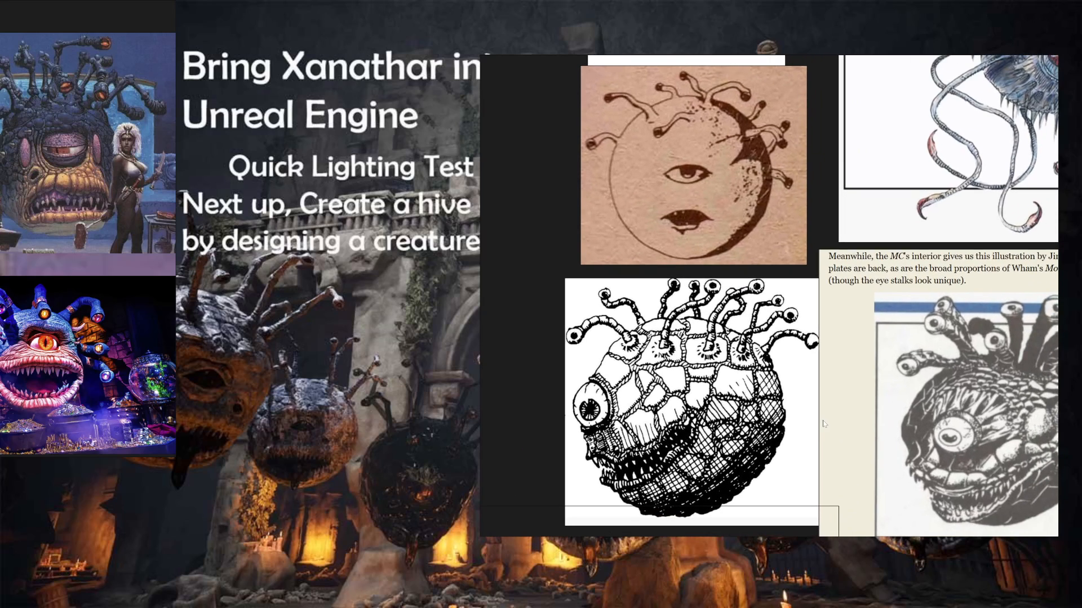
- Highlight the round one-eyed sketch and the cross-hatched beholder drawing on the beholders_ref board, and minimize that reference window
left_click(629, 235)
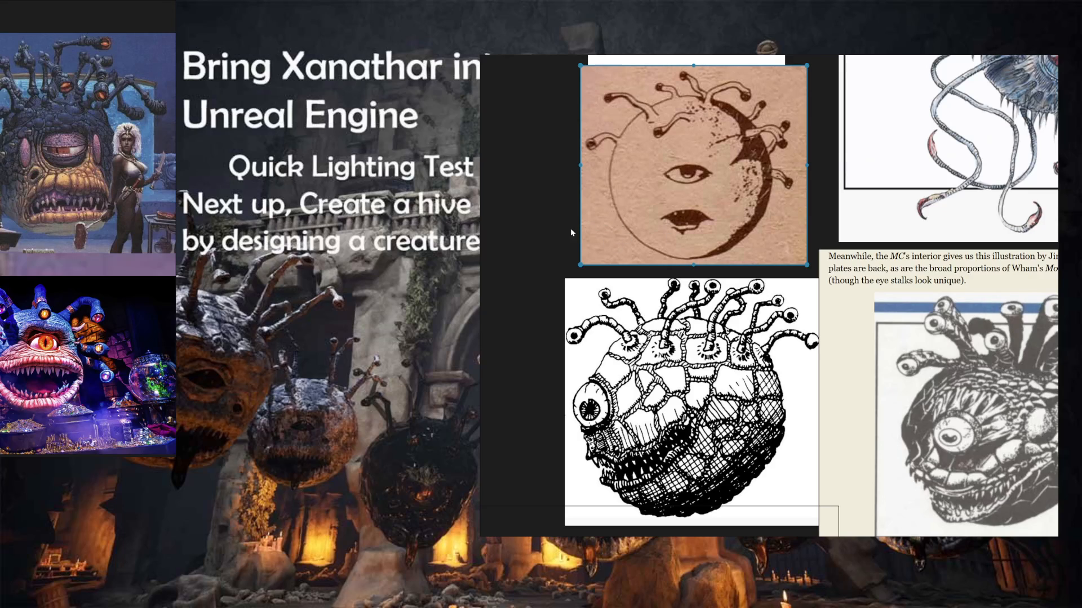
left_click(556, 244)
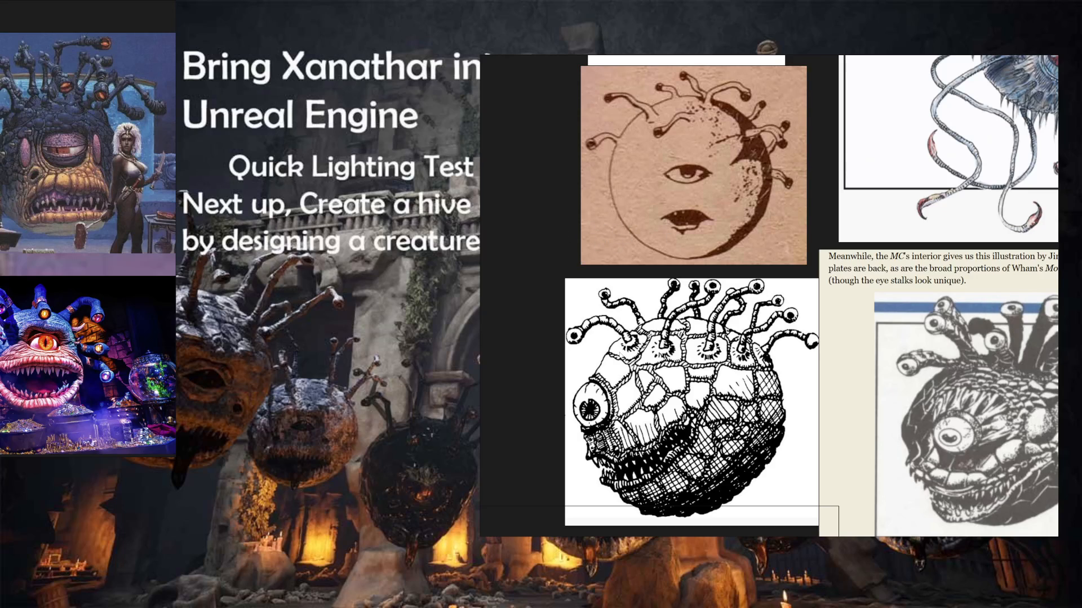
left_click(590, 430)
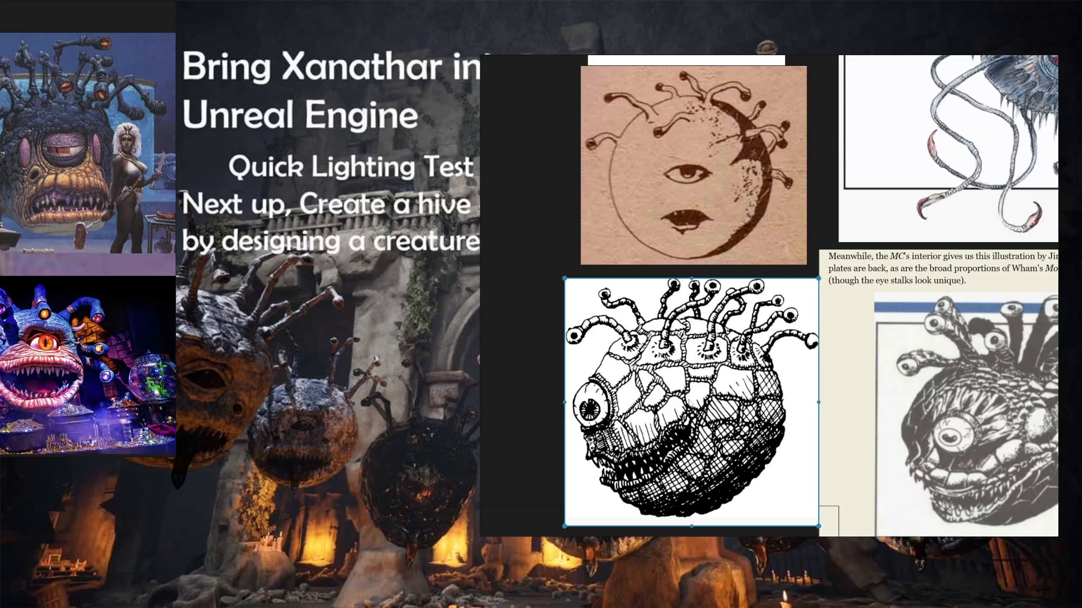
left_click(528, 423)
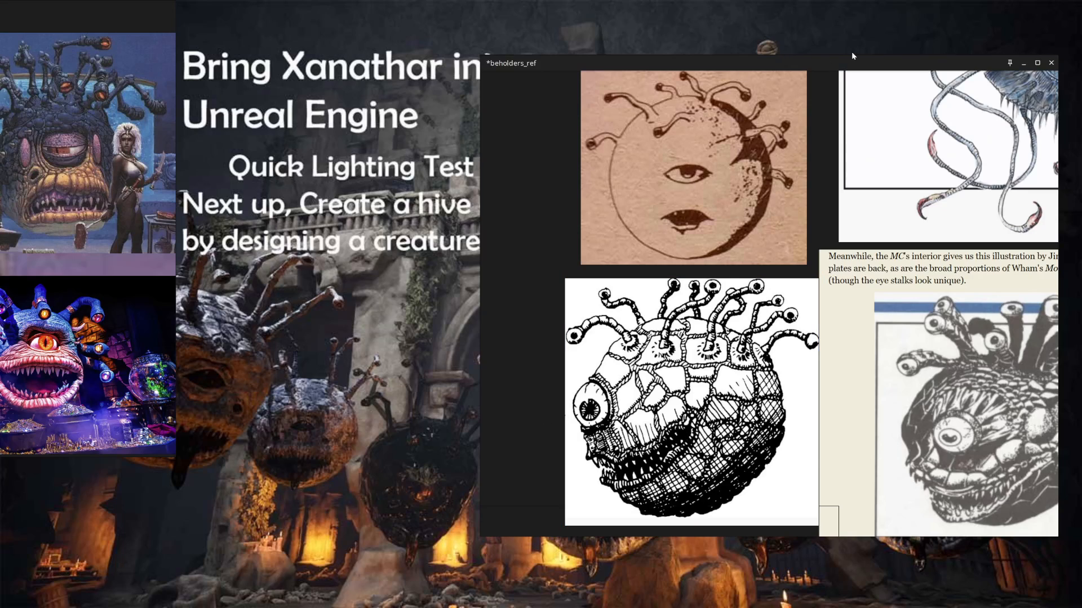
left_click_drag(840, 62, 780, 50)
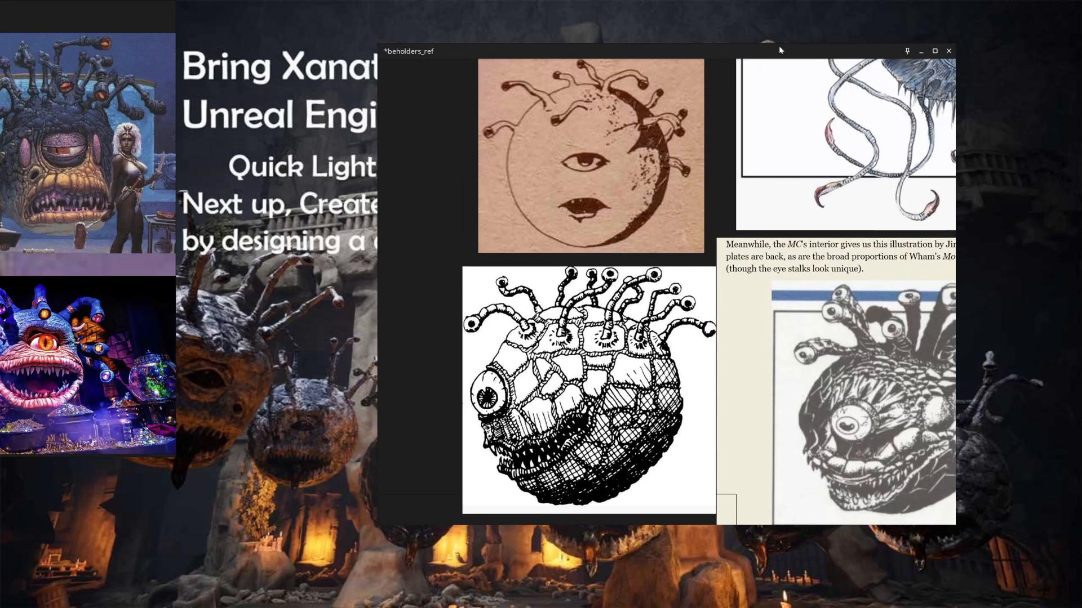
left_click(920, 51)
- Bring the Xanathar reference board fully into view to look at both images, and minimize it
left_click(129, 69)
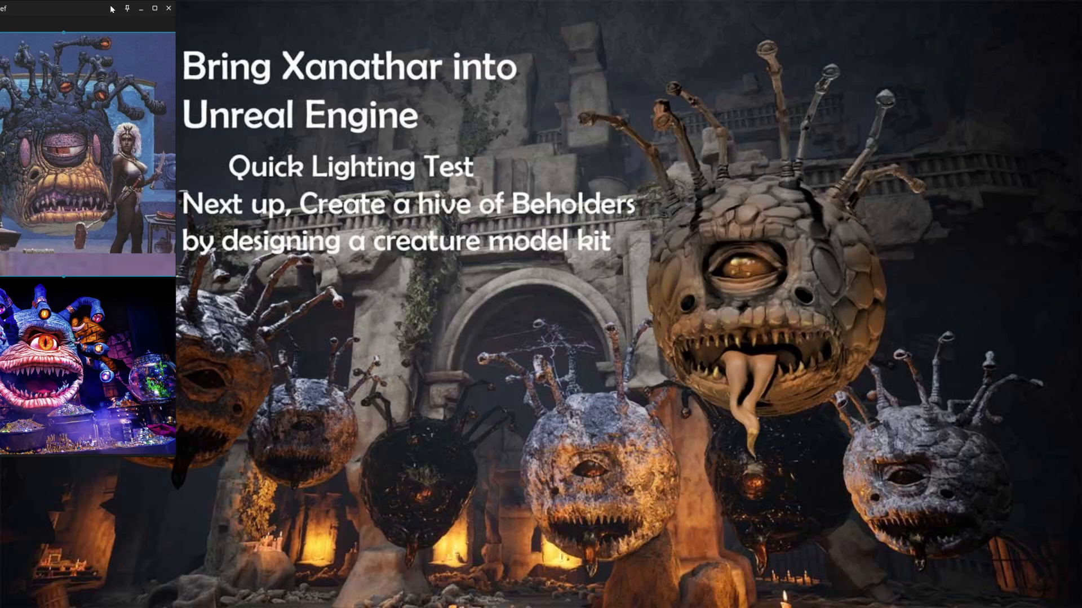
left_click_drag(93, 13, 543, 77)
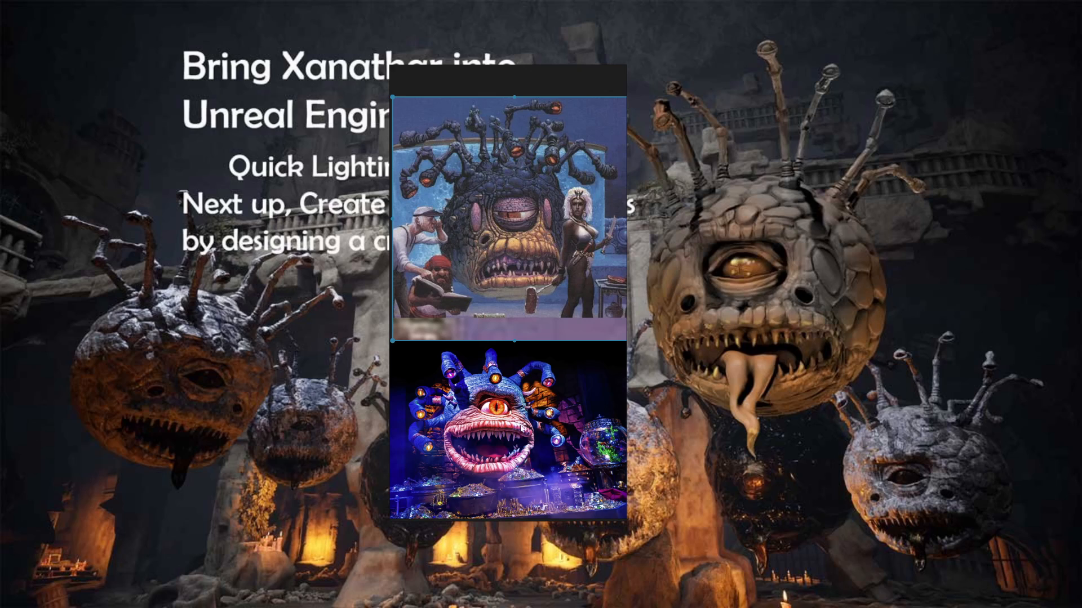
left_click_drag(556, 76, 122, 37)
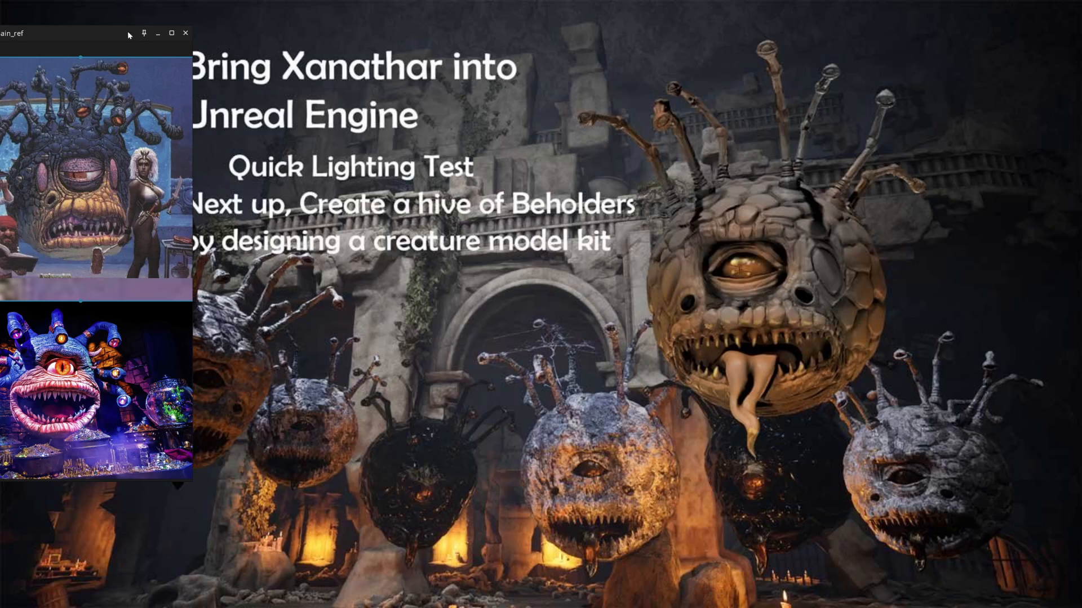
left_click(159, 33)
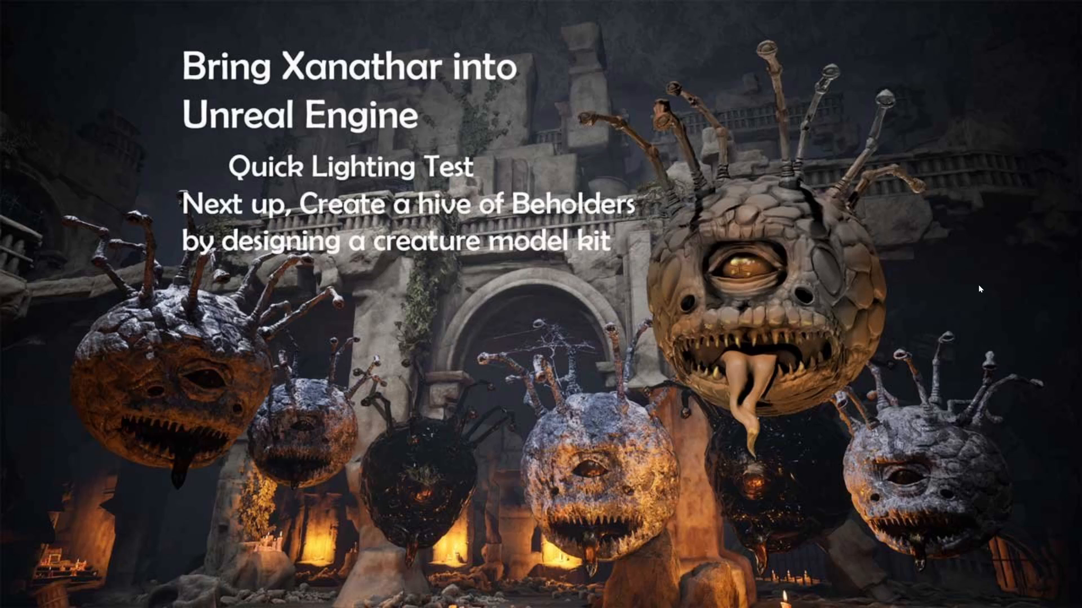
- Switch to the Maya window that has the beholder_01 scene open
key("alt+Tab")
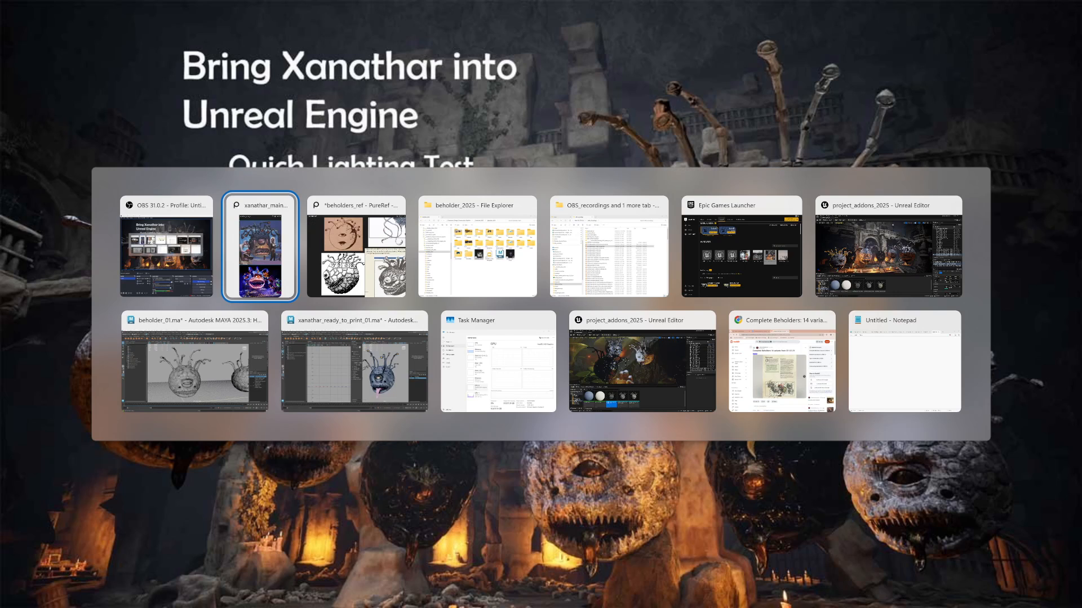
key("alt+Tab")
key("alt+Down")
key("alt+Left")
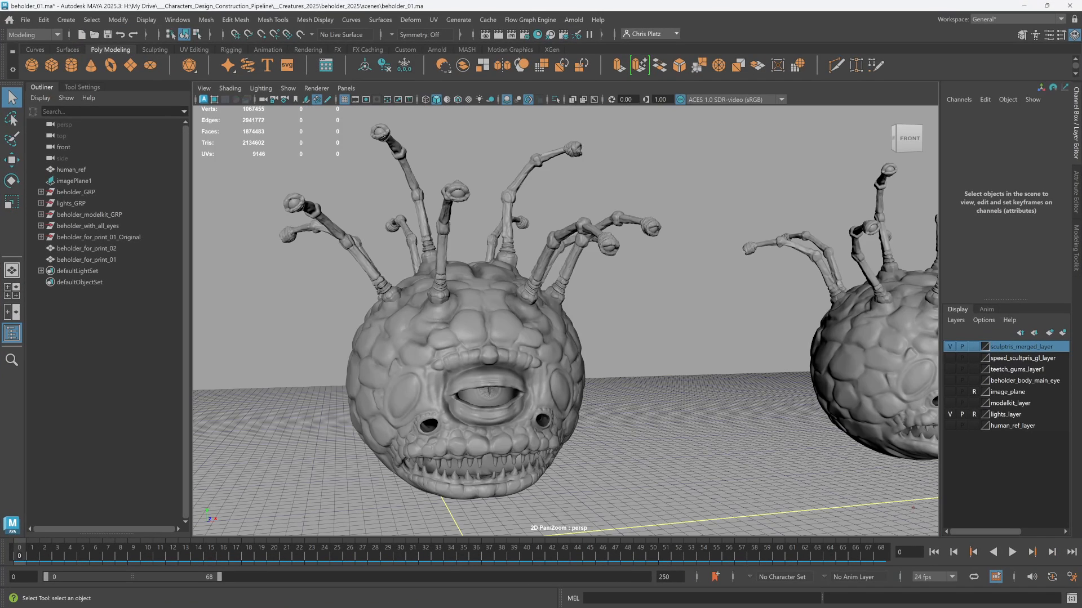
- Select beholder_for_print_01, and individually select the body, several eyestalks and a small eyeball of the multi-part beholder to inspect their separation
left_click(886, 379)
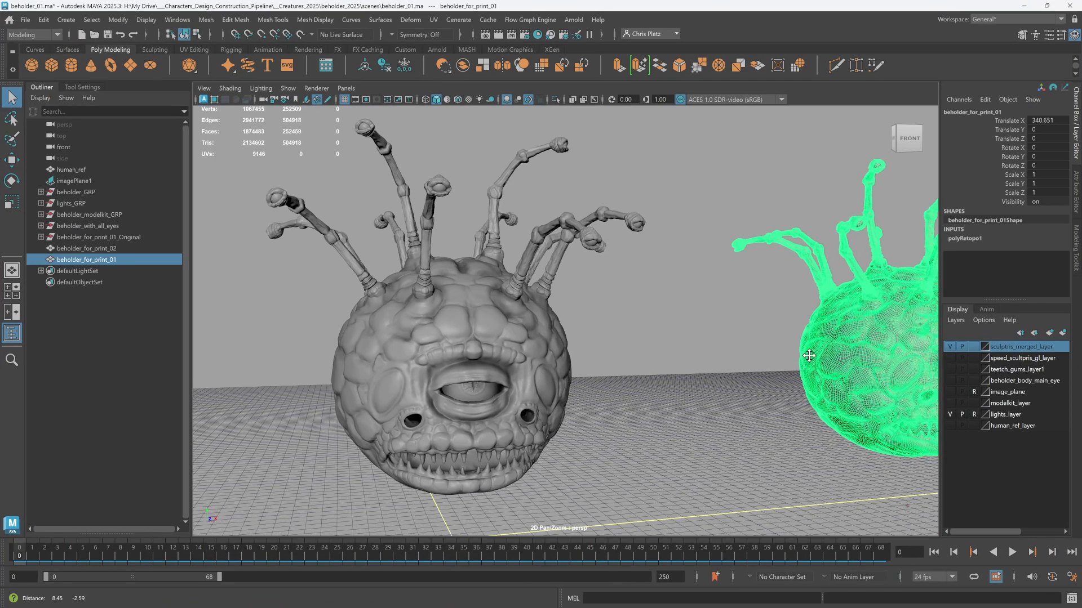
left_click_drag(886, 379, 913, 369, "alt")
left_click(639, 365)
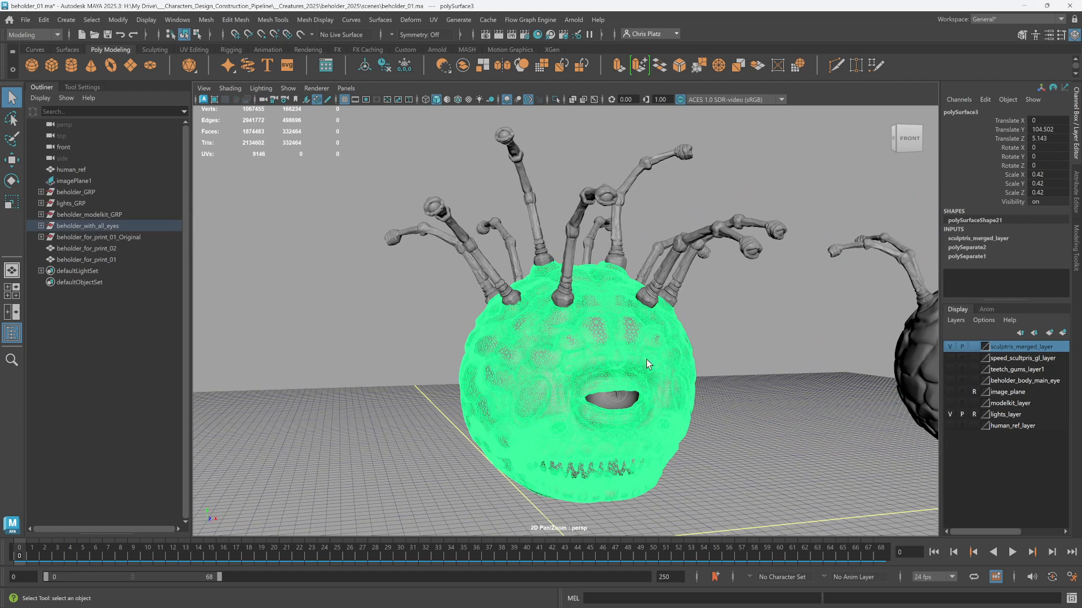
left_click(518, 296)
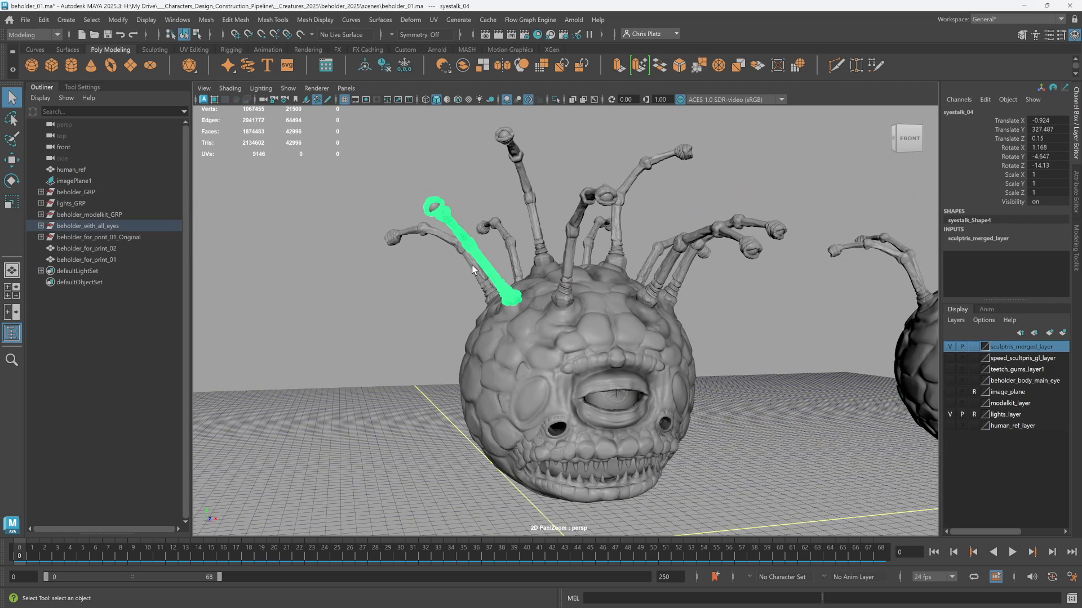
left_click(426, 237)
left_click(437, 212)
left_click(503, 231)
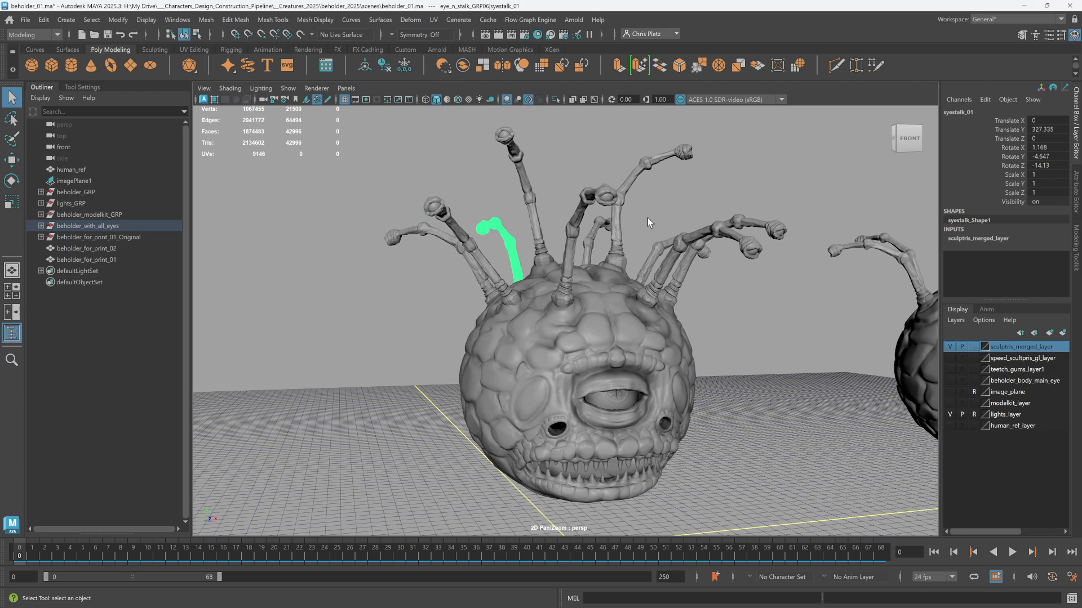
left_click(600, 198)
left_click(608, 199)
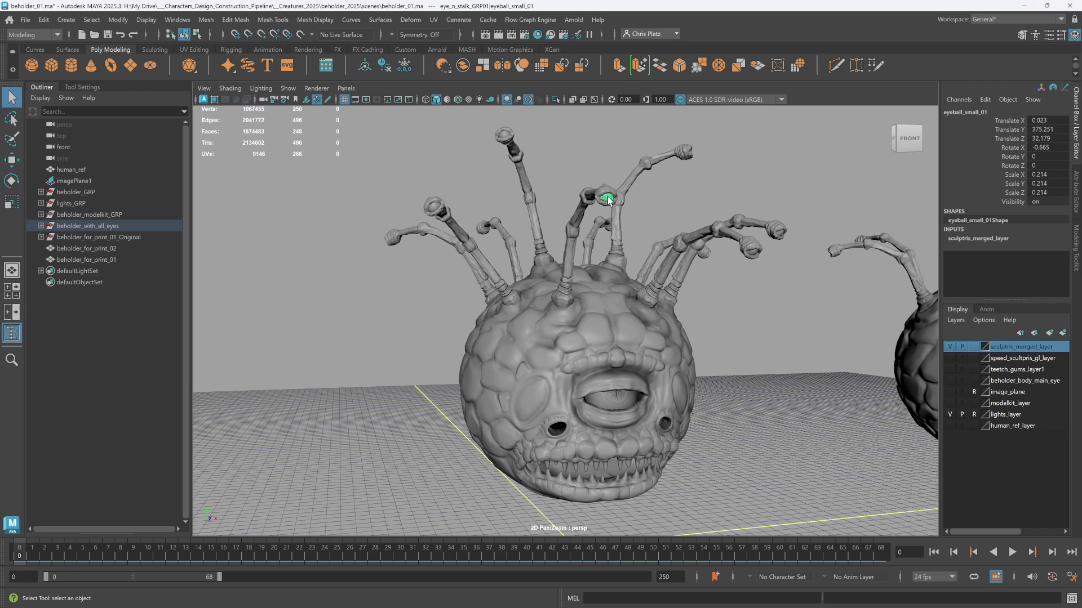
- Display the wireframe over the shaded models and examine the multi-part beholder's mesh density around the face
left_click_drag(631, 215, 568, 276, "alt")
right_click_drag(567, 272, 587, 367, "alt")
mouse_move(643, 338)
middle_mouse_down("alt")
mouse_move(468, 311)
mouse_move(625, 343)
middle_mouse_up("alt")
key("alt+5")
left_click_drag(551, 348, 565, 357, "alt")
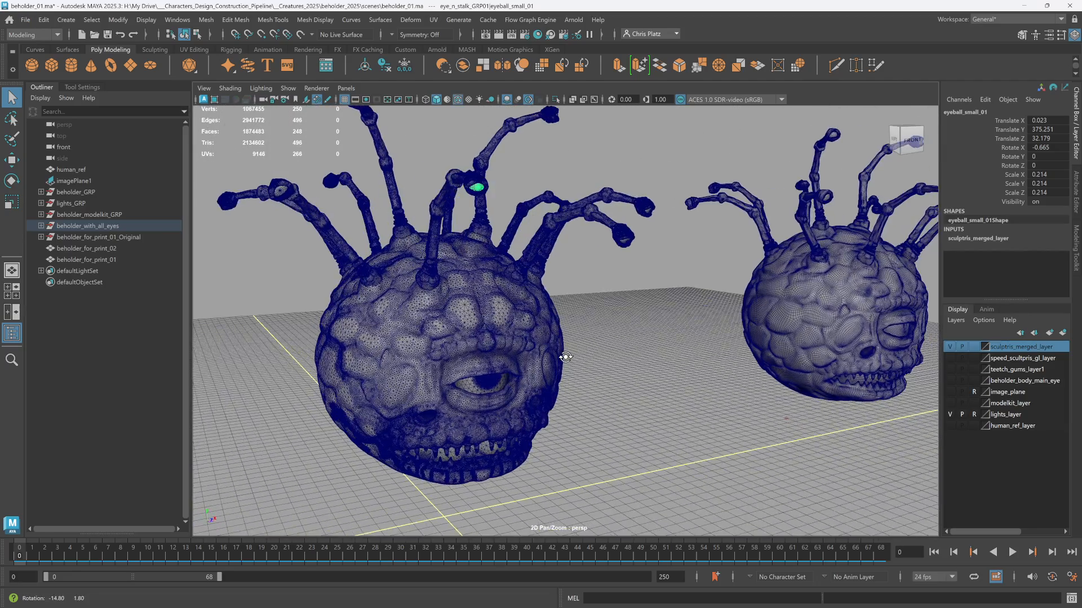
right_click_drag(565, 357, 555, 343, "alt")
mouse_move(555, 343)
middle_mouse_down("alt")
mouse_move(633, 290)
mouse_move(551, 235)
middle_mouse_up("alt")
scroll(633, 293, "up", 3)
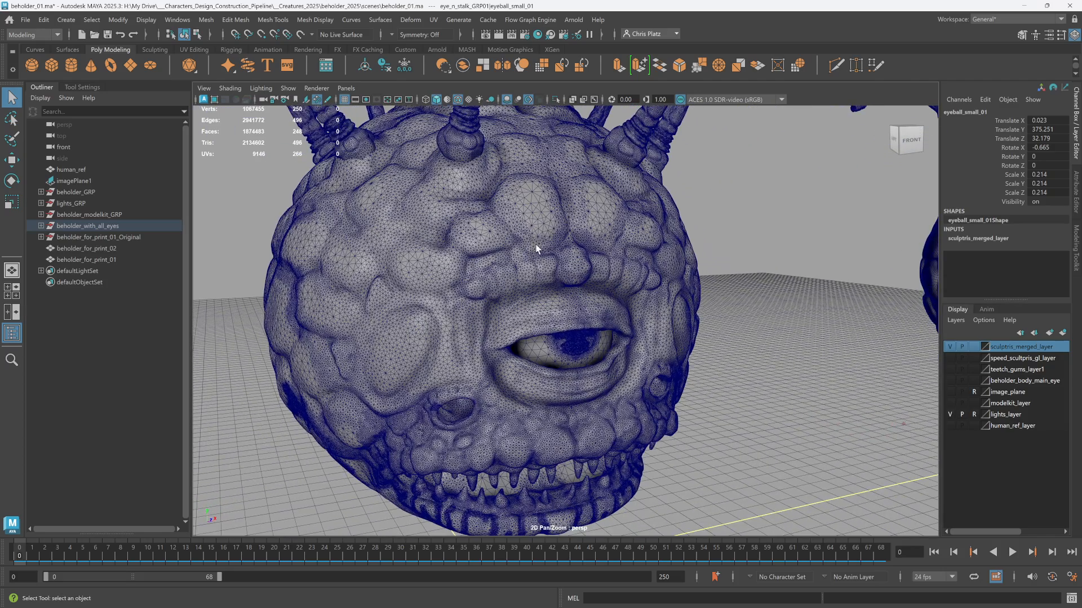
- Select the multi-part beholder's body, select all of its parts together, and clear the selection to view the whole model from the front
left_click(317, 221)
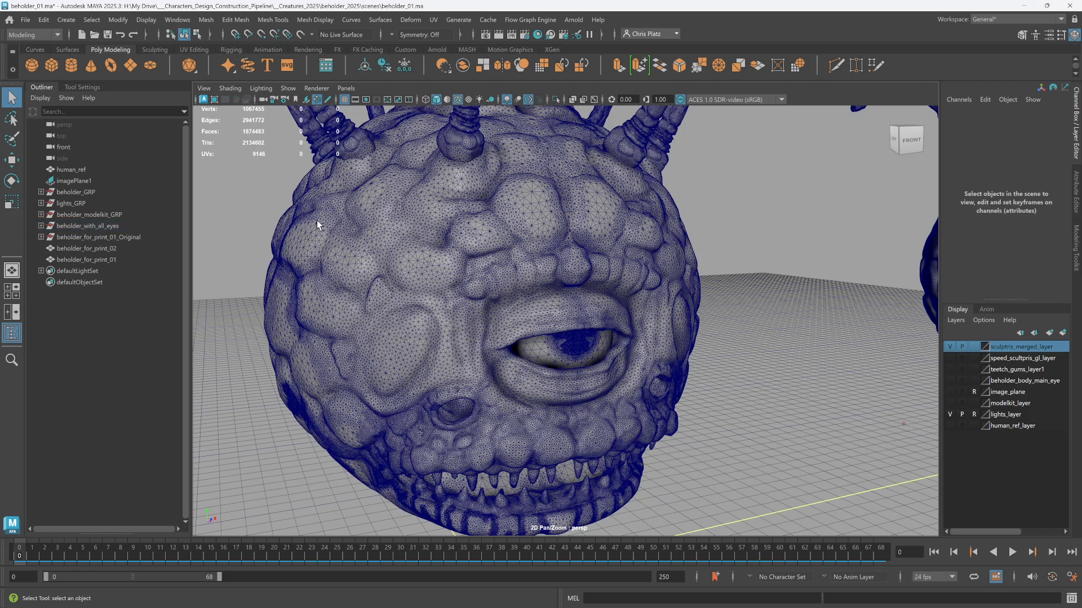
scroll(619, 209, "down", 8)
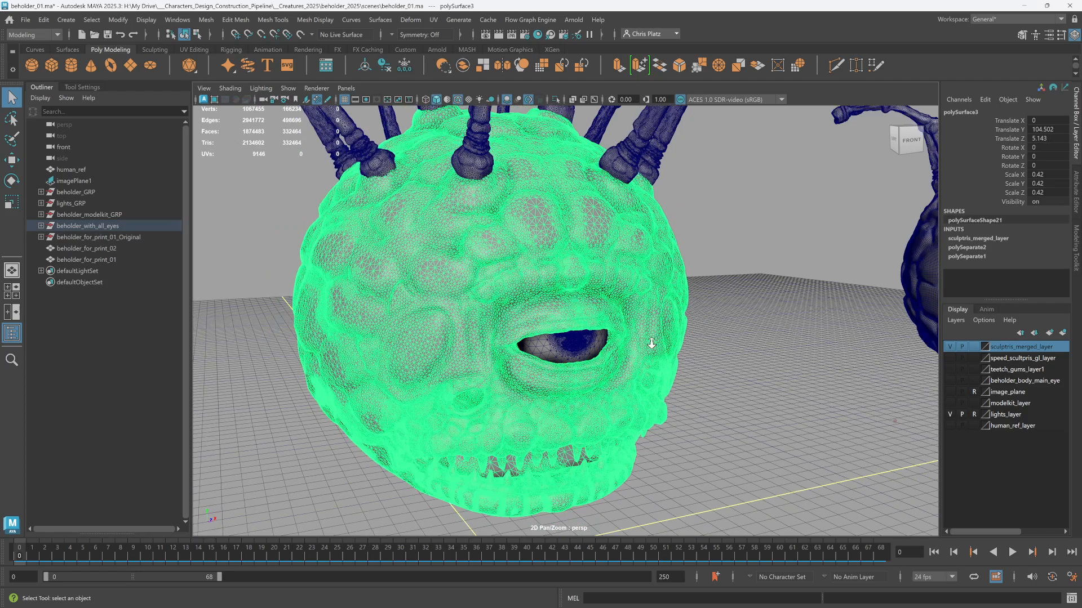
scroll(554, 313, "down", 2)
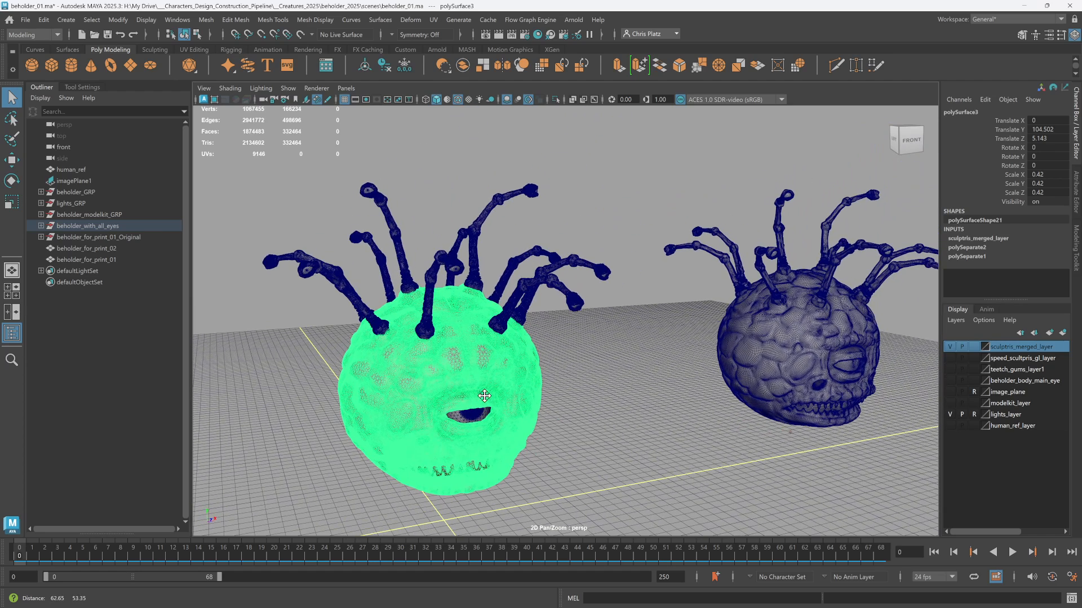
left_click_drag(255, 170, 627, 498)
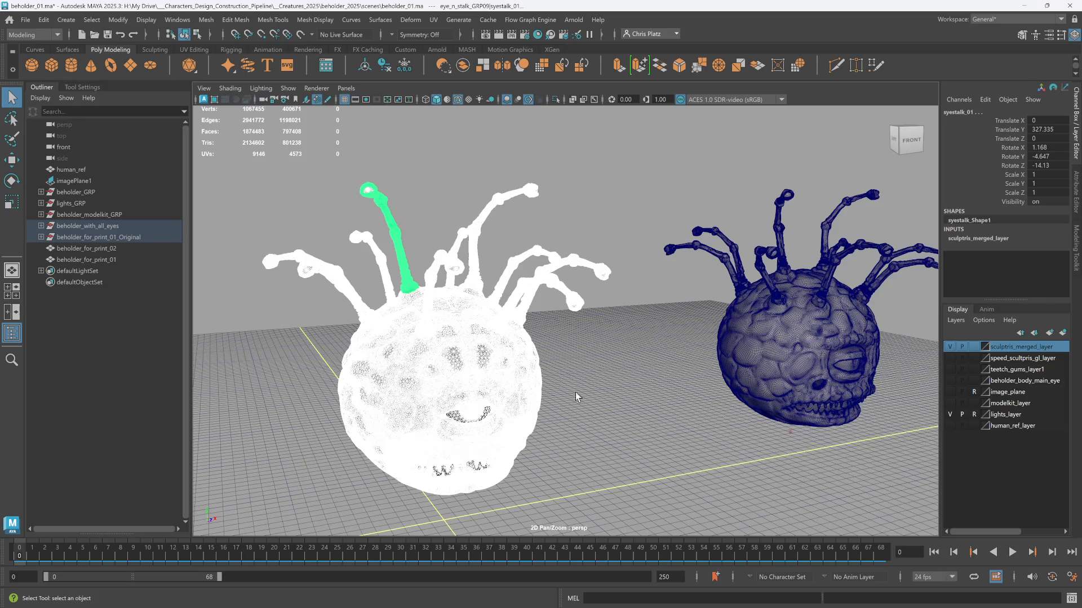
left_click(551, 390)
left_click_drag(583, 397, 555, 393, "alt")
middle_click_drag(656, 393, 399, 350, "alt")
right_click_drag(399, 350, 526, 331, "alt")
middle_click_drag(526, 331, 789, 370, "alt")
left_click_drag(719, 328, 670, 381, "alt")
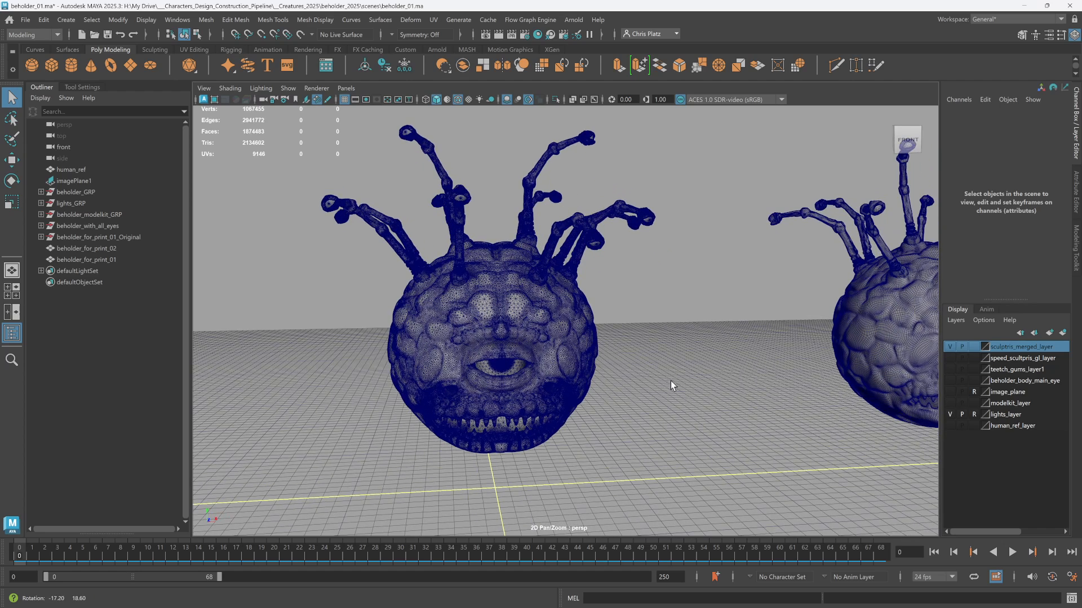
- Switch to the xanathar_ready_to_print_01 scene in Maya and select the xanathar_done_for_unreal_01_Mesh_uvd mesh
key("alt+Tab")
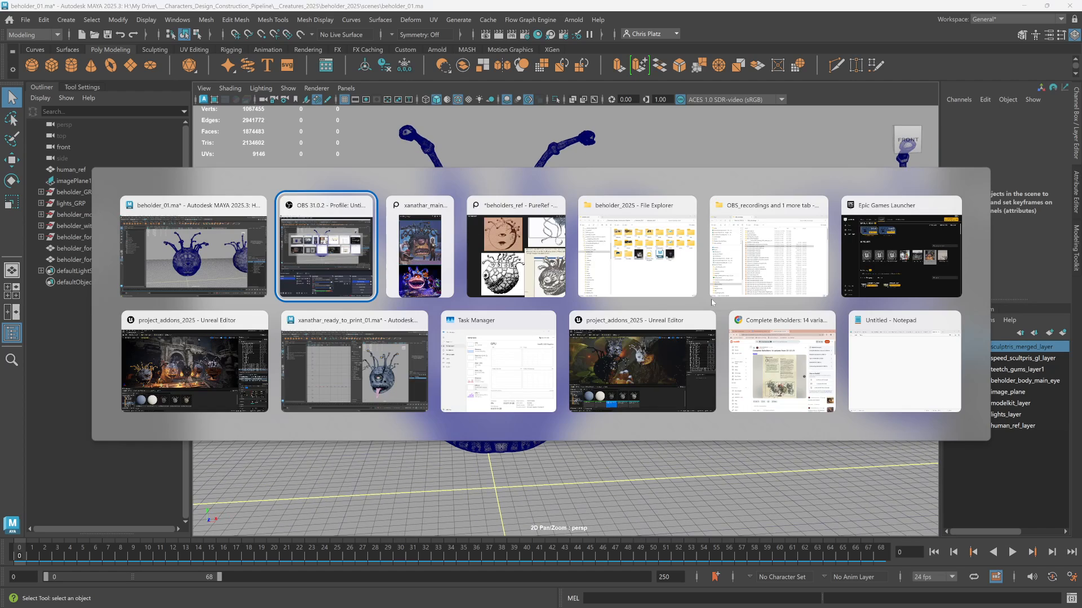
key("alt+Down")
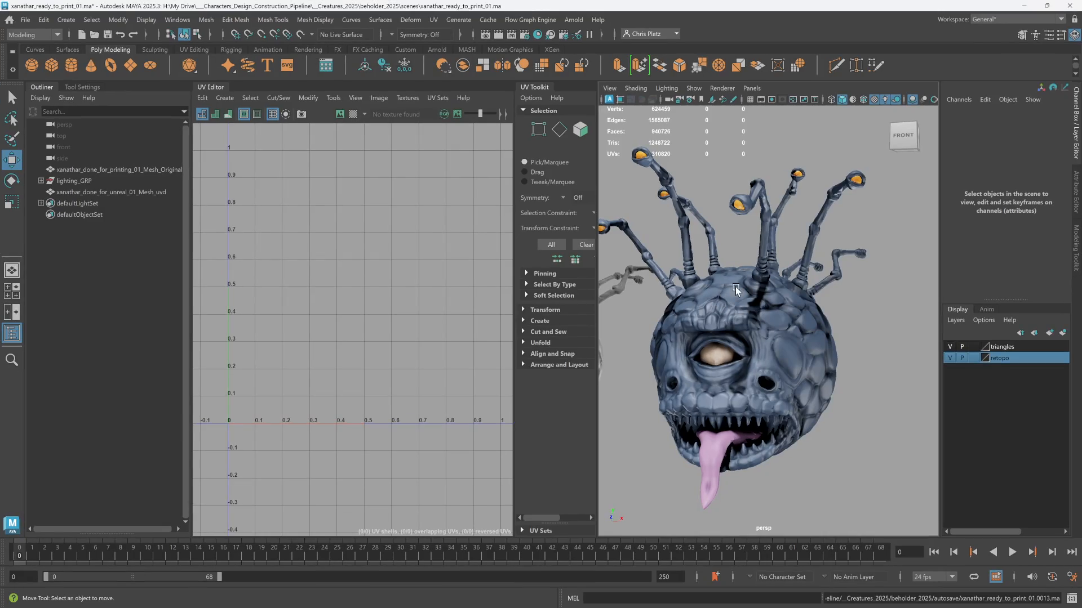
left_click(736, 354)
left_click_drag(780, 375, 785, 409, "alt")
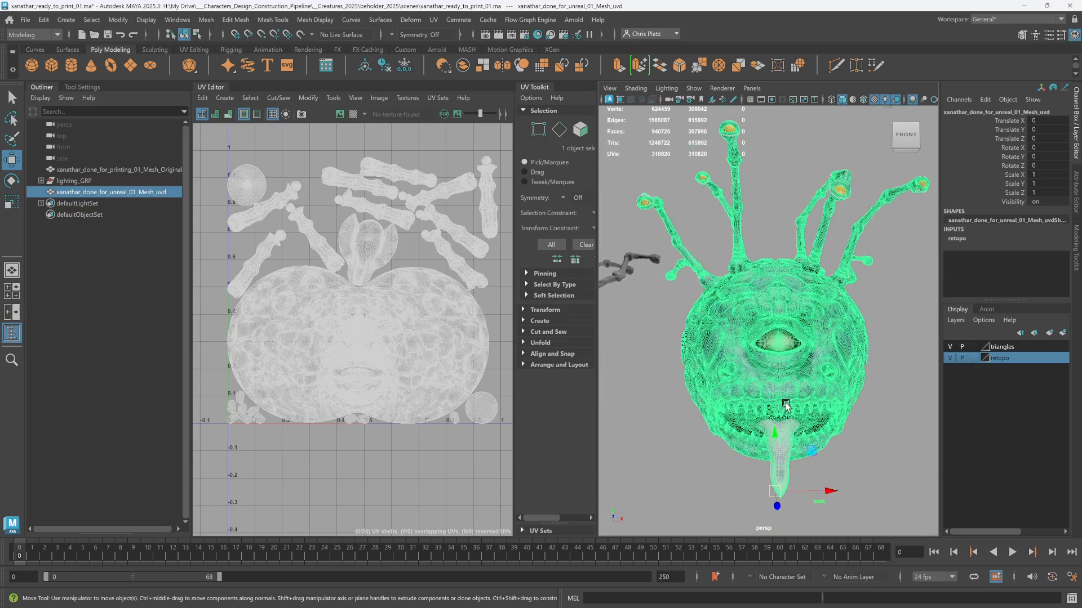
- Examine the selected Xanathar mesh's topology around the eye and brow up close
middle_click_drag(785, 409, 799, 299, "alt")
scroll(798, 303, "up", 12)
scroll(793, 367, "down", 12)
middle_click_drag(793, 242, 779, 367, "alt")
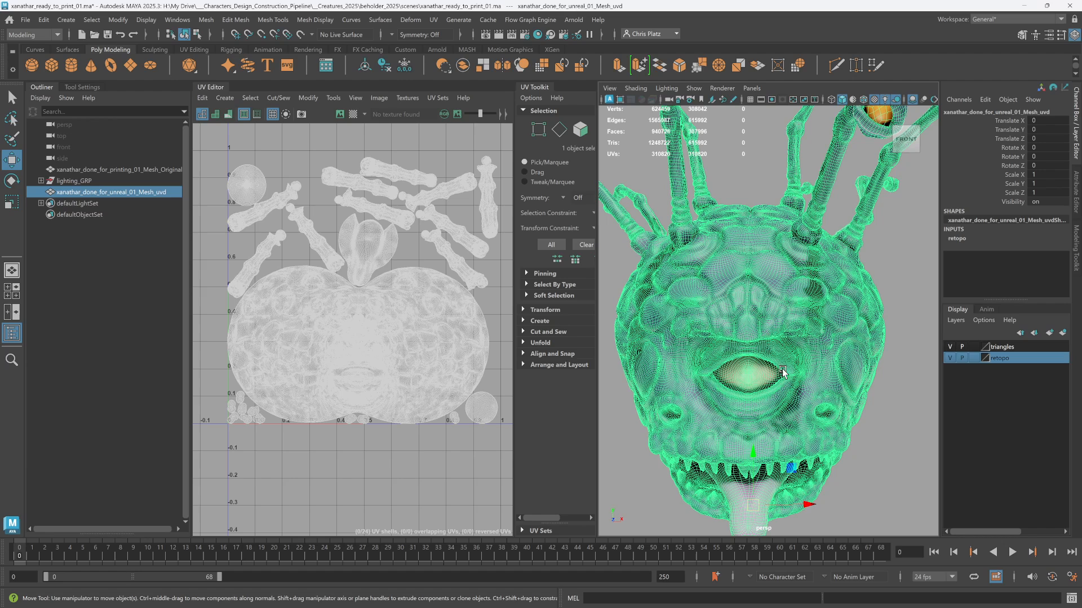
scroll(775, 309, "up", 12)
scroll(775, 308, "down", 10)
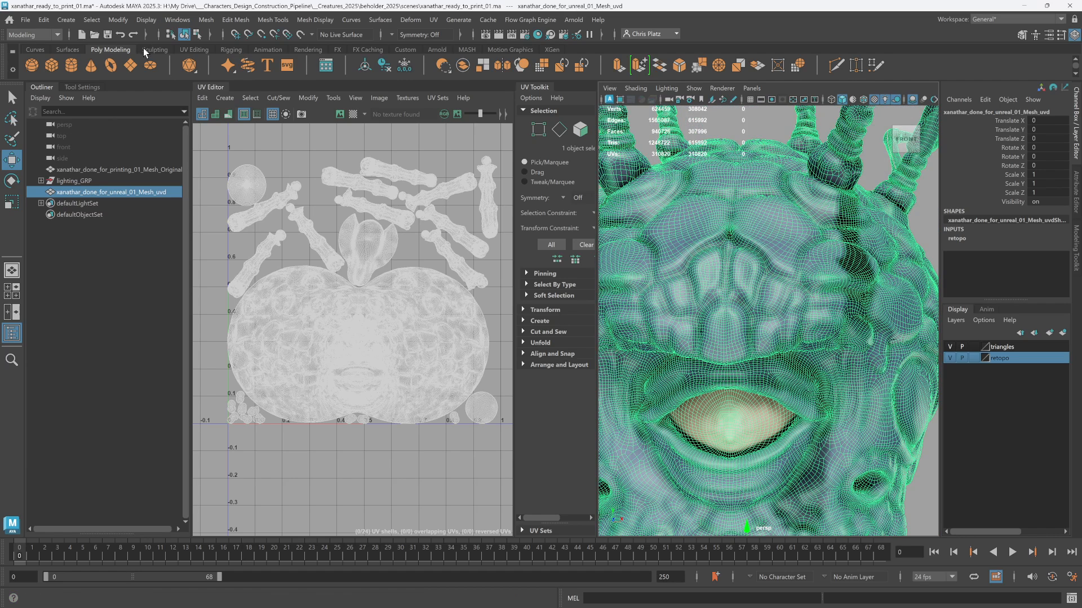
- Review the Retopologize options for the selected mesh and close the dialog without applying them
left_click(205, 19)
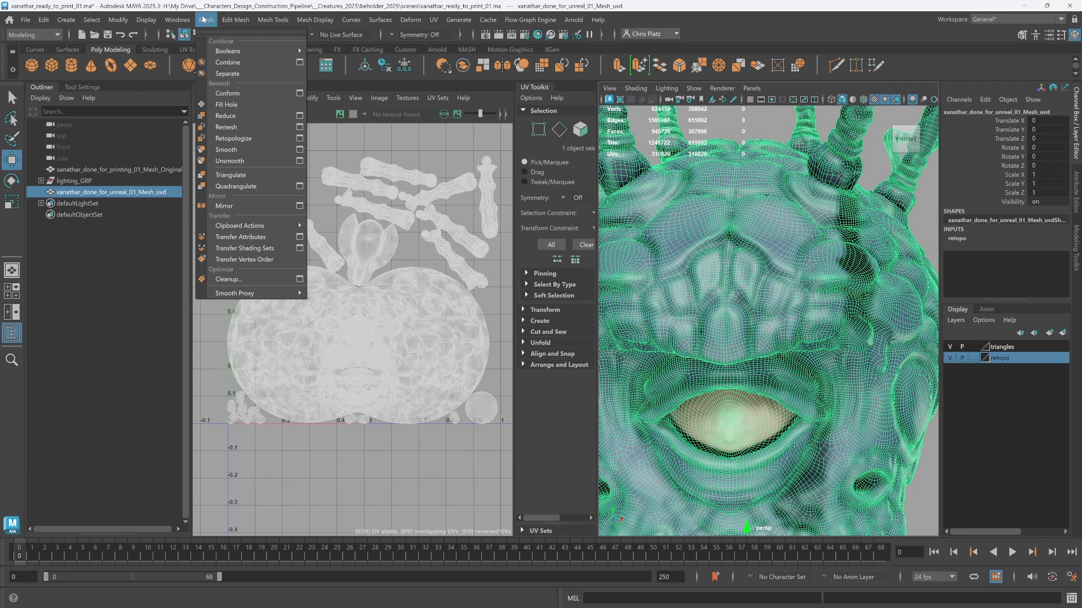
left_click(299, 138)
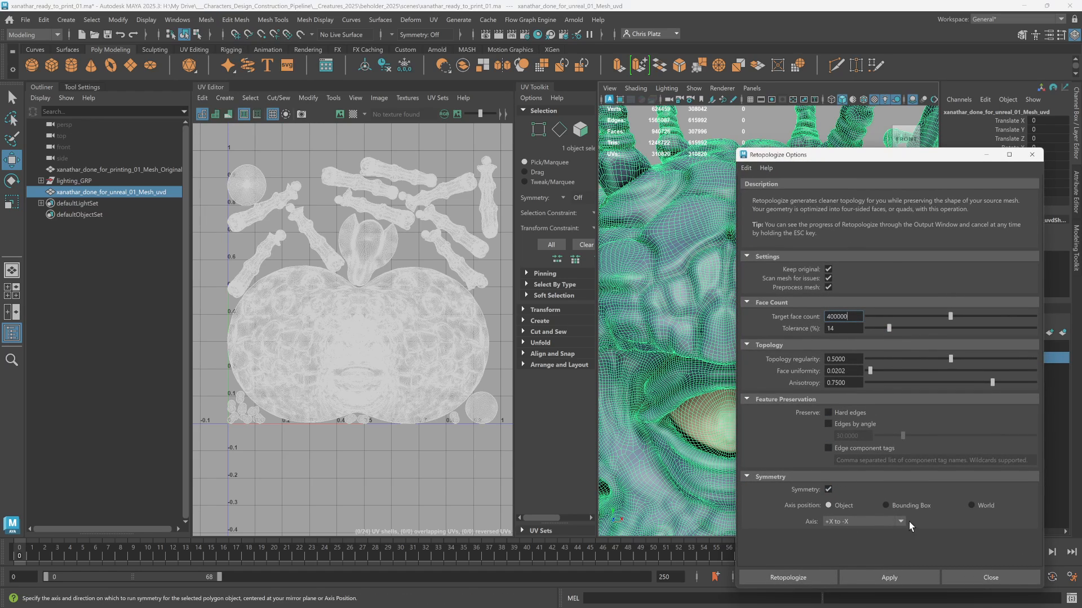
left_click(1033, 155)
- Switch the Xanathar mesh to edge selection and select the central edge loop running over the top of the head
key("f")
left_click_drag(802, 341, 792, 348, "alt")
scroll(793, 347, "up", 15)
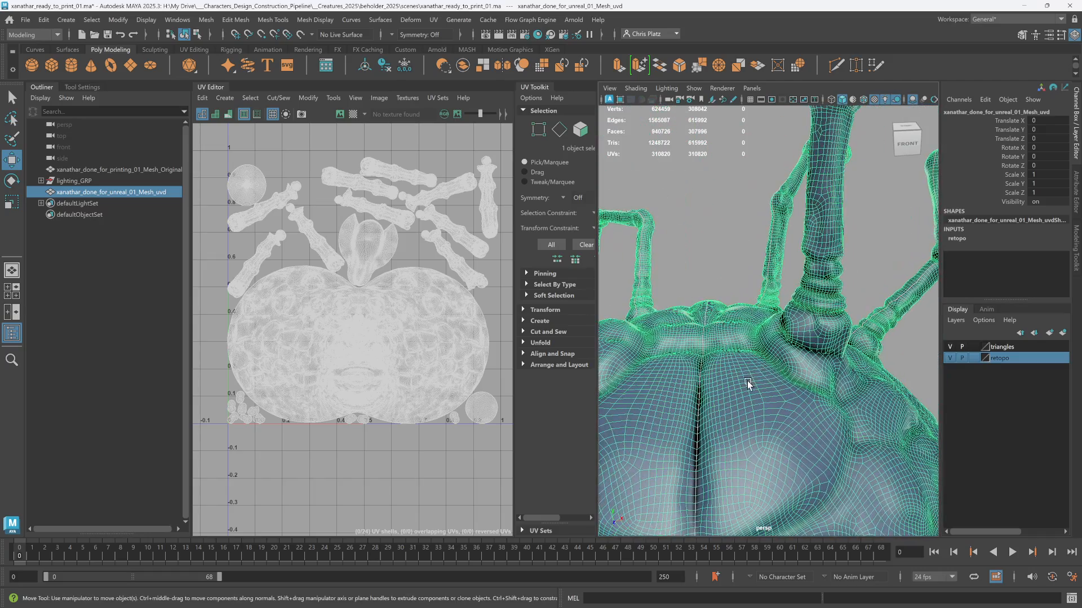
left_click_drag(780, 356, 770, 420, "alt")
right_click_drag(772, 418, 772, 263)
double_click(772, 444)
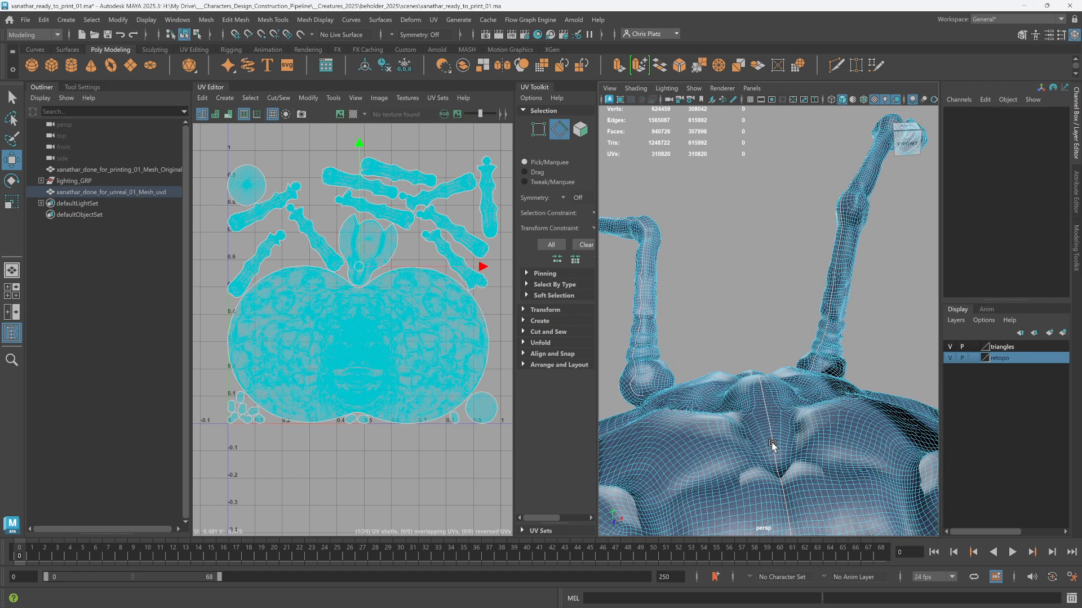
- Examine the mesh's edge flow and the selected central loop from the back, side and front of the head
left_click_drag(779, 458, 852, 437, "alt")
scroll(783, 420, "down", 8)
middle_click_drag(835, 434, 728, 438, "alt")
left_click_drag(729, 439, 676, 414, "alt")
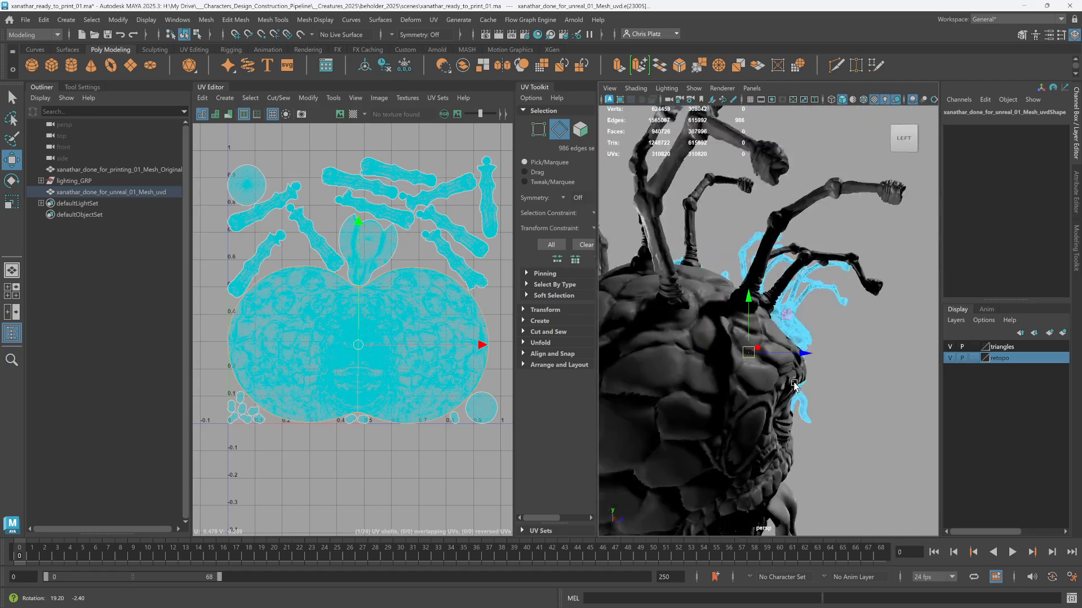
left_click_drag(780, 389, 744, 383, "alt")
scroll(744, 383, "up", 4)
middle_click_drag(743, 383, 681, 394, "alt")
scroll(750, 361, "up", 4)
middle_click_drag(755, 358, 908, 239, "alt")
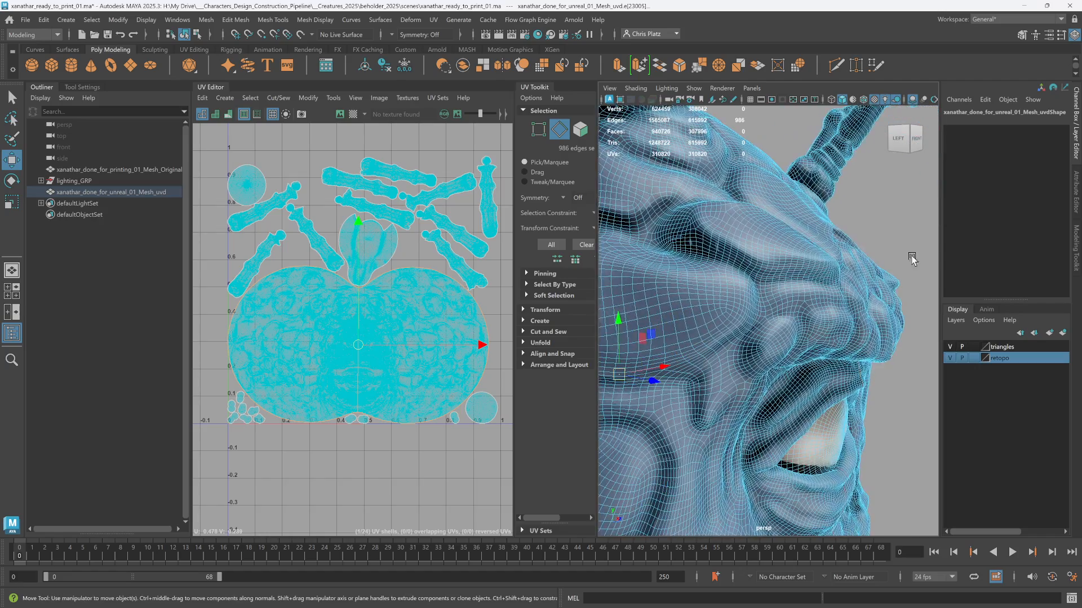
scroll(815, 357, "down", 4)
key("q")
left_click_drag(815, 359, 740, 363, "alt")
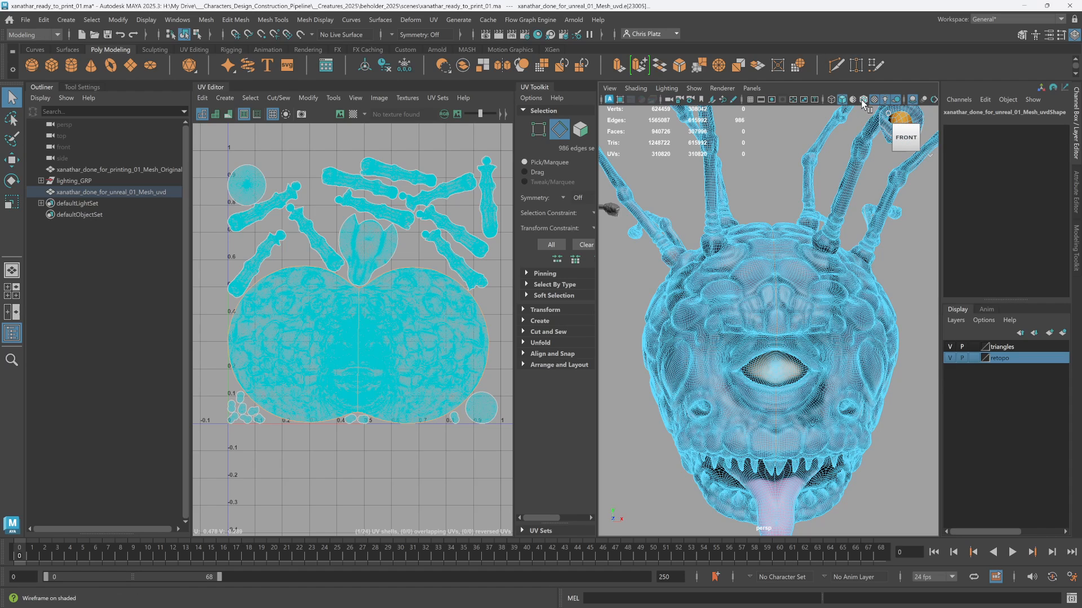
- Deselect the edges running down the front of the face from the central loop selection and compare it with the body UV shell
right_click_drag(783, 339, 778, 368, "alt")
middle_click_drag(779, 368, 771, 289, "alt")
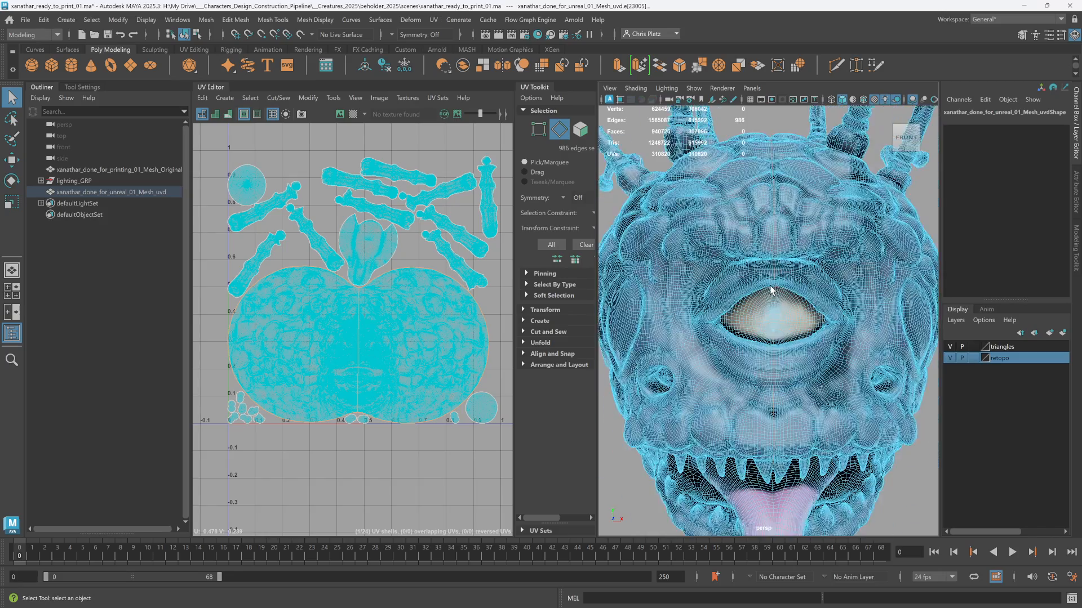
right_click_drag(770, 290, 784, 333, "alt")
left_click_drag(783, 334, 711, 362, "alt")
scroll(729, 351, "down", 7)
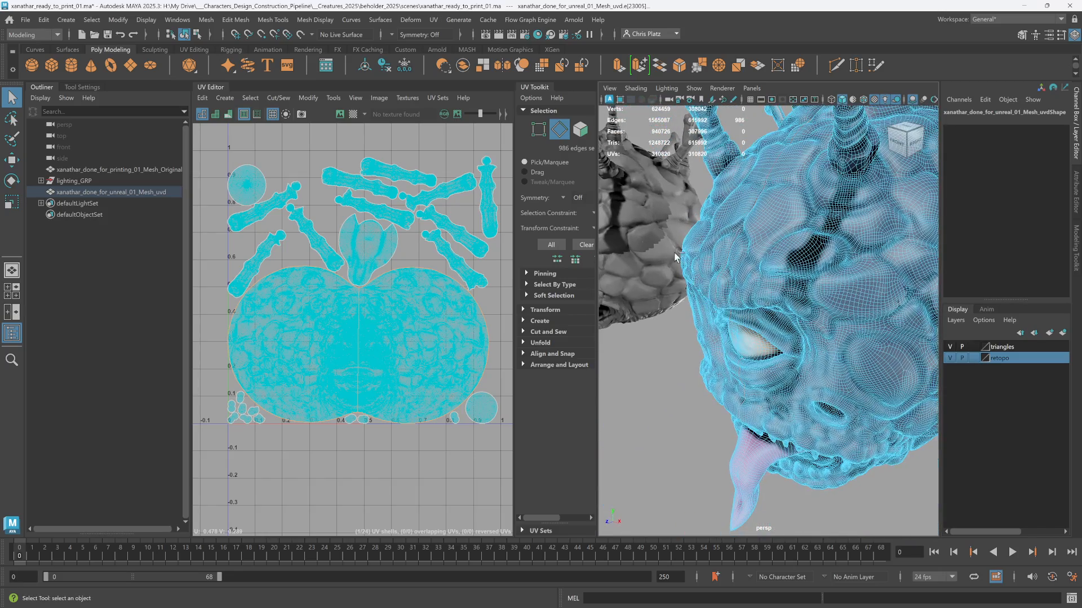
left_click_drag(674, 249, 754, 475, "ctrl")
scroll(351, 316, "up", 10)
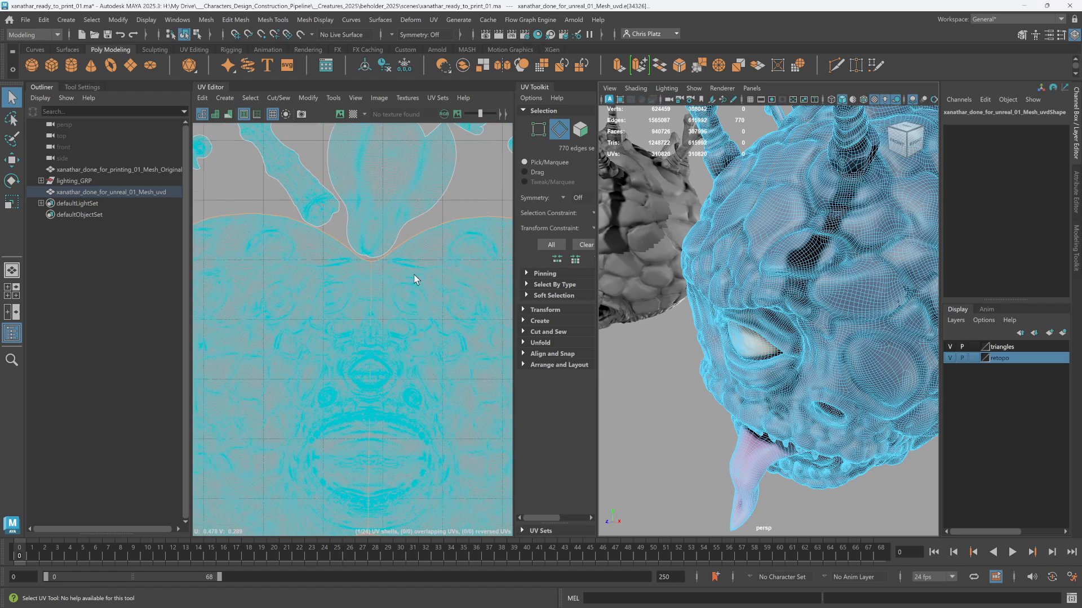
scroll(341, 320, "down", 6)
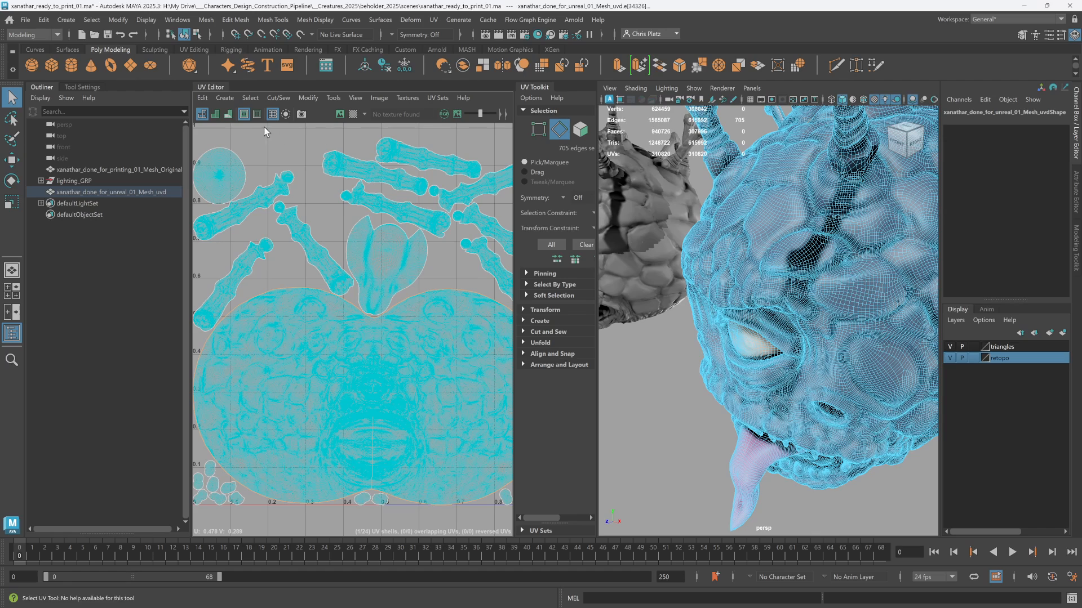
- Review the UV Editor's Cut/Sew commands, close the list and bring the head back to a front view
left_click(280, 99)
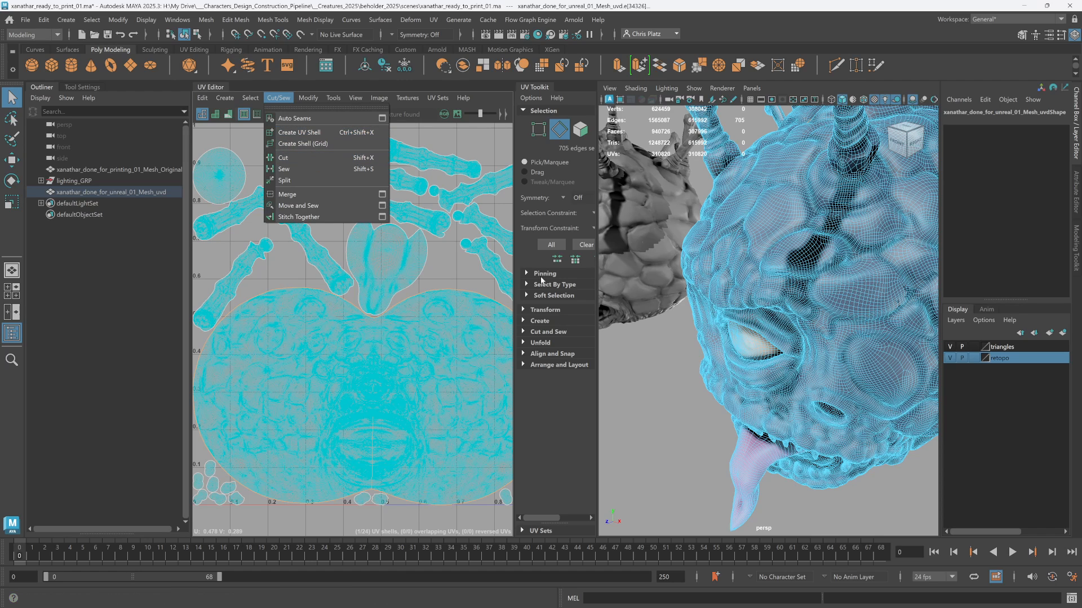
left_click(703, 379)
middle_click_drag(702, 379, 706, 342, "alt")
left_click_drag(707, 309, 728, 278, "alt")
right_click_drag(729, 277, 762, 236)
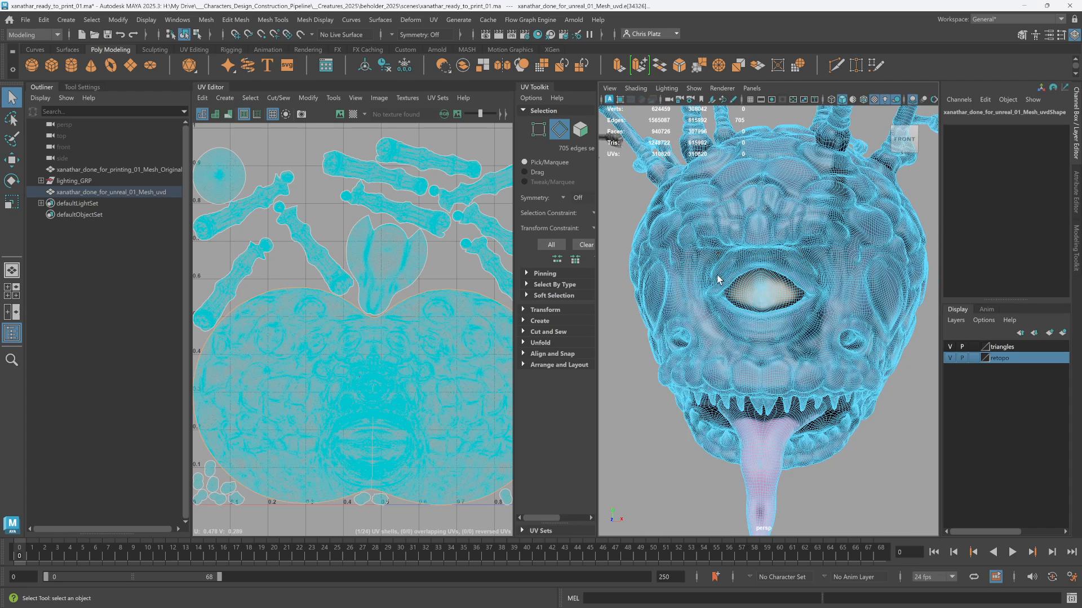
- Select the large body UV shell, review the Modify commands down to Unfold without applying any, and clear the selection
left_click(405, 388)
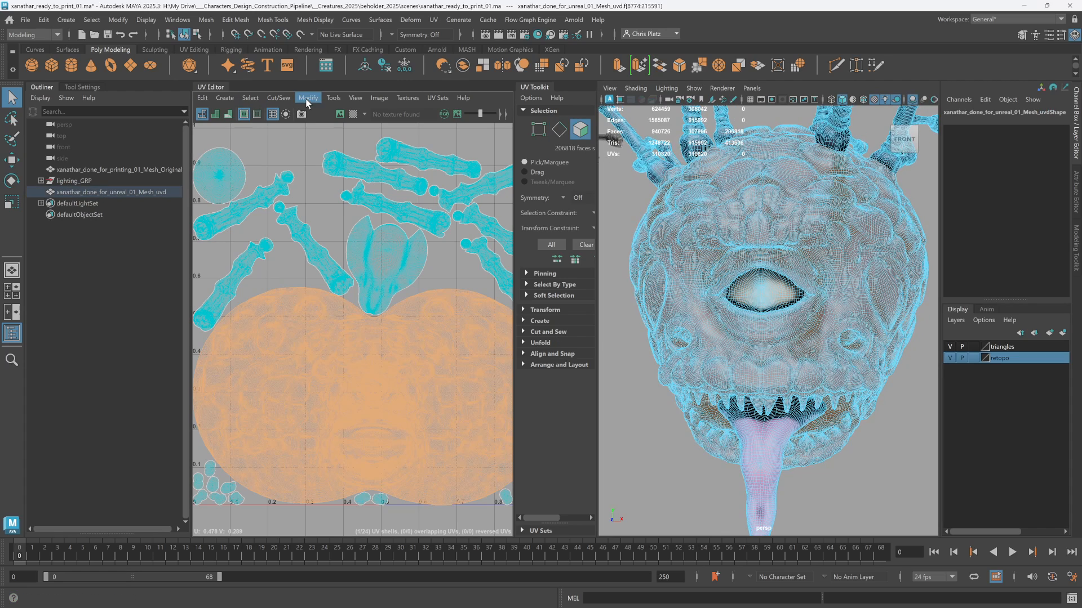
left_click(325, 99)
mouse_move(308, 98)
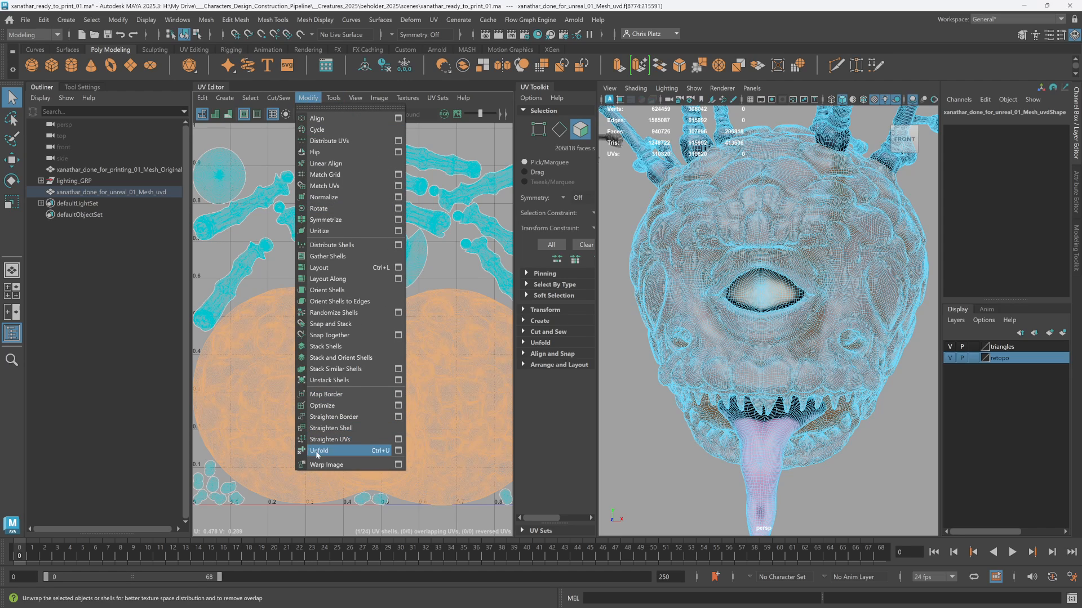
left_click(461, 273)
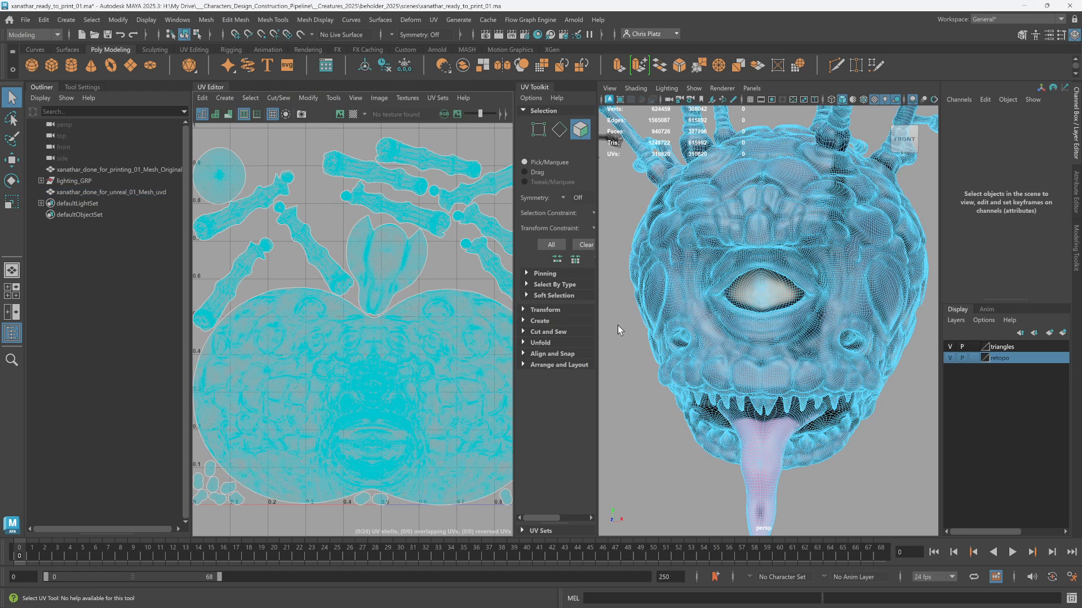
- Examine the edge flow along an eye stalk up close, from its tip past the joint to its base
scroll(804, 315, "down", 5)
left_click_drag(807, 225, 821, 345, "alt")
scroll(756, 265, "up", 8)
scroll(820, 338, "up", 4)
left_click_drag(817, 309, 771, 285, "alt")
middle_click_drag(780, 307, 787, 420, "alt")
left_click_drag(787, 419, 785, 473, "alt")
scroll(745, 388, "up", 5)
left_click_drag(745, 388, 732, 416, "alt")
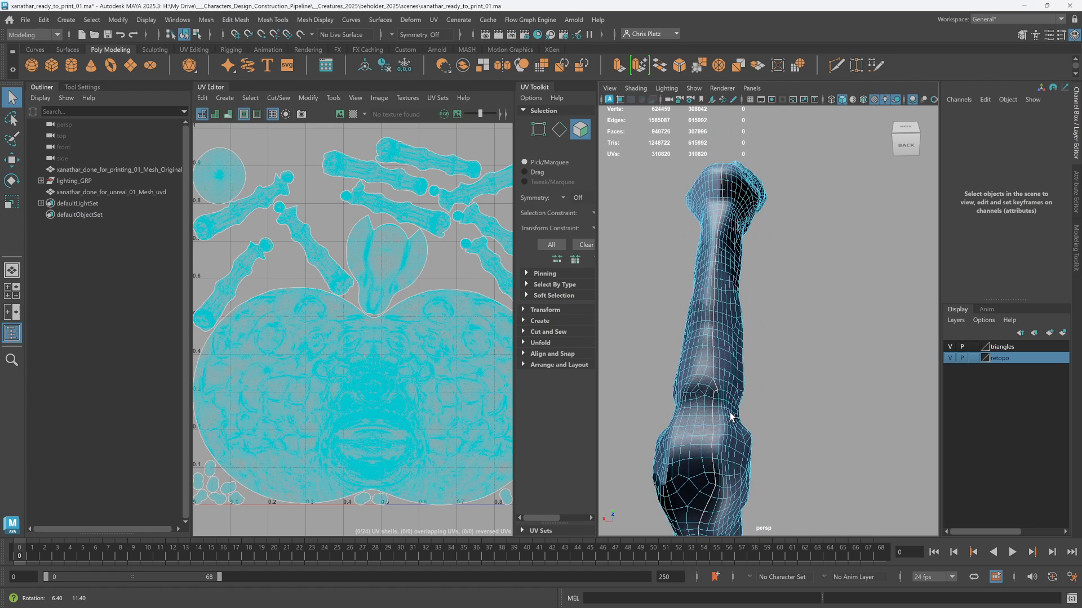
middle_click_drag(732, 415, 748, 319, "alt")
left_click_drag(749, 319, 741, 374, "alt")
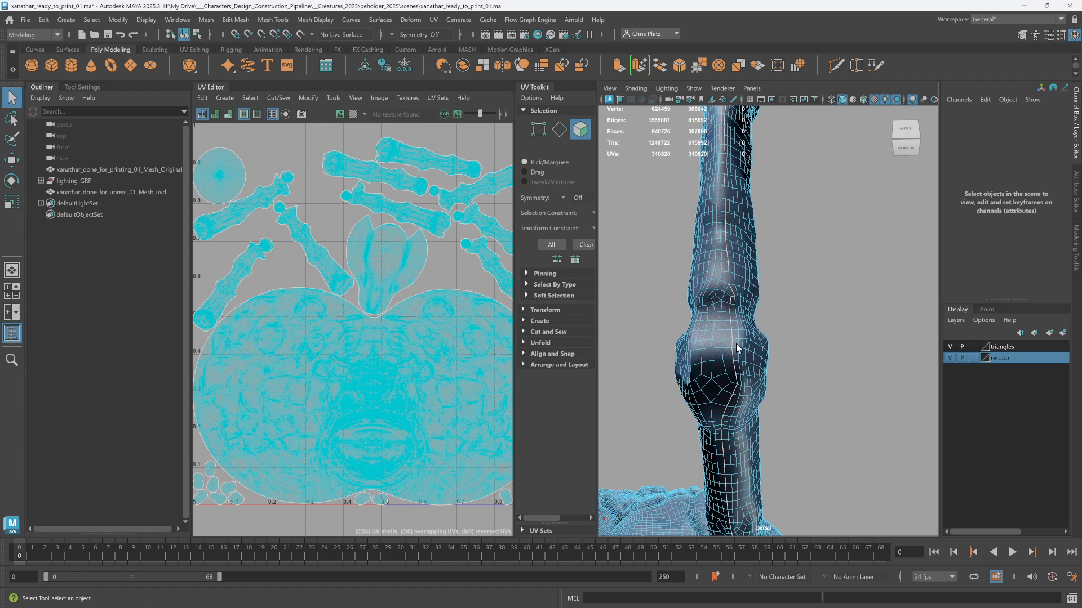
scroll(735, 259, "down", 5)
left_click_drag(741, 257, 820, 300, "alt")
scroll(378, 285, "down", 3)
- Examine the tongue's UV shell in the UV Editor and the matching tongue on the front of the mesh
middle_click_drag(370, 286, 385, 282, "alt")
scroll(385, 282, "up", 5)
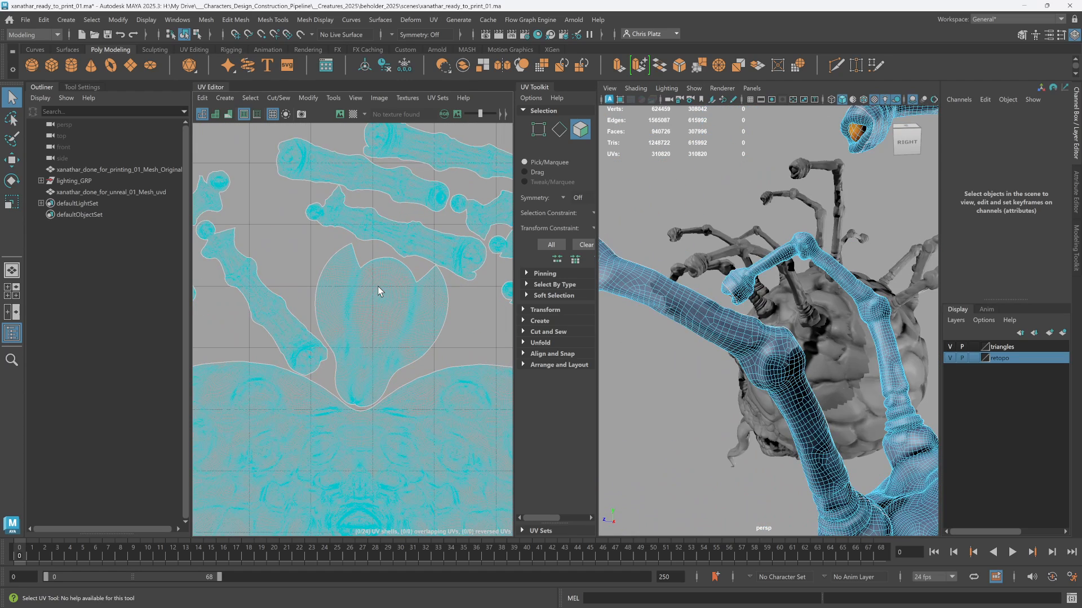
scroll(725, 343, "down", 2)
left_click_drag(724, 343, 789, 351, "alt")
middle_click_drag(788, 350, 792, 243, "alt")
right_click_drag(792, 242, 772, 293, "alt")
left_click_drag(772, 293, 738, 316, "alt")
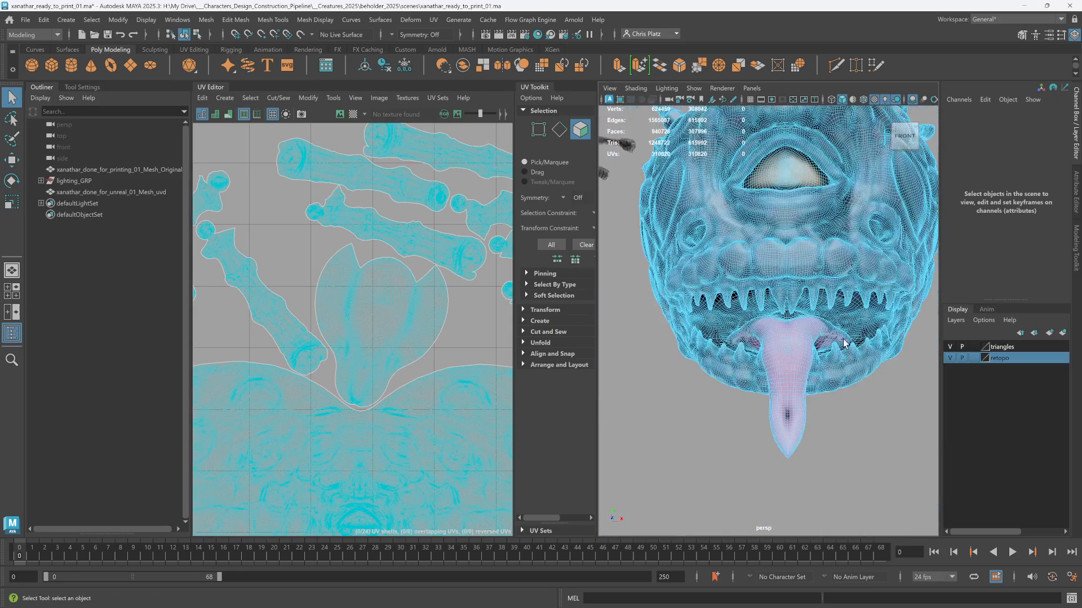
- Compare the tongue and mouth of the original dark sculpt with those of the retopologized Xanathar mesh
middle_click_drag(738, 315, 741, 338, "alt")
right_click_drag(741, 338, 779, 381, "alt")
middle_click_drag(778, 381, 881, 352, "alt")
left_click_drag(771, 360, 779, 390, "alt")
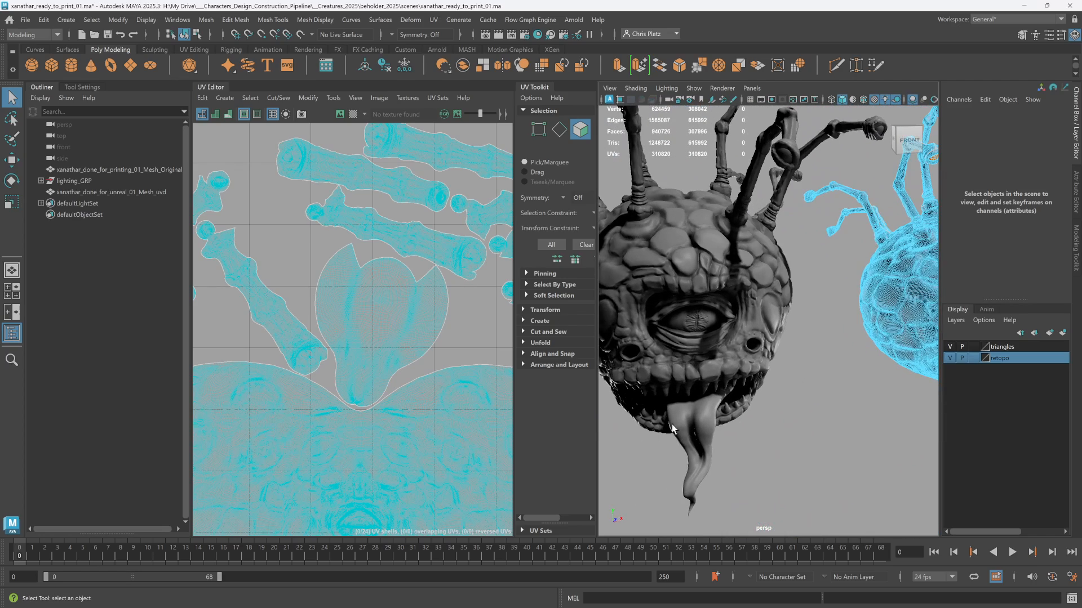
left_click_drag(679, 409, 747, 397, "alt")
right_click_drag(747, 397, 699, 376, "alt")
middle_click_drag(700, 376, 582, 360, "alt")
scroll(583, 360, "down", 1, "alt")
right_click_drag(755, 332, 831, 299, "alt")
left_click_drag(831, 299, 724, 336, "alt")
right_click_drag(831, 375, 790, 365, "alt")
mouse_move(789, 364)
left_mouse_down("alt")
mouse_move(715, 363)
mouse_move(799, 368)
left_mouse_up("alt")
middle_click_drag(728, 346, 772, 355, "alt")
- Return the Xanathar mesh to object mode and clear the selection to view its shaded surface from the front
left_click(675, 369)
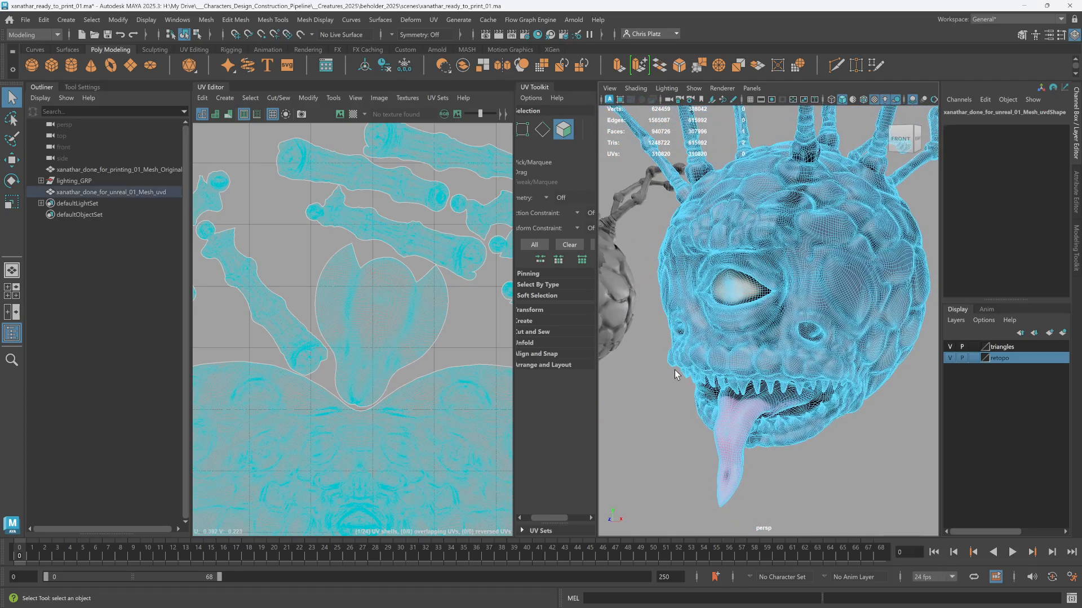
right_click_drag(753, 278, 754, 277)
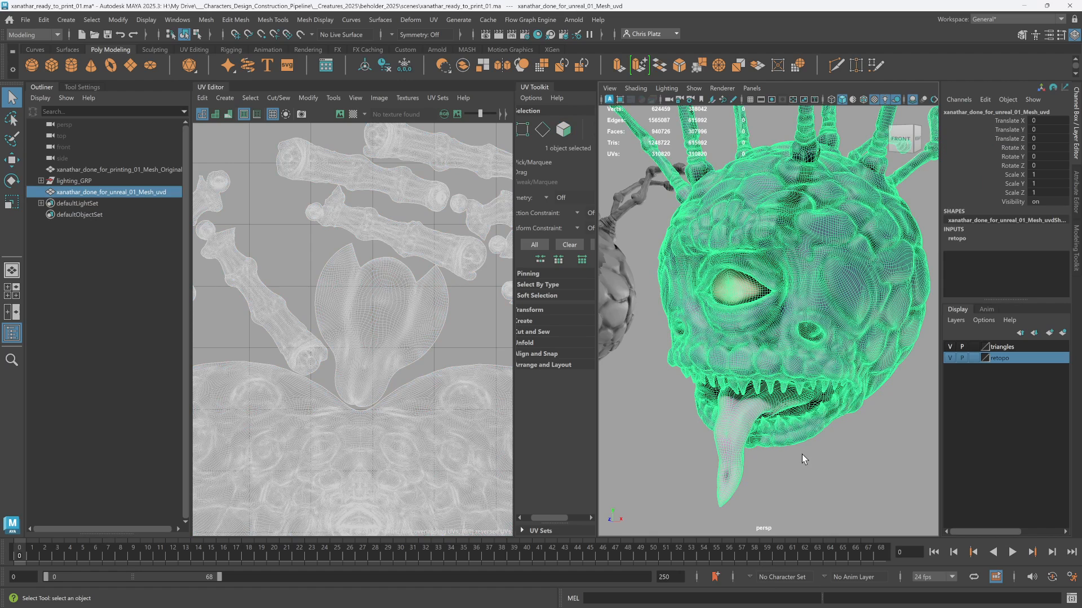
left_click(660, 459)
left_click_drag(704, 394, 767, 379, "alt")
left_click(668, 348)
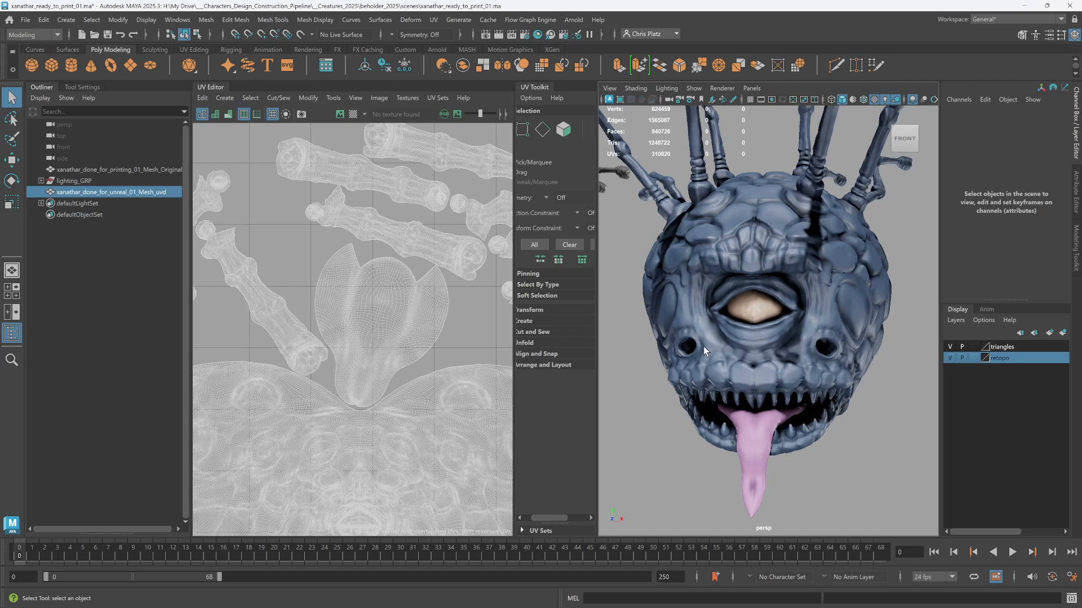
- Switch the mesh to UV shell selection, select all shells in the UV Editor, and clear the selection
key("f")
right_click_drag(406, 329, 407, 349)
scroll(408, 348, "down", 3)
left_click_drag(224, 201, 427, 383)
left_click_drag(516, 481, 512, 475)
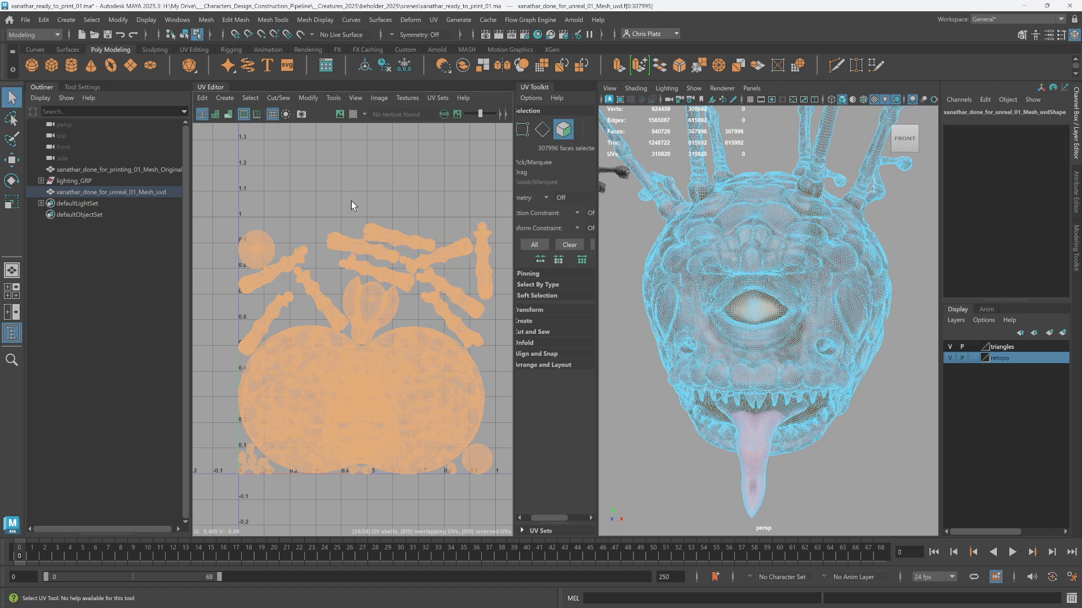
left_click(353, 206)
- Select one small UV shell beside the lower edge of the body shell and frame its faces on the eye stalk
scroll(265, 485, "up", 5)
scroll(268, 480, "up", 4)
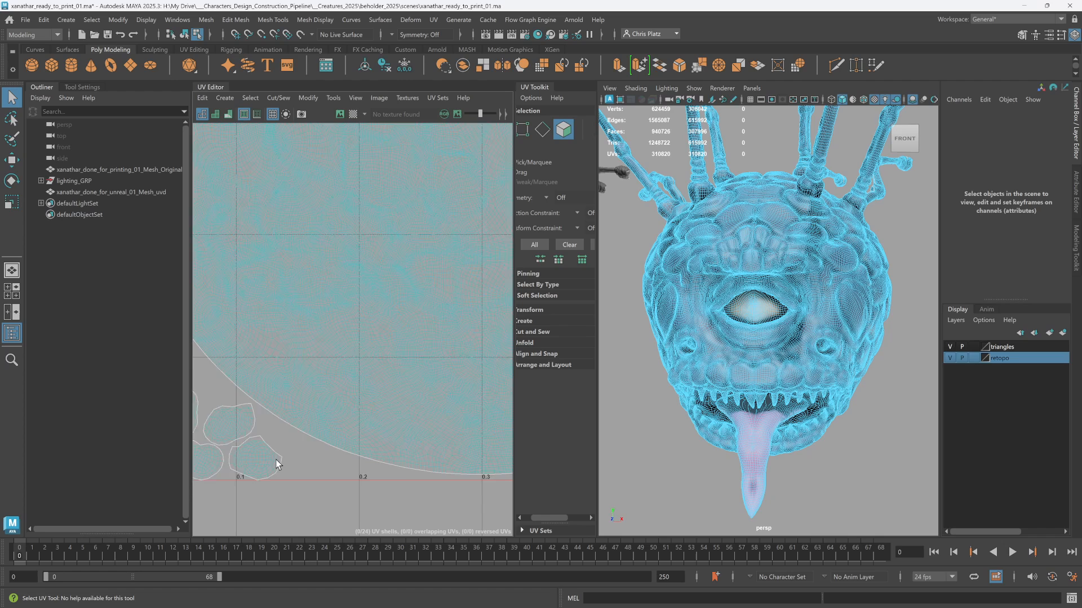
left_click(256, 465)
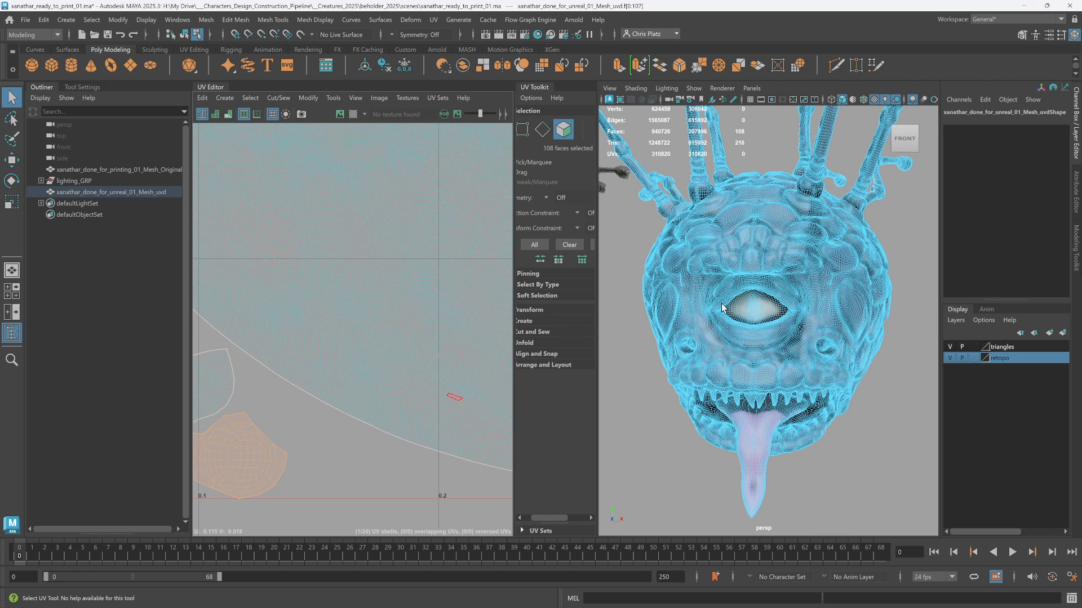
scroll(722, 308, "down", 3)
key("f")
left_click_drag(723, 308, 760, 307, "alt")
scroll(761, 310, "down", 5)
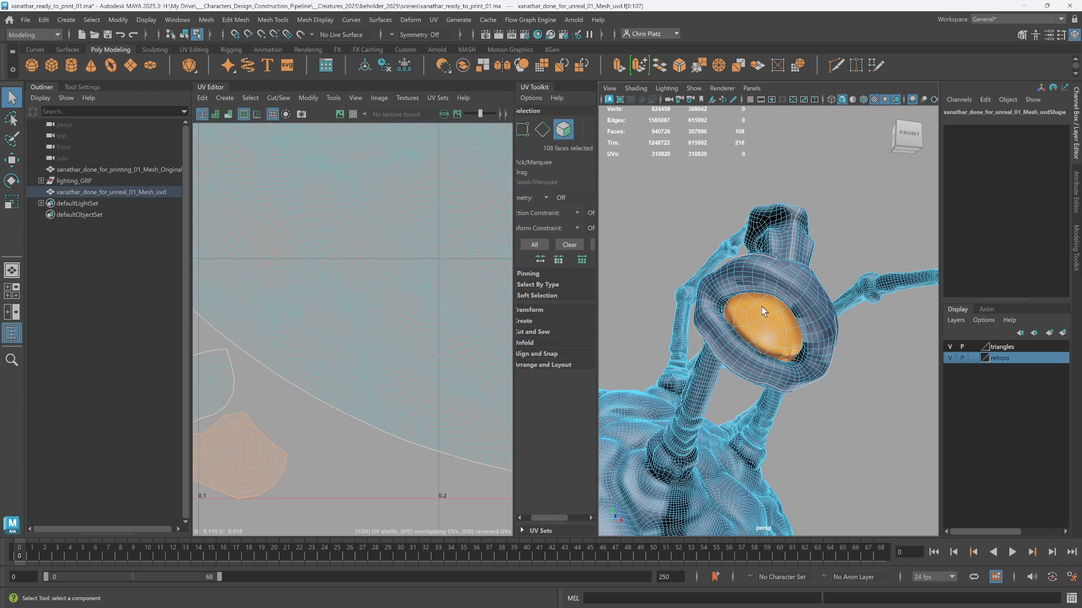
scroll(762, 311, "down", 3)
scroll(391, 404, "down", 8)
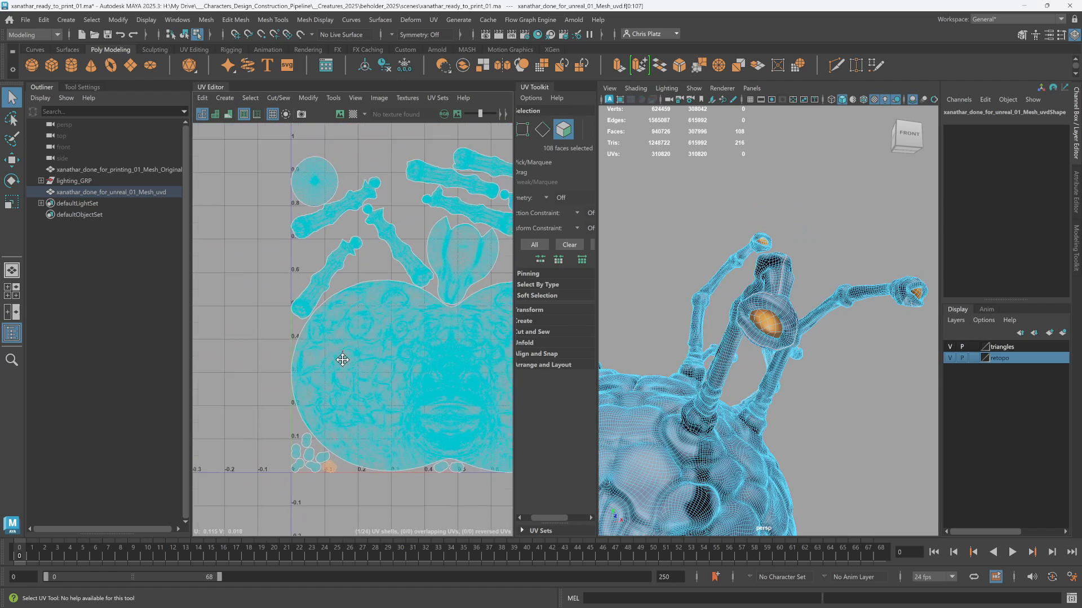
- Select the larger round UV shell in the upper corner of the layout and frame its faces on the central eye
middle_click_drag(342, 360, 337, 368, "alt")
double_click(309, 199)
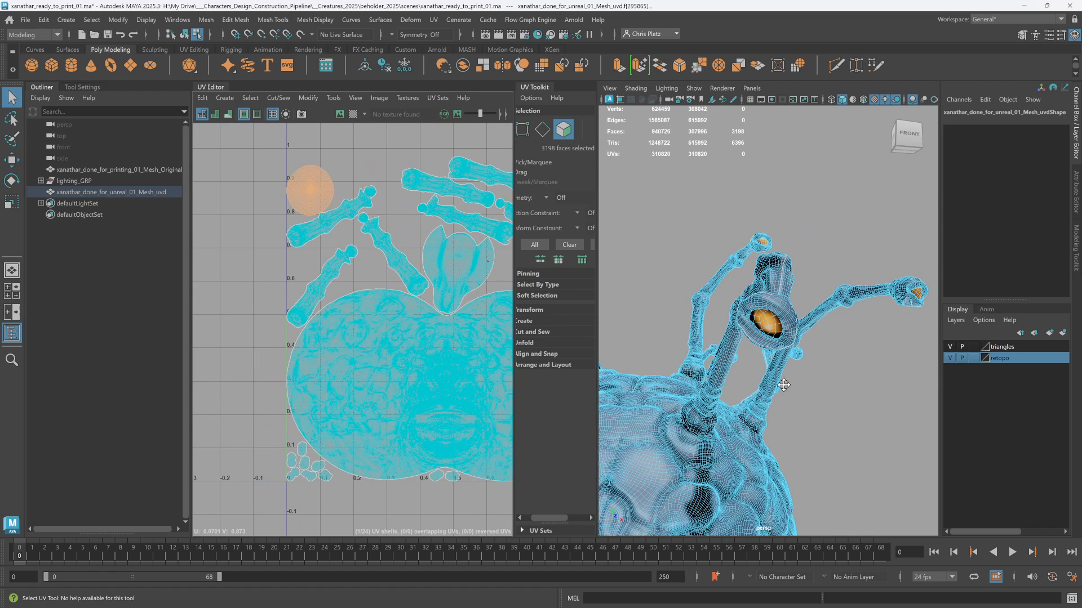
middle_click_drag(784, 385, 783, 374, "alt")
key("f")
scroll(784, 377, "down", 6)
left_click_drag(812, 384, 790, 396, "alt")
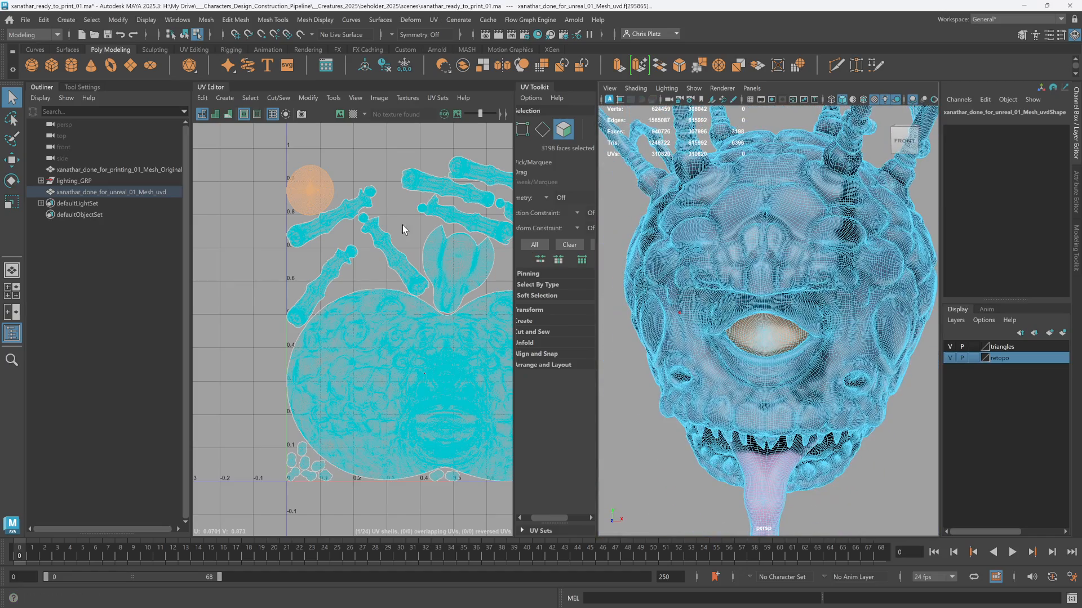
- Select both round UV shells together, the small one in the lower corner and the larger one in the upper corner
scroll(403, 228, "down", 2)
middle_click_drag(411, 277, 226, 221, "alt")
double_click(374, 378)
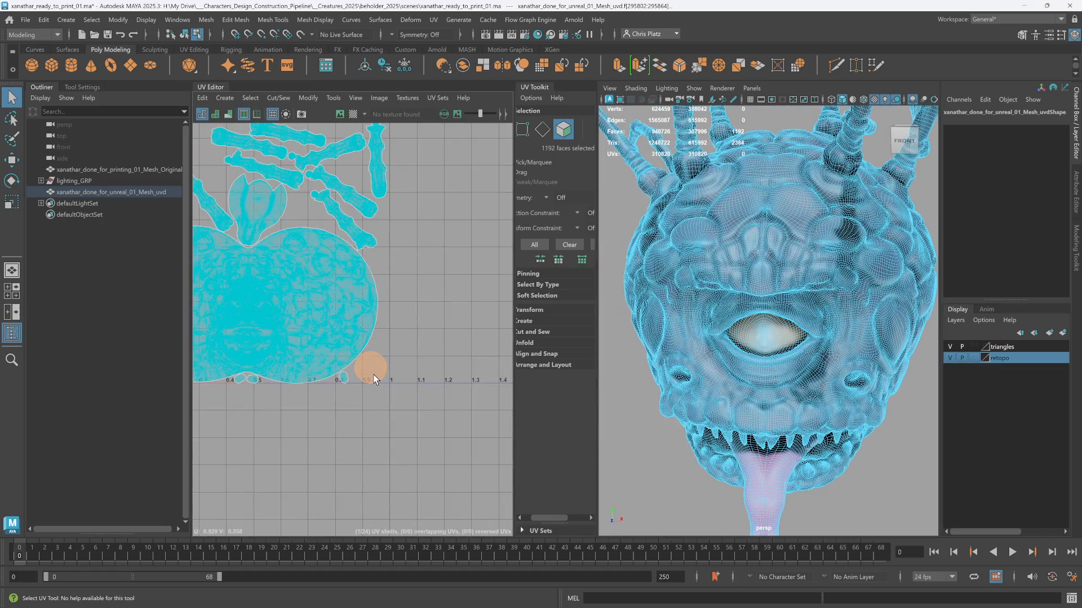
key("a")
double_click(230, 198)
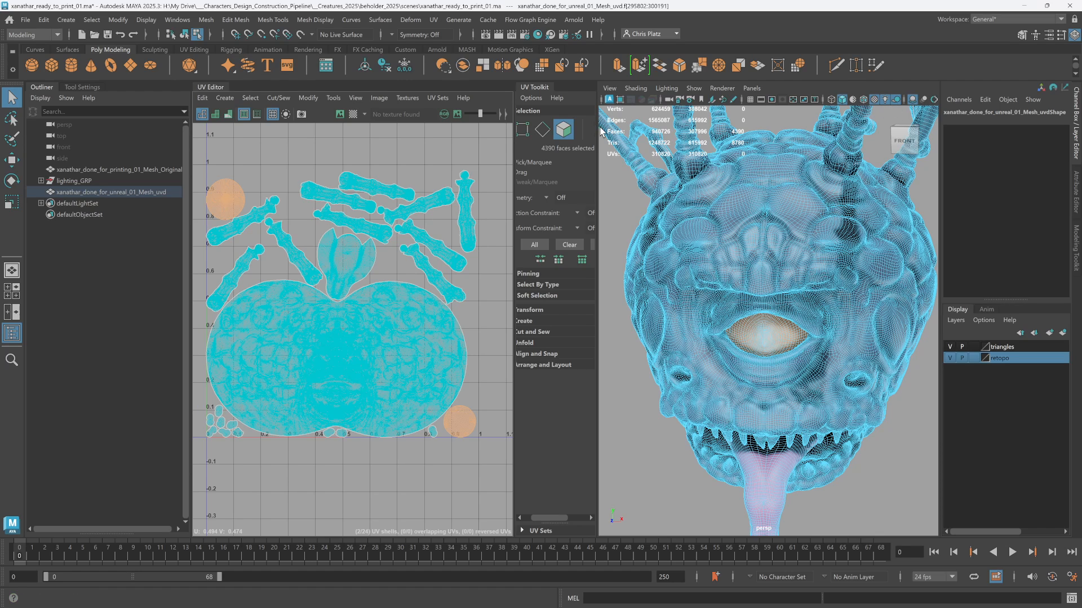
- Enlarge the 3D view, isolate the selected eyeball faces to inspect their shape, and show the full mesh again
left_click_drag(596, 128, 526, 139)
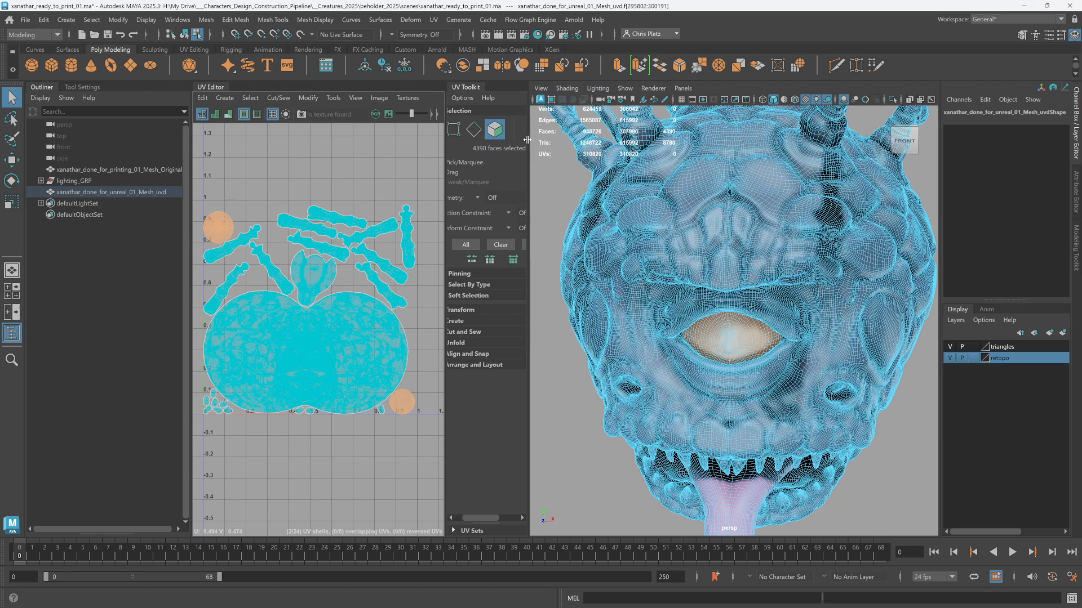
left_click(892, 99)
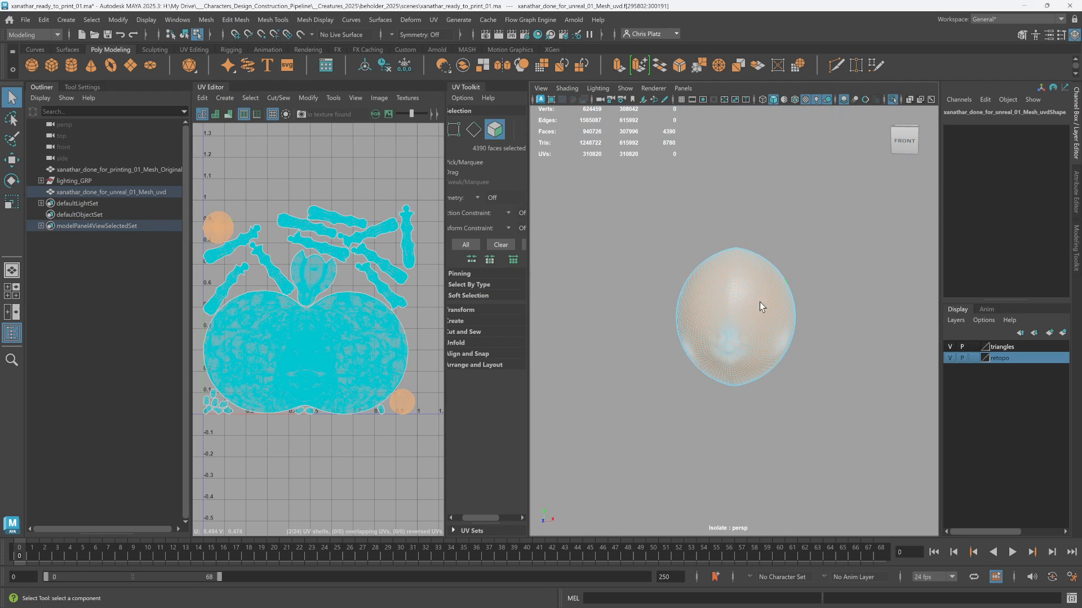
left_click_drag(759, 302, 772, 264, "alt")
left_click(893, 99)
- Clear the face selection and examine the head from above, from below and as a whole with its eye stalks
mouse_move(886, 333)
left_mouse_down("alt")
mouse_move(857, 357)
mouse_move(871, 349)
left_mouse_up("alt")
left_click(552, 456)
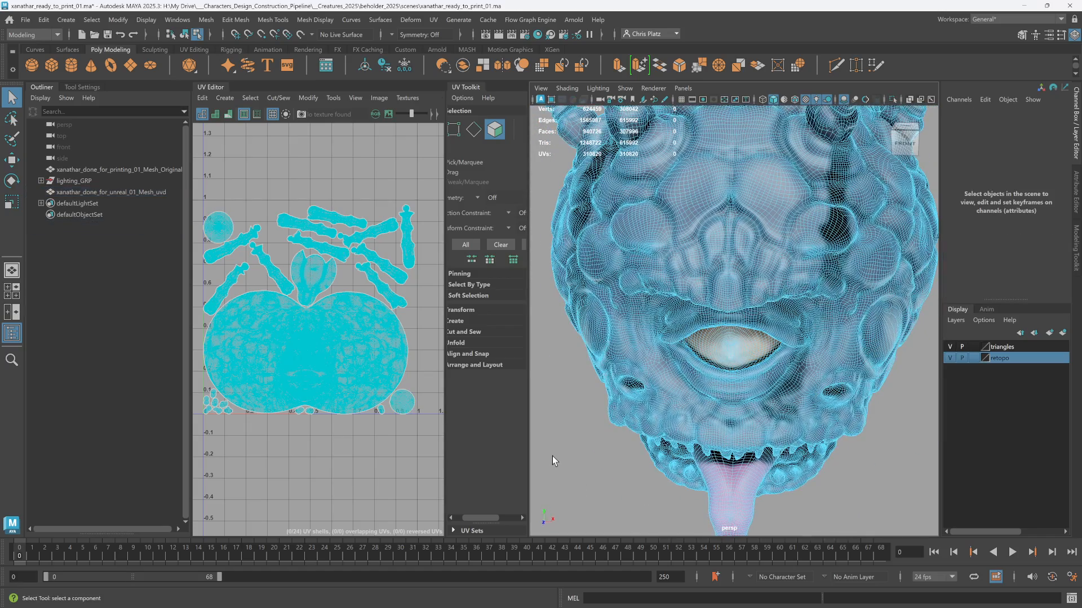
left_click_drag(739, 352, 726, 308, "alt")
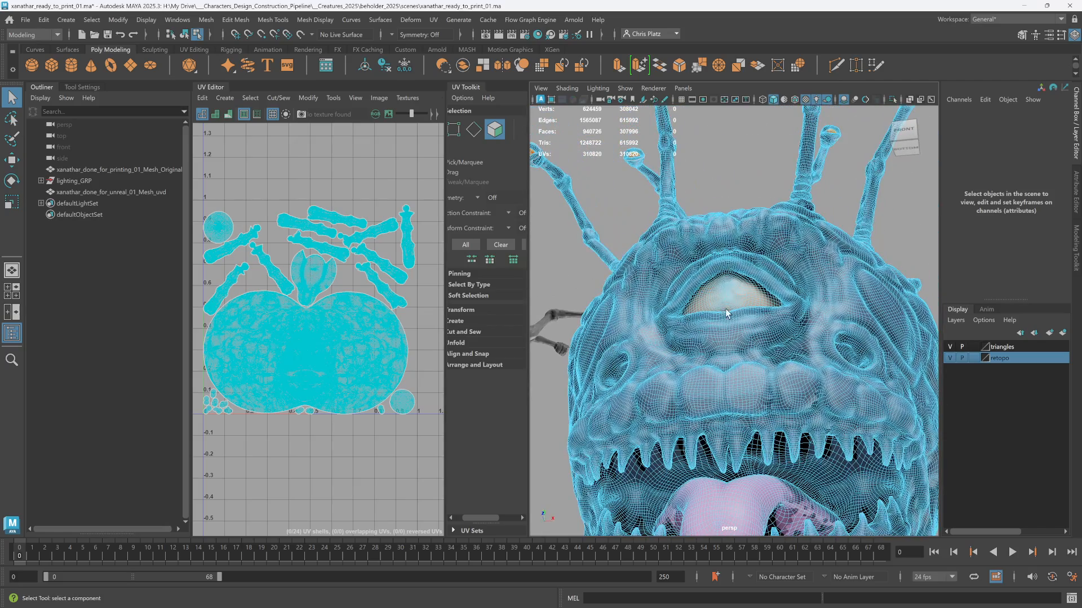
scroll(764, 435, "down", 4)
left_click_drag(742, 386, 740, 403, "alt")
scroll(740, 402, "down", 3)
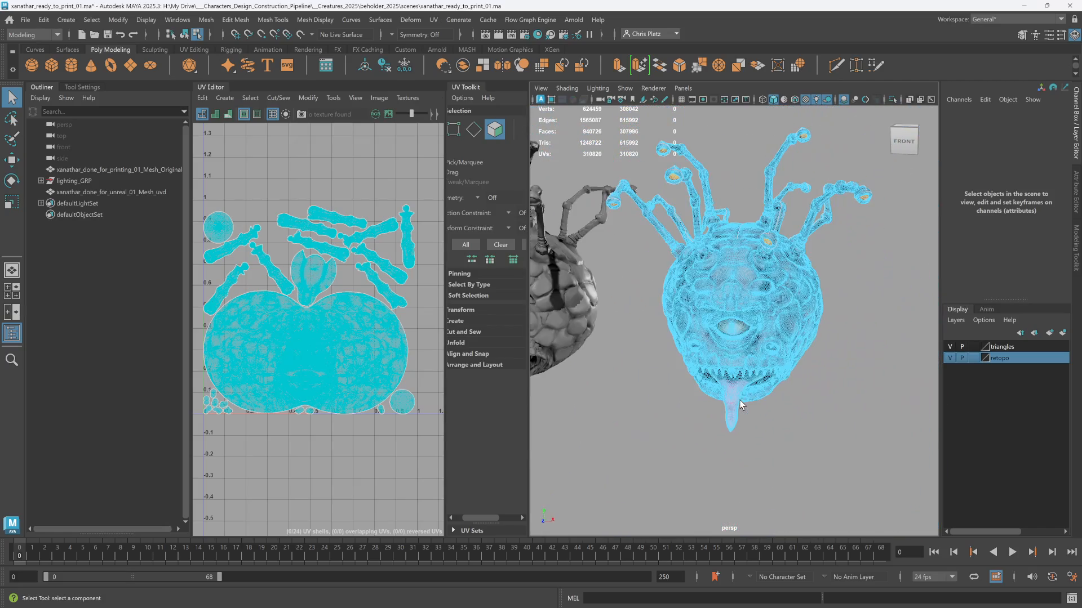
- Switch to the beholder_01 scene, hide sculptris_merged_layer, and show teetch_gums_layer1 and modelkit_layer
key("alt+Tab")
scroll(651, 401, "down", 3)
middle_click_drag(896, 406, 762, 386, "alt")
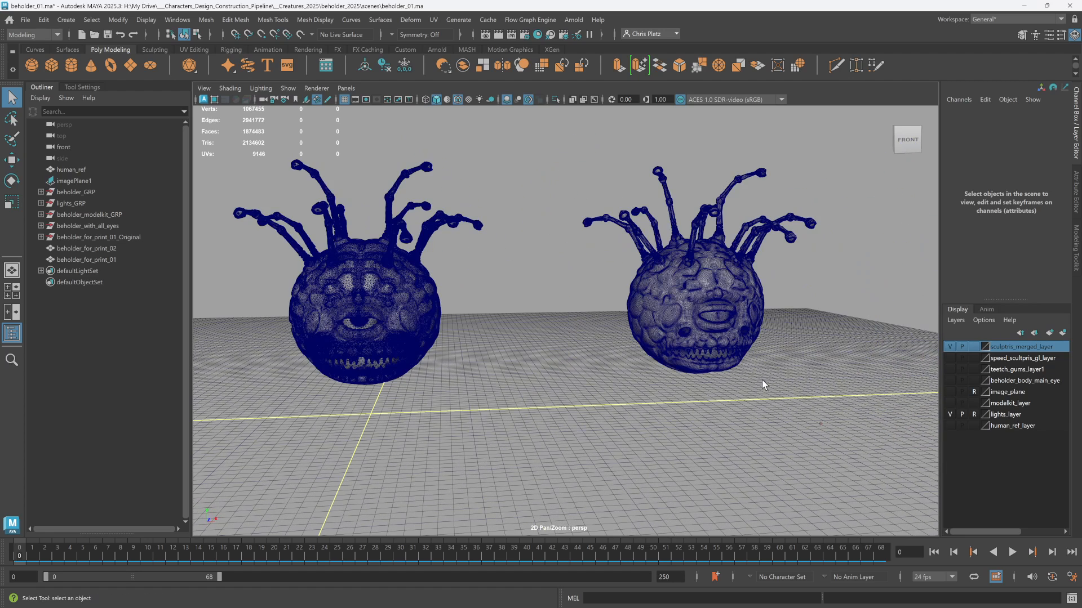
left_click(949, 347)
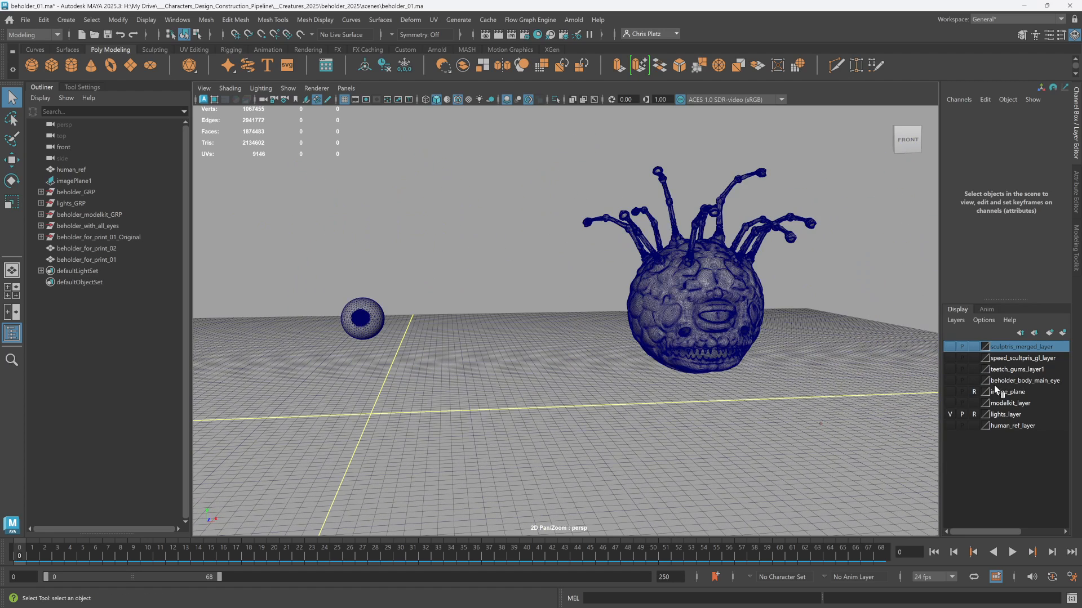
left_click(949, 369)
left_click(949, 403)
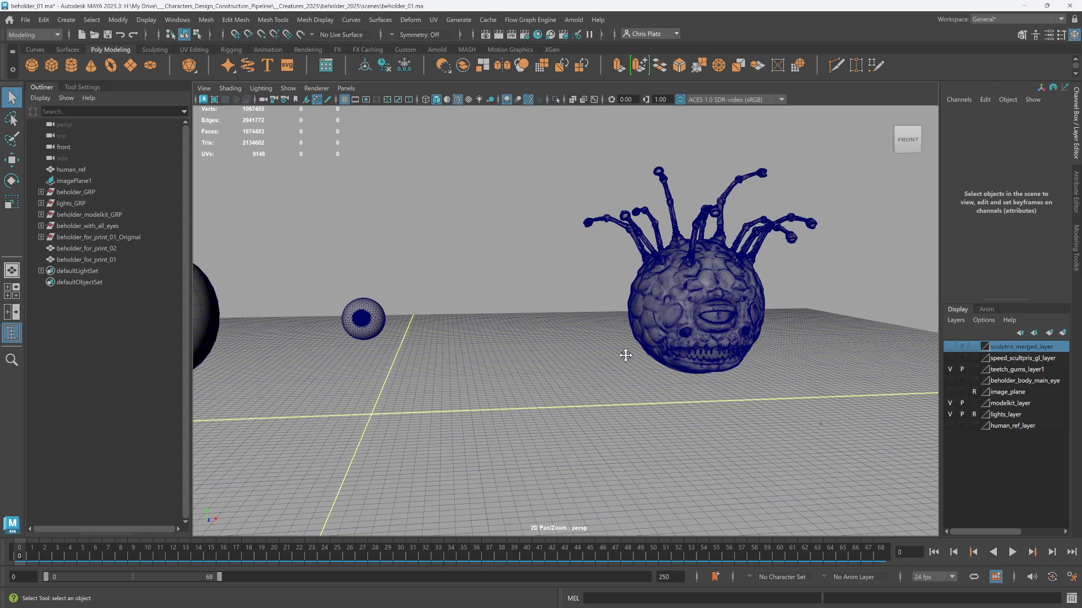
- Select the small smooth sphere at the far end of the row of model kit heads
left_click_drag(625, 357, 538, 313, "alt")
left_click(347, 255)
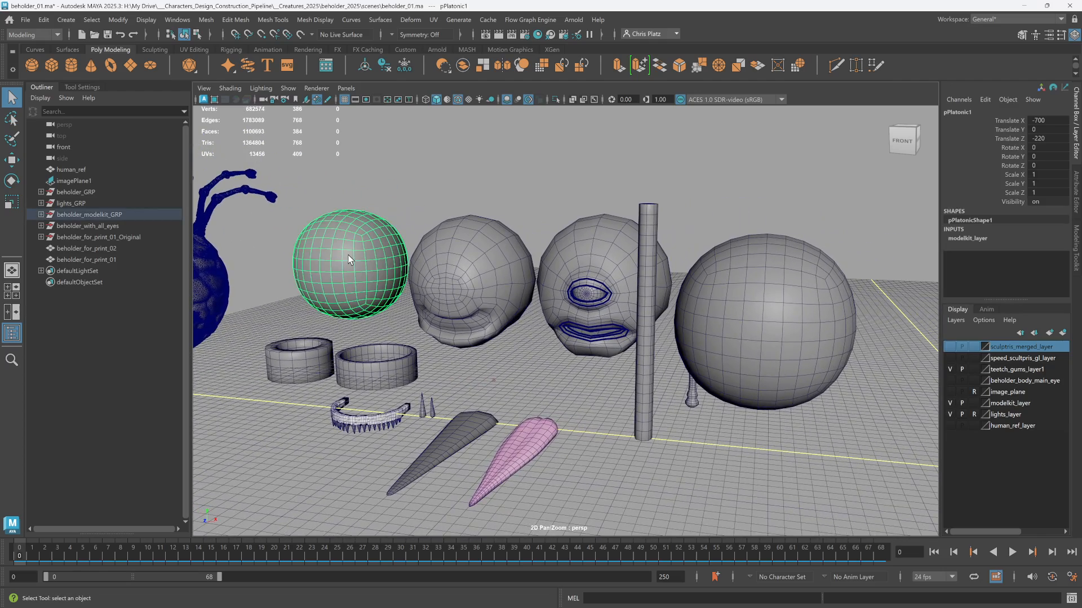
- Select the smiling base head and the one-eyed head of the model kit in turn and inspect their topology
left_click(445, 265)
left_click_drag(465, 286, 480, 290, "alt")
left_click_drag(594, 304, 593, 295, "alt")
left_click(593, 294)
scroll(608, 289, "up", 4)
scroll(607, 289, "up", 2)
left_click(610, 346)
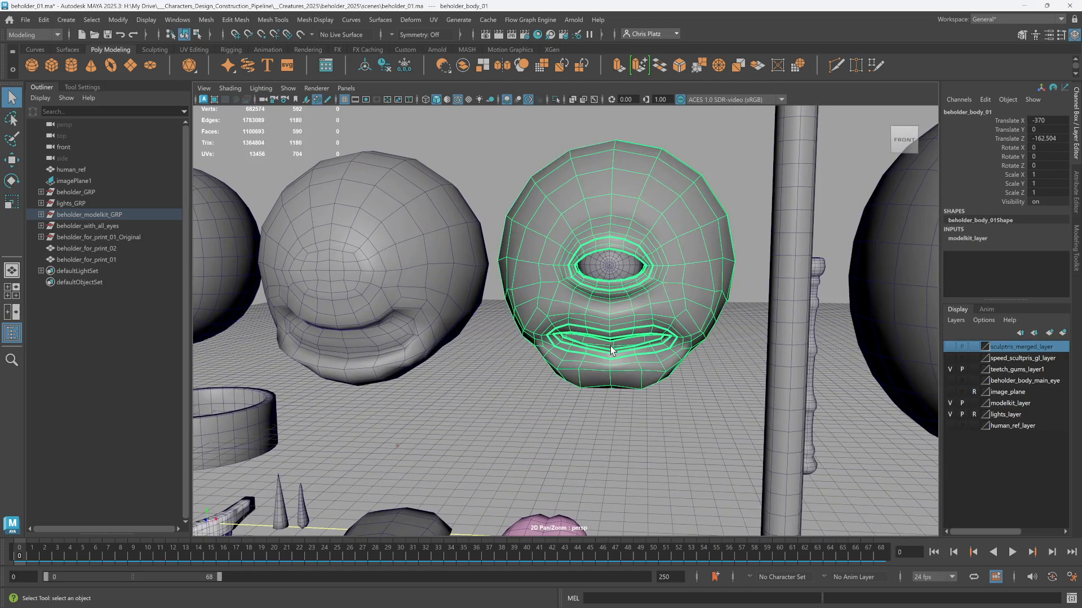
mouse_move(610, 346)
left_mouse_down("alt")
mouse_move(653, 323)
mouse_move(613, 336)
left_mouse_up("alt")
scroll(613, 337, "down", 3)
middle_click_drag(613, 338, 611, 295, "alt")
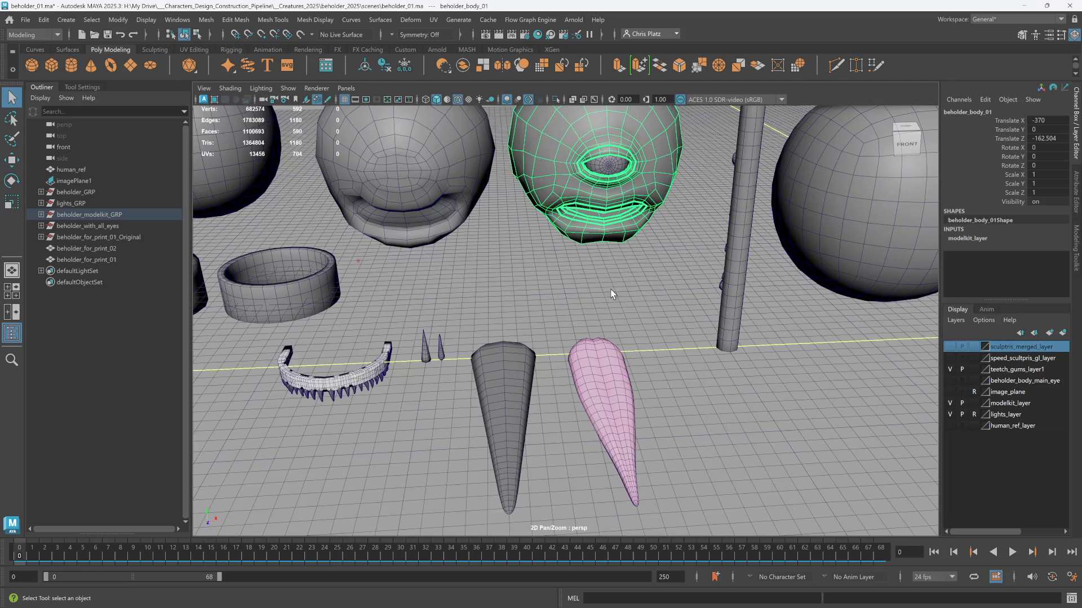
- Select the two tongue meshes of the kit in turn and view them from the side
left_click_drag(611, 295, 608, 314, "alt")
left_click(607, 401)
left_click(518, 421)
left_click_drag(519, 421, 543, 394, "alt")
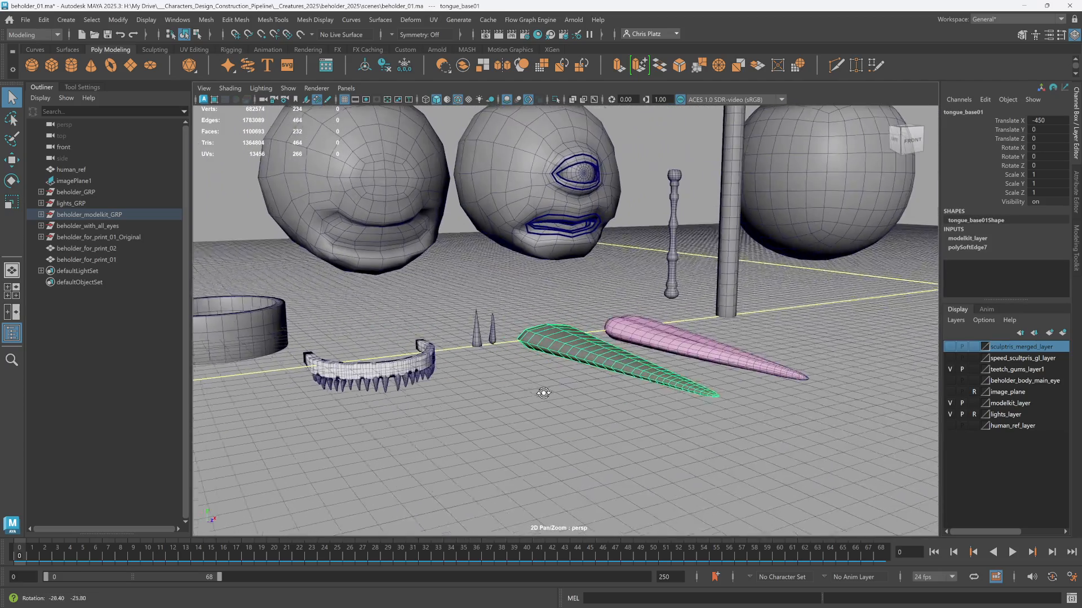
- Switch the teeth and gums mesh to face selection and select all faces of the gums shell
scroll(490, 357, "up", 4)
middle_click_drag(490, 357, 652, 389, "alt")
left_click(638, 457)
left_click_drag(639, 458, 590, 454, "alt")
right_click(574, 457)
left_click(568, 333)
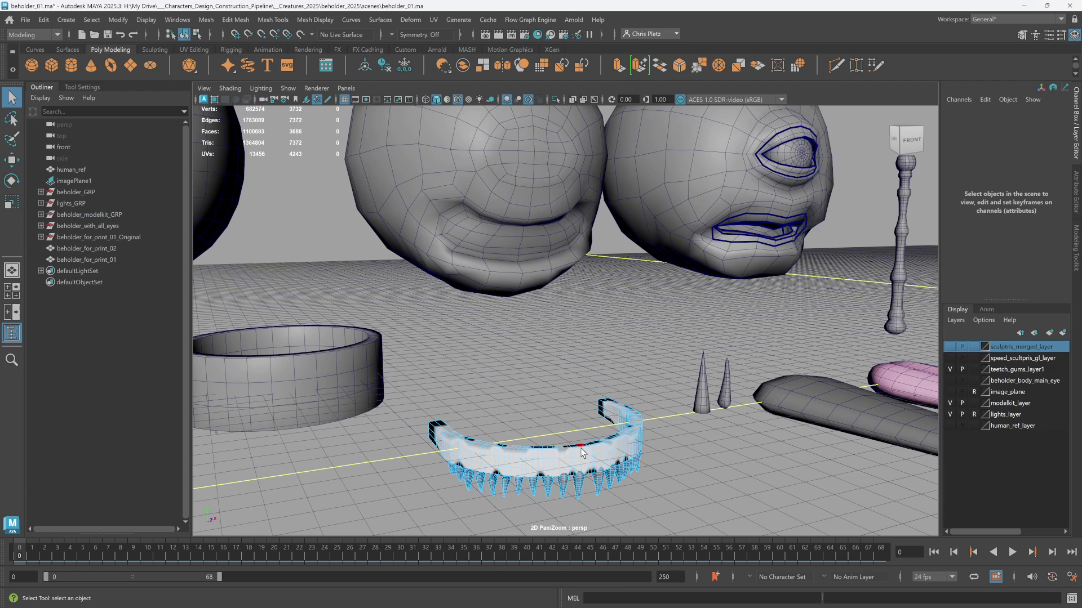
double_click(581, 449)
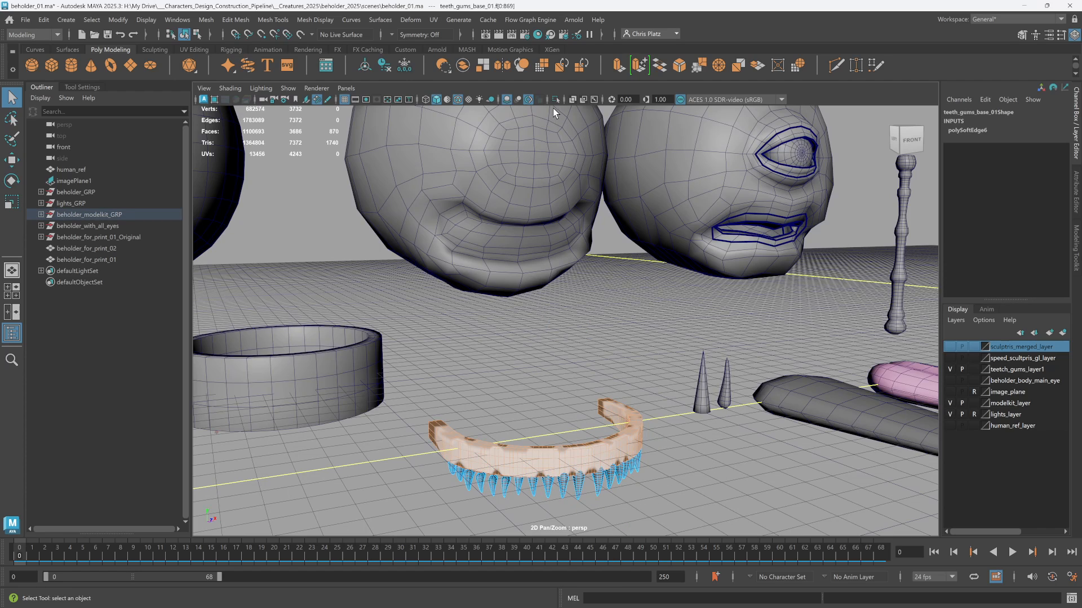
- Isolate the selected gum faces to examine them with the default material, and show all kit parts again
left_click(555, 100)
left_click_drag(640, 295, 633, 345, "alt")
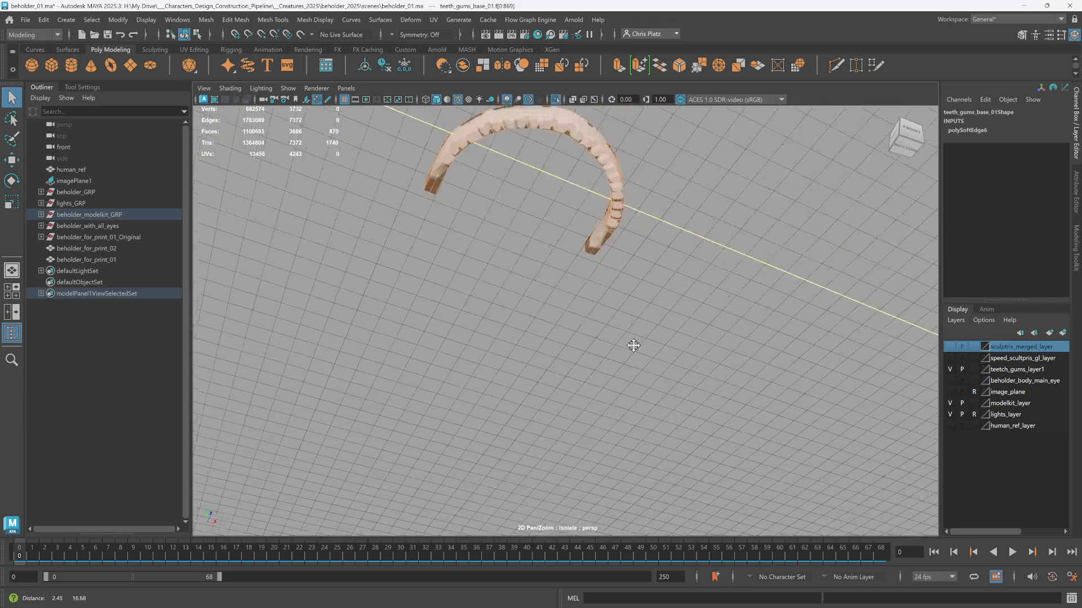
middle_click_drag(633, 346, 629, 394, "alt")
scroll(593, 310, "up", 8)
middle_click_drag(596, 275, 633, 367, "alt")
scroll(500, 413, "down", 8)
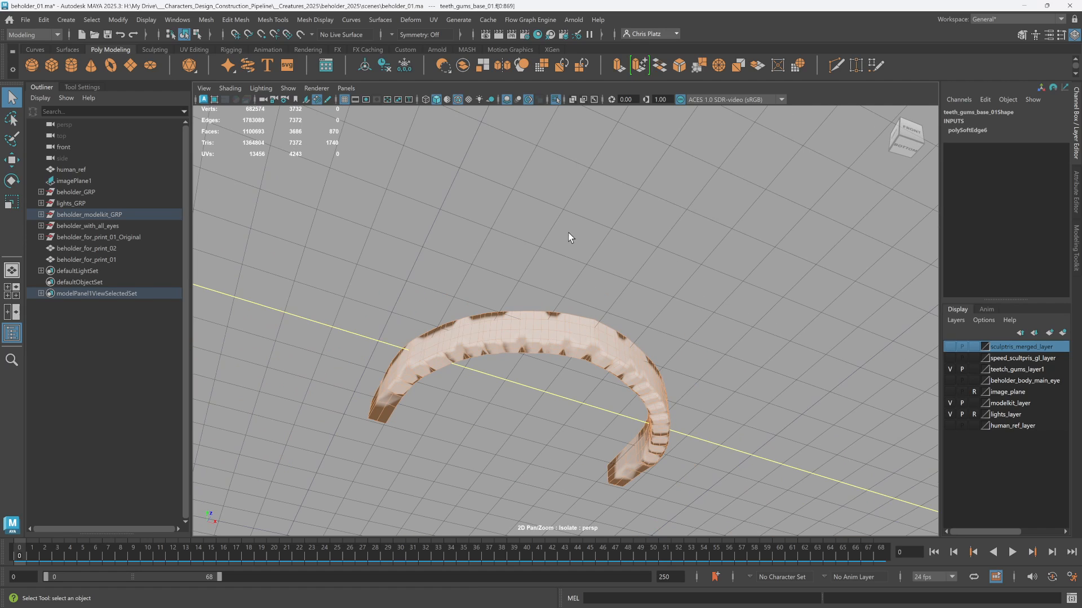
left_click(448, 101)
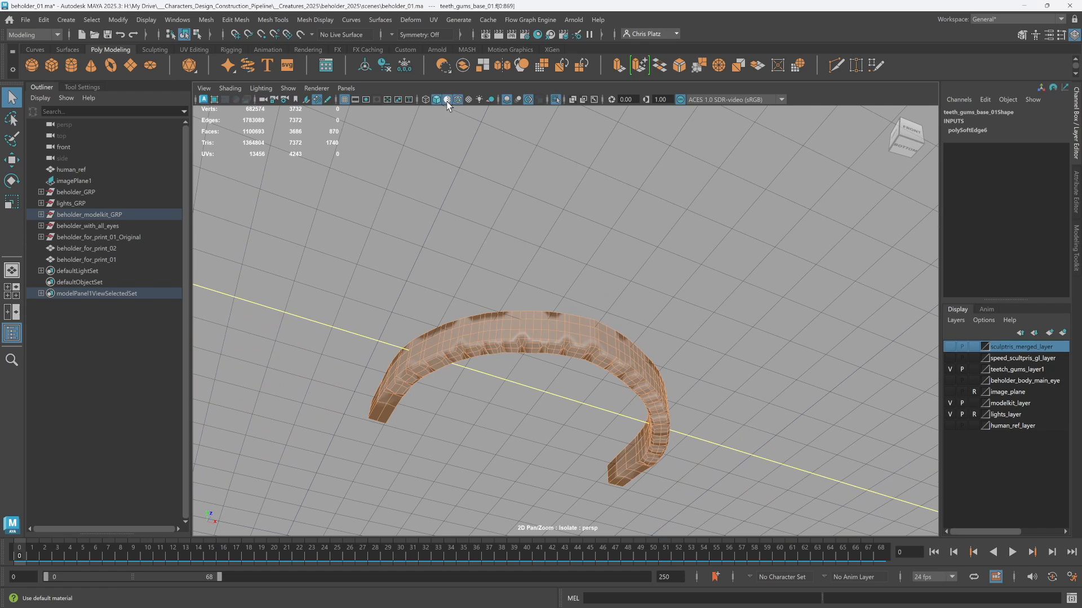
left_click(556, 101)
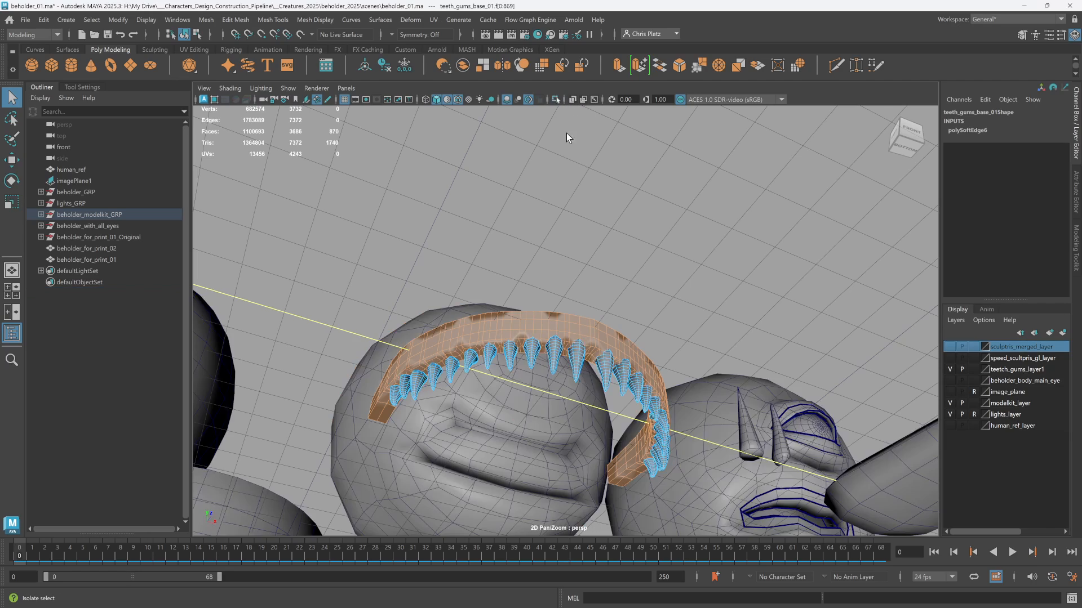
- Select all faces of a single front tooth on the teeth and gums mesh
left_click_drag(626, 281, 650, 357, "alt")
middle_click_drag(613, 490, 613, 414, "alt")
left_click_drag(613, 414, 606, 354, "alt")
left_click(552, 369)
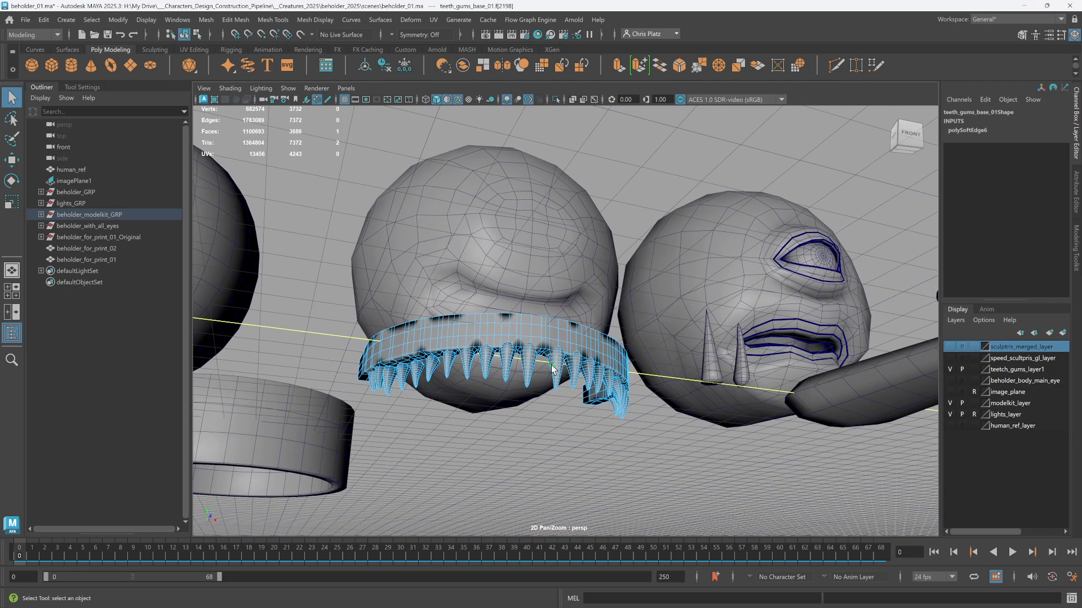
left_click_drag(568, 393, 544, 406, "alt")
middle_click_drag(543, 406, 555, 387, "alt")
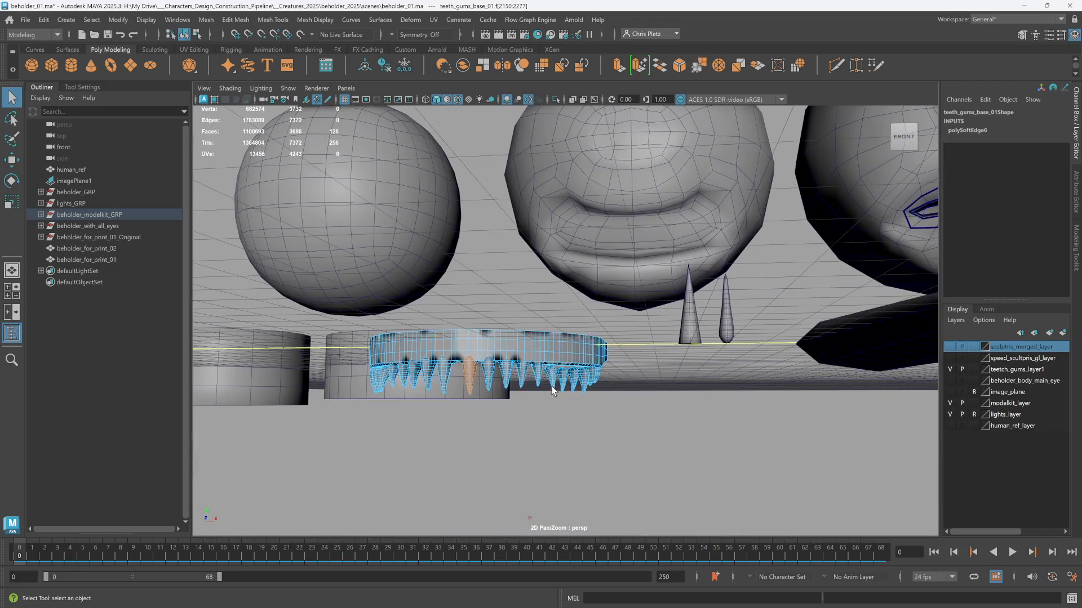
- Review the row of kit parts and select the tall cylindrical eyestalk_base mesh beside the one-eyed head
left_click_drag(488, 390, 502, 395, "alt")
scroll(503, 395, "down", 5)
middle_click_drag(542, 398, 509, 411, "alt")
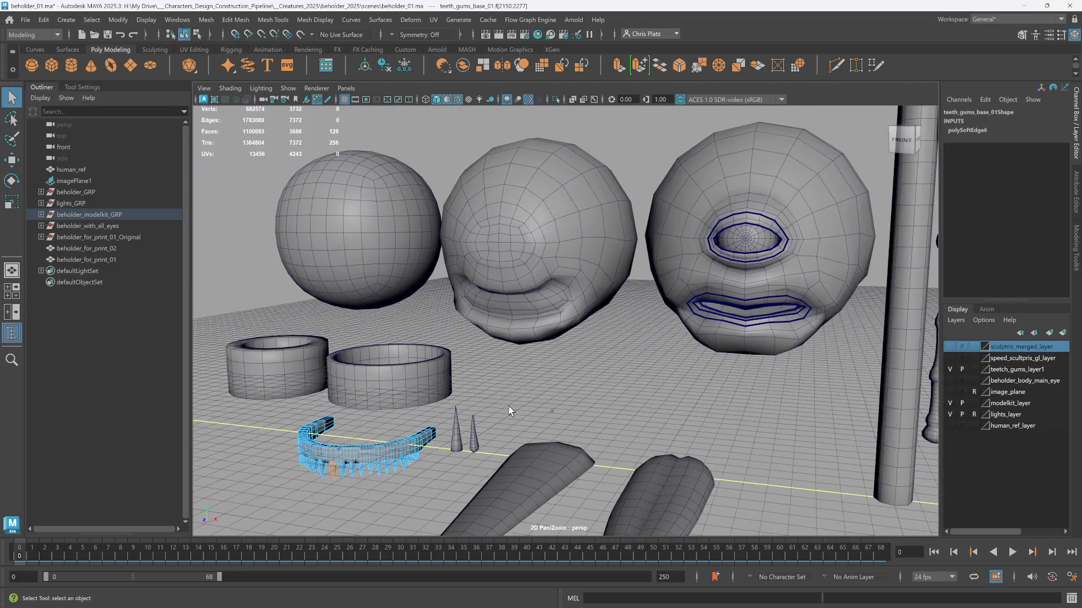
scroll(524, 416, "down", 3)
middle_click_drag(680, 405, 636, 414, "alt")
left_click_drag(637, 415, 699, 423, "alt")
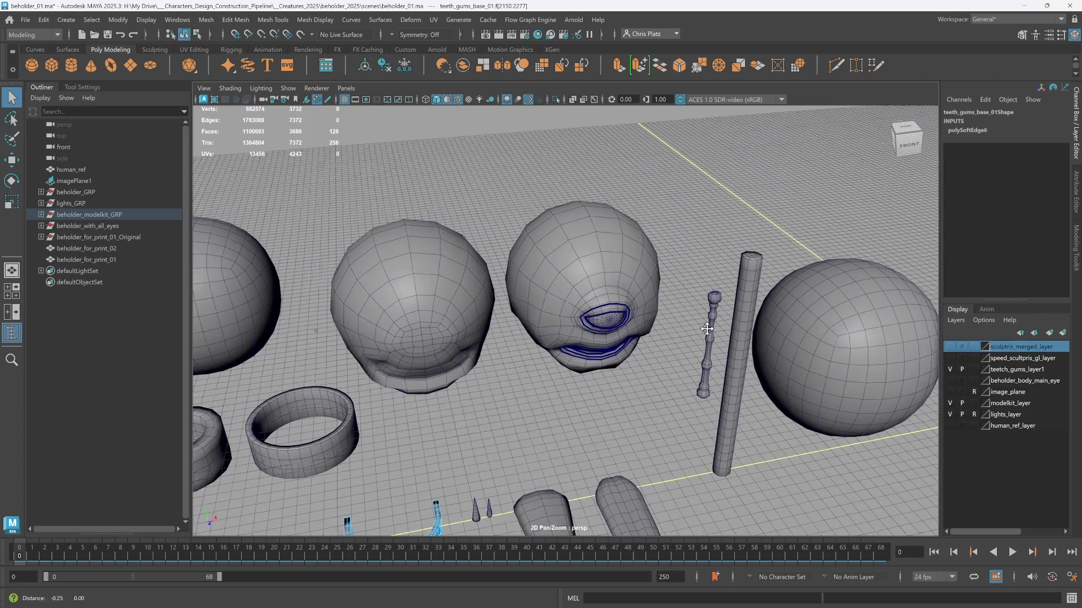
middle_click_drag(695, 345, 624, 387, "alt")
scroll(623, 387, "up", 6)
left_click_drag(652, 407, 619, 364, "alt")
left_click(683, 410)
key("f")
left_click(559, 363)
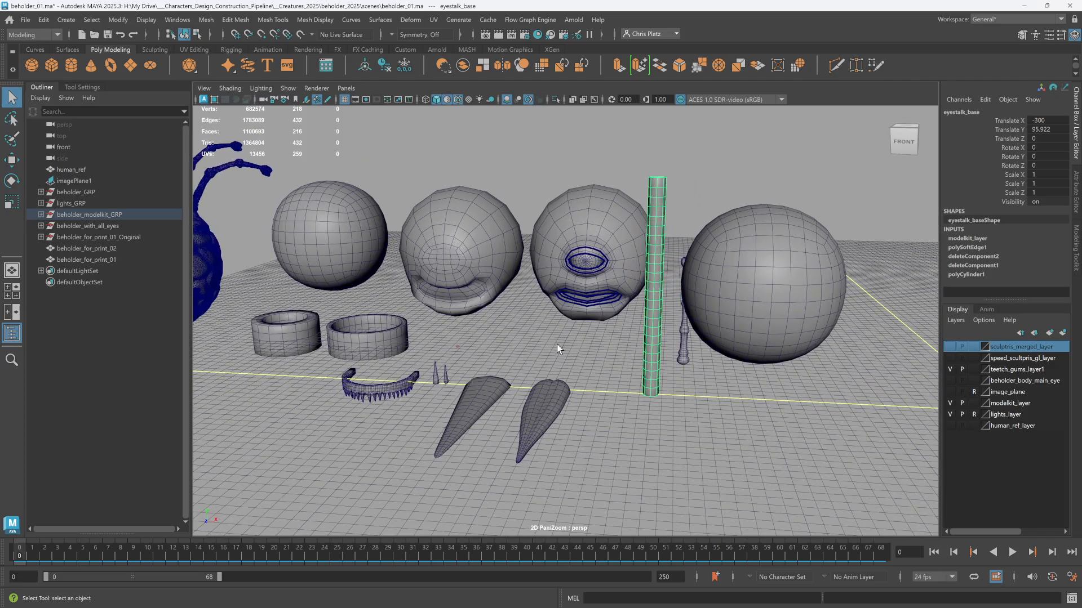
- Hide the wireframe overlay, clear the selection and examine the sculpted beholder beside the kit parts
middle_click_drag(557, 344, 808, 398, "alt")
scroll(596, 390, "up", 3)
key("alt+5")
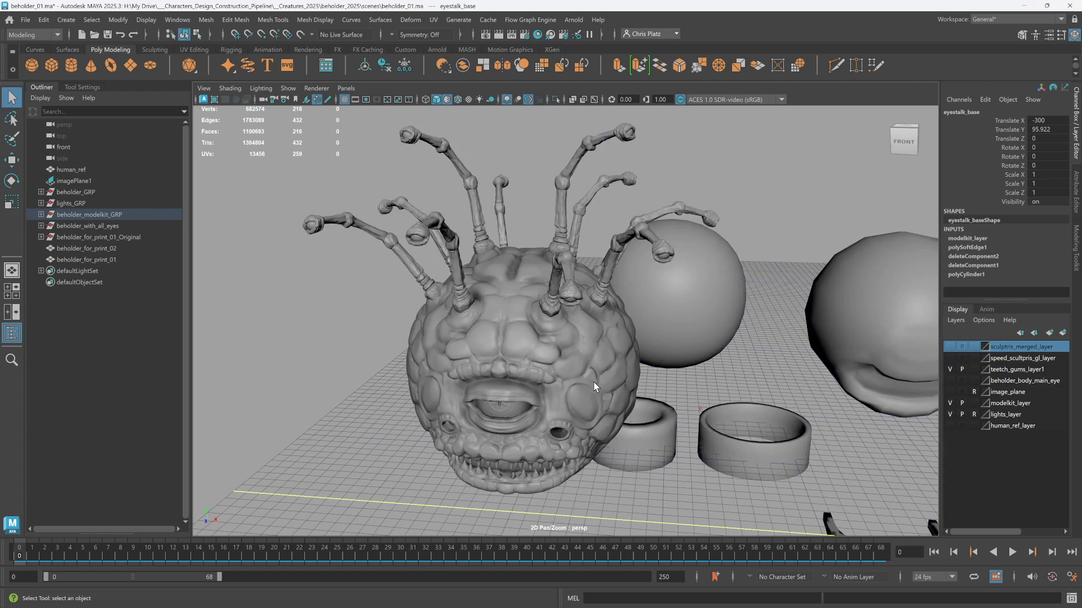
left_click_drag(592, 381, 642, 271, "alt")
left_click(619, 373)
mouse_move(618, 373)
left_mouse_down("alt")
mouse_move(540, 489)
mouse_move(557, 422)
mouse_move(485, 391)
left_mouse_up("alt")
left_click(541, 489)
scroll(633, 426, "down", 3)
middle_click_drag(632, 426, 519, 413, "alt")
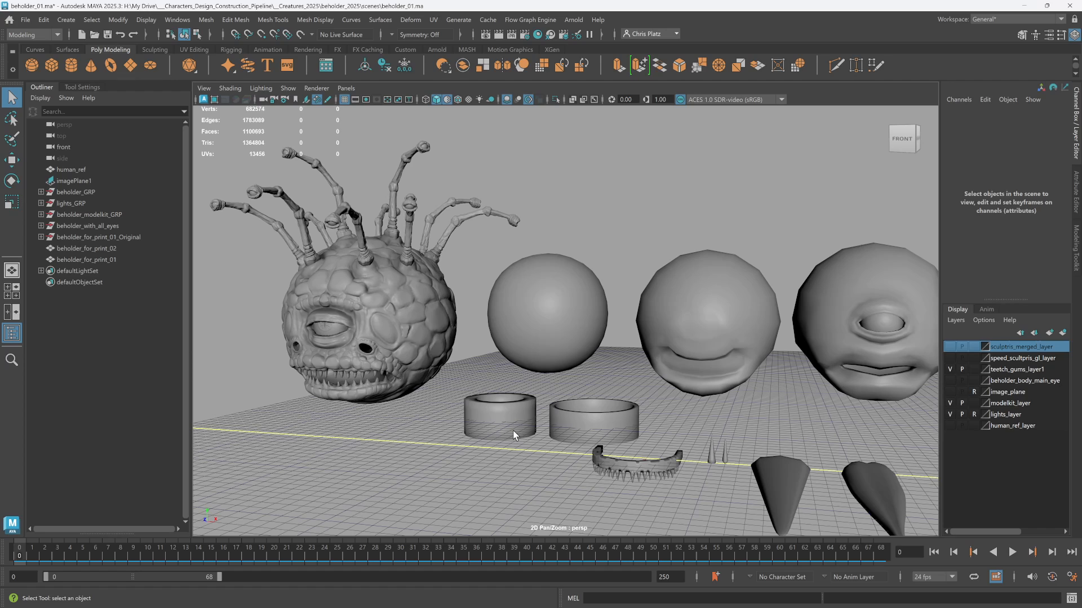
middle_click_drag(350, 373, 457, 369, "alt")
scroll(459, 343, "up", 5)
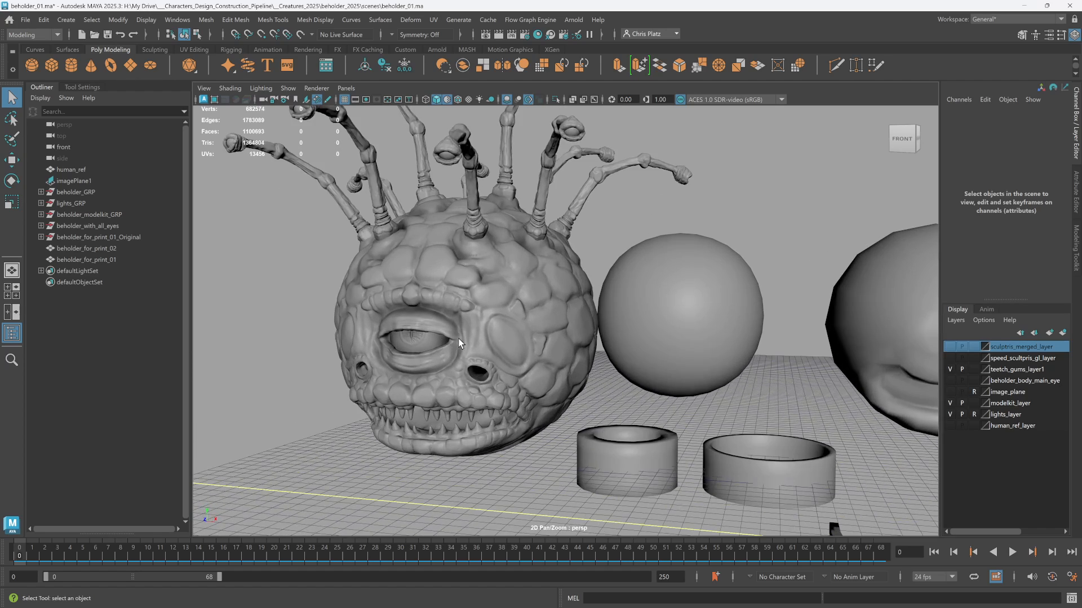
- Examine the row of base heads and the separate eyeball with the carved slit pupil beyond the large sphere
scroll(467, 243, "down", 4)
middle_click_drag(710, 381, 458, 379, "alt")
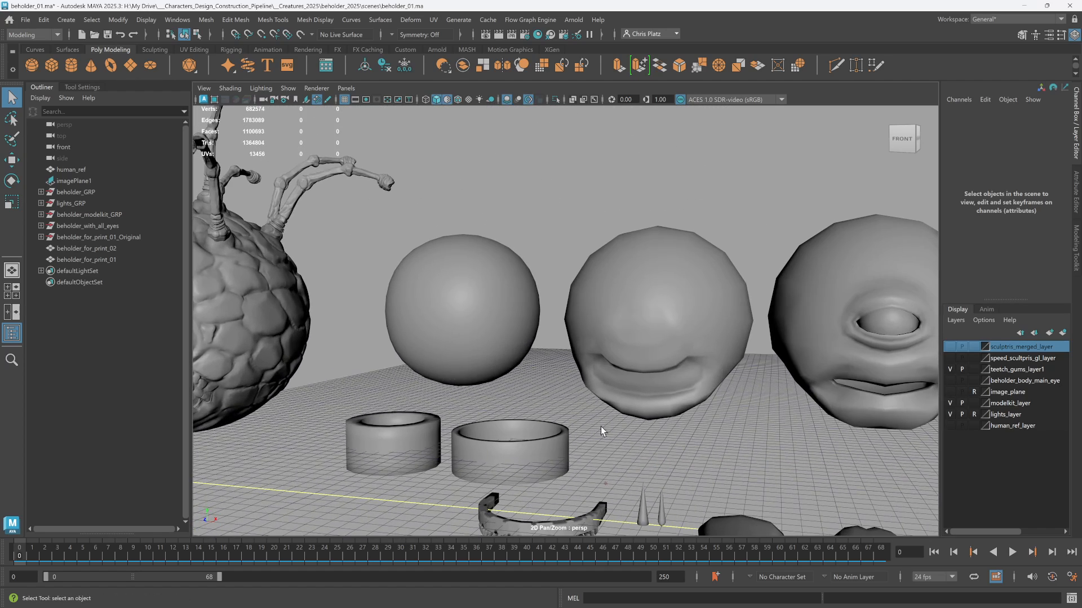
scroll(601, 427, "down", 3)
middle_click_drag(656, 407, 440, 397, "alt")
scroll(442, 396, "down", 1)
scroll(719, 384, "down", 5)
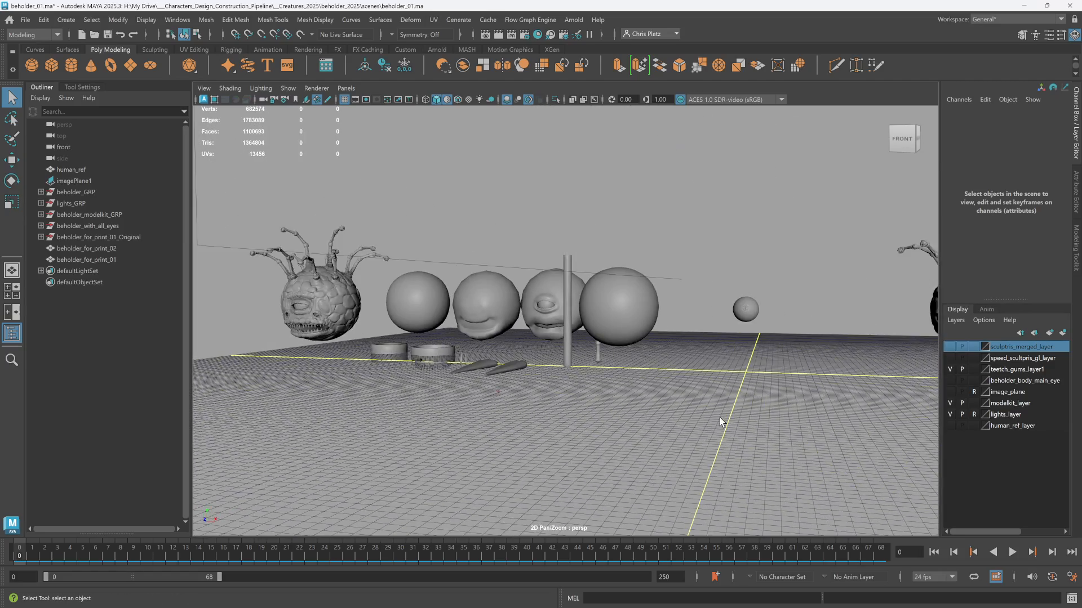
middle_click_drag(719, 419, 456, 446, "alt")
scroll(591, 386, "up", 3)
middle_click_drag(591, 386, 678, 360, "alt")
scroll(677, 361, "up", 3)
scroll(677, 360, "up", 2)
middle_click_drag(806, 340, 715, 358, "alt")
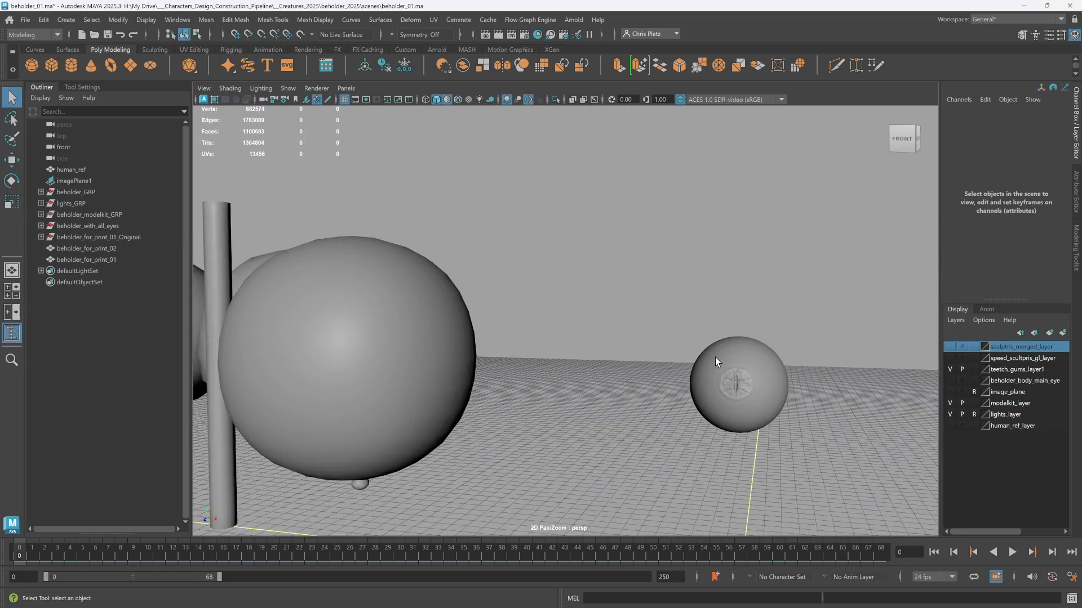
left_click(741, 383)
left_click(725, 428)
scroll(665, 434, "up", 6)
scroll(709, 402, "down", 5)
middle_click_drag(729, 411, 758, 375, "alt")
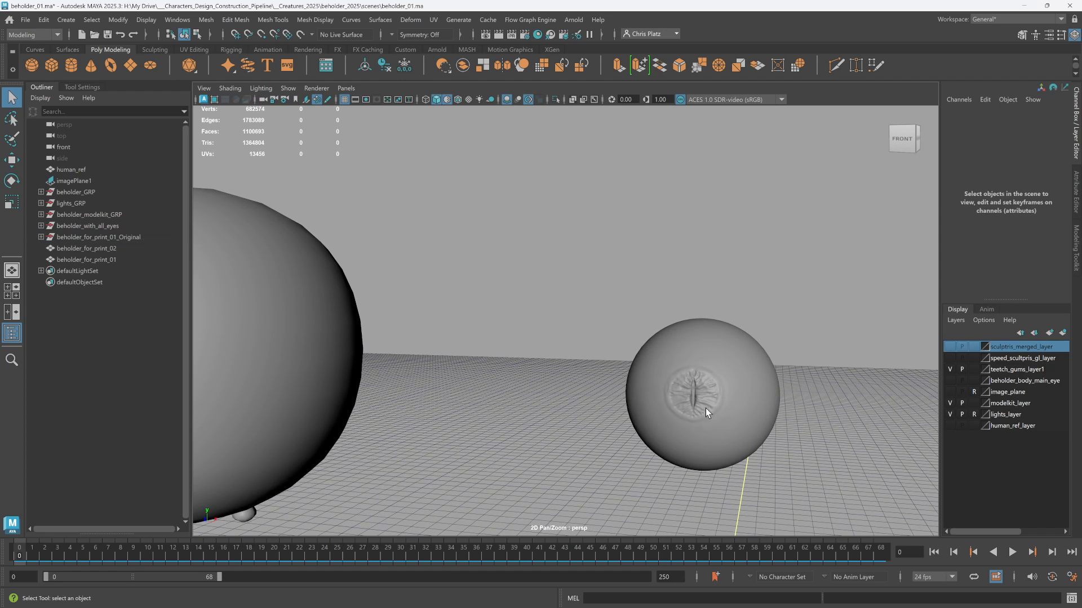
- Examine the rings, the teeth and gums and the small spikes of the kit from a low angle
scroll(705, 408, "down", 4)
middle_click_drag(512, 423, 872, 409, "alt")
middle_click_drag(645, 394, 865, 349, "alt")
scroll(646, 419, "up", 3)
middle_click_drag(714, 451, 691, 378, "alt")
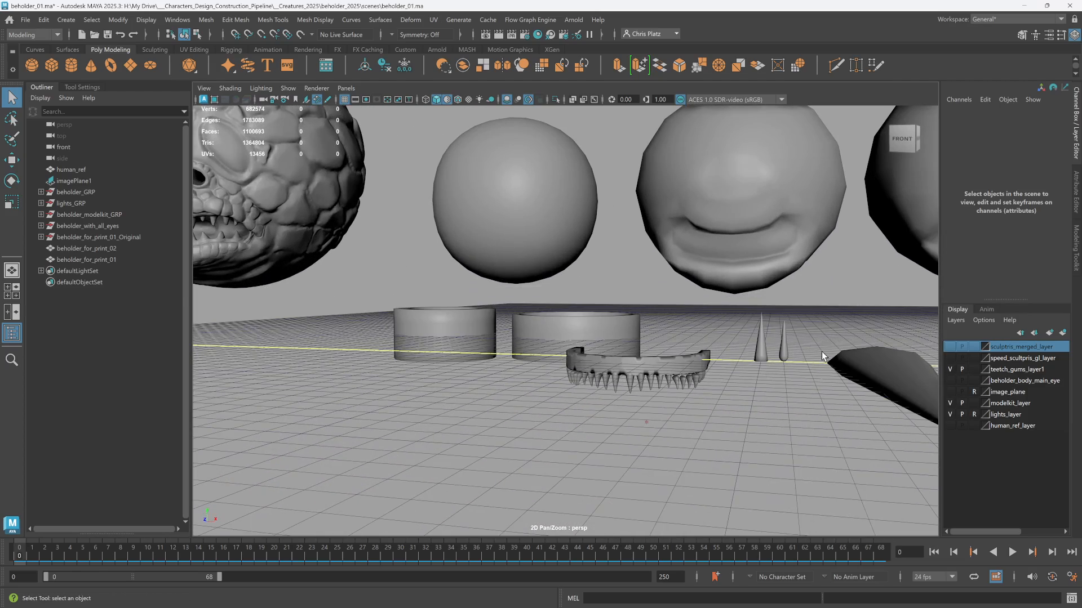
- Switch to the beholders_ref board in PureRef and enlarge the artwork of the group of beholders
key("alt+Tab")
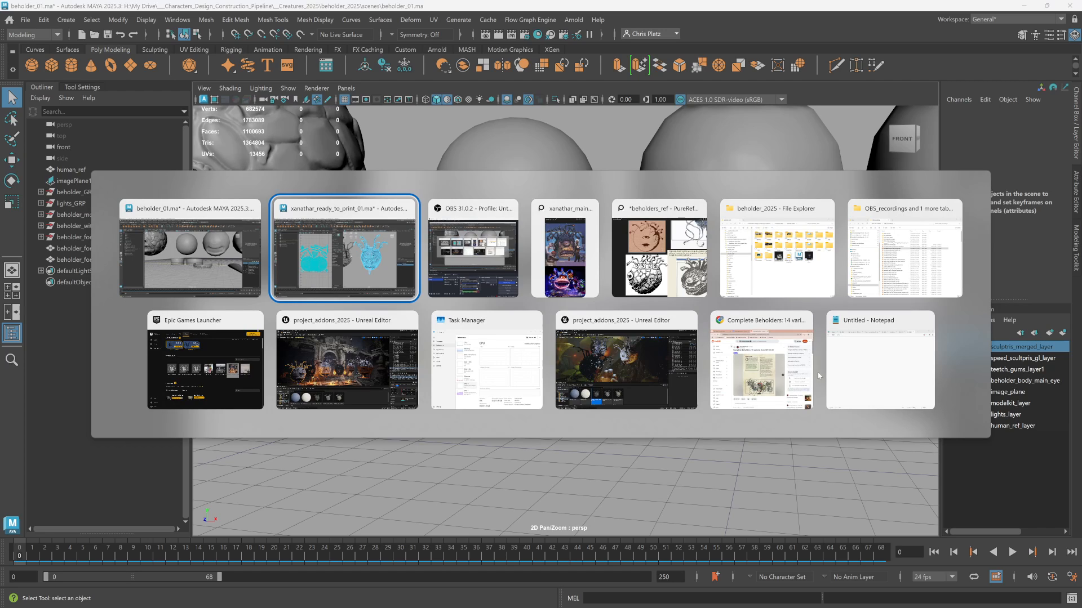
key("alt+Tab")
key("alt+Tab")
key("alt+Tab")
scroll(718, 320, "down", 5)
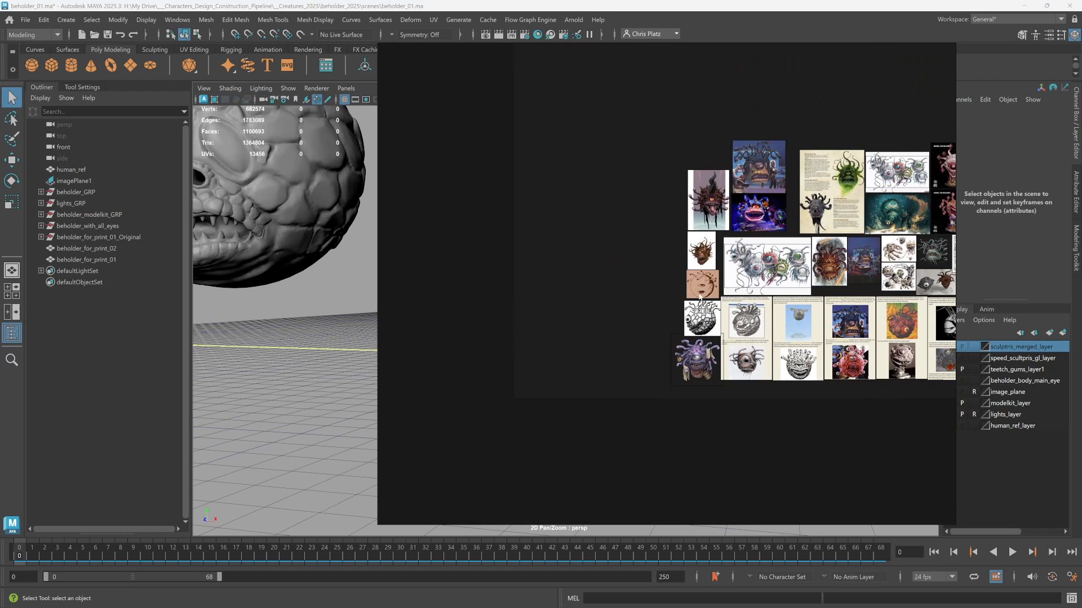
scroll(851, 220, "up", 8)
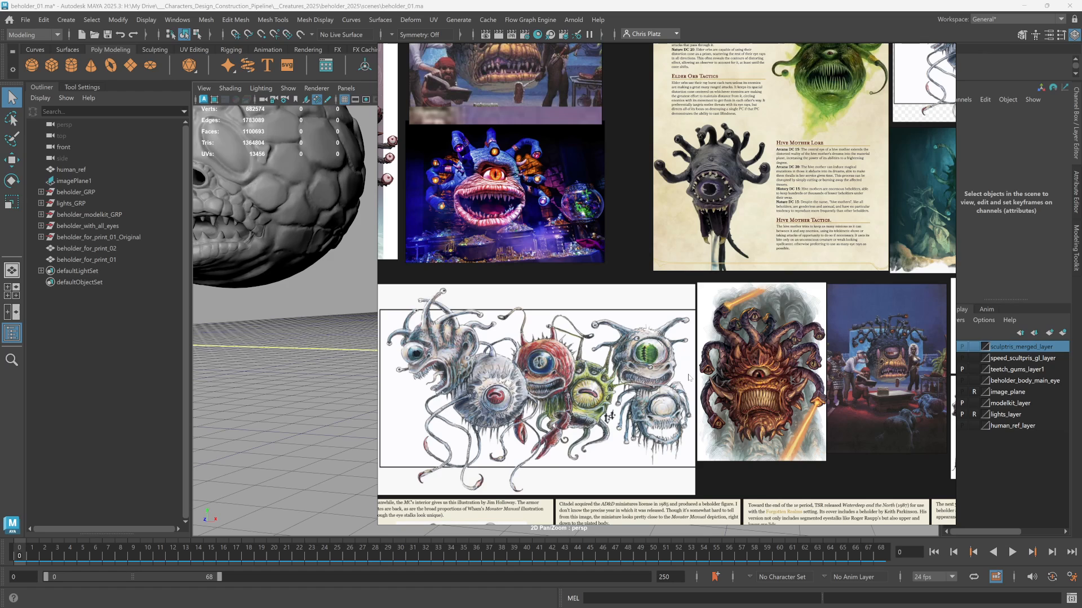
- Examine the other beholder artworks, view the dark green long-toothed creature up close, and minimize the reference board
scroll(689, 377, "down", 2)
middle_click_drag(624, 409, 516, 430)
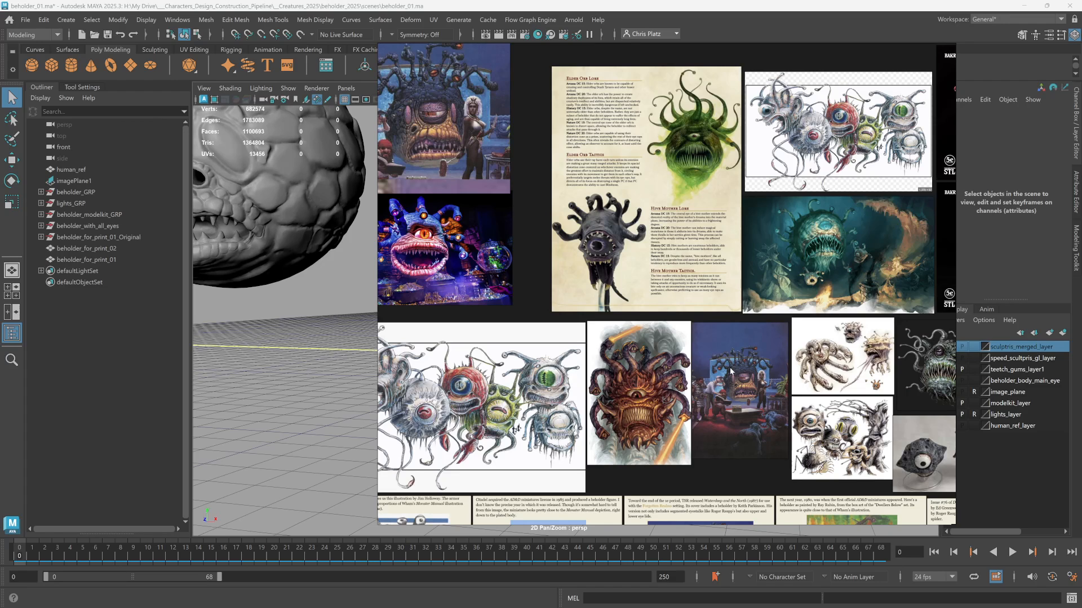
scroll(730, 371, "down", 2)
scroll(759, 368, "up", 4)
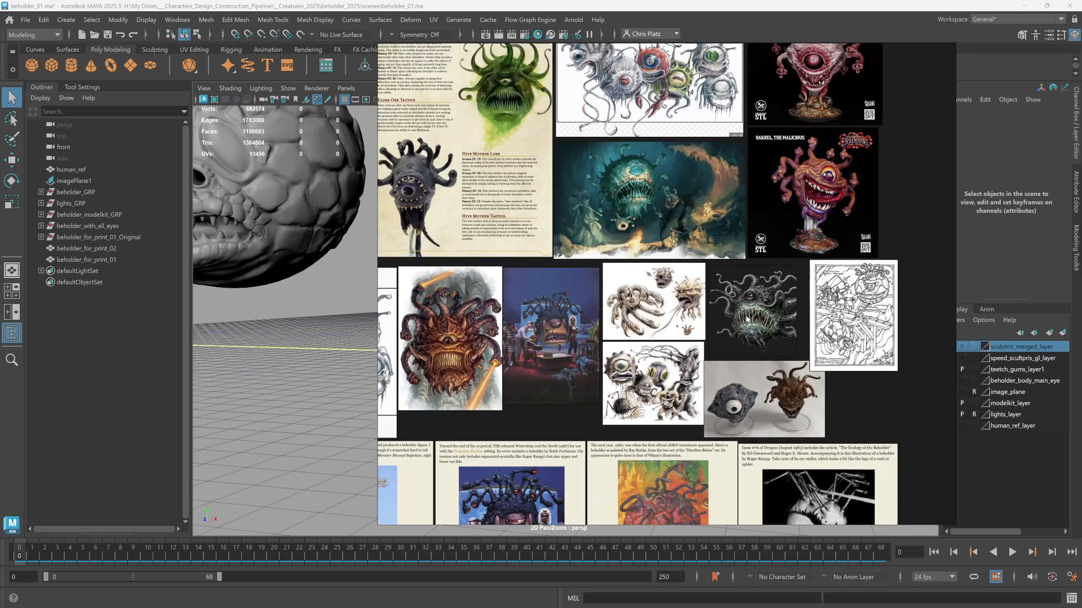
scroll(772, 341, "up", 5)
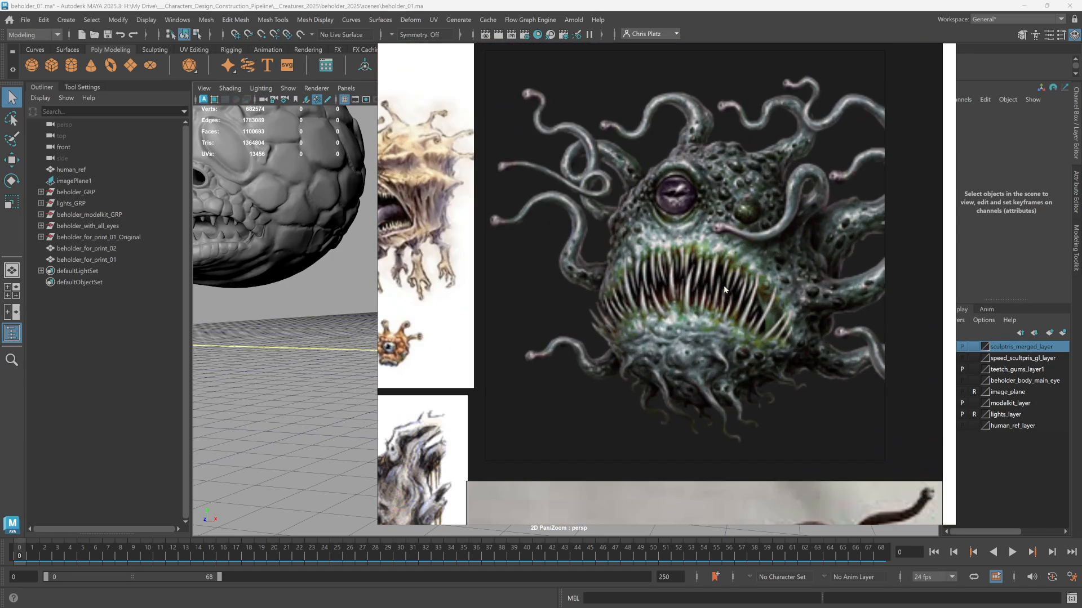
mouse_move(777, 67)
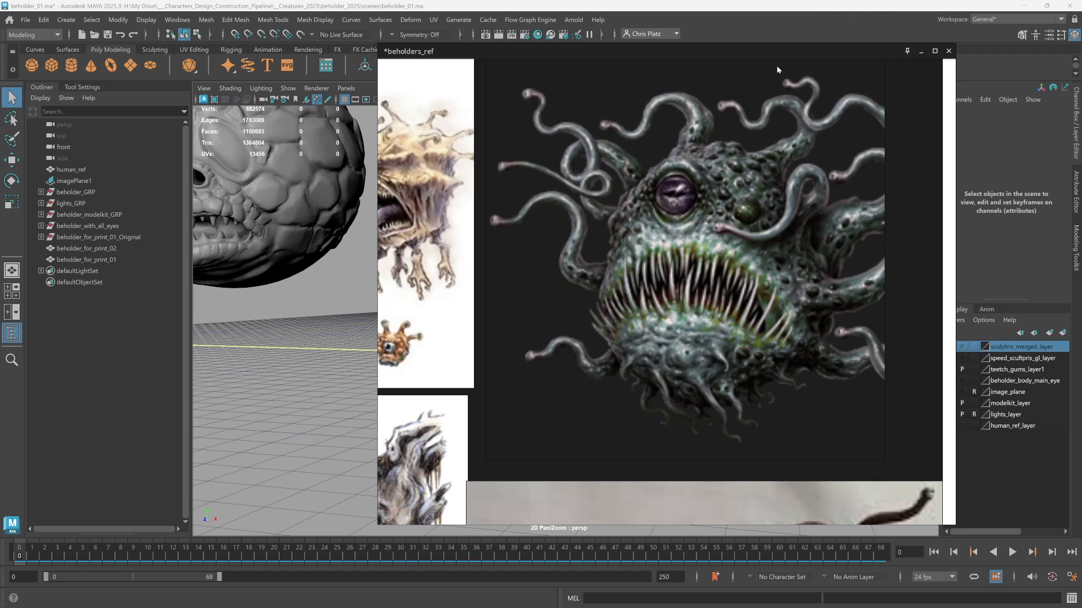
left_click(921, 52)
- Switch to the xanathar_ready_to_print_01 scene in Maya and select the whole xanathar_done_for_unreal_01_Mesh_uvd creature as an object
key("alt+Tab")
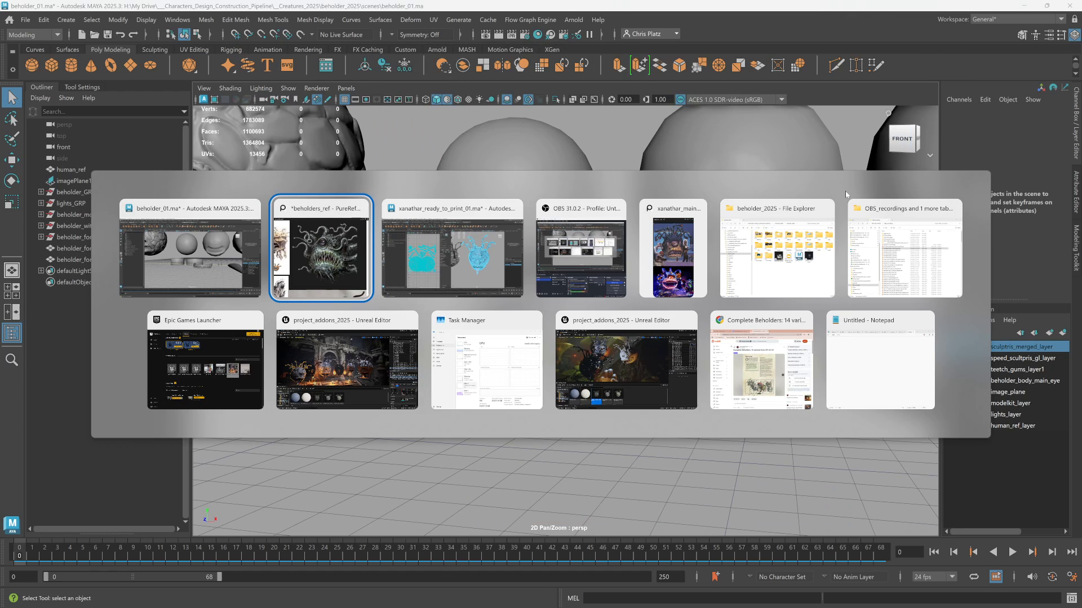
key("alt+Tab")
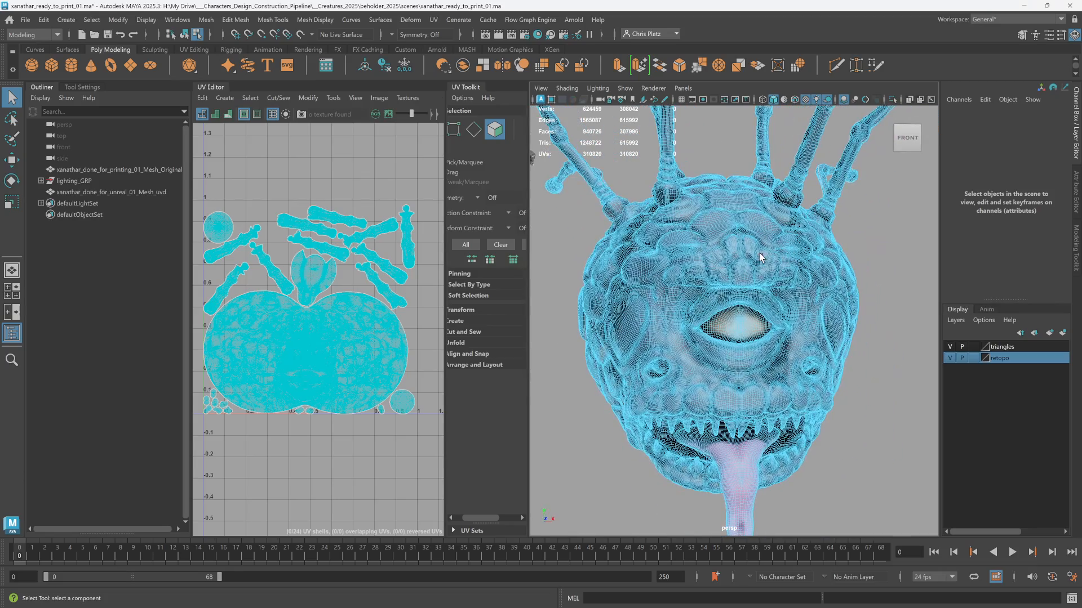
scroll(777, 282, "down", 4)
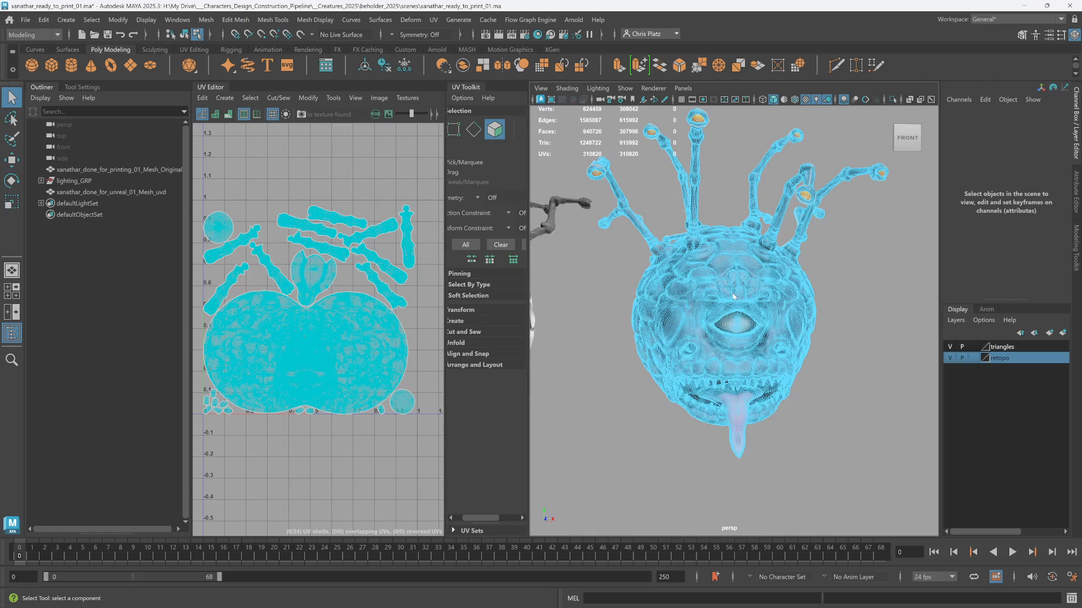
left_click(734, 296)
- Open the Hypershade, display the properties of eye_main_mat, and select the creature mesh again at its main eye
left_click_drag(241, 607, 217, 113)
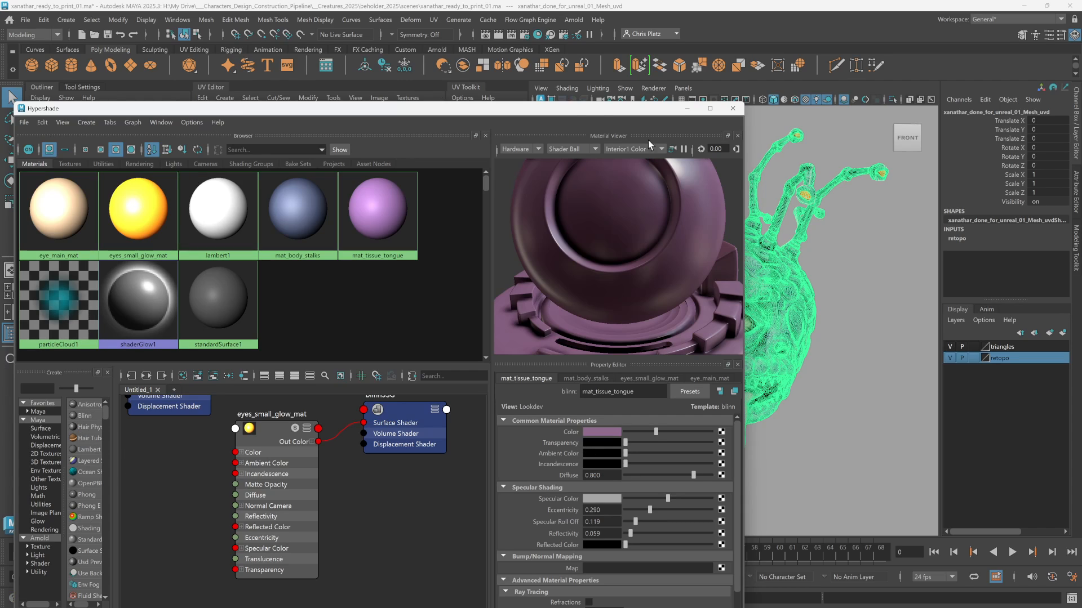
left_click(54, 232)
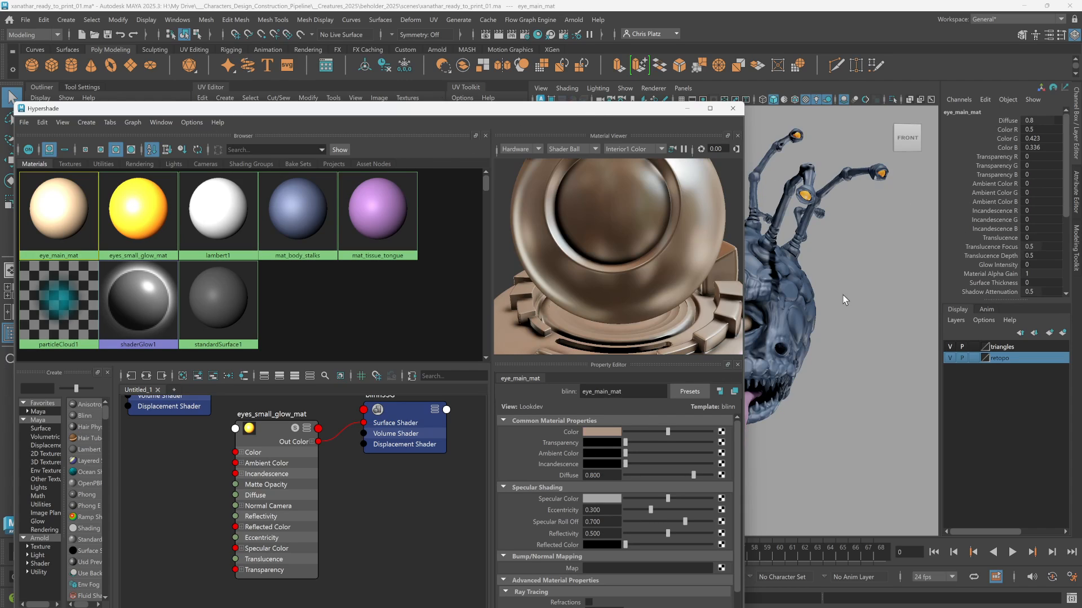
scroll(833, 307, "up", 6)
left_click(835, 311)
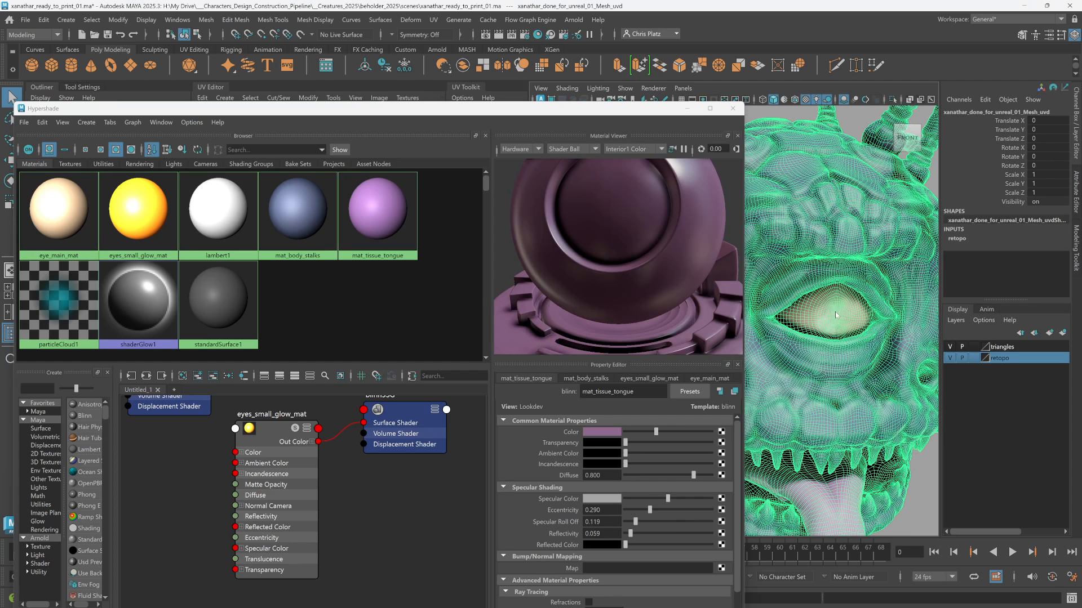
- Select the main eye's faces on the creature mesh and display the properties of eye_main_mat in the Hypershade
right_click_drag(835, 312, 835, 345)
double_click(836, 310)
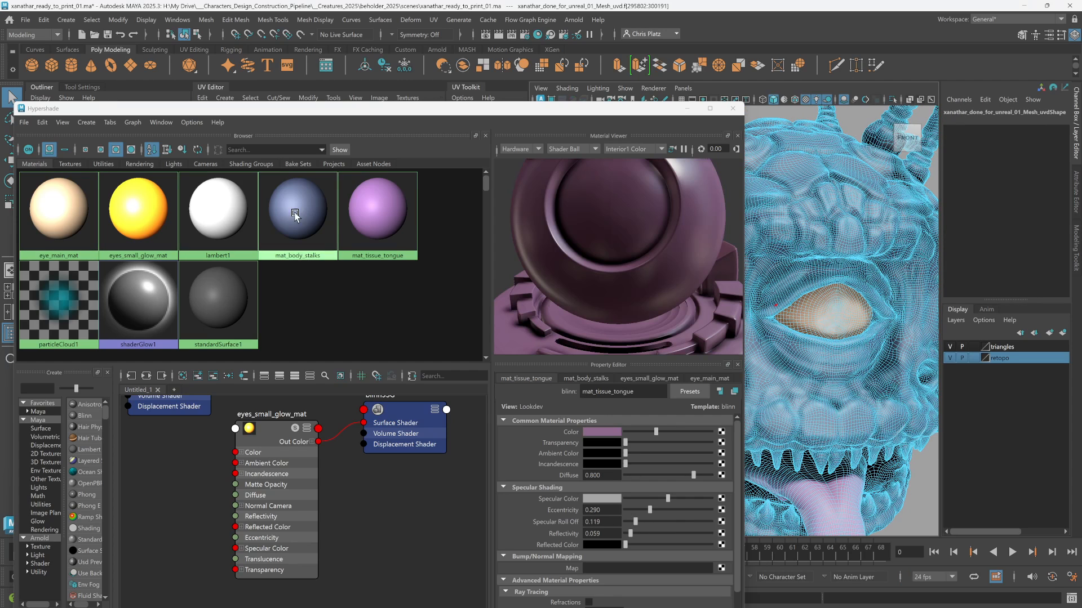
right_click_drag(96, 228, 51, 221)
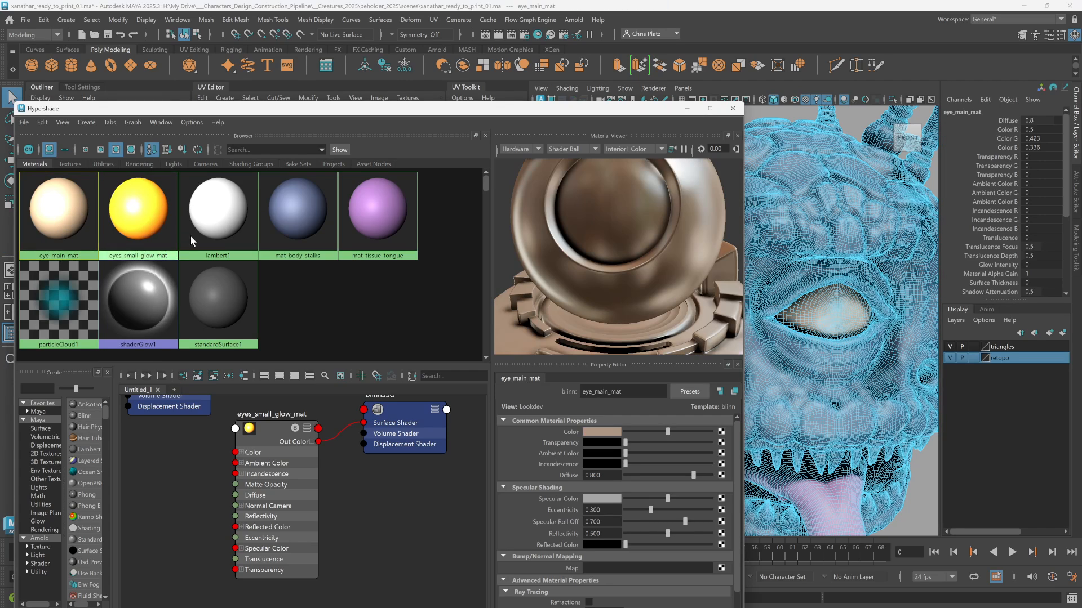
- View the small stalk eyes up close, switch to the xanathar_main_ref board in PureRef, and examine the painted beholder's eyes
scroll(852, 319, "down", 5)
middle_click_drag(855, 322, 781, 408, "alt")
scroll(893, 231, "up", 5)
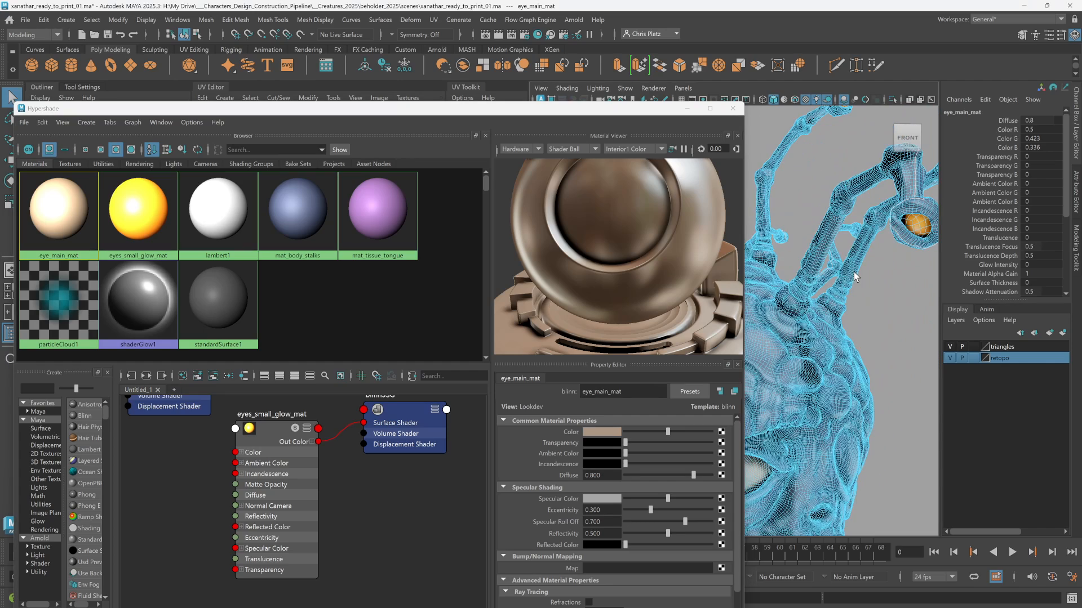
middle_click_drag(896, 227, 791, 327, "alt")
key("alt+Tab")
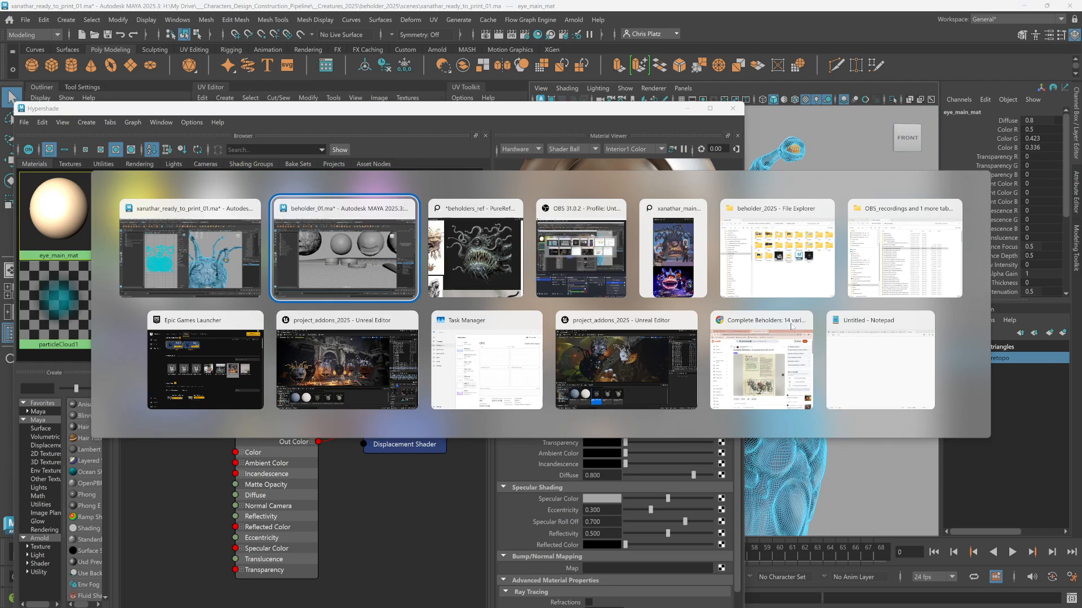
key("alt+Tab")
key("alt+Tab")
key("alt+Tab")
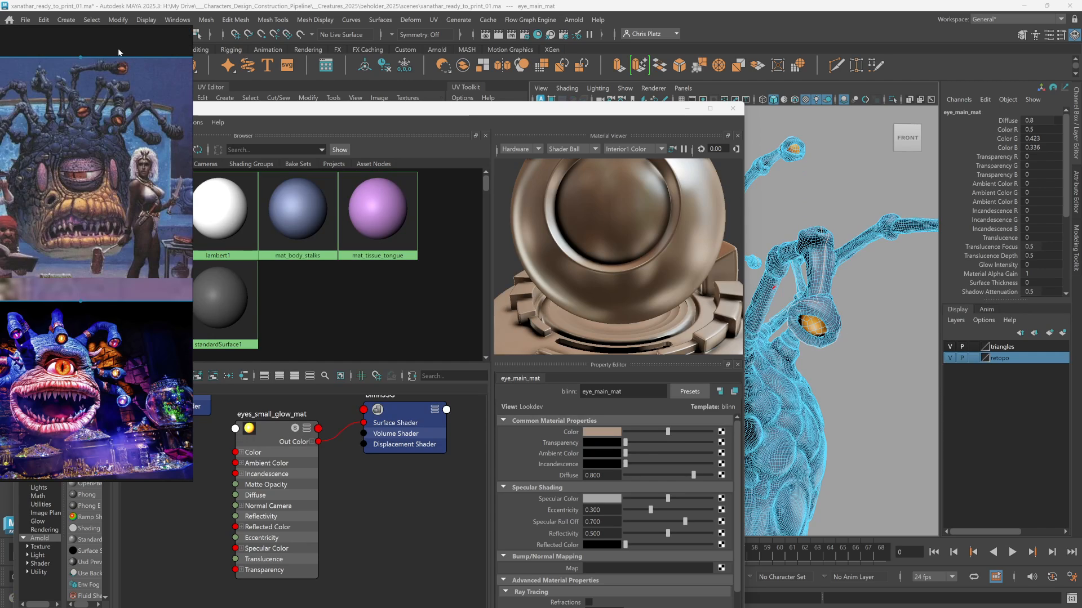
left_click_drag(112, 36, 356, 169)
scroll(365, 192, "up", 5)
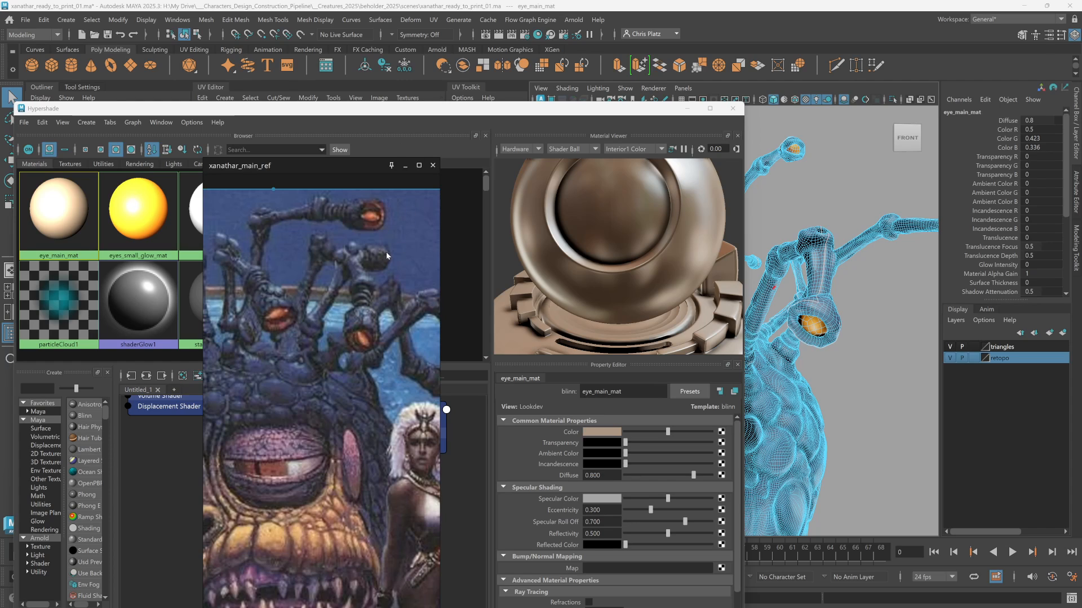
scroll(384, 253, "down", 4)
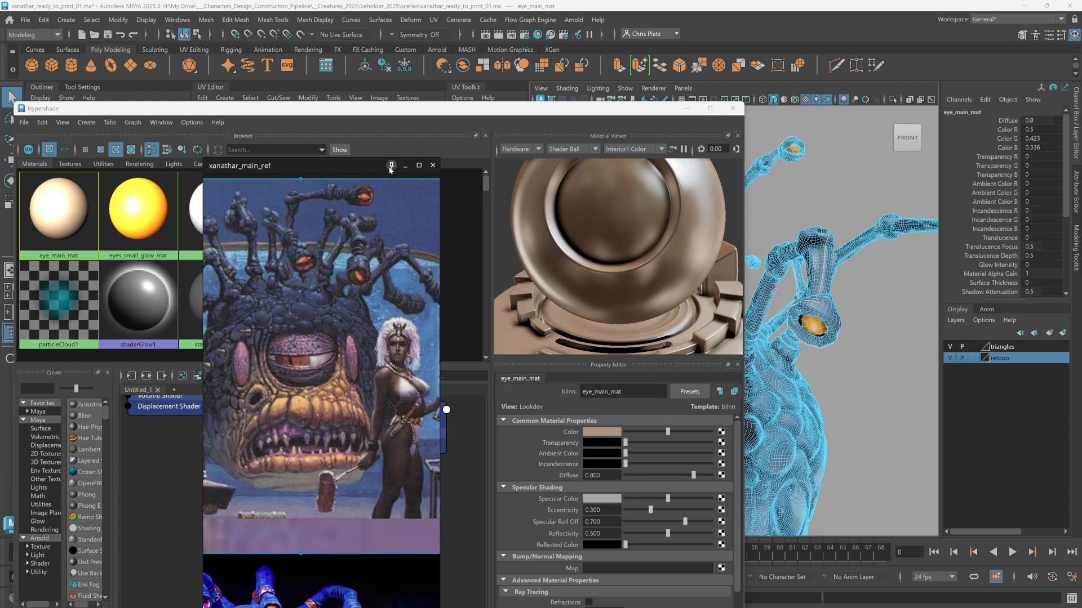
- Return to the Maya scene and display the properties of mat_tissue_tongue in the Hypershade
left_click(616, 24)
scroll(802, 372, "down", 5)
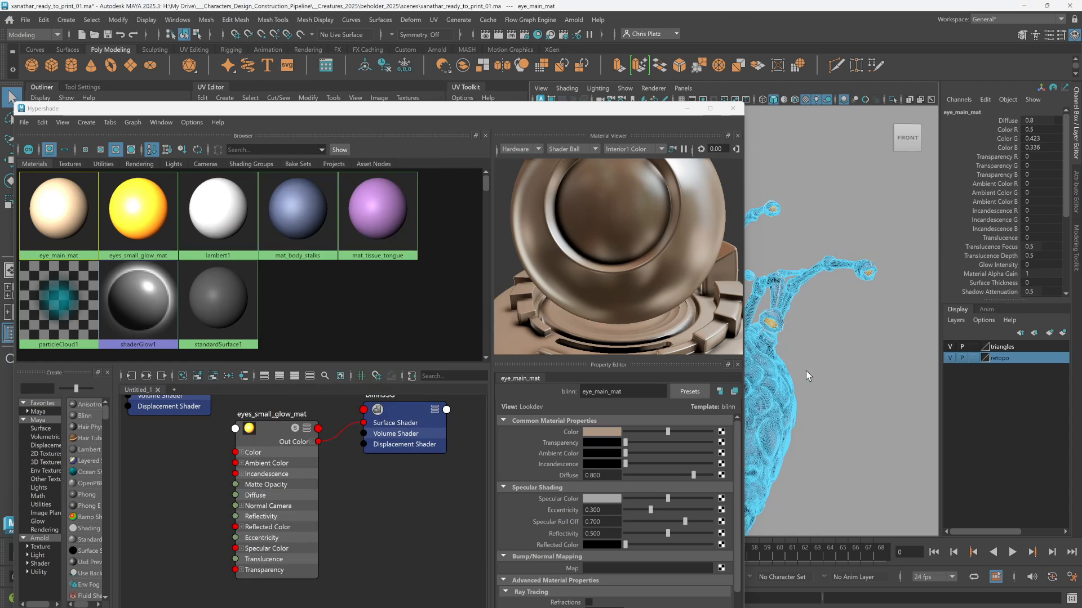
middle_click_drag(806, 374, 862, 335, "alt")
left_click(363, 210)
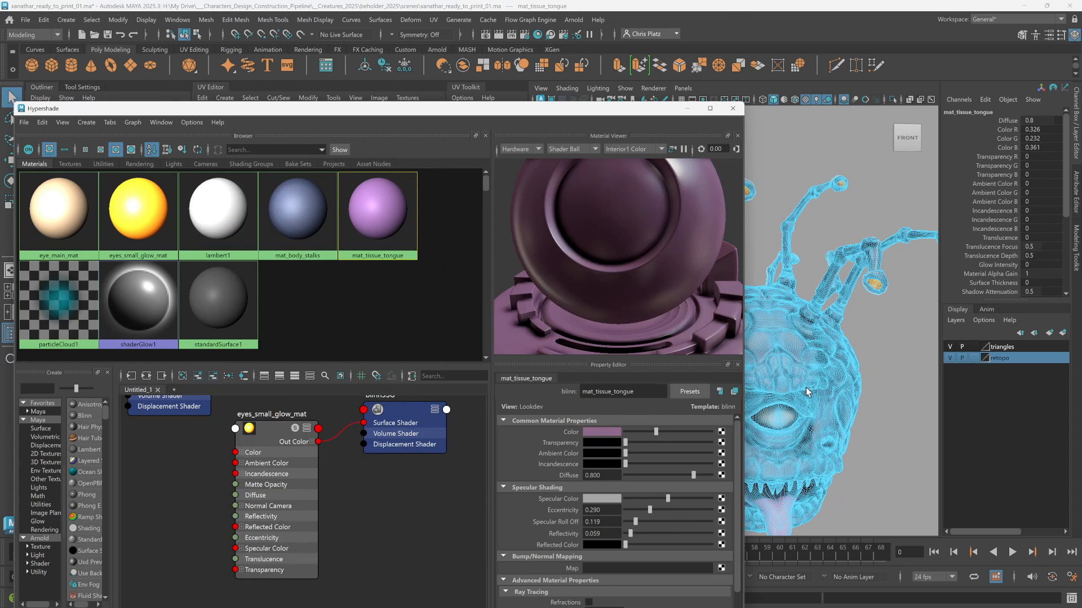
- View the creature's tongue up close, return the mesh to object mode, and clear the selection
scroll(835, 388, "up", 3)
middle_click_drag(835, 389, 815, 273, "alt")
scroll(817, 276, "up", 4)
left_click(887, 422)
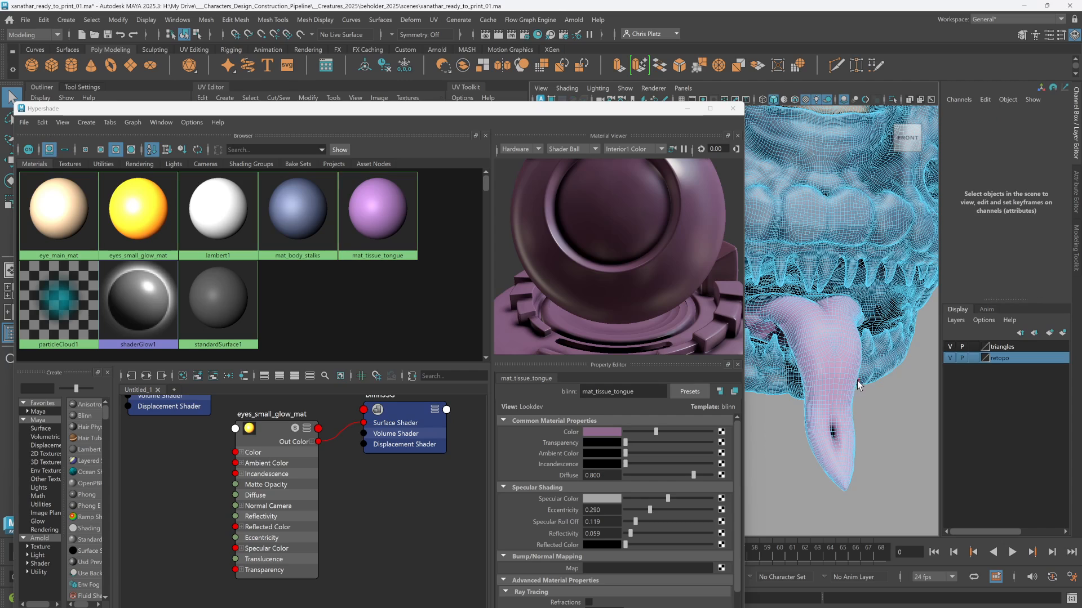
right_click_drag(850, 375, 907, 277)
left_click(928, 439)
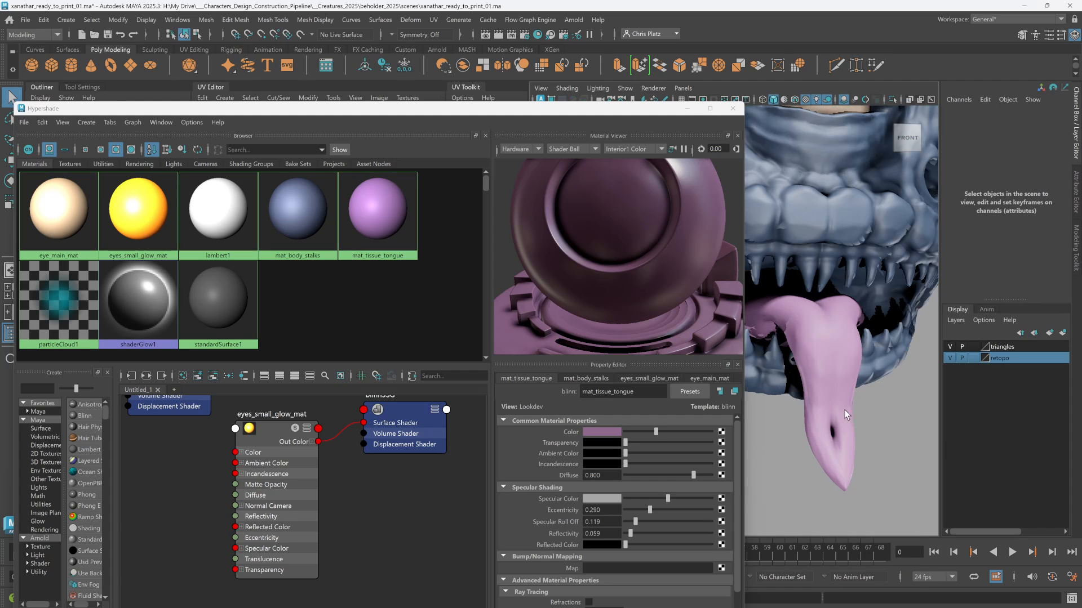
- Examine how the materials are distributed over the creature's head, main eye, mouth and tongue from several angles
scroll(847, 415, "down", 8)
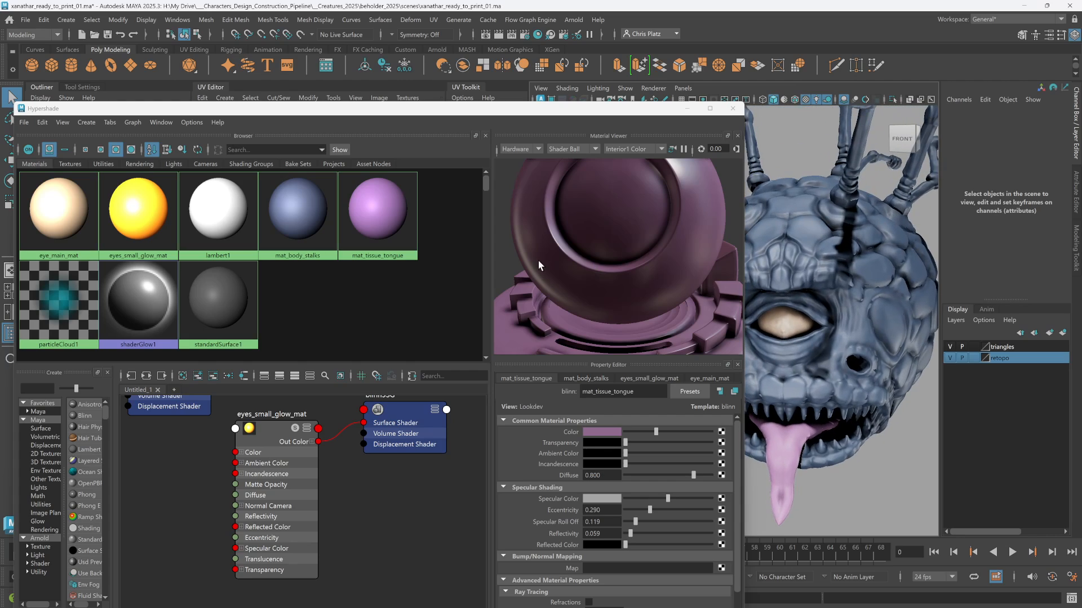
left_click_drag(891, 301, 852, 286, "alt")
mouse_move(820, 302)
left_mouse_down("alt")
mouse_move(755, 302)
mouse_move(821, 286)
left_mouse_up("alt")
scroll(851, 275, "up", 6)
middle_click_drag(850, 275, 846, 312, "alt")
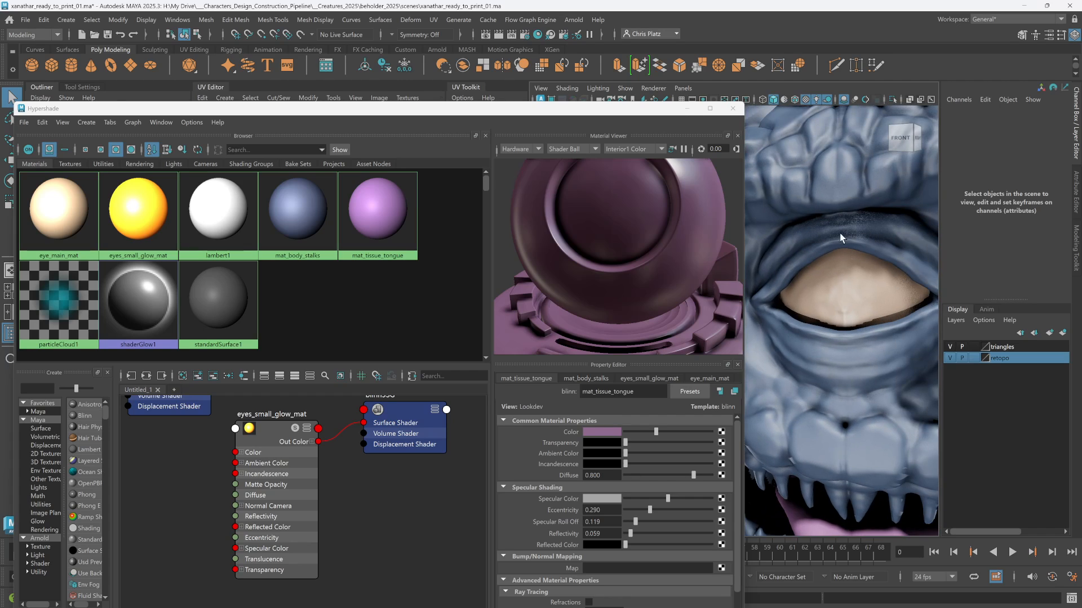
scroll(777, 333, "down", 6)
left_click_drag(839, 430, 845, 305, "alt")
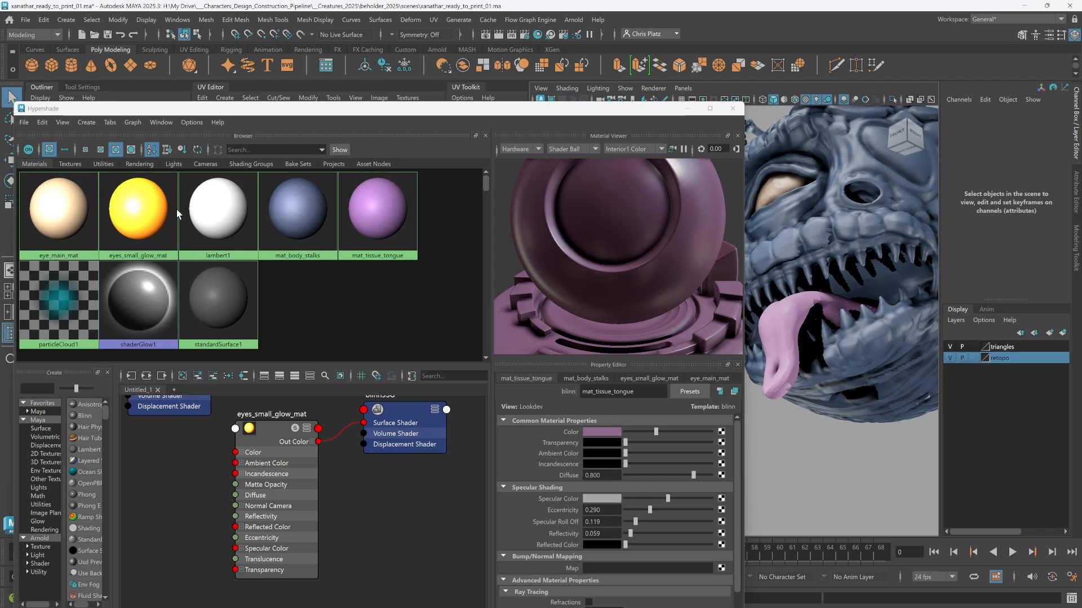
left_click_drag(770, 287, 868, 368, "alt")
scroll(871, 367, "down", 5)
- Move the Hypershade aside and select the whole xanathar_done_for_unreal_01_Mesh_uvd creature as an object
left_click_drag(620, 108, 319, 76)
left_click_drag(807, 372, 750, 376, "alt")
scroll(753, 380, "down", 8)
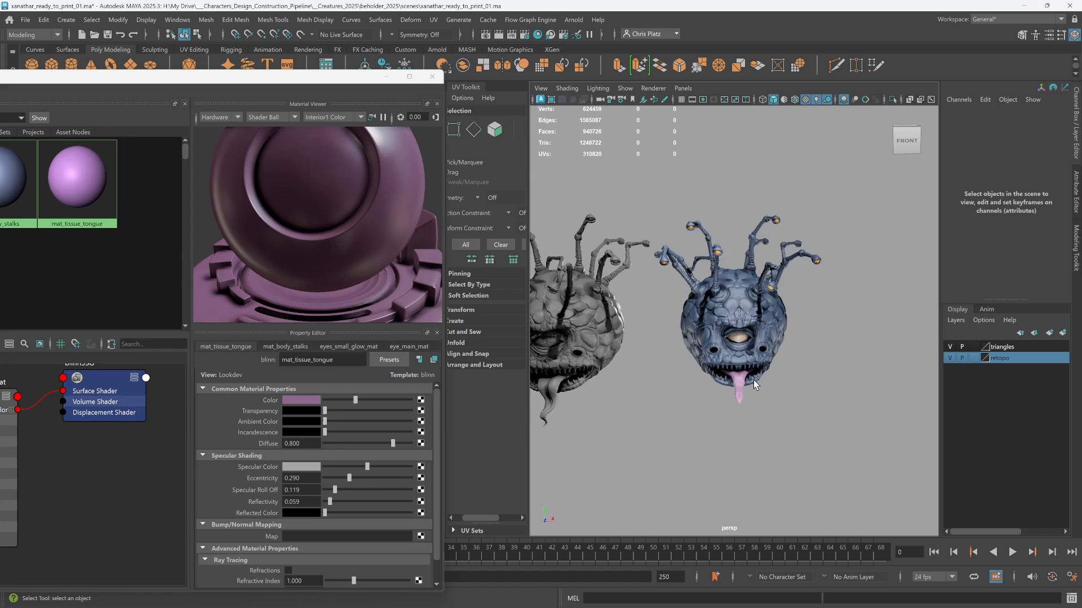
scroll(751, 360, "up", 4)
left_click(750, 359)
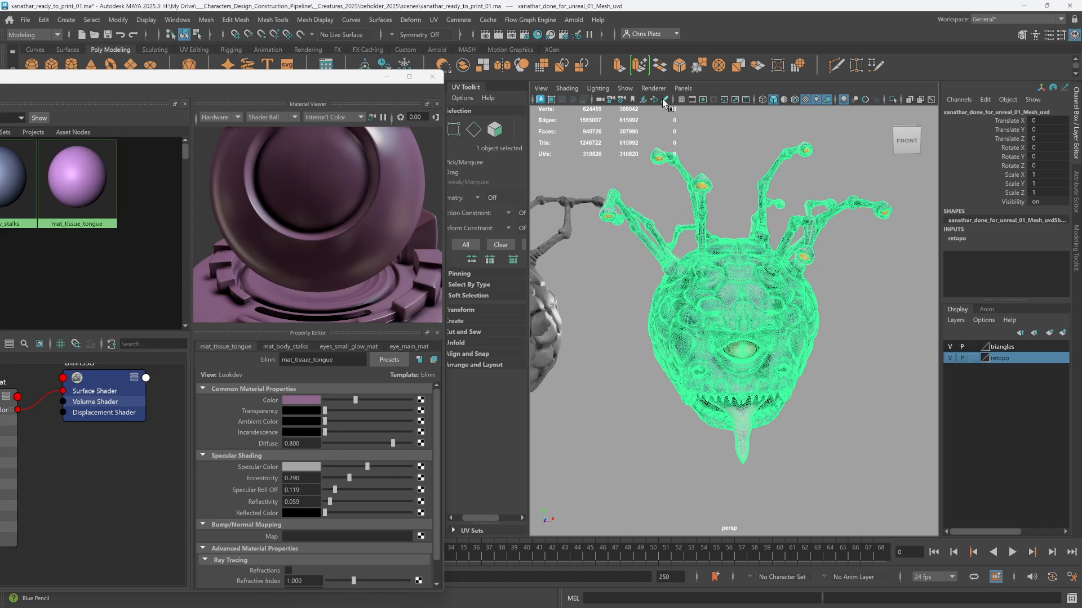
- Show the viewport grid, activate the Move tool on the creature mesh, and close the Hypershade
left_click(681, 99)
left_click_drag(732, 259, 749, 299, "alt")
key("w")
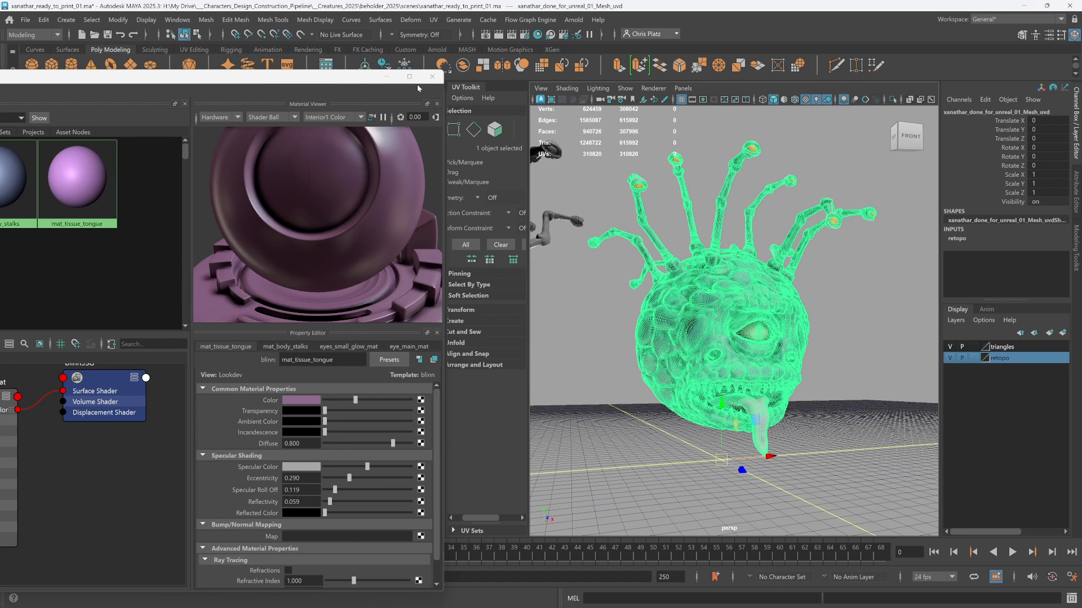
left_click(435, 77)
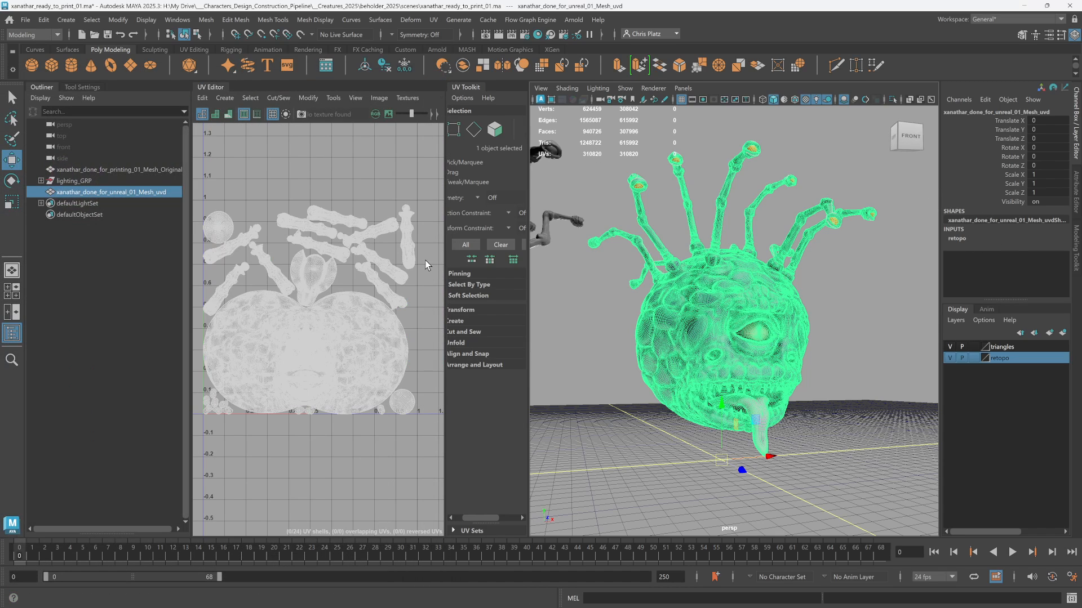
- Switch the creature mesh to UV shell selection and select the large body shell
right_click_drag(383, 337, 381, 365)
scroll(341, 261, "down", 2)
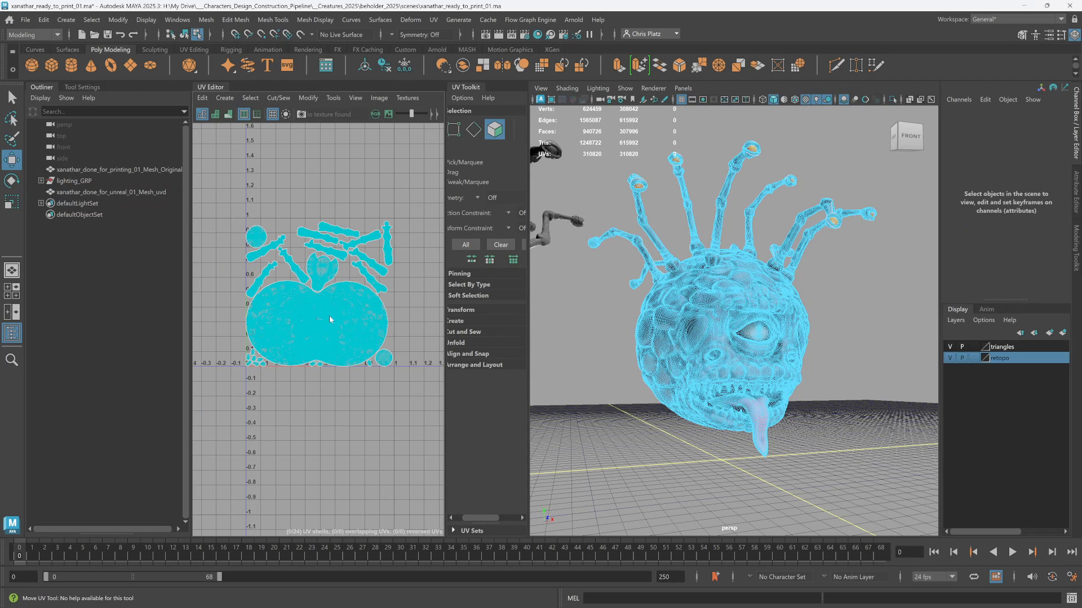
right_click_drag(330, 319, 316, 287)
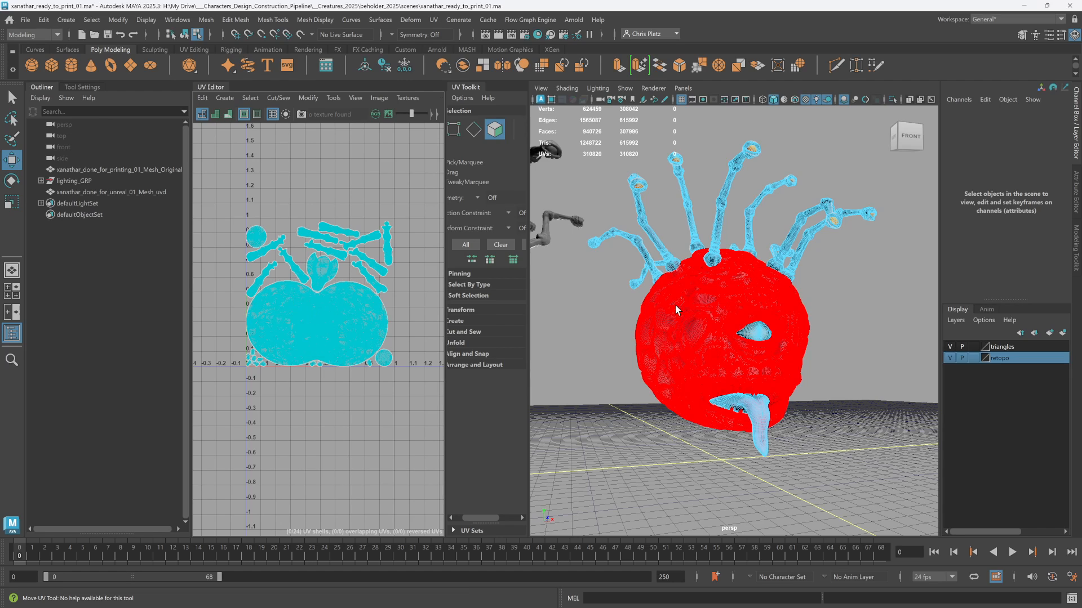
left_click(727, 288)
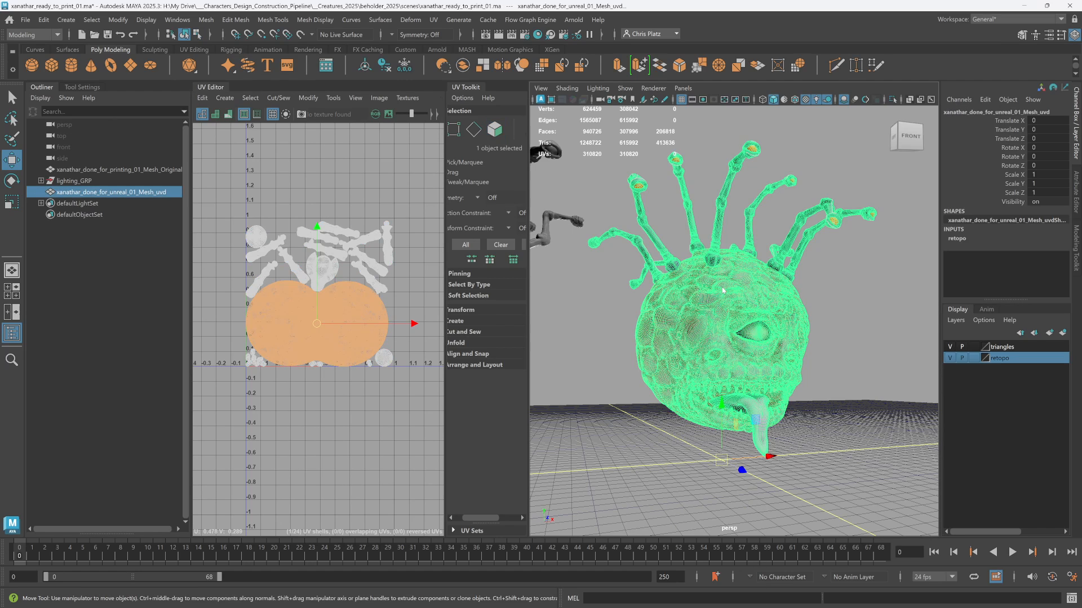
- Return to object mode, clear the shell selection, and select the whole creature mesh again
right_click_drag(723, 290, 724, 290)
left_click(603, 289)
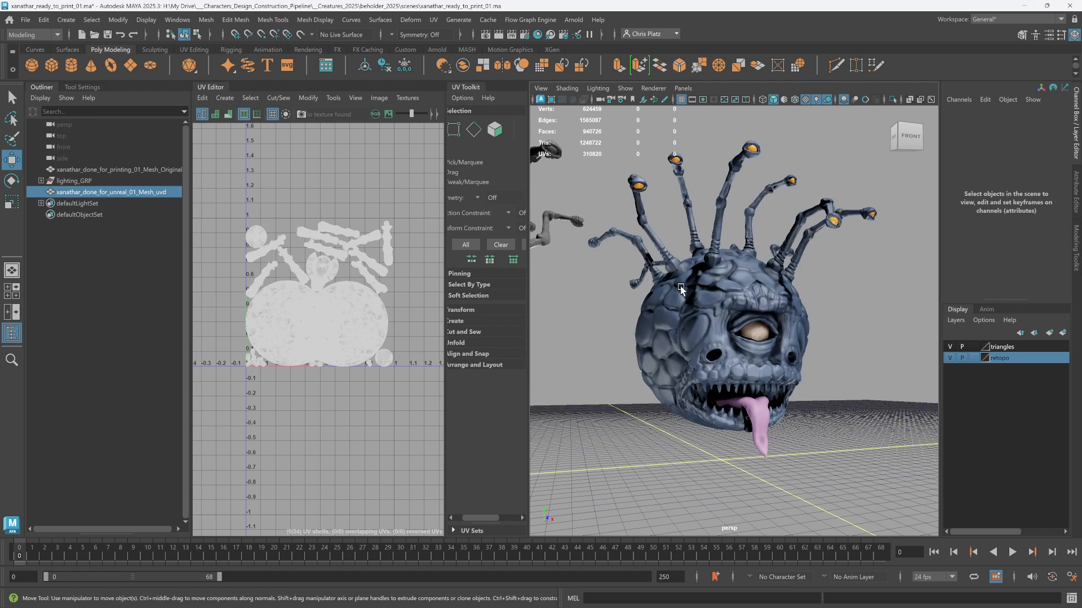
left_click(681, 288)
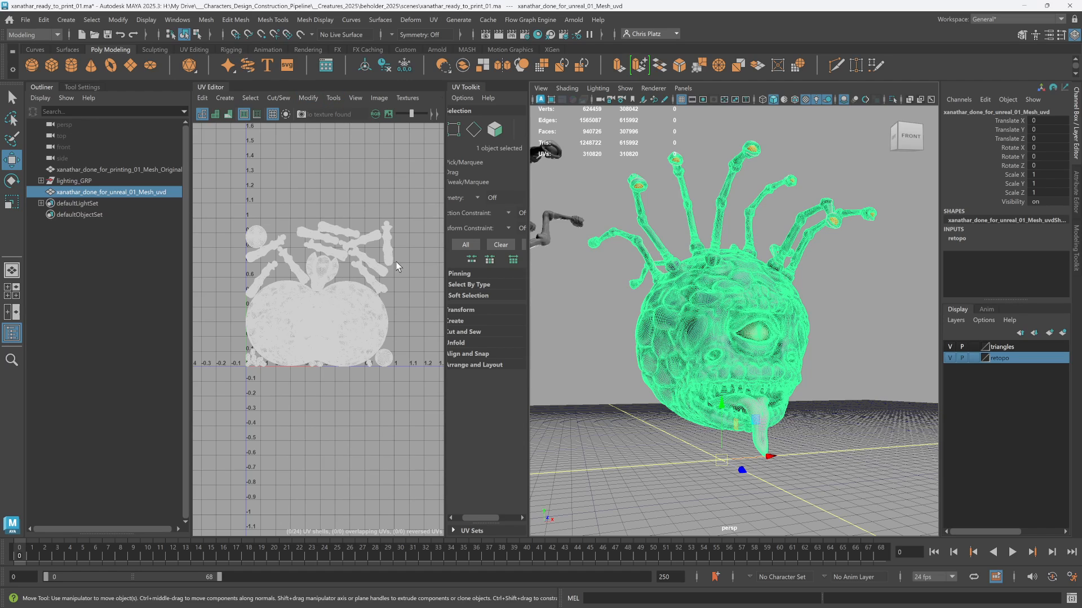
- Export a UV snapshot of the creature mesh as outUV_remesh_02 in JPEG format at 2048 x 2048 pixels
left_click(332, 98)
mouse_move(313, 104)
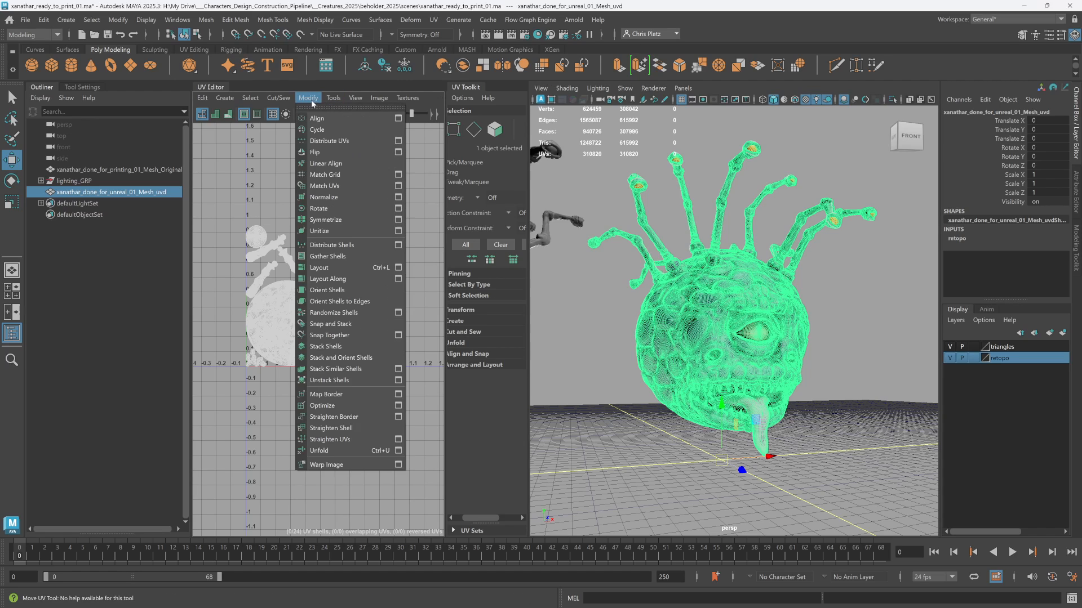
left_click(389, 99)
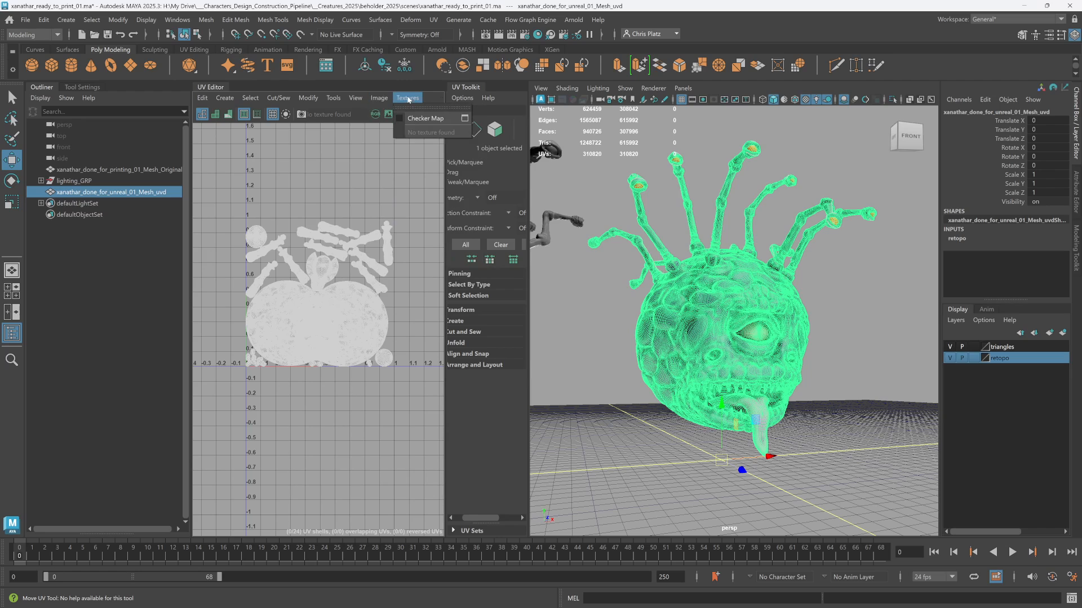
left_click(388, 99)
left_click(405, 288)
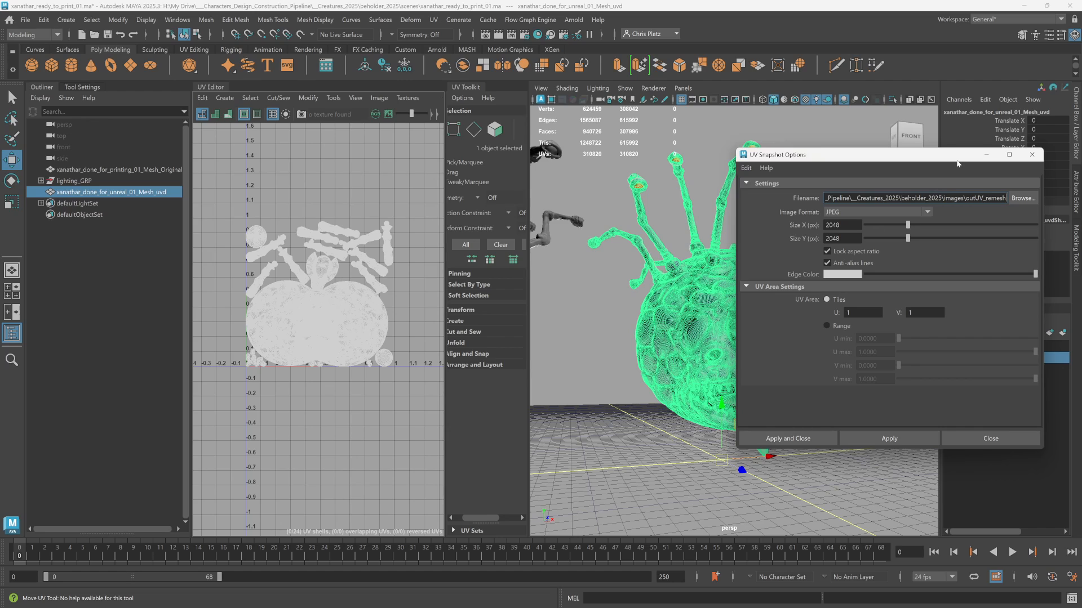
left_click_drag(956, 163, 635, 166)
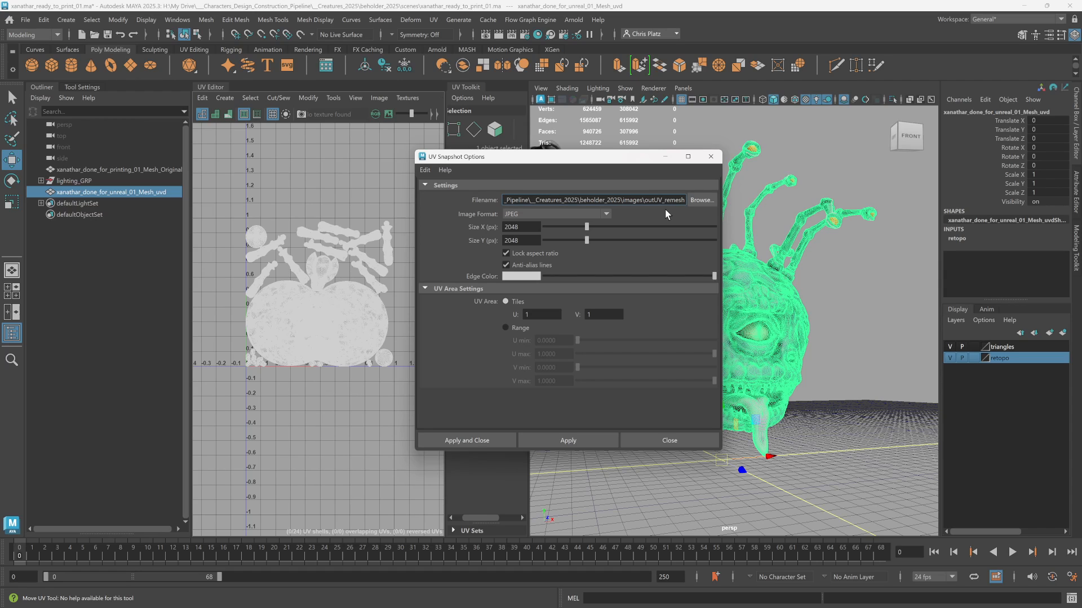
type("_02")
left_click(487, 440)
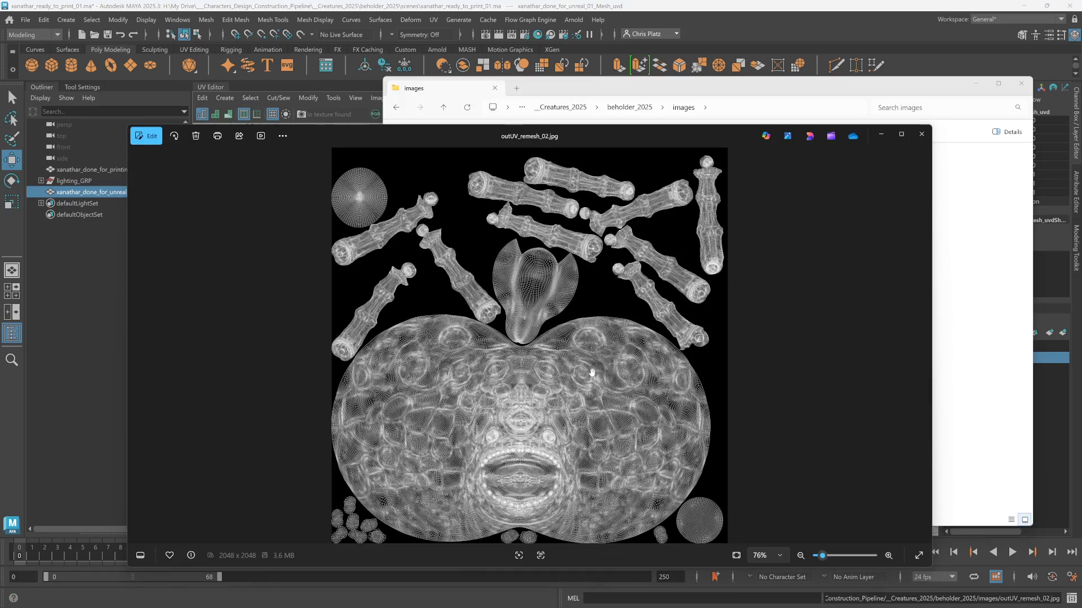
- Examine the body, stalk and tongue shells in the outUV_remesh_02.jpg snapshot up close, and close the image viewer
scroll(591, 371, "up", 2)
scroll(614, 357, "down", 4)
scroll(544, 427, "up", 3)
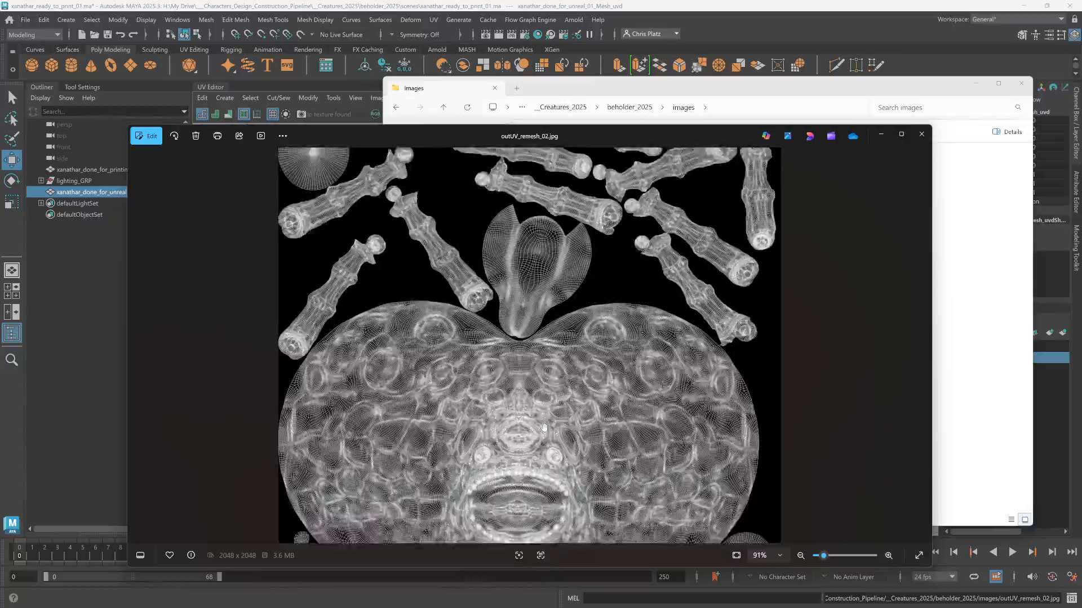
scroll(543, 427, "up", 3)
scroll(554, 431, "down", 2)
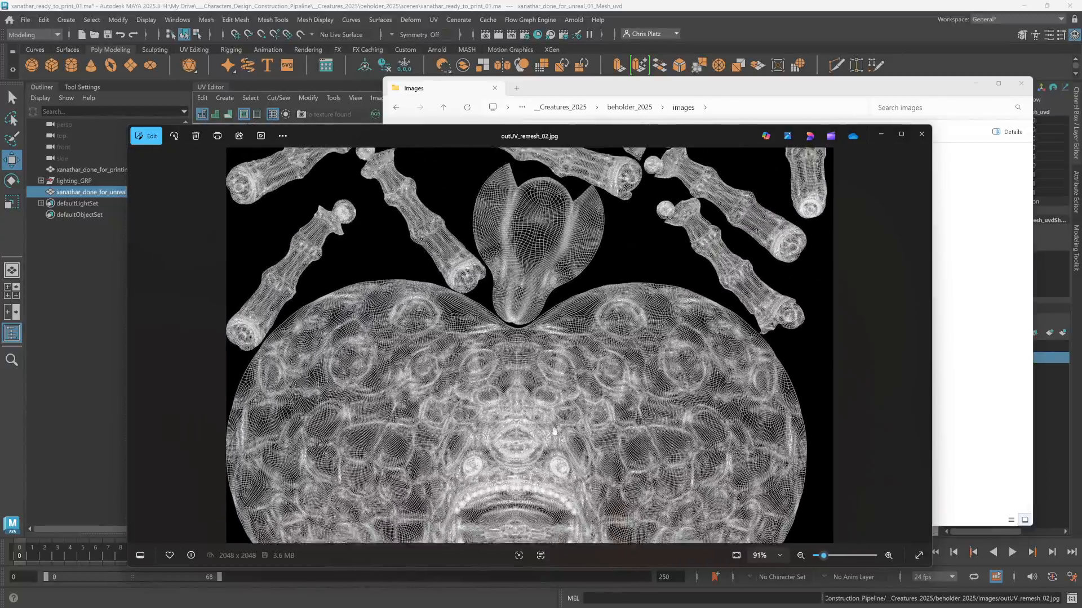
scroll(554, 432, "down", 3)
scroll(488, 290, "up", 6)
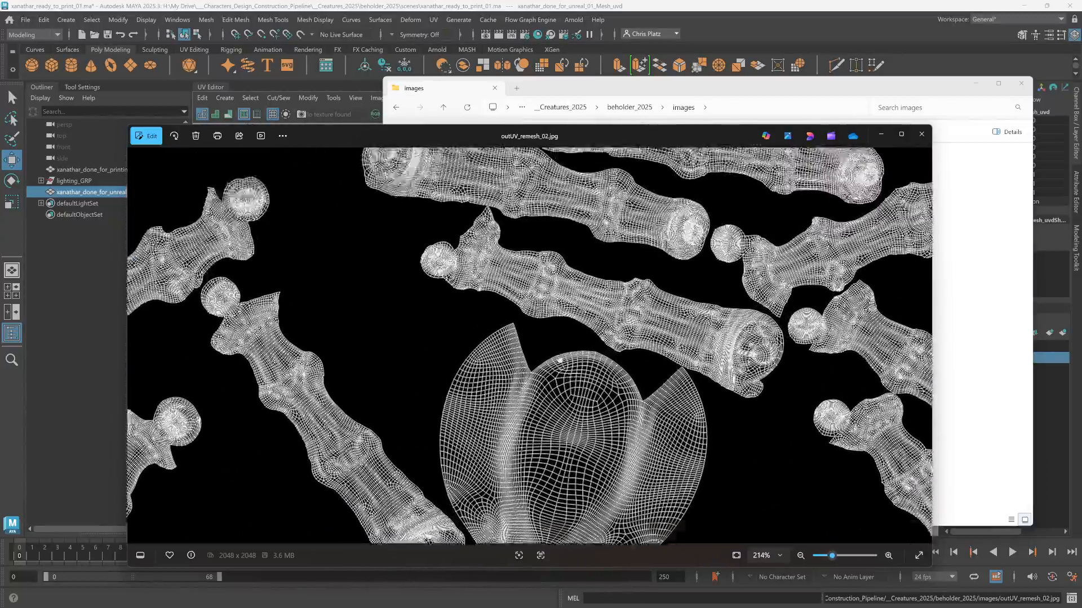
left_click_drag(560, 361, 548, 404)
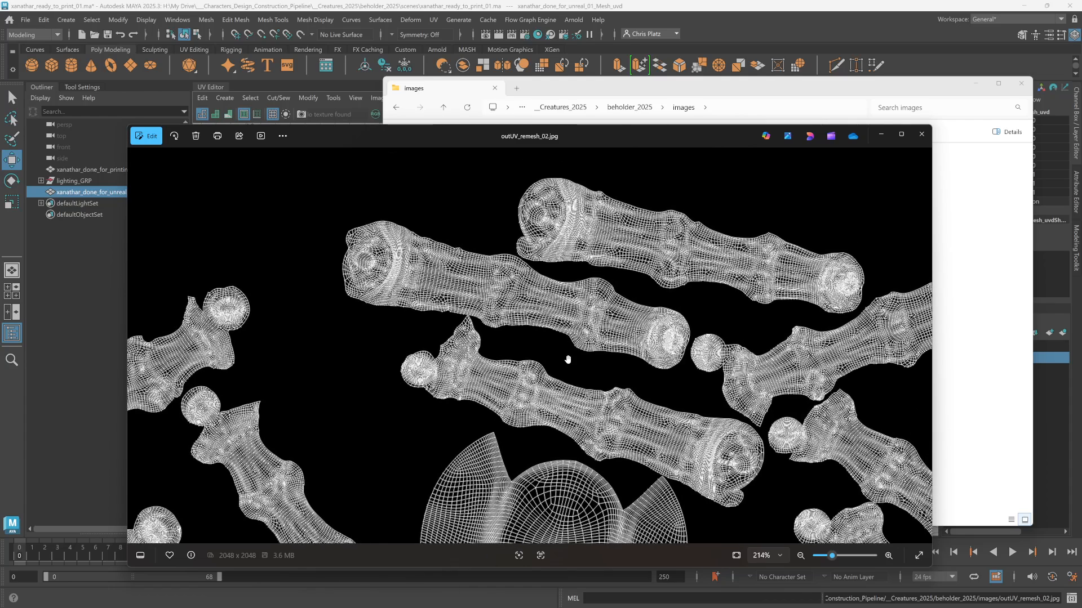
left_click(923, 135)
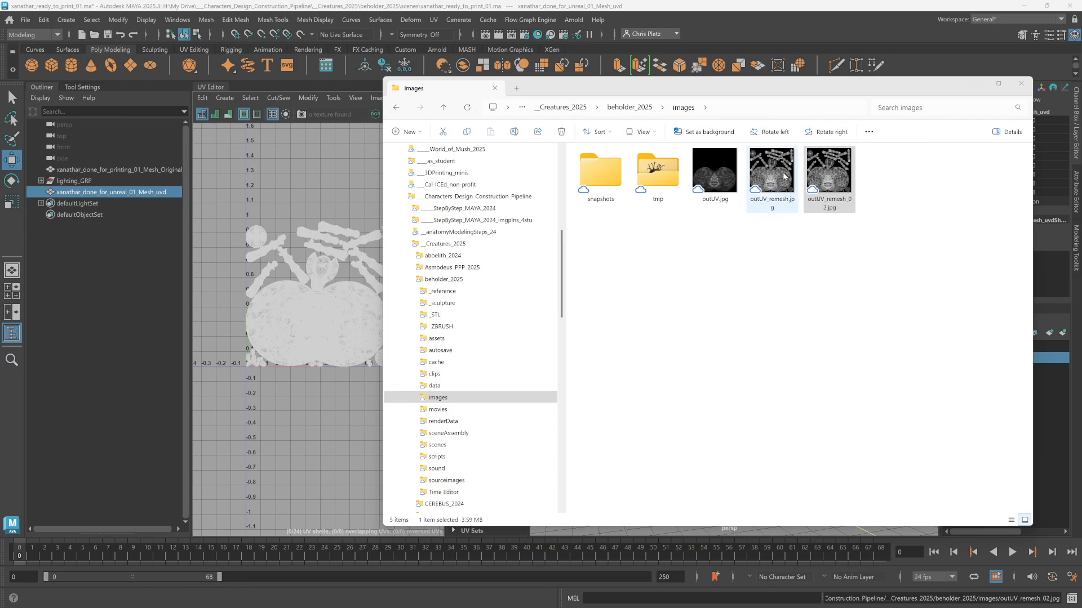
- Copy outUV_remesh_02.jpg from the images folder into the beholder_2025 sourceimages folder
left_click(830, 283)
left_click(830, 171)
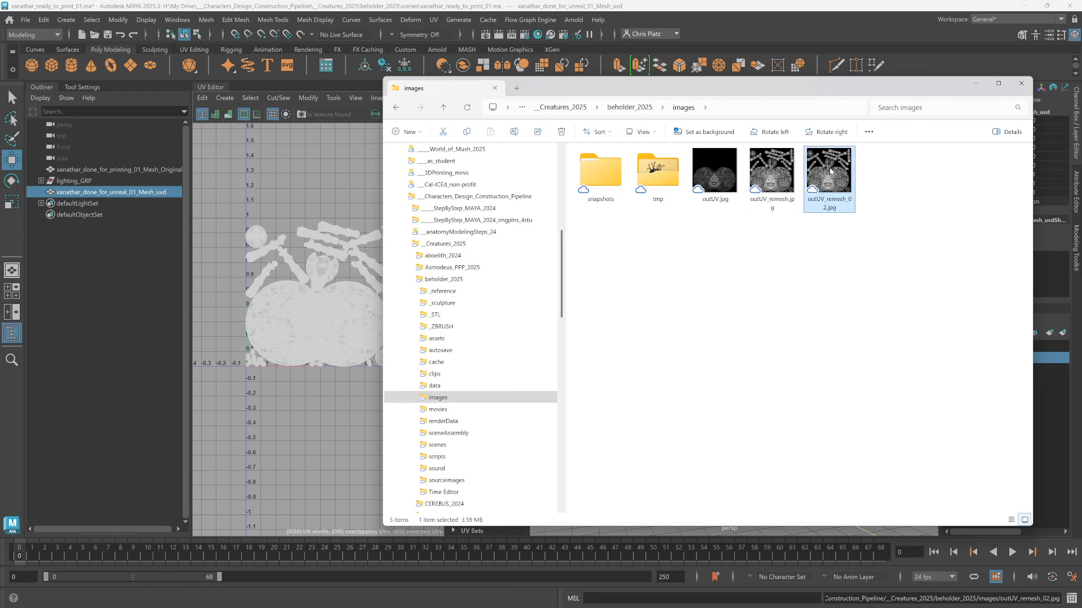
left_click(446, 480)
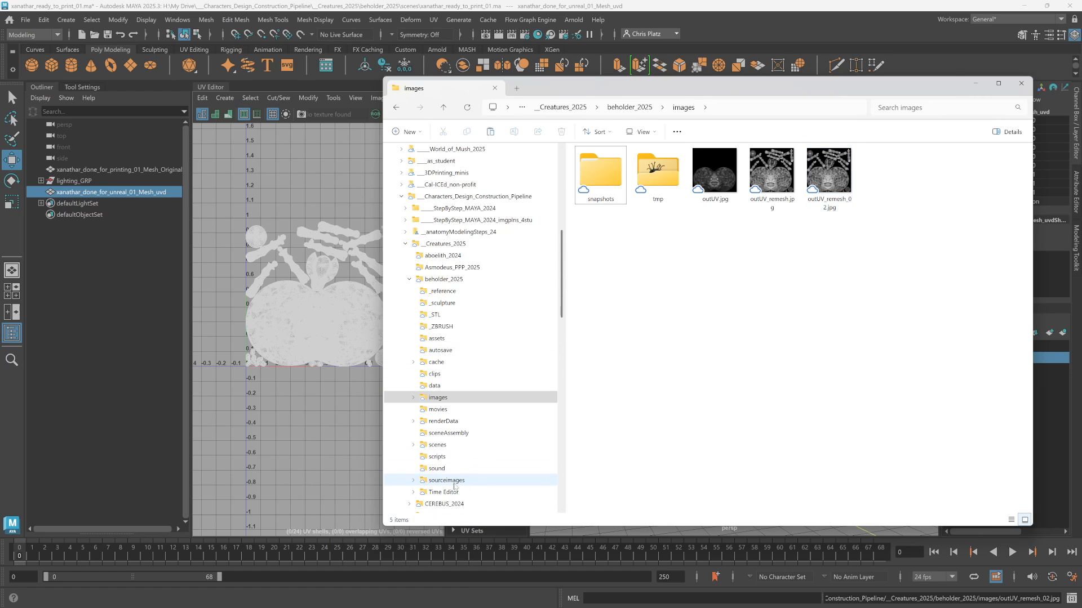
left_click(936, 497)
left_click(877, 475)
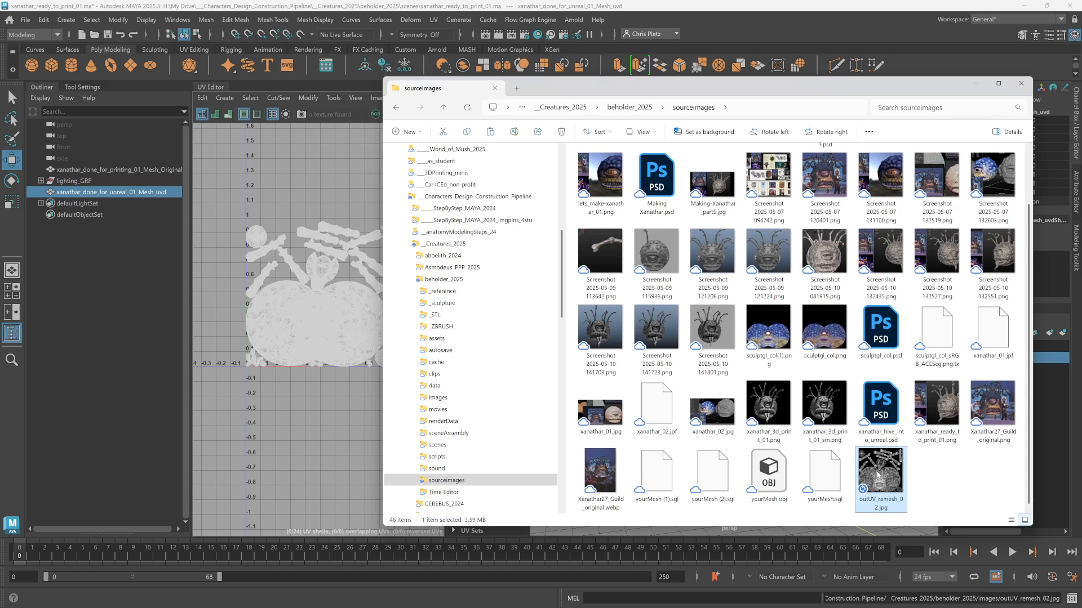
right_click(877, 475)
left_click(807, 97)
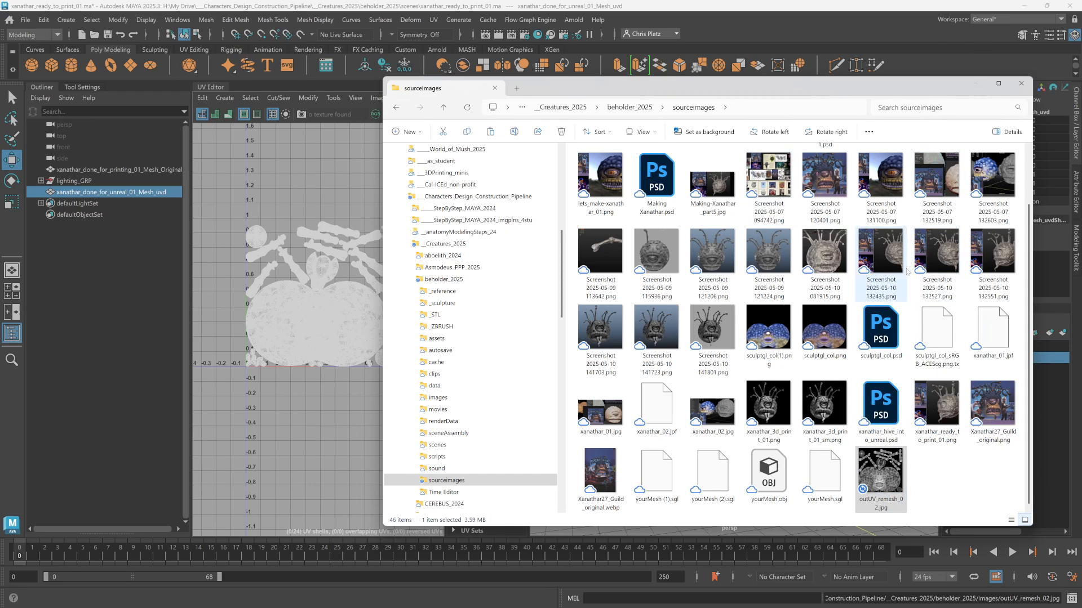
- Examine the sculptgl_col(1).png color texture up close around the eye and mouth, and close the image
double_click(779, 337)
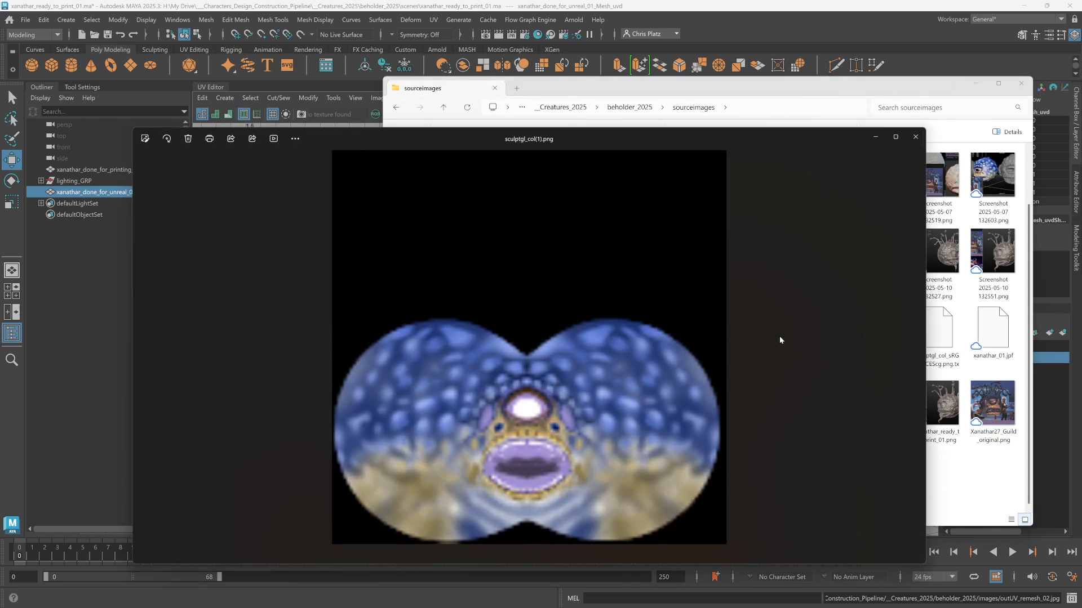
scroll(616, 417, "up", 5)
left_click_drag(544, 441, 544, 361)
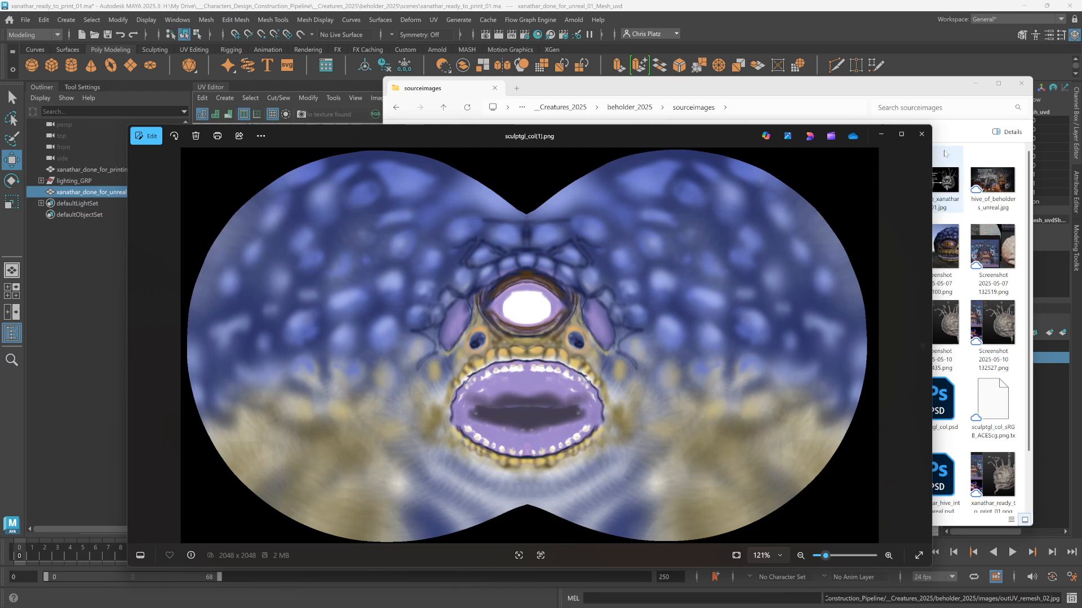
left_click(922, 135)
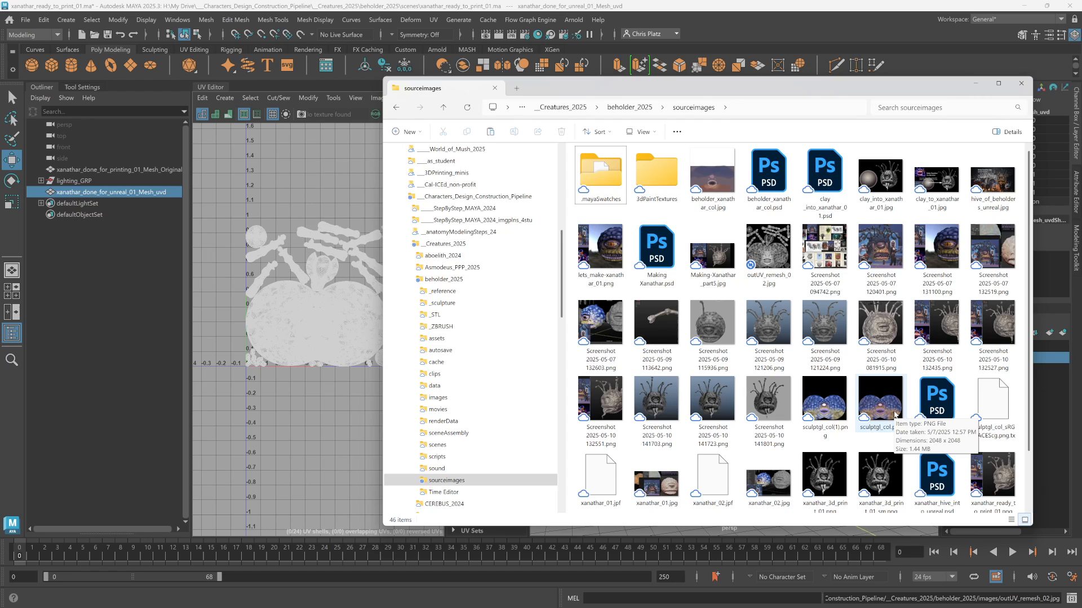
- Examine the sculptgl_col.png color texture up close and as a whole, and close the image
double_click(880, 401)
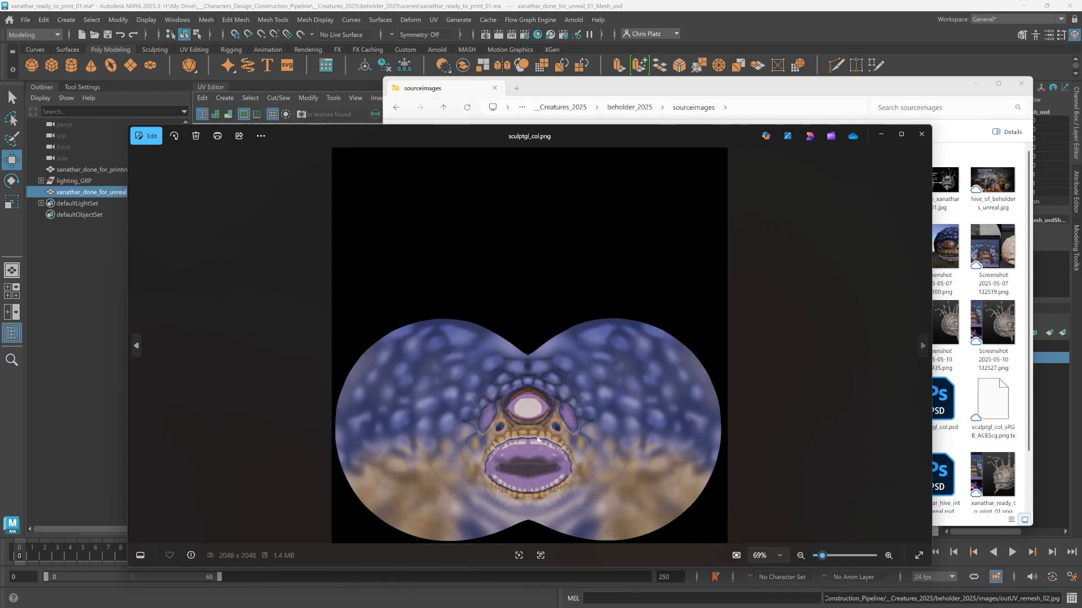
scroll(561, 453, "up", 3)
scroll(529, 349, "up", 5)
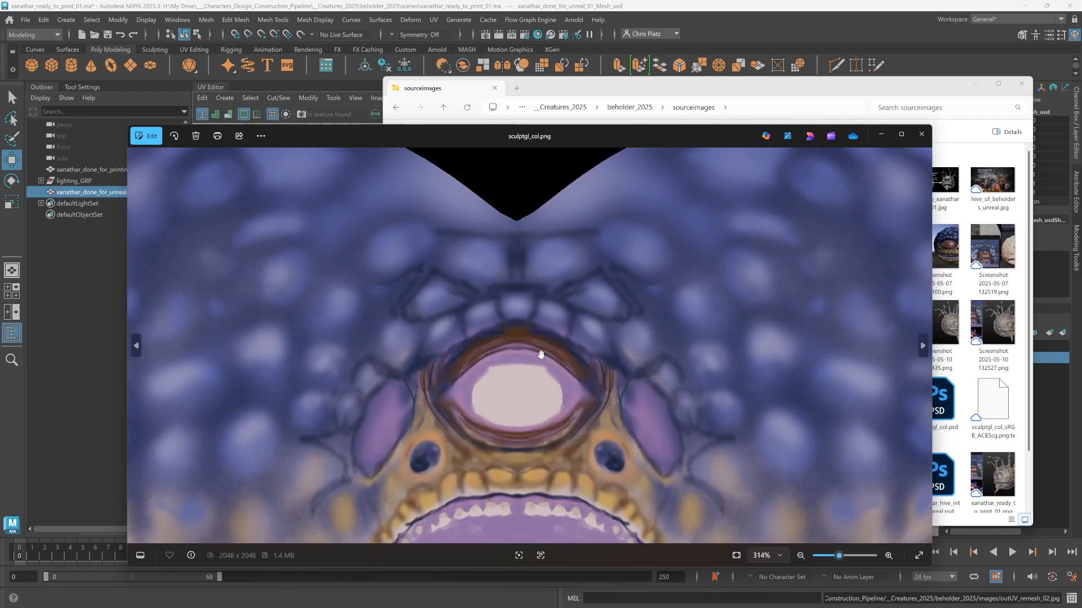
scroll(512, 330, "down", 8)
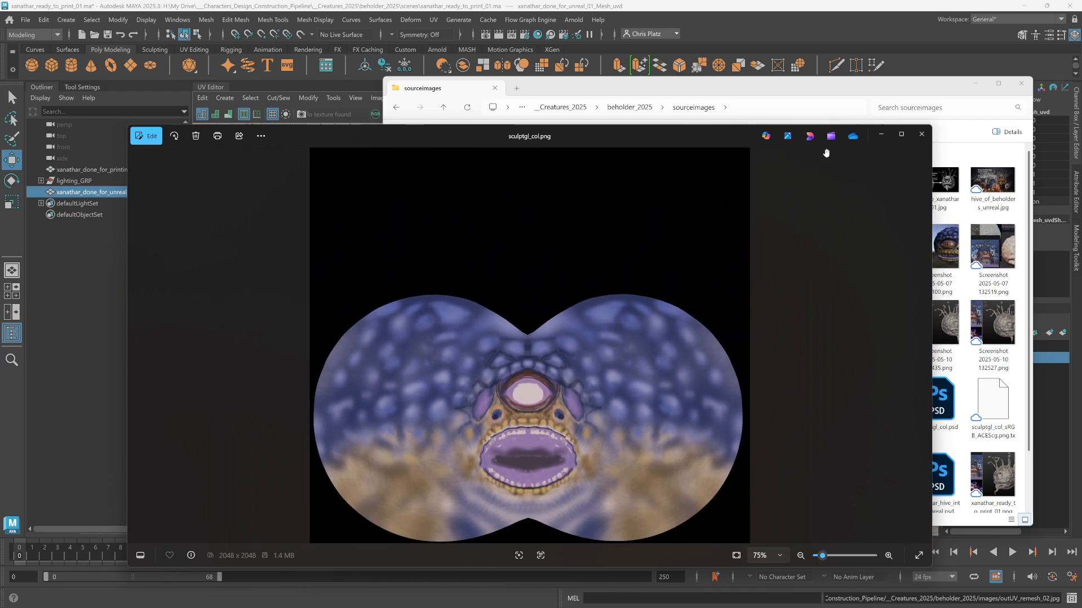
left_click(922, 135)
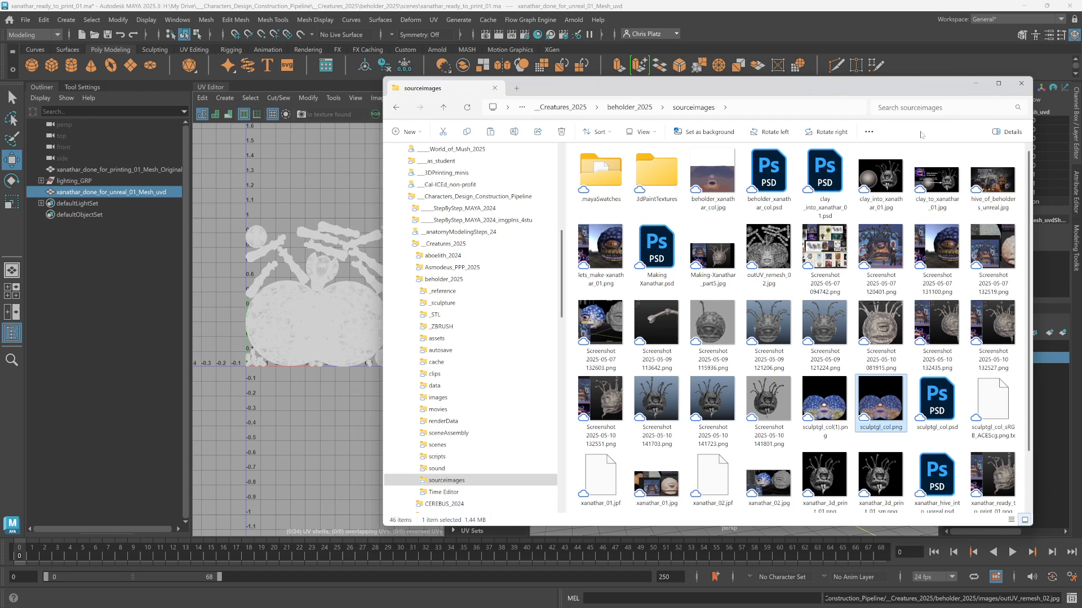
- Look over the xanathar_01.jpg and xanathar_02.jpg progress images, close both, and minimize the file browser
double_click(668, 495)
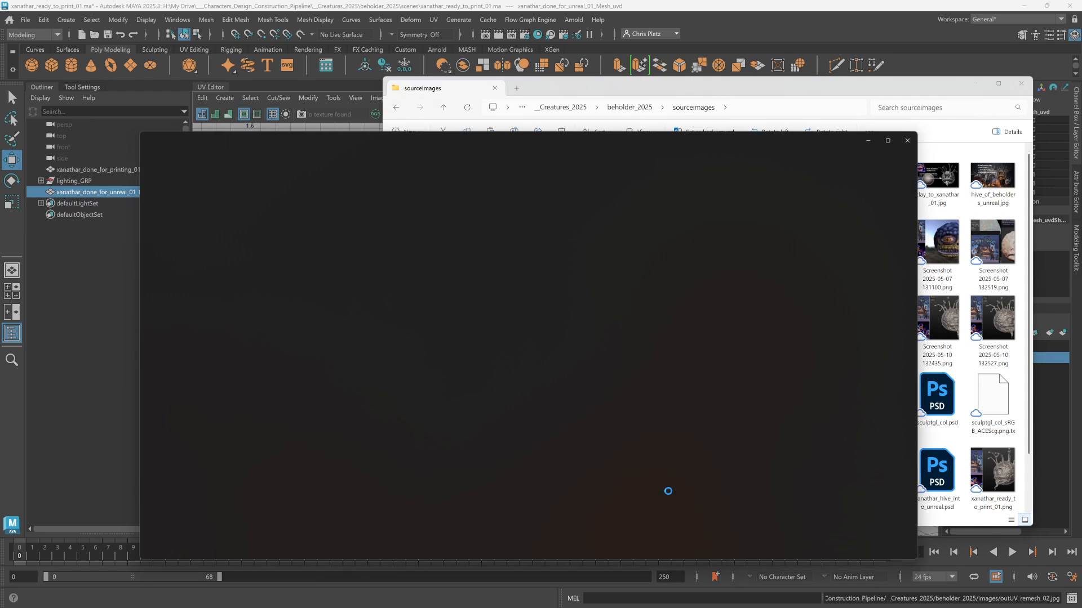
left_click(947, 476)
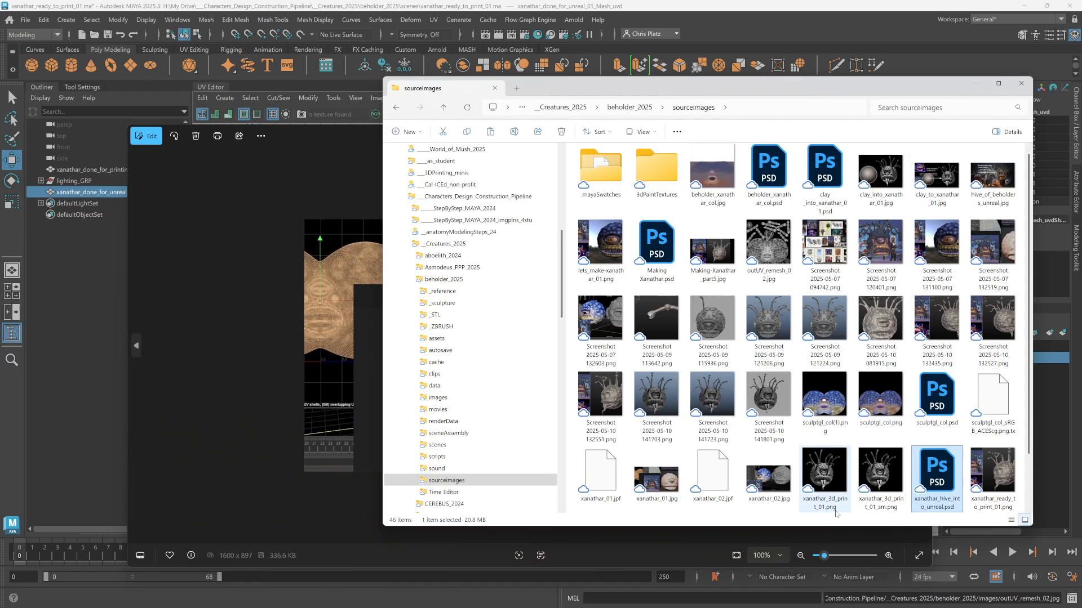
double_click(775, 481)
scroll(510, 314, "up", 5)
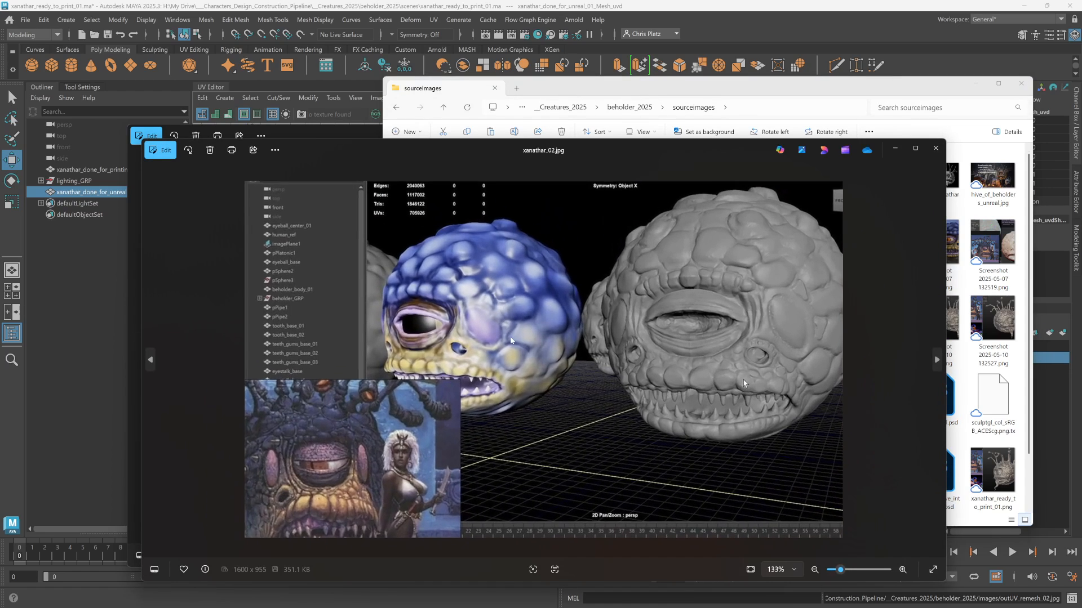
scroll(477, 319, "down", 3)
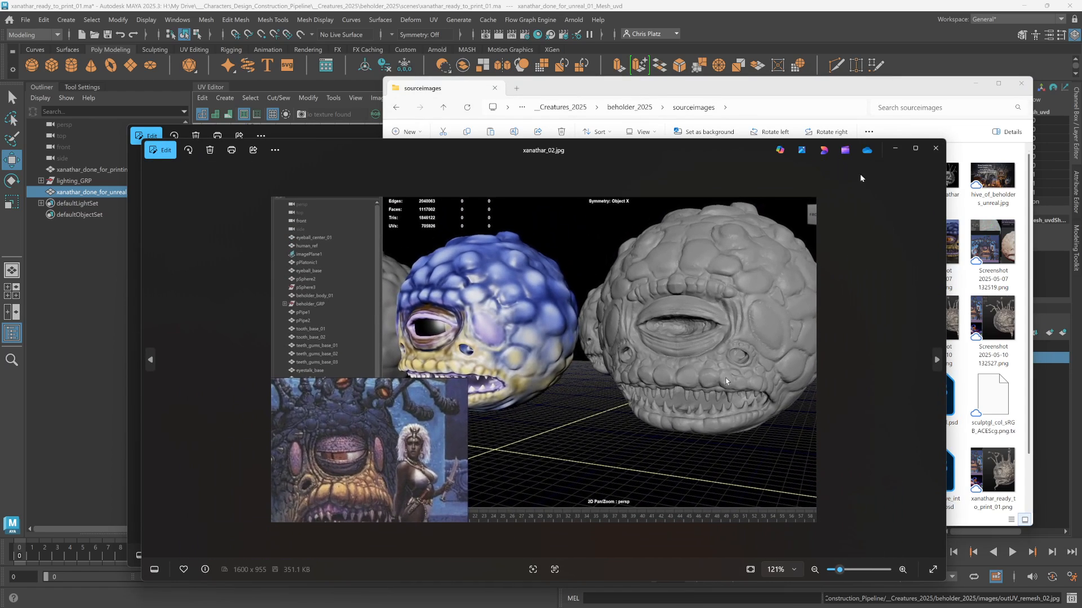
left_click(936, 148)
left_click(976, 84)
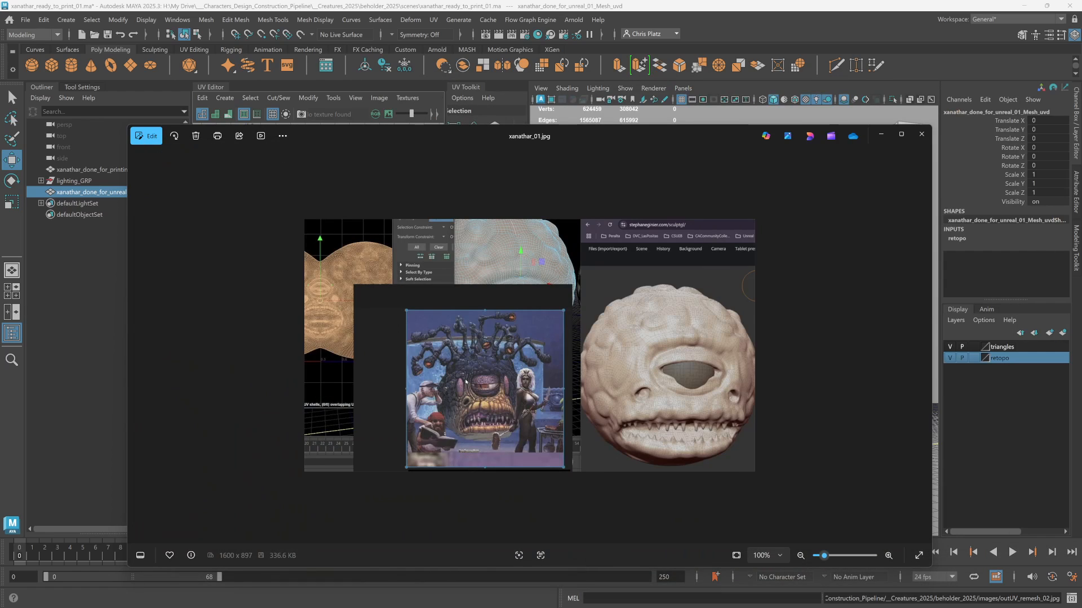
left_click(922, 134)
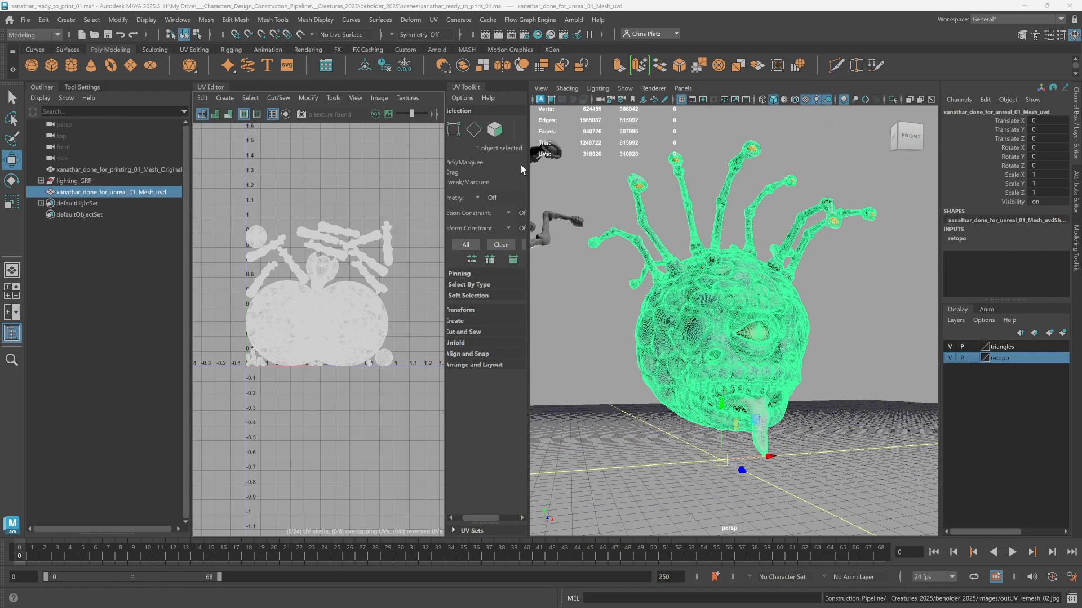
- Set up an FBX export of the selected creature mesh in the scenes folder, named beholder_xanathar_02
left_click(25, 19)
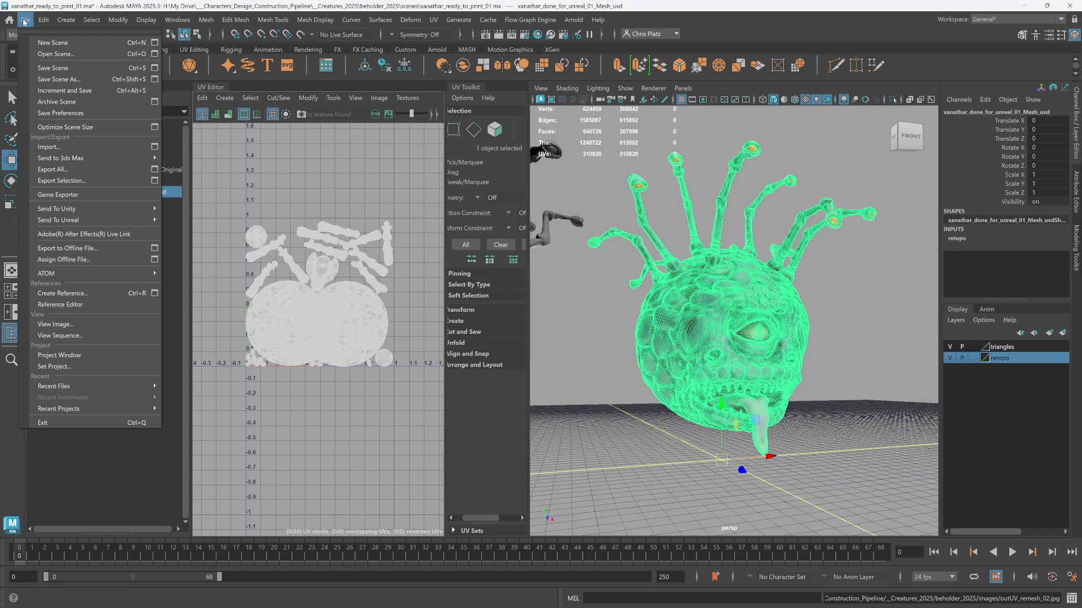
left_click(80, 180)
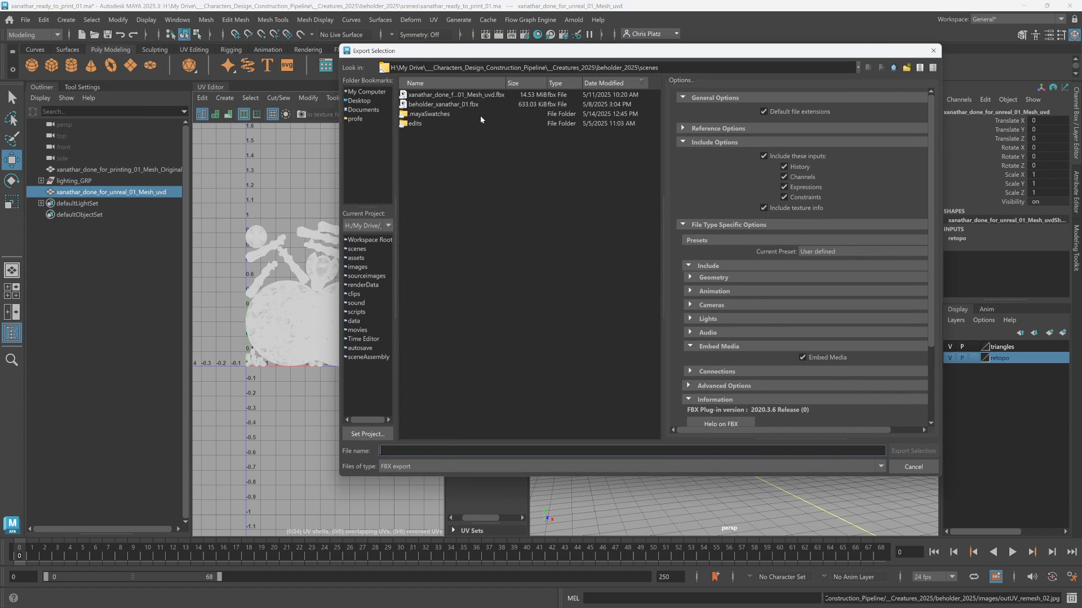
left_click(462, 106)
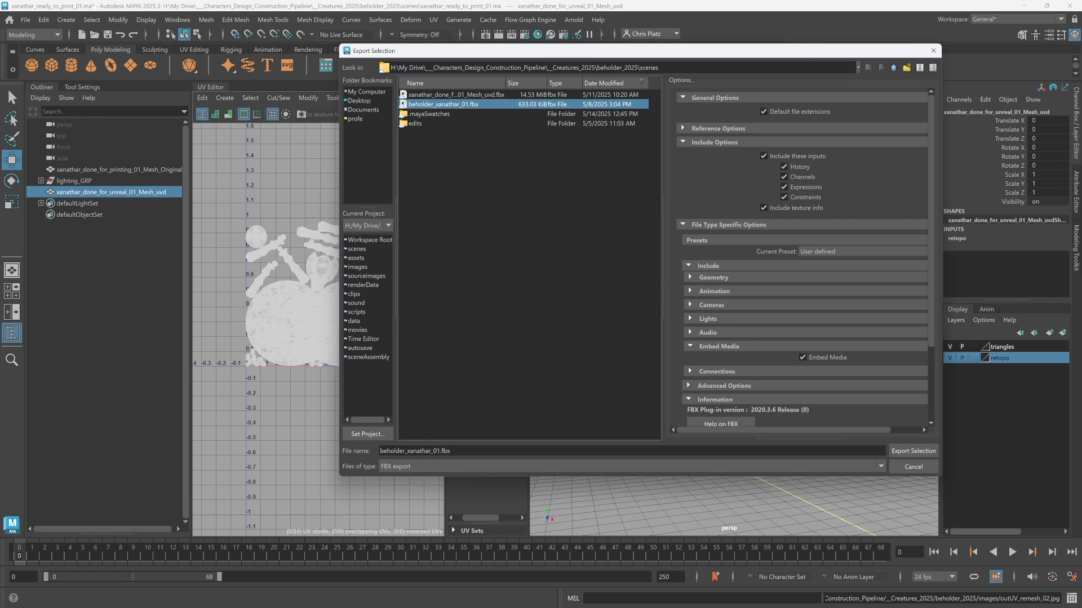
left_click(435, 451)
key("Delete")
key("Delete")
key("Delete")
key("Delete")
key("Delete")
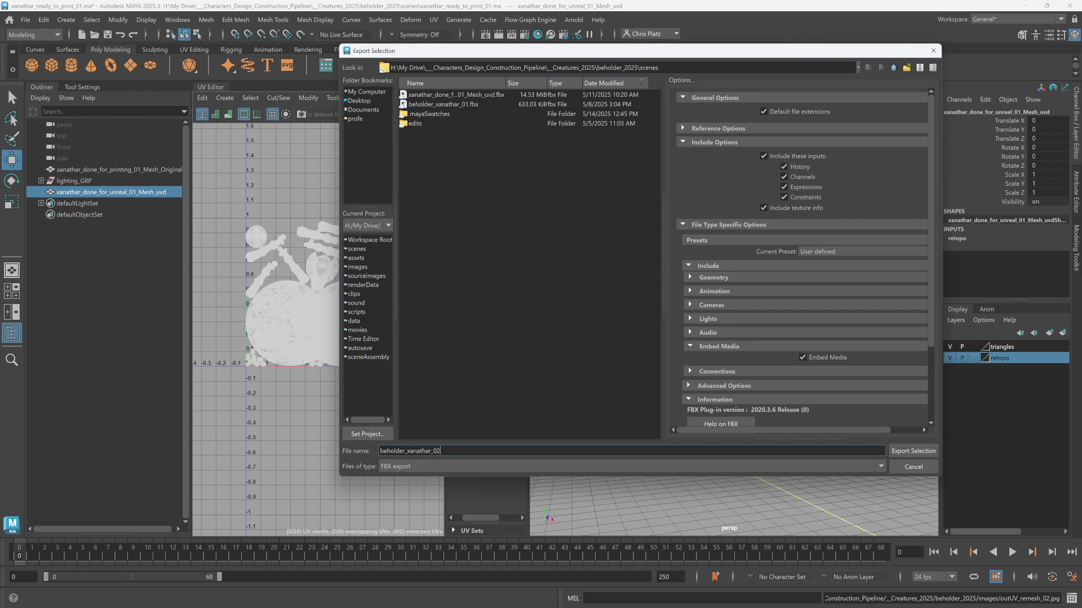
type("2")
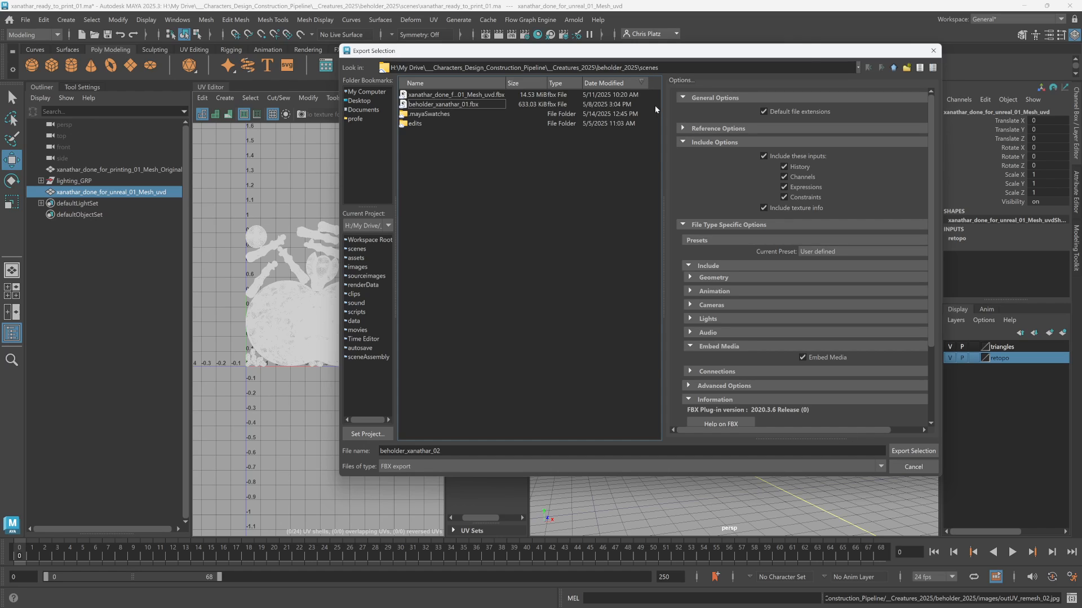
- Check the FBX Geometry, Cameras, Lights and Audio options without changing them, and export the selected mesh
left_click(749, 269)
left_click(742, 269)
left_click(742, 278)
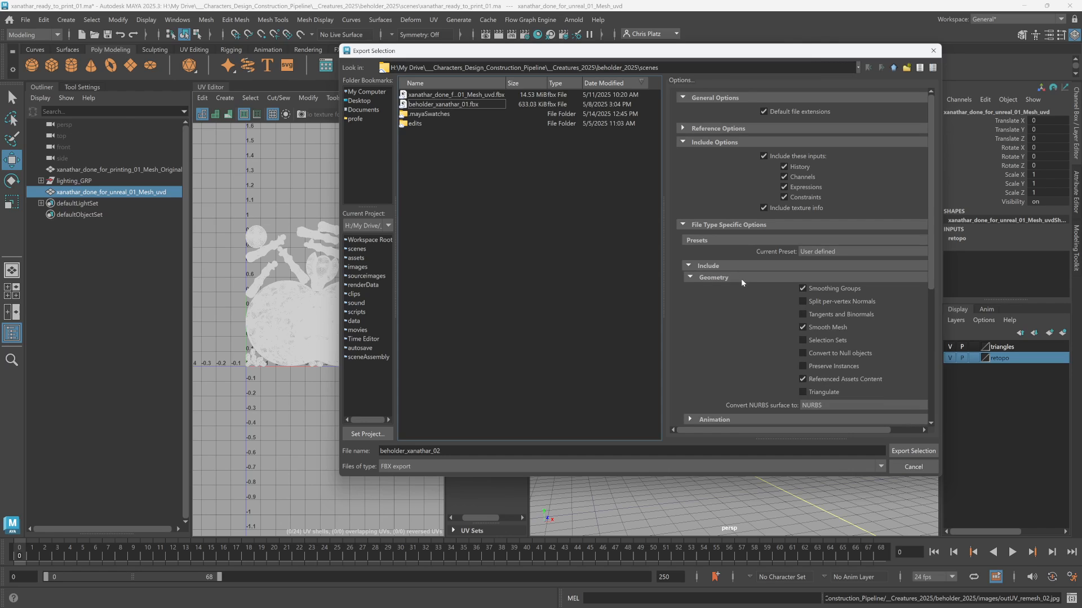
left_click(742, 278)
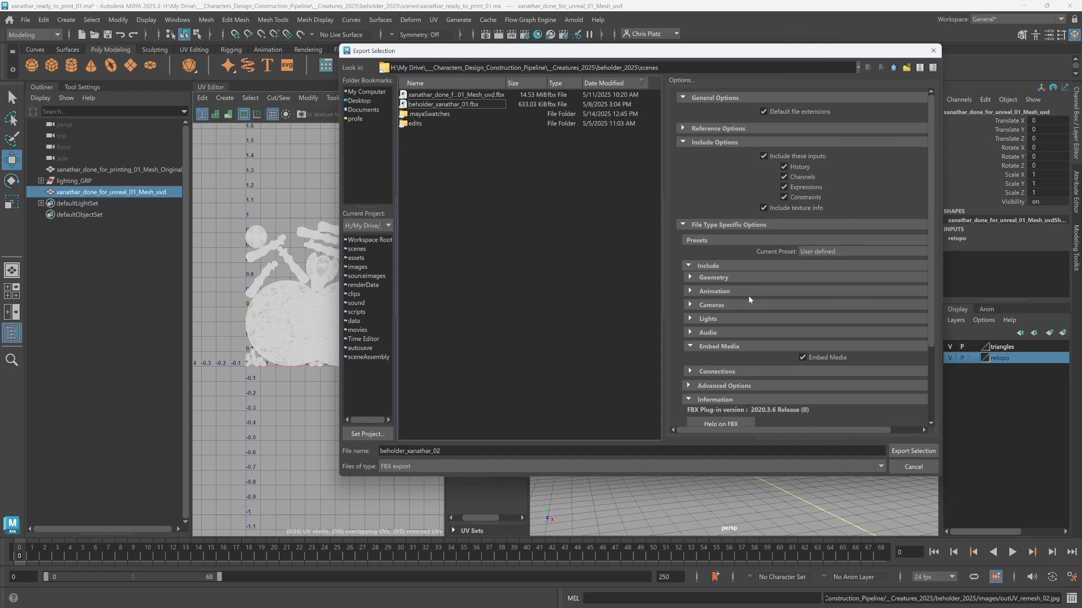
left_click(757, 306)
left_click(757, 306)
left_click(761, 317)
left_click(761, 318)
left_click(761, 330)
left_click(761, 329)
left_click_drag(647, 50, 527, 79)
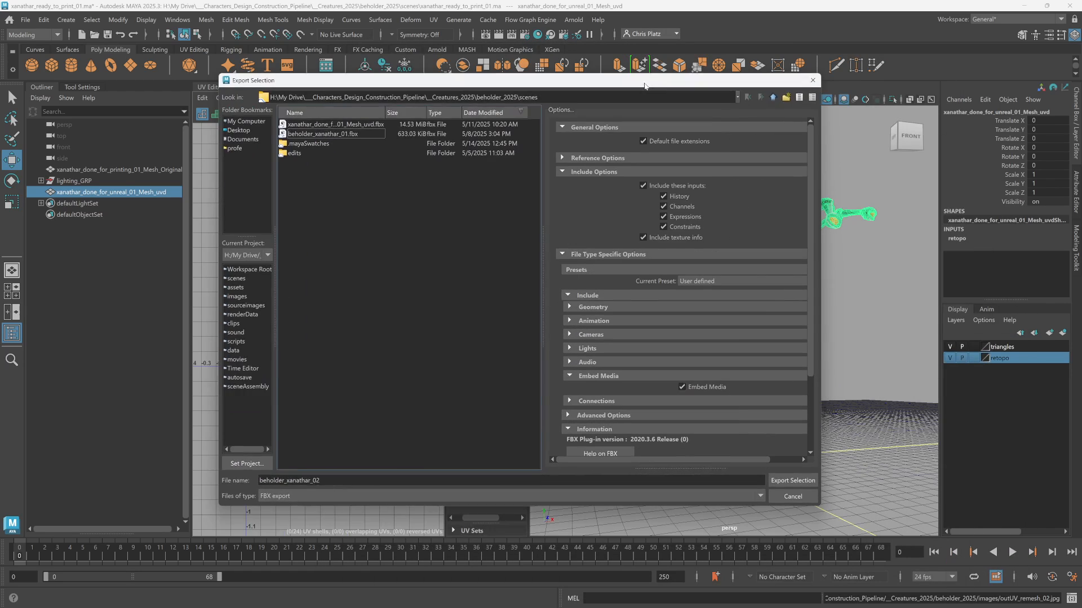
left_click(794, 480)
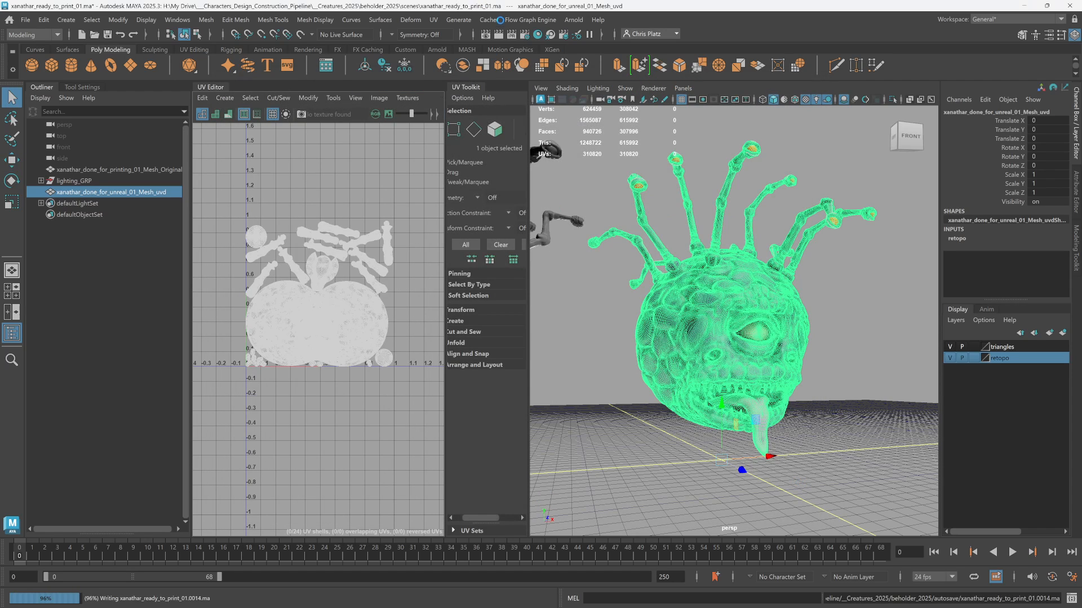
- Open the Hypershade as a floating window, enlarge its material browser to review the creature's materials, and minimize it
left_click(537, 36)
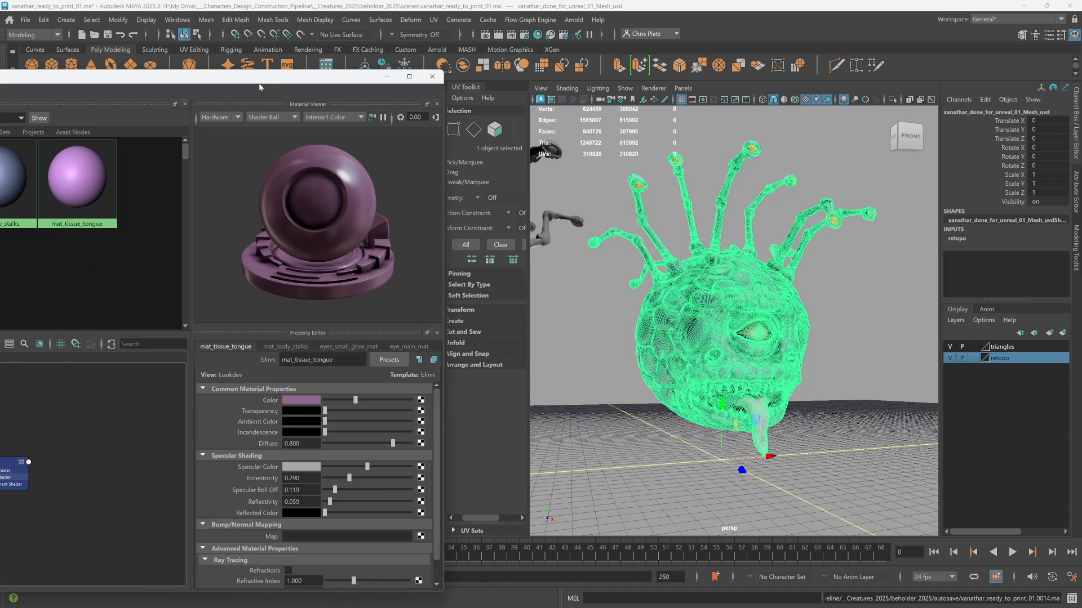
left_click_drag(260, 82, 726, 83)
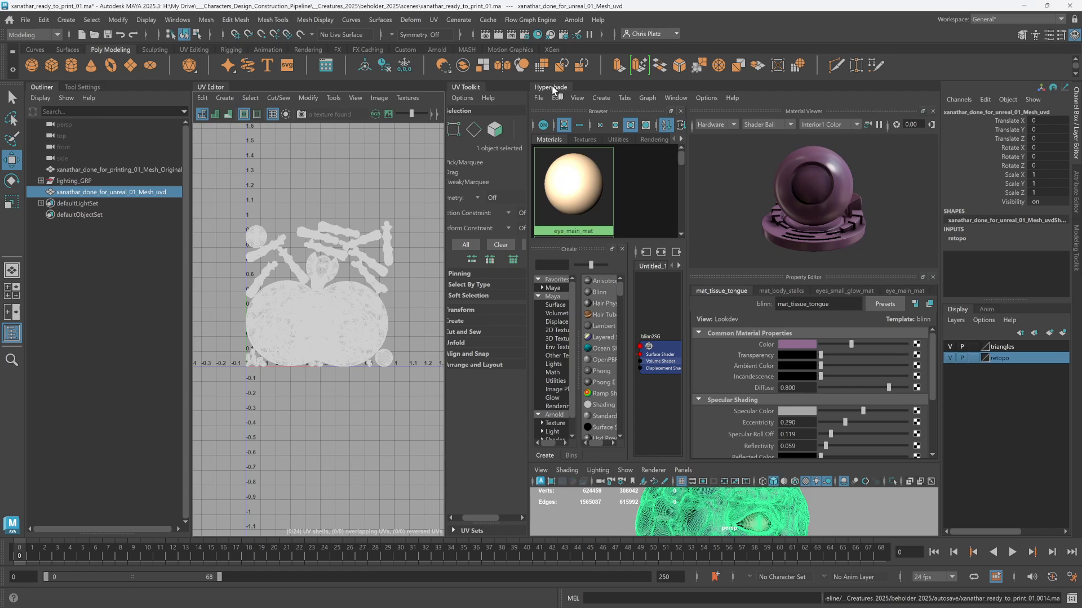
left_click_drag(552, 87, 560, 146)
left_click_drag(644, 133, 346, 78)
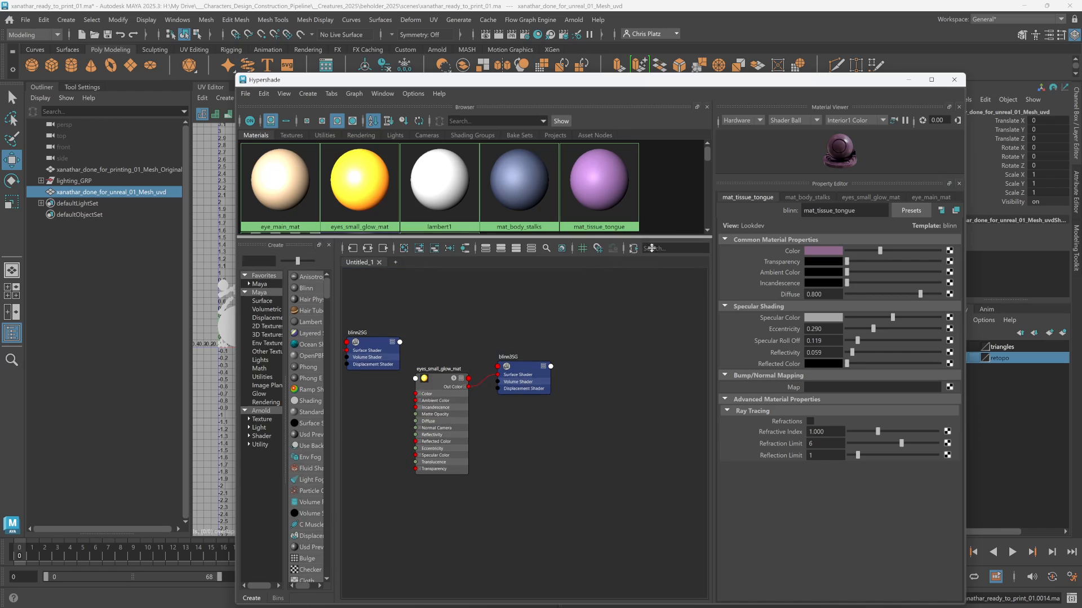
left_click_drag(648, 235, 648, 345)
left_click(908, 79)
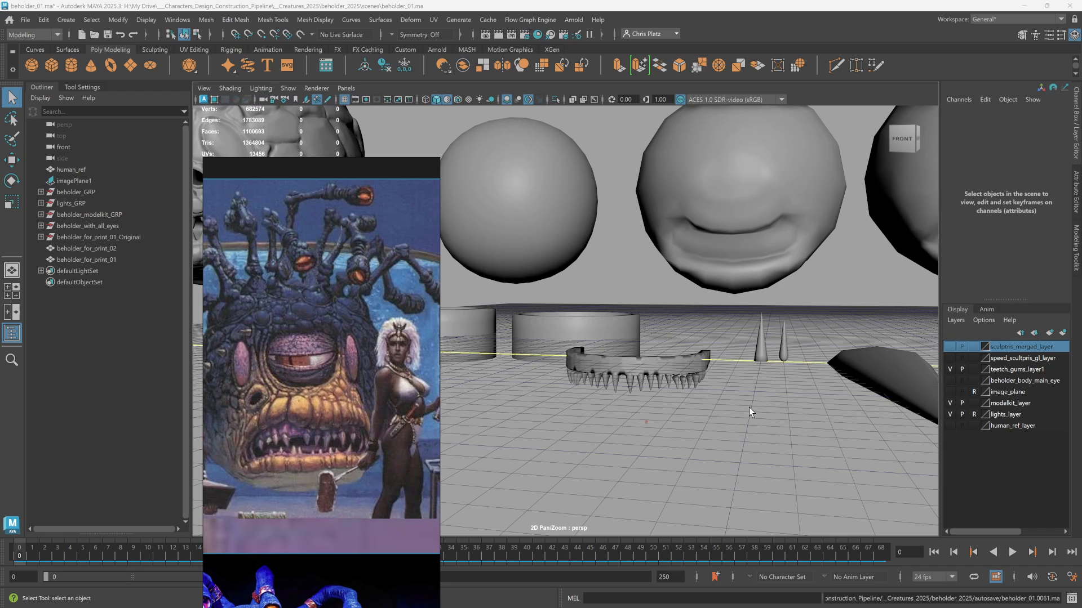
- Minimize the second Maya session and switch to the Epic Games Launcher's Unreal Engine library
left_click(1025, 6)
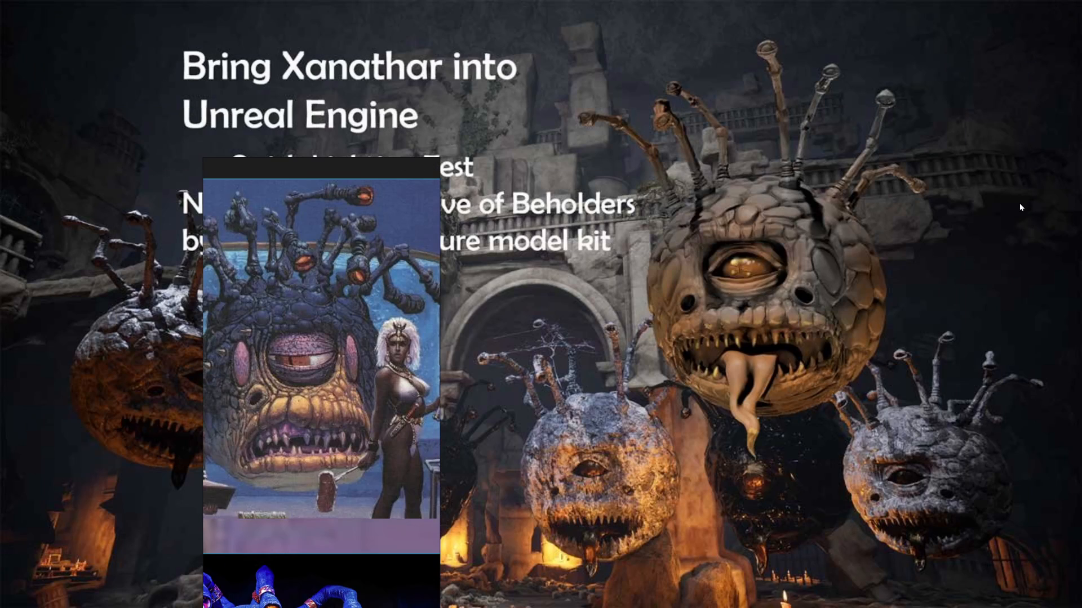
key("alt+Tab")
key("alt+Down")
key("alt+Left")
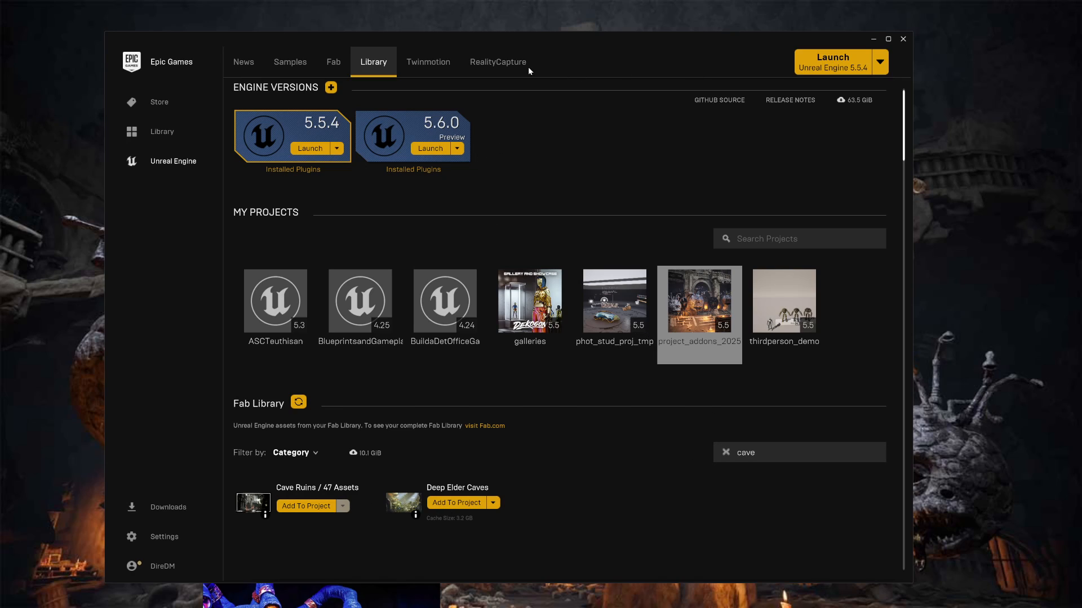
- Glance at the launcher's Fab page, minimize the launcher, and switch to the Unreal Editor window with the Demonstration level
left_click(331, 63)
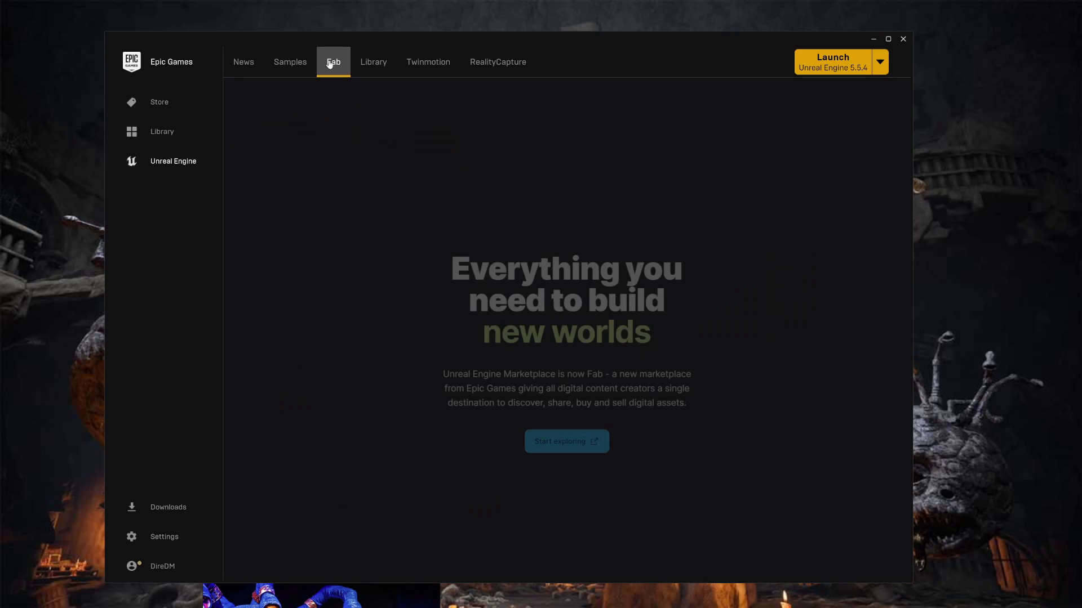
left_click(373, 63)
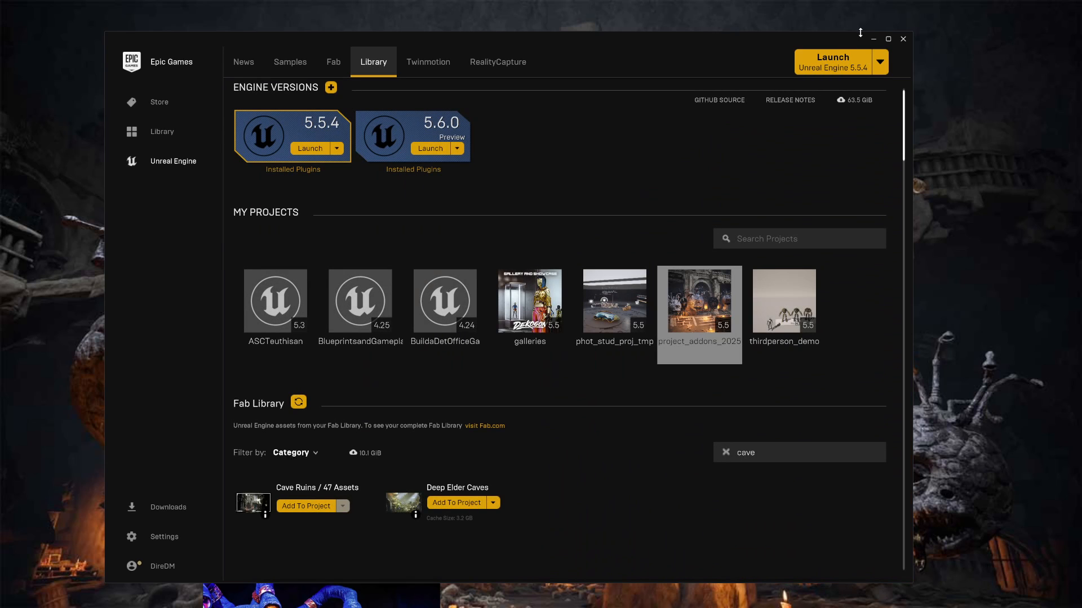
left_click(872, 40)
key("alt+Tab")
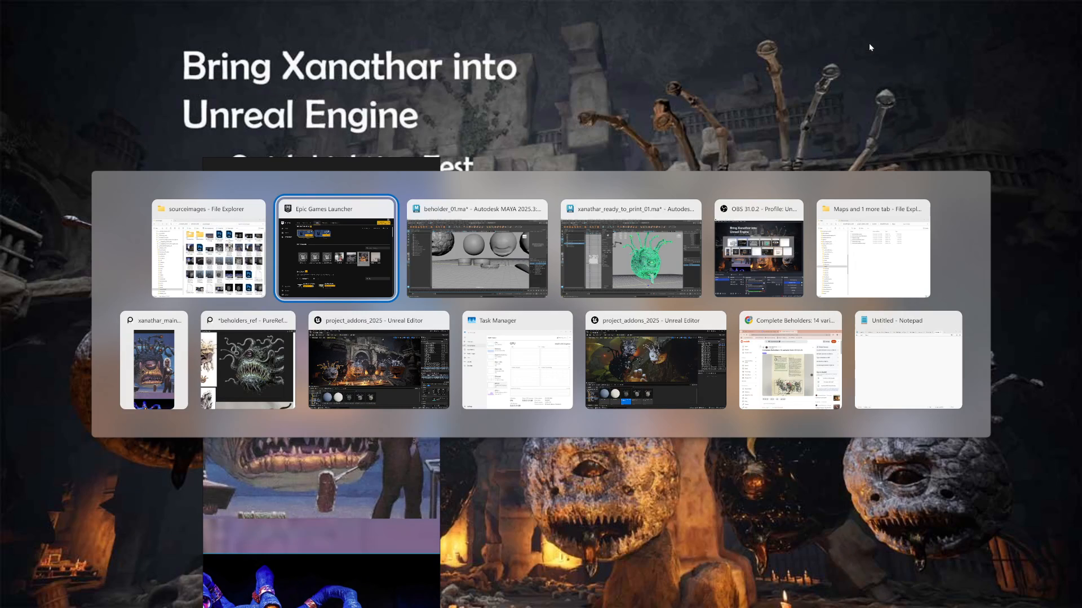
key("Down")
key("Right")
key("Right")
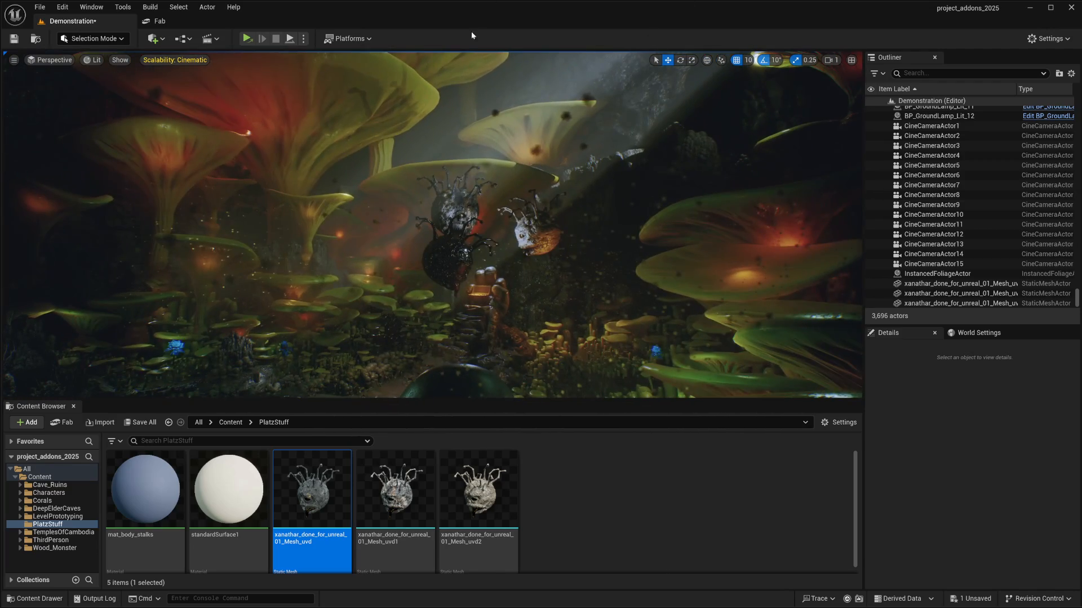
- Search Fab for "elder cave" and open the Deep Elder Caves product page
left_click(157, 21)
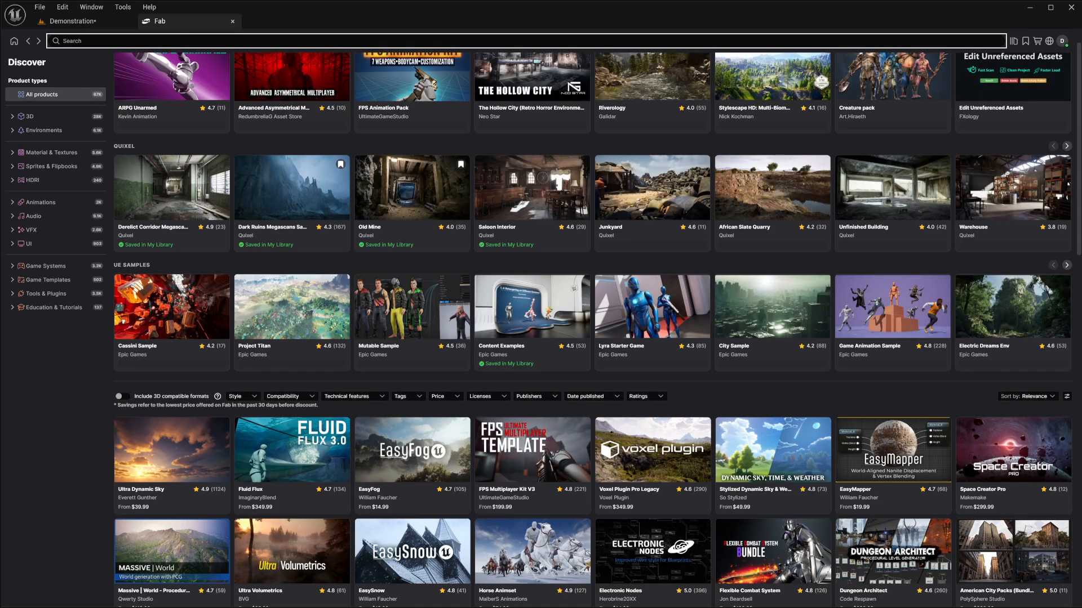
type("elder cave")
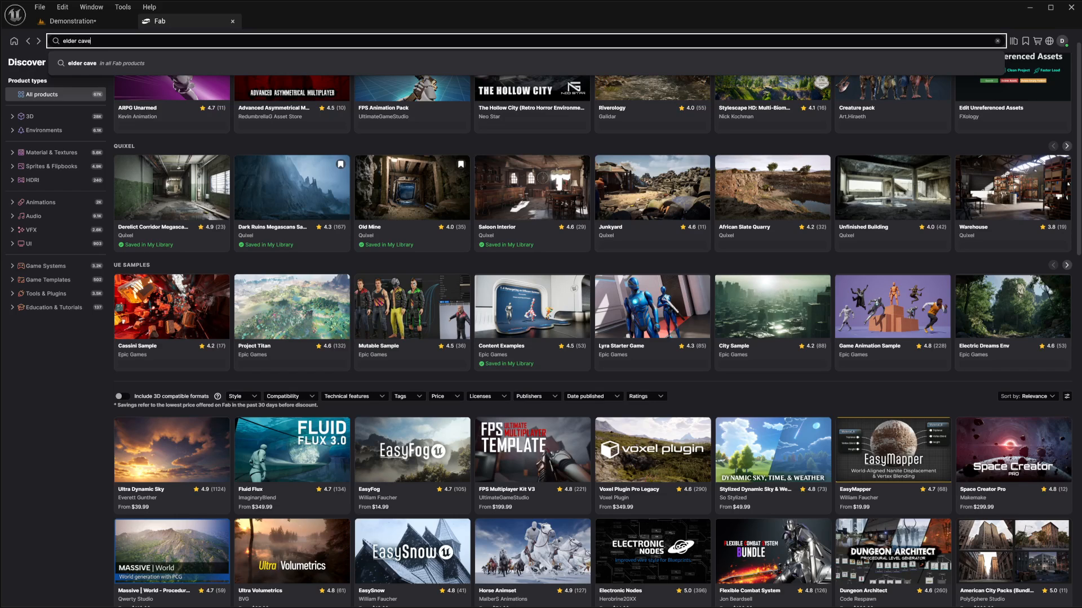
key("Return")
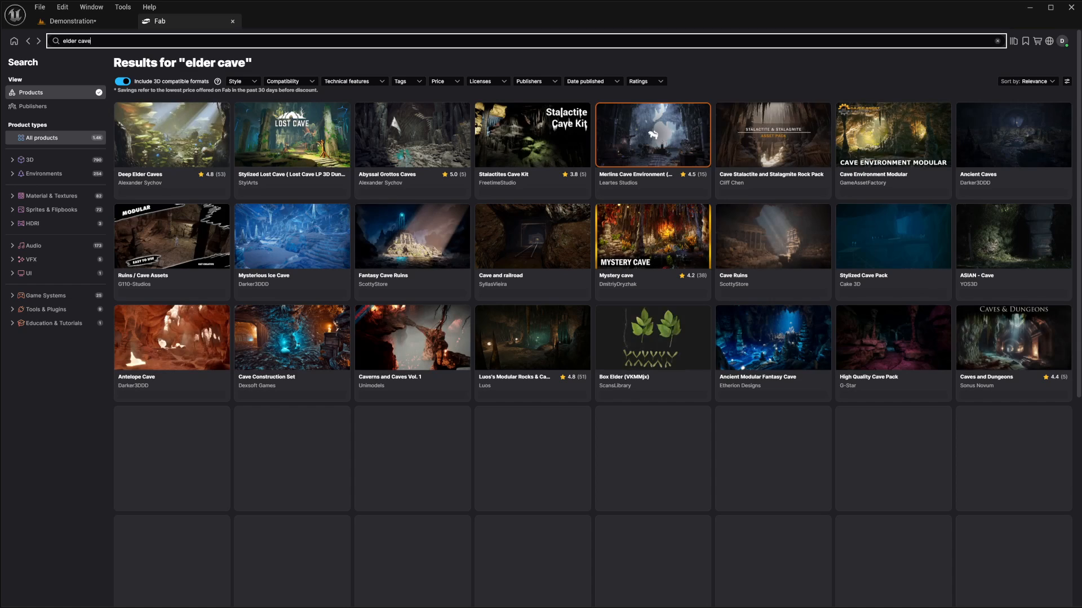
left_click(238, 280)
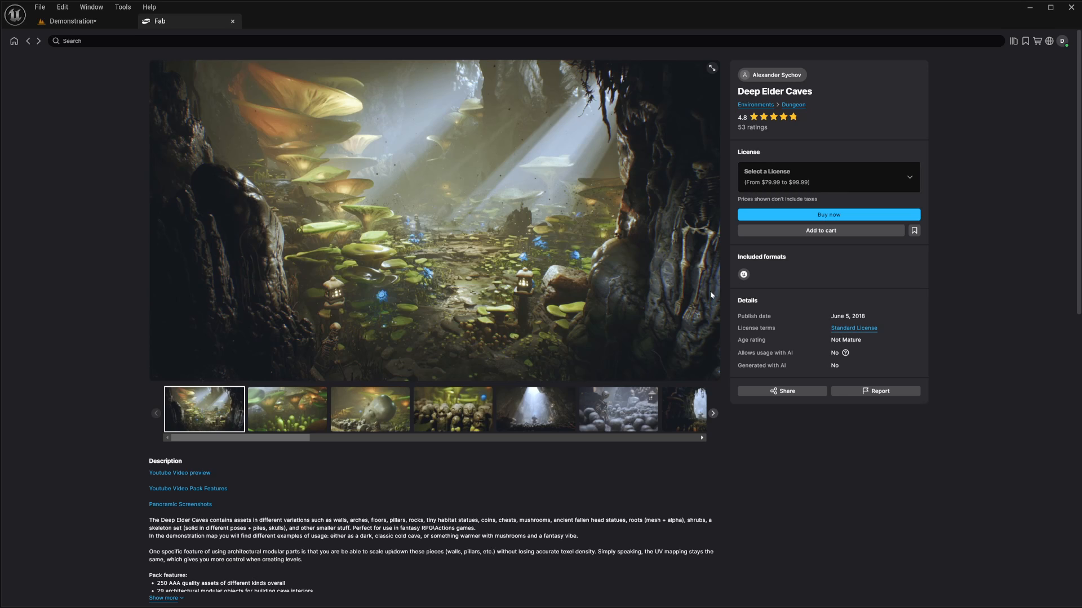
- Browse the Deep Elder Caves preview images through to the final asset overview, and return to the Demonstration level
left_click(546, 414)
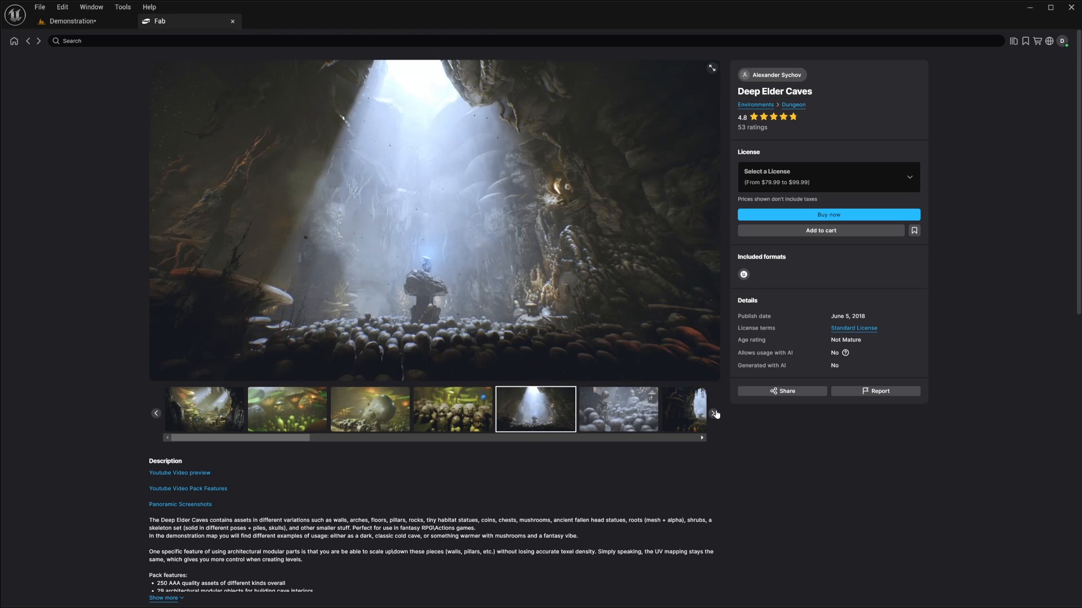
left_click_drag(252, 441, 698, 444)
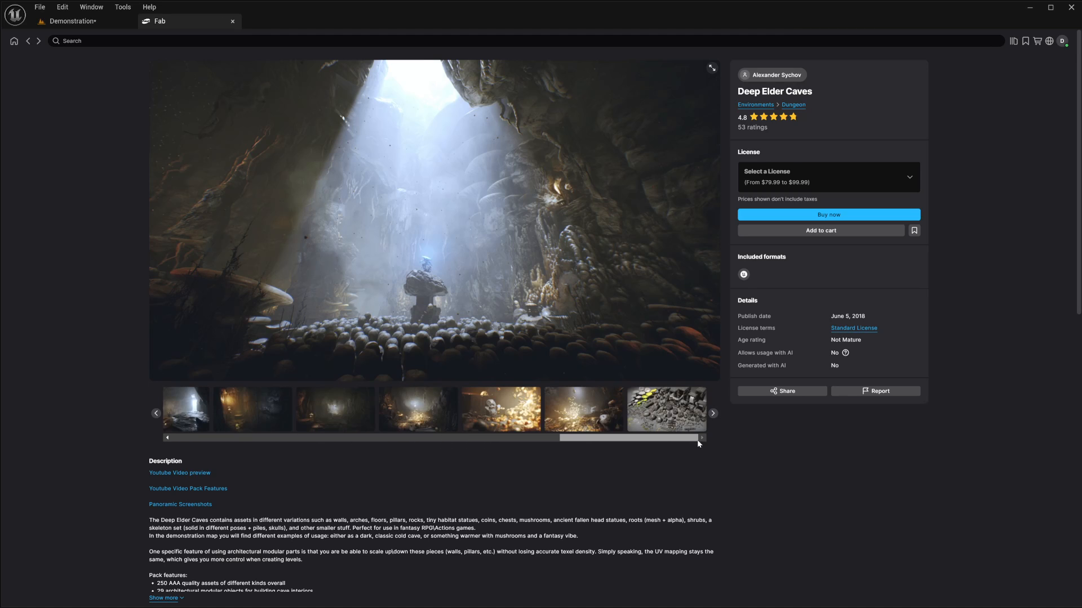
left_click(658, 412)
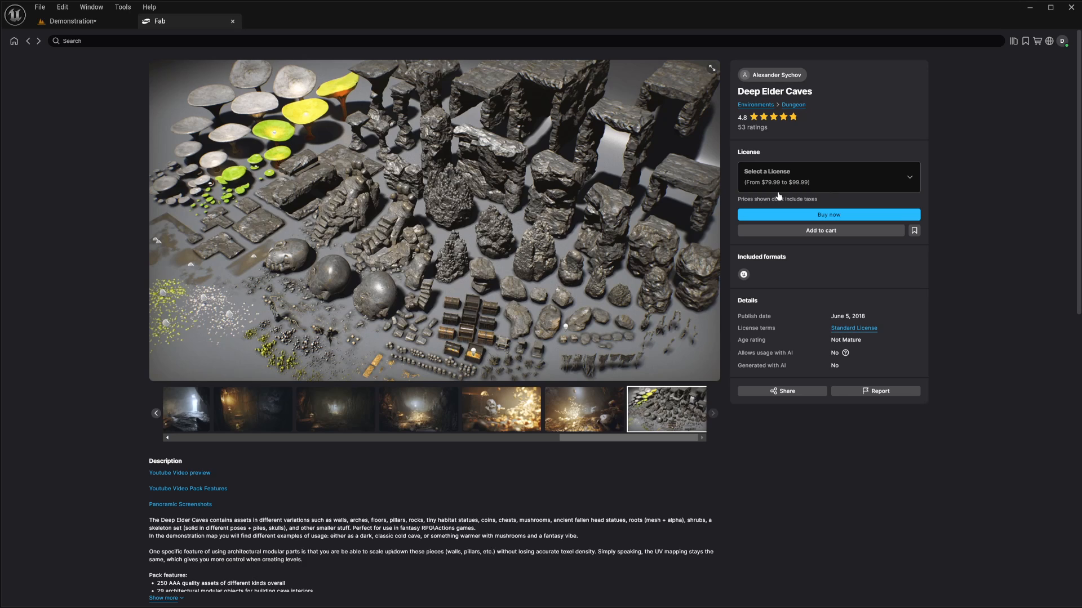
left_click(70, 22)
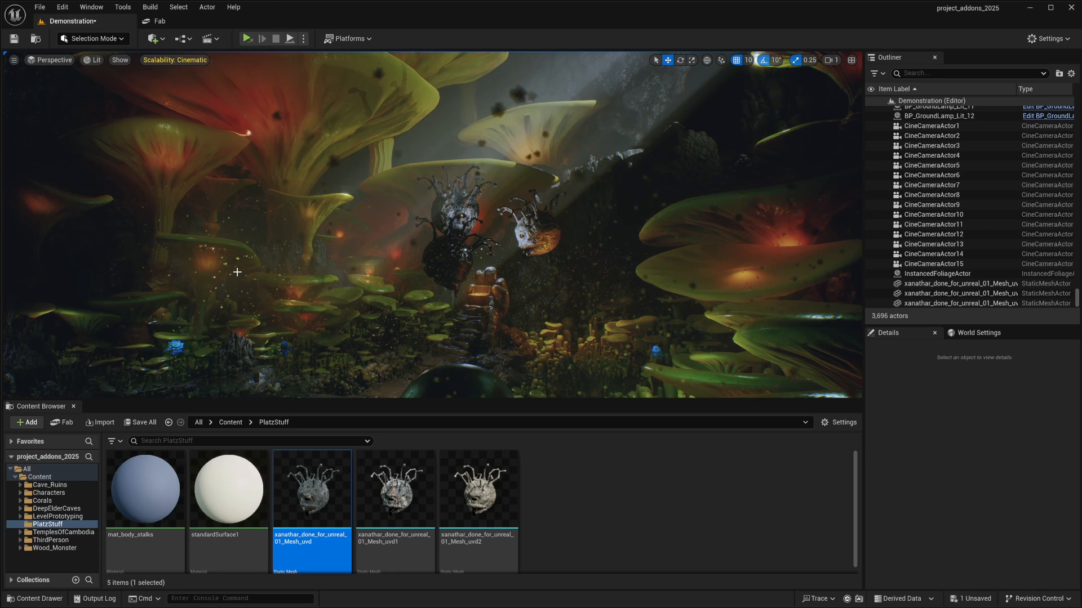
- Switch to the other Unreal Editor window, which has the beholders_cave_01 level open
key("alt+Tab")
key("Tab")
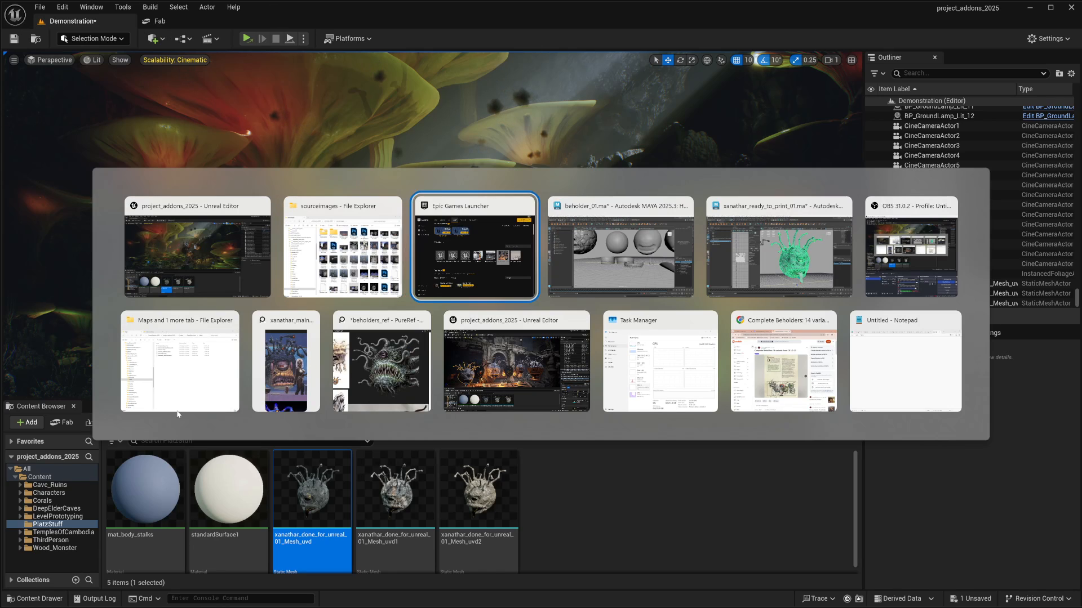
key("Tab")
key("Tab")
key("shift+Tab")
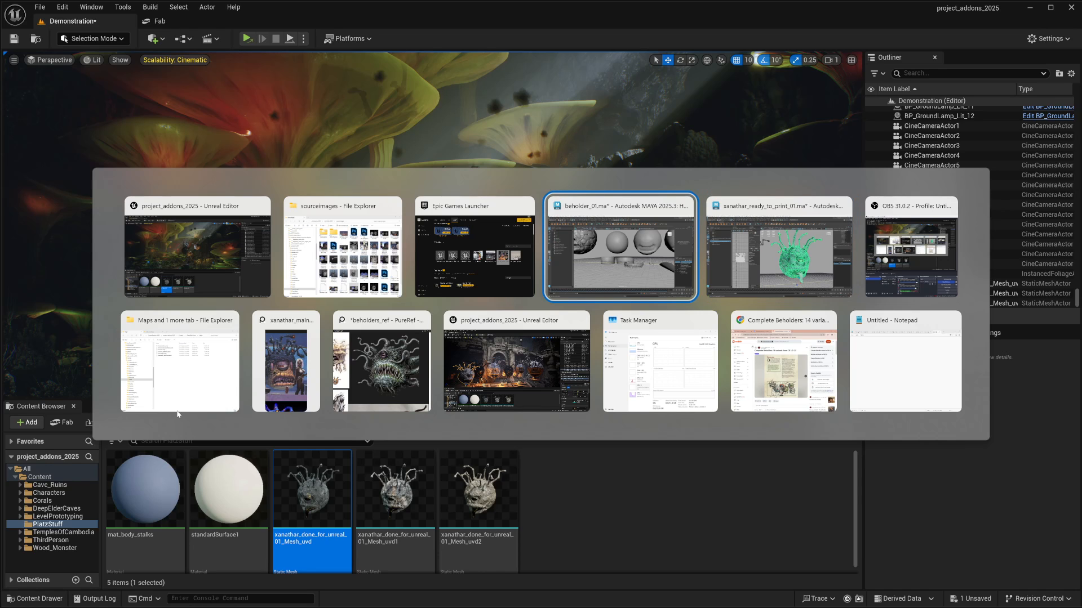
key("Down")
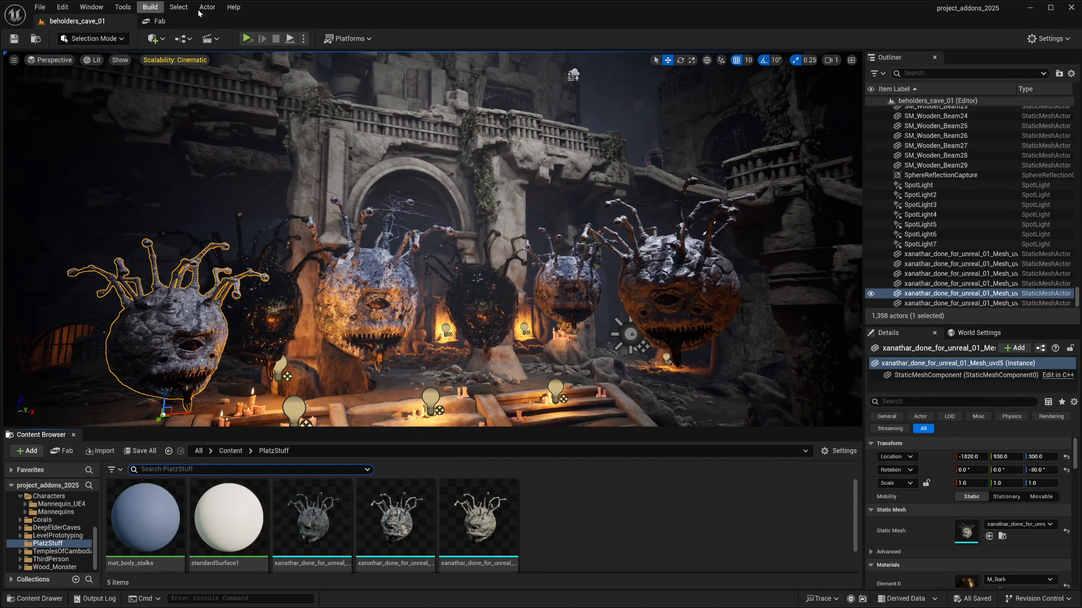
- Review the preview images of the Cave Ruins / 47 Assets pack on Fab, and return to the beholders_cave_01 level
left_click(188, 24)
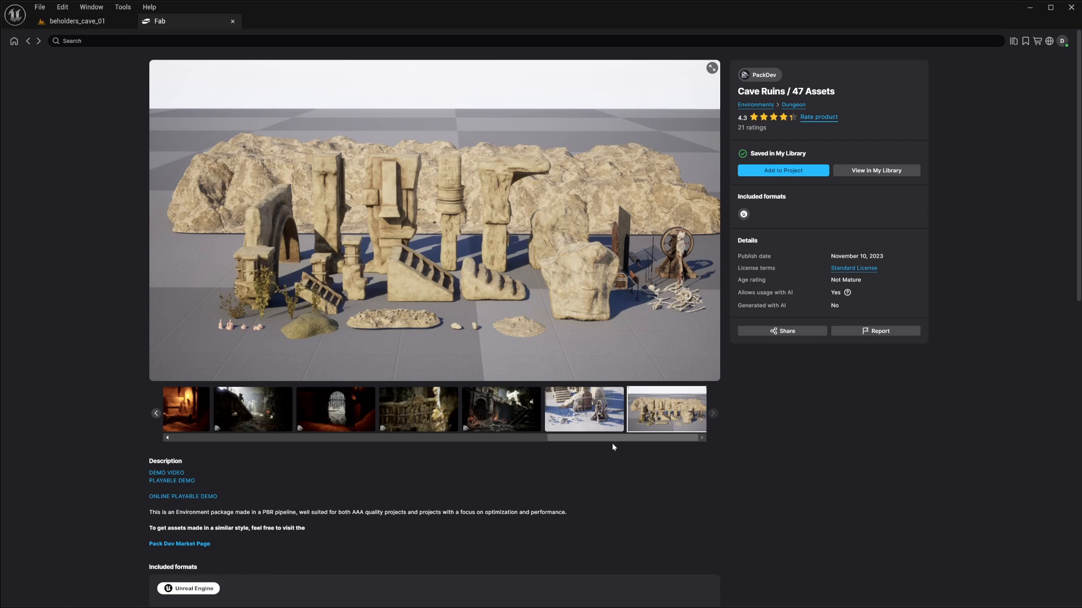
left_click_drag(612, 438, 264, 443)
left_click(316, 410)
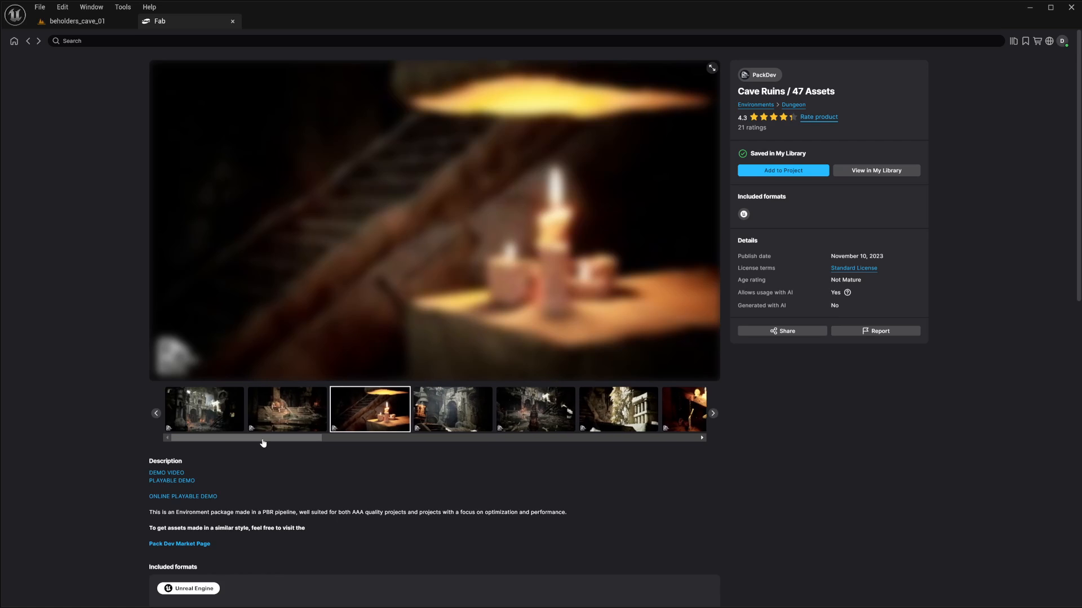
left_click(211, 410)
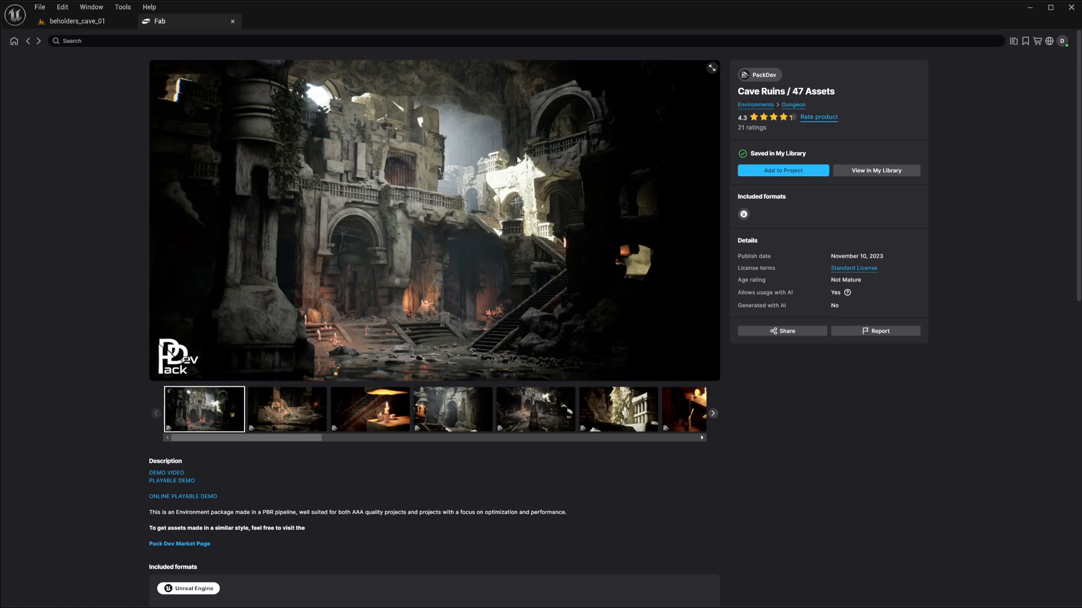
left_click(125, 19)
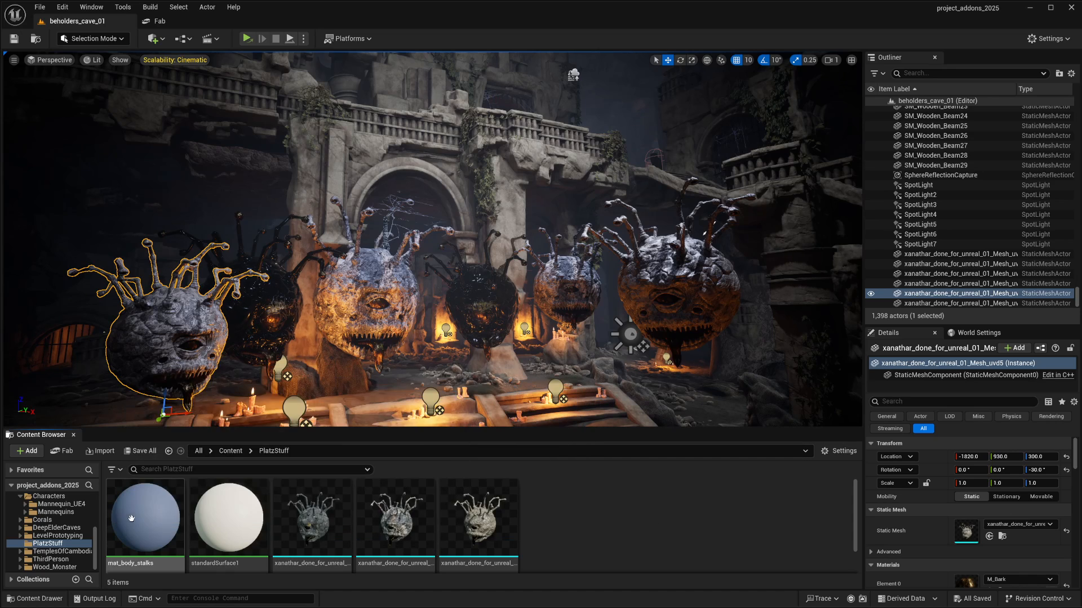
- Import beholder_xanathar_02.fbx from the beholder_2025 scenes folder in File Explorer into Unreal's PlatzStuff folder with the default import settings
mouse_move(141, 510)
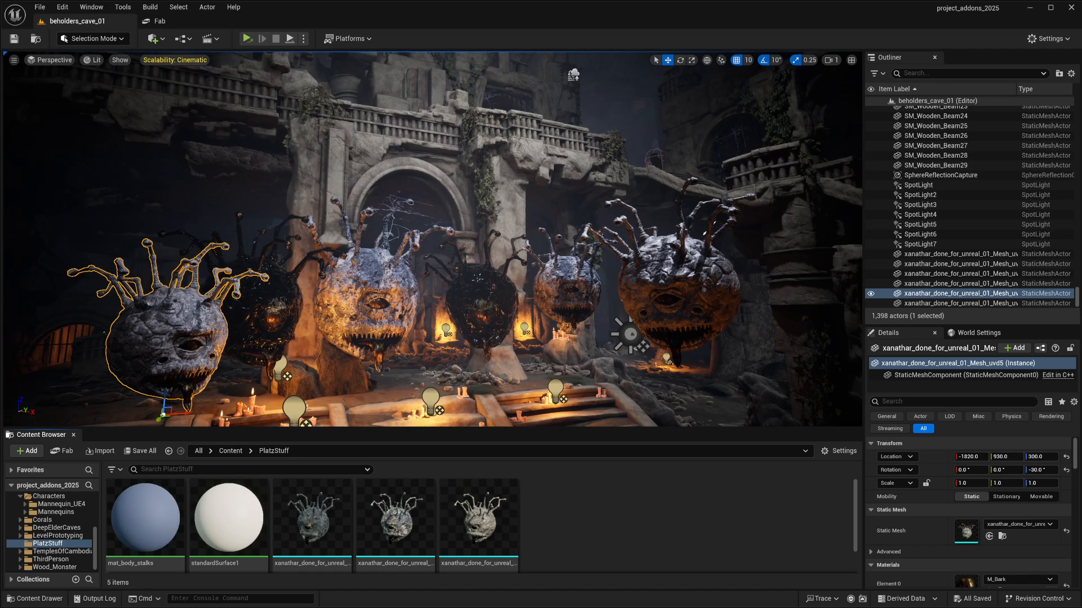
key("alt+Tab")
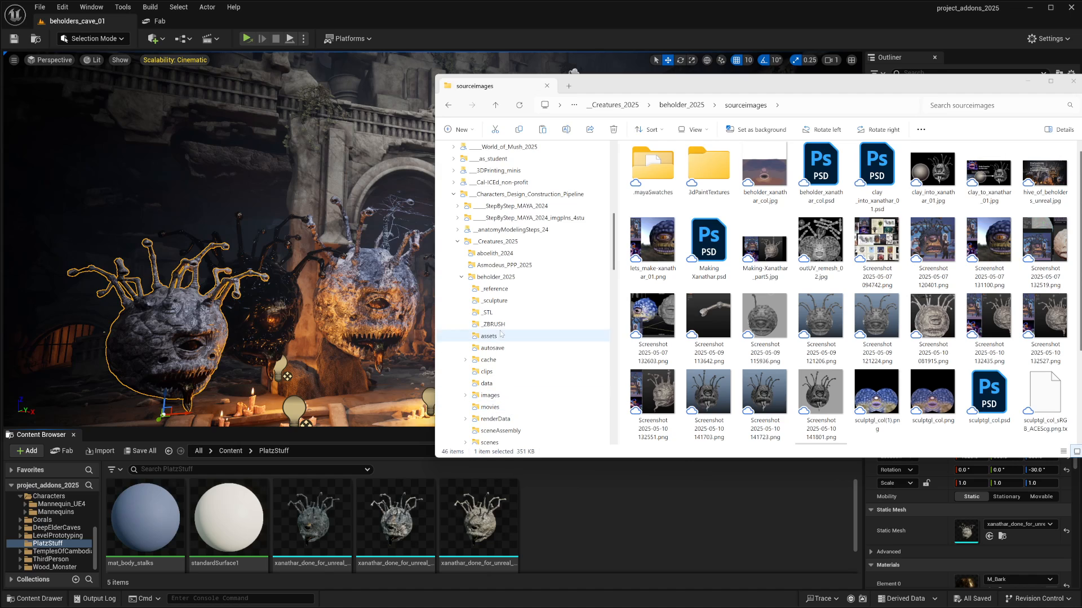
left_click(498, 443)
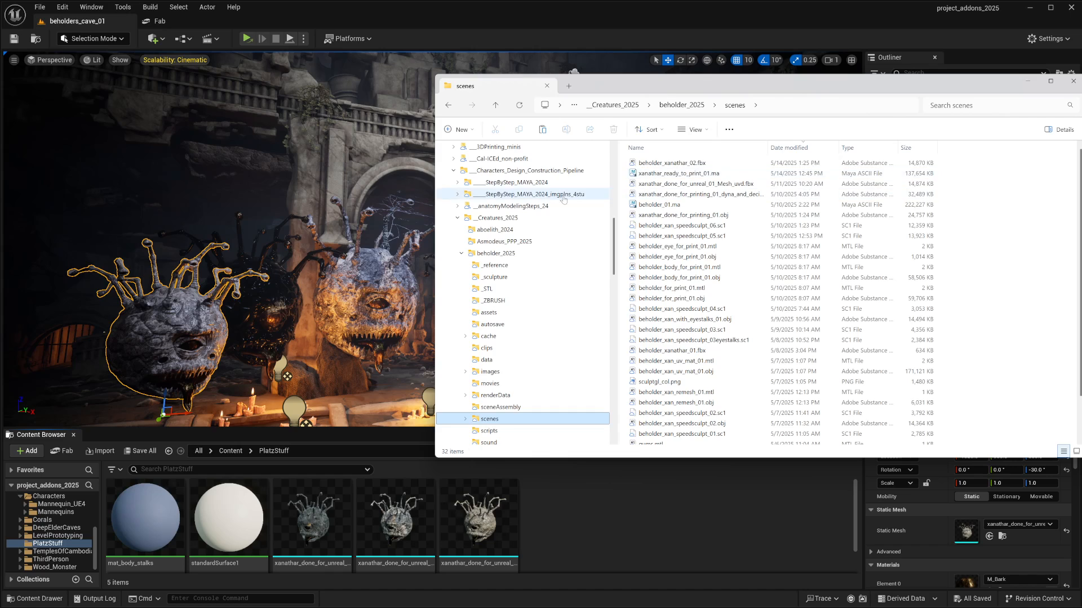
left_click_drag(670, 163, 601, 535)
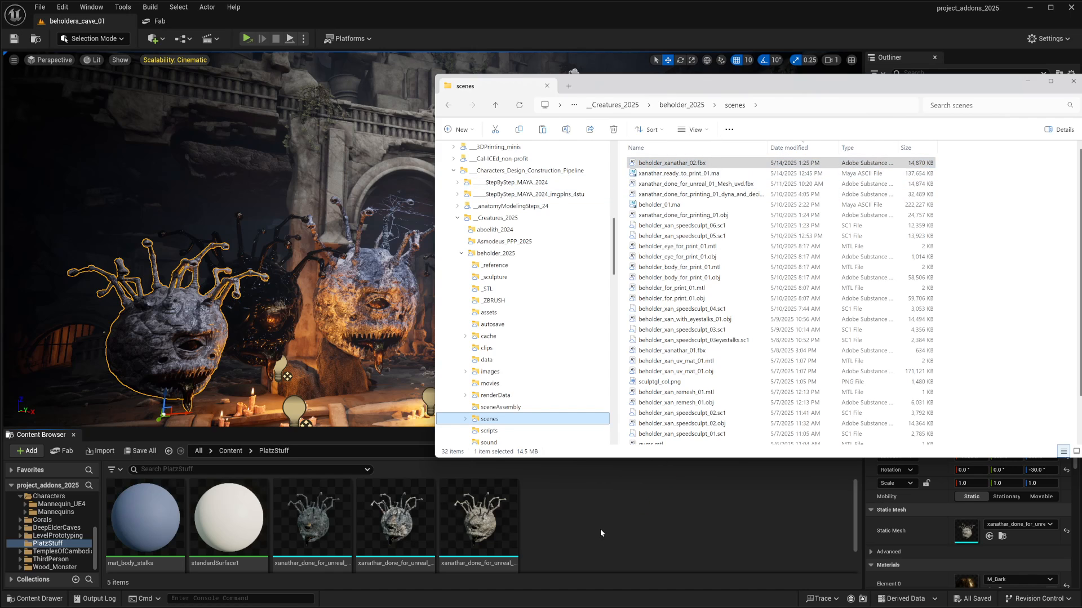
left_click_drag(813, 85, 901, 93)
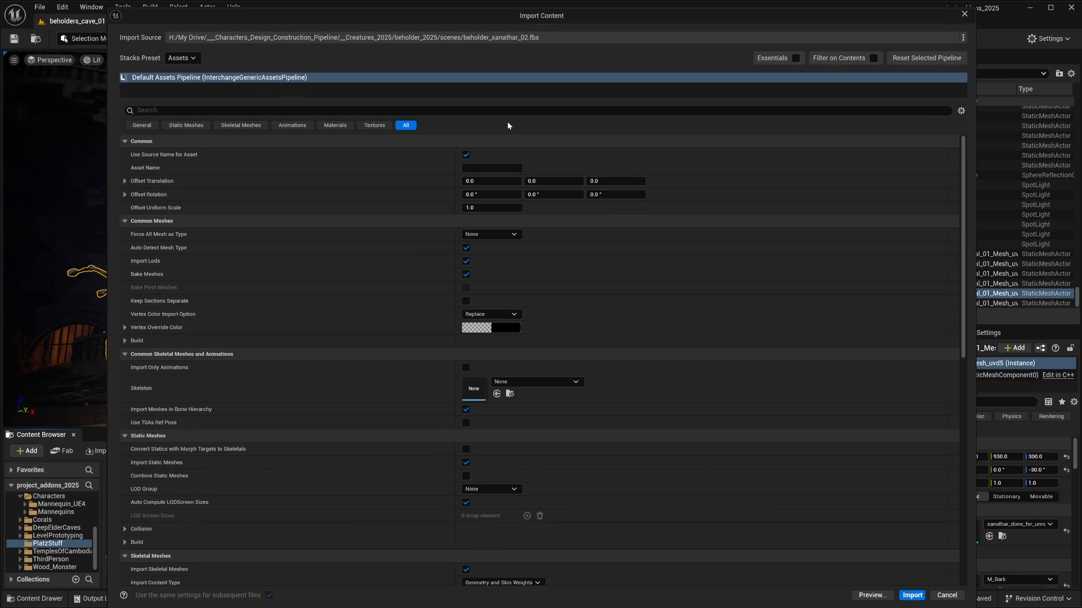
left_click(912, 596)
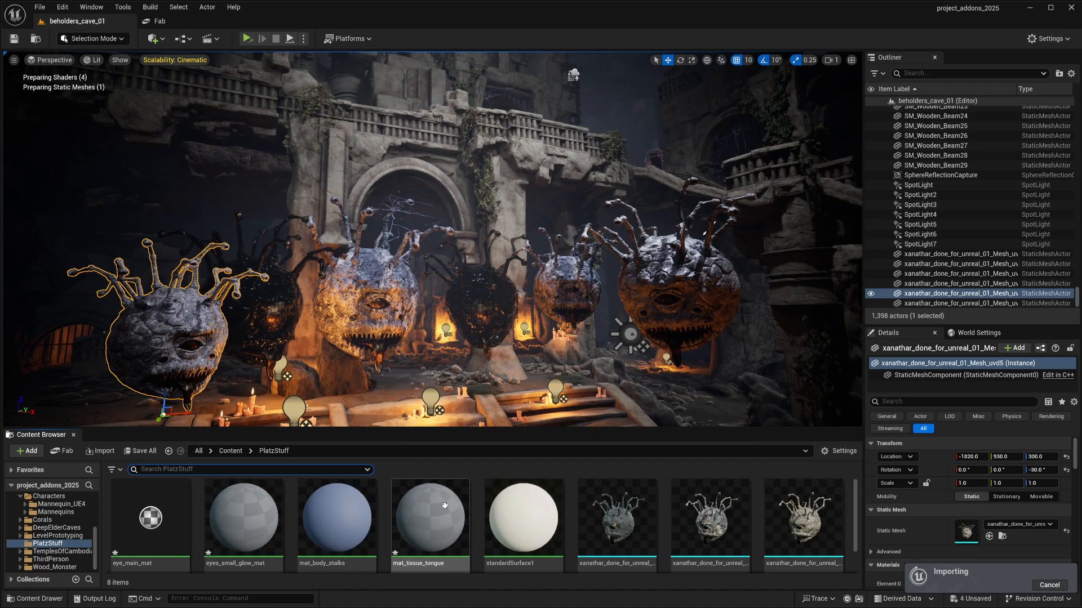
- Enlarge the content browser to check the imported assets, save the mesh and its three new materials, and shrink the browser again
scroll(445, 506, "down", 2)
left_click_drag(602, 428, 601, 366)
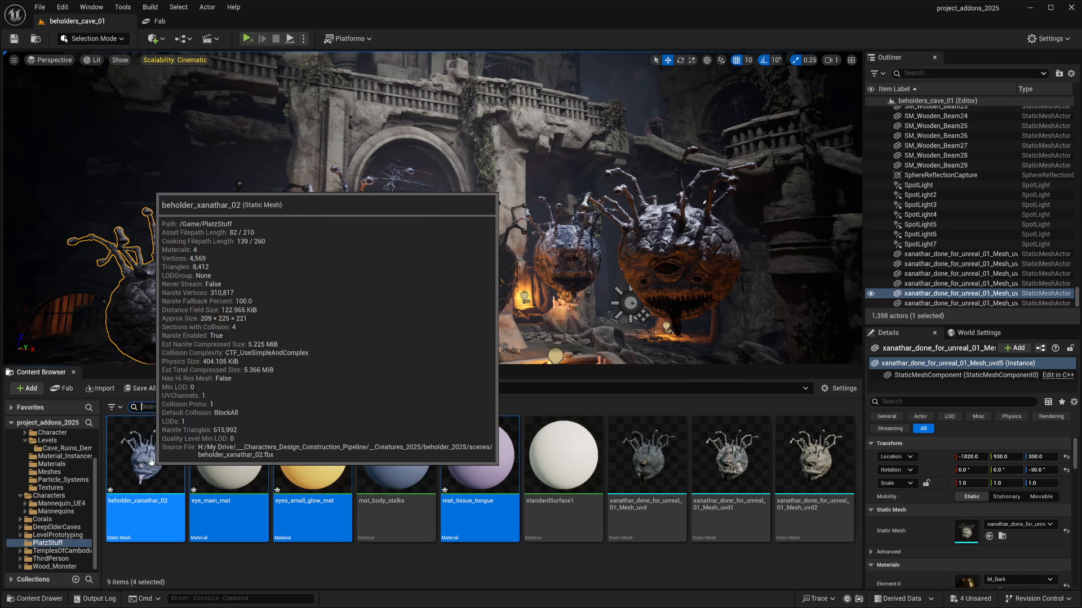
left_click(139, 389)
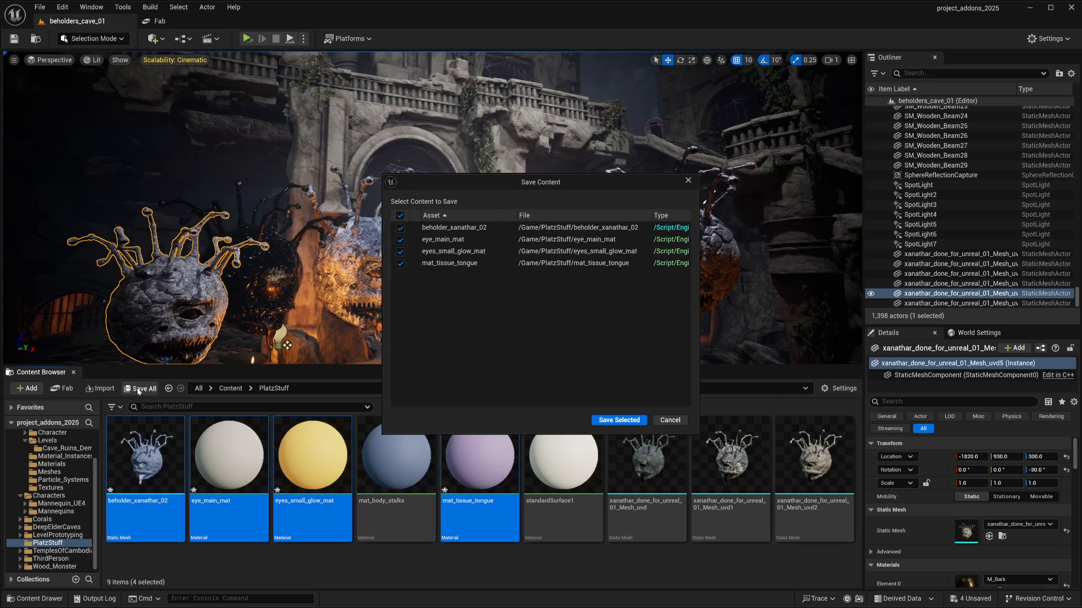
left_click(626, 420)
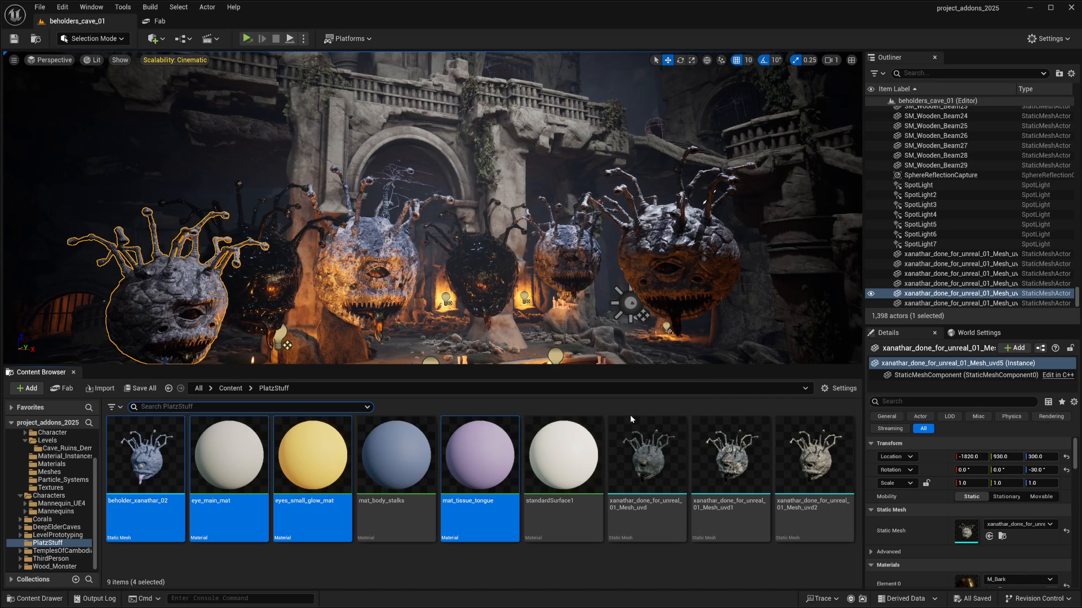
left_click_drag(617, 366, 617, 410)
- Open the beholder_xanathar_02 mesh in its own editor window beside the level and examine its body, eyes and eyestalks up close
right_click_drag(529, 315, 555, 386)
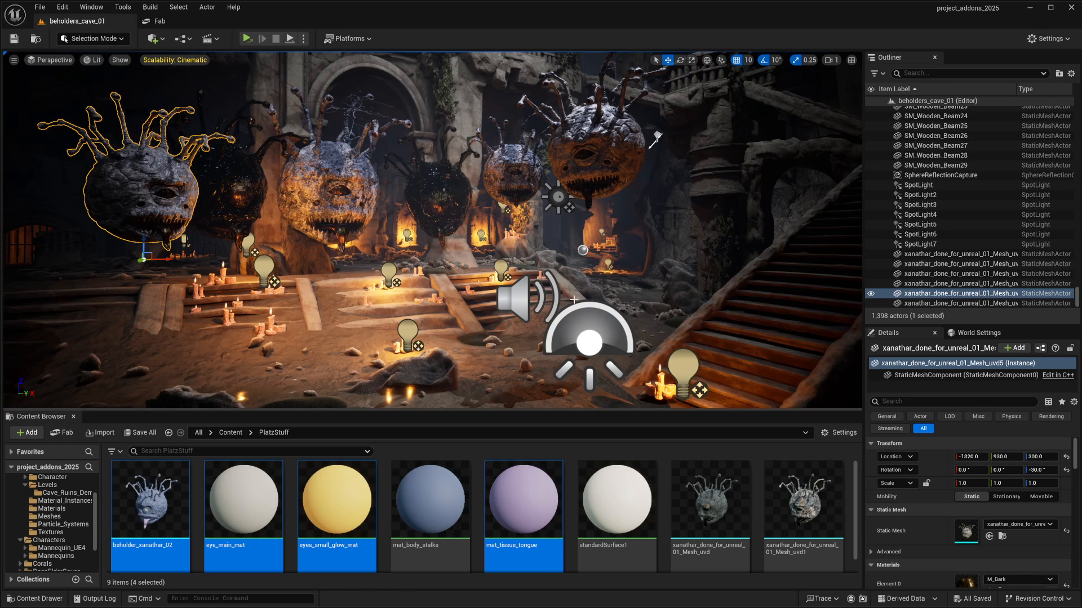
left_click(150, 524)
double_click(149, 525)
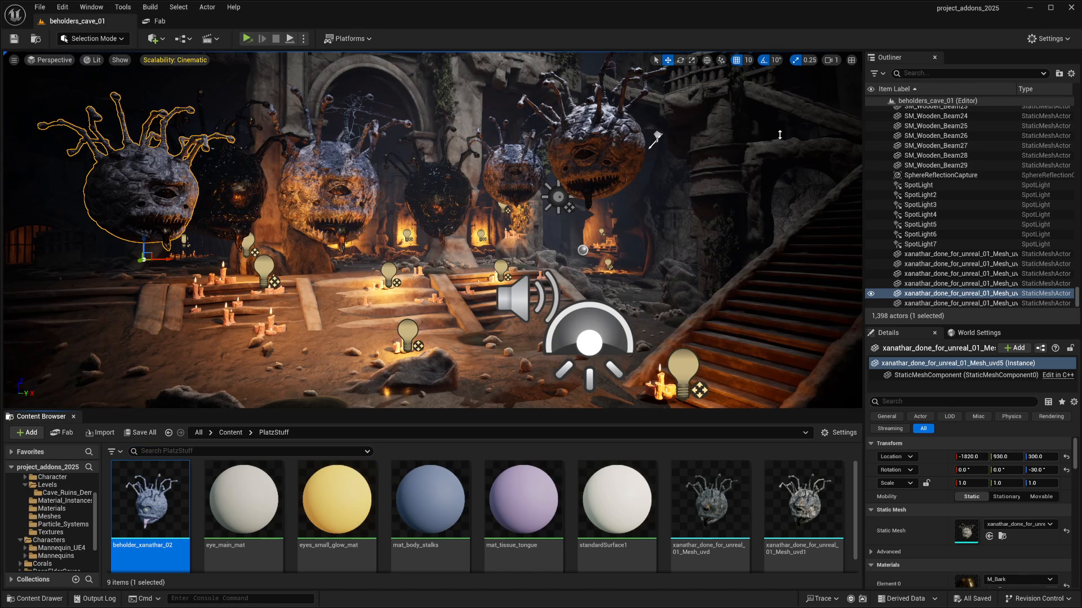
left_click_drag(0, 28, 838, 25)
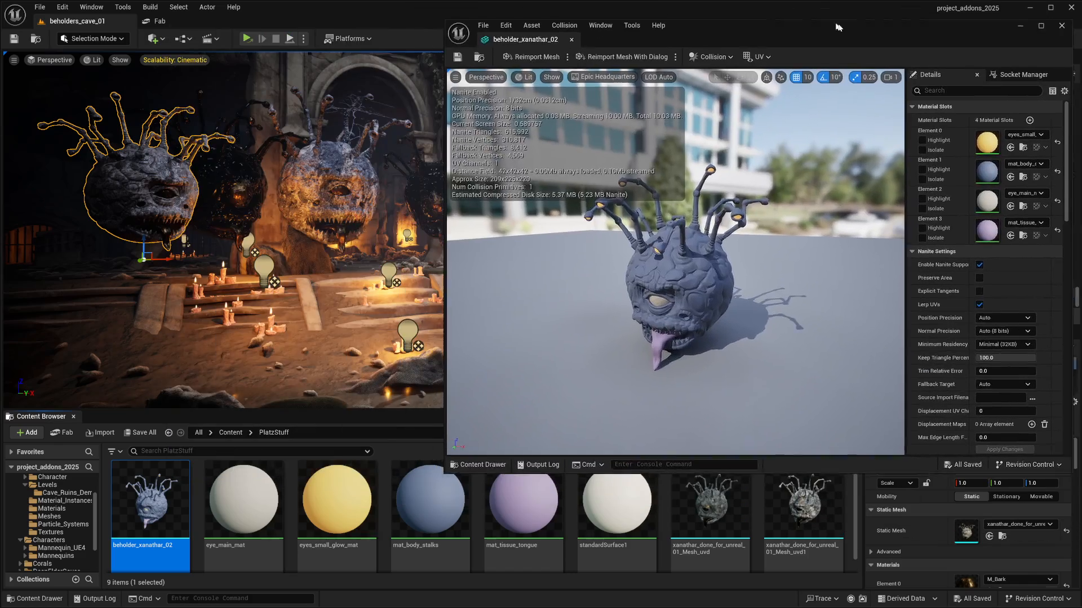
right_click_drag(791, 217, 815, 175)
key("s")
key("q")
key("w")
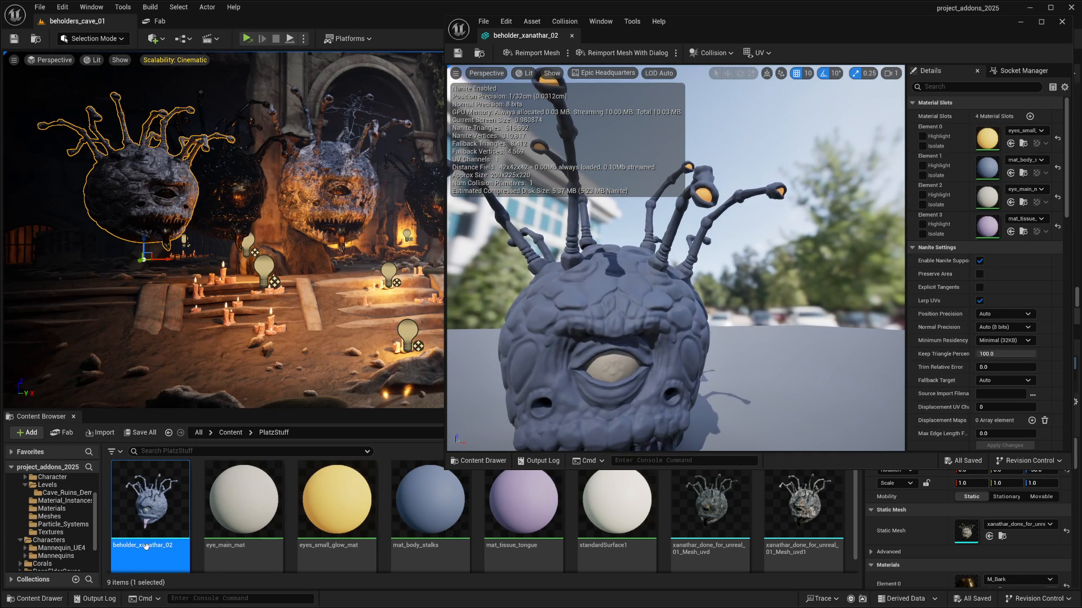
- Open the eyes_small_glow_mat material and spread out its graph, moving the orange constant node clear of the MF_PhongToMetalRoughness node
left_click(326, 509)
double_click(326, 509)
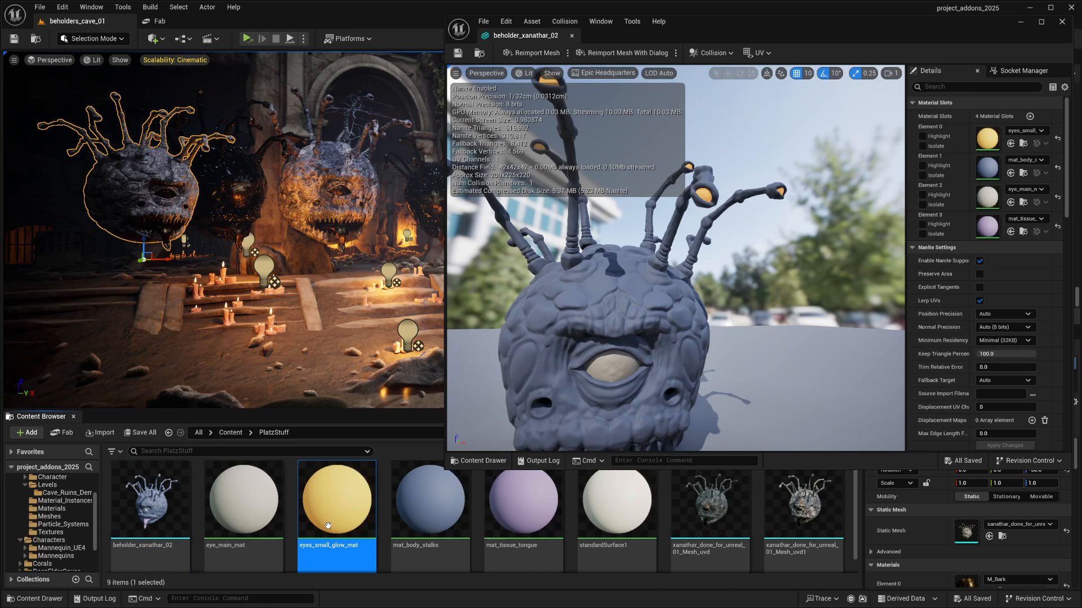
right_click_drag(774, 249, 912, 298)
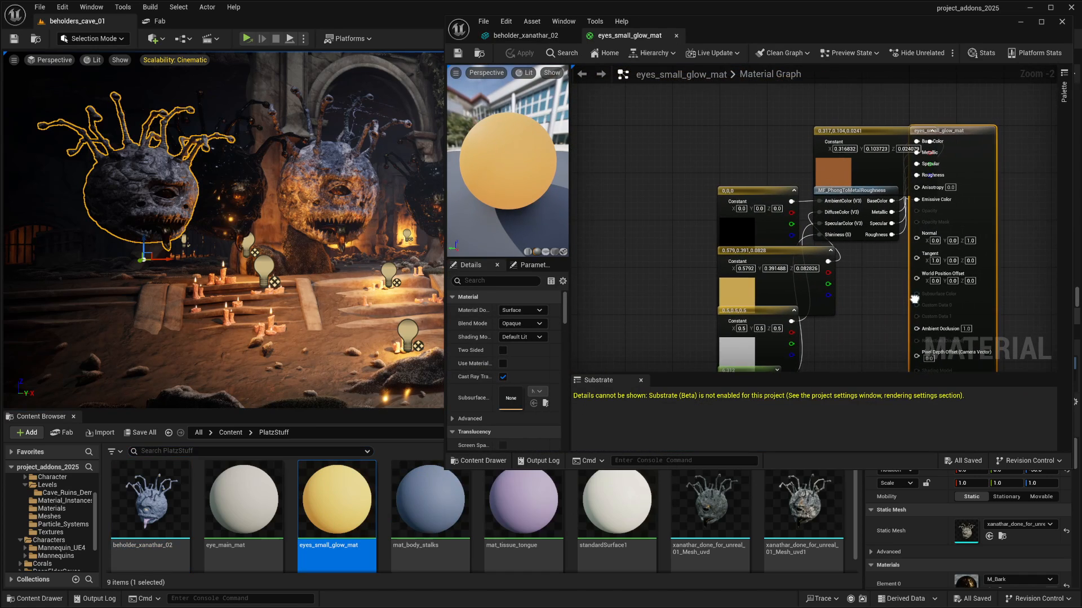
left_click_drag(773, 187, 680, 181)
left_click_drag(857, 181, 801, 314)
left_click_drag(741, 229, 718, 194)
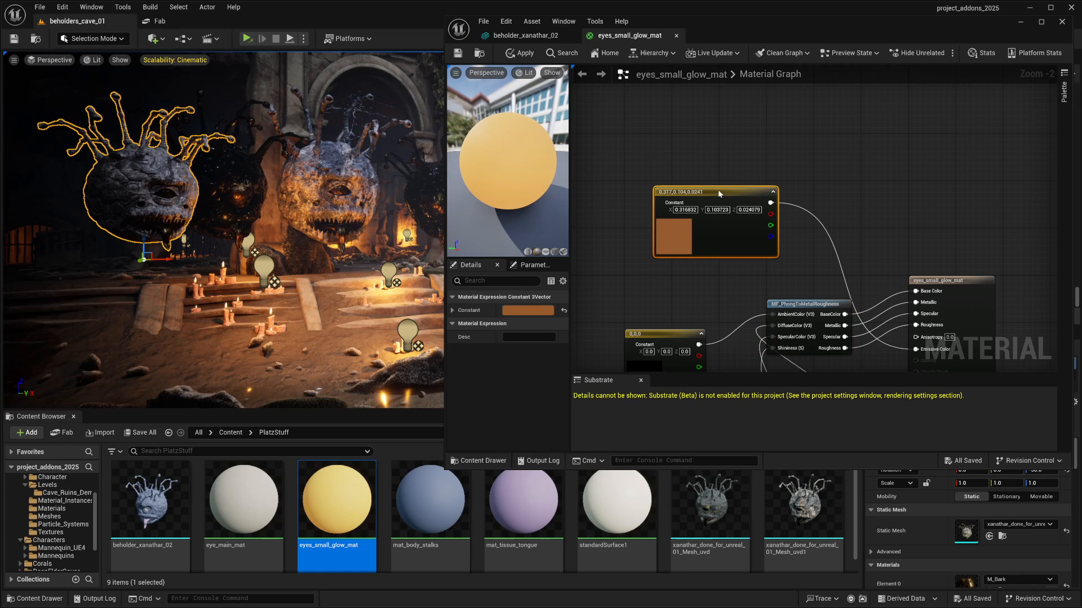
- Spread out the constant nodes feeding MF_PhongToMetalRoughness so the black, yellow, grey and shininess nodes no longer overlap
right_click_drag(922, 196, 911, 90)
right_click_drag(845, 88, 891, 133)
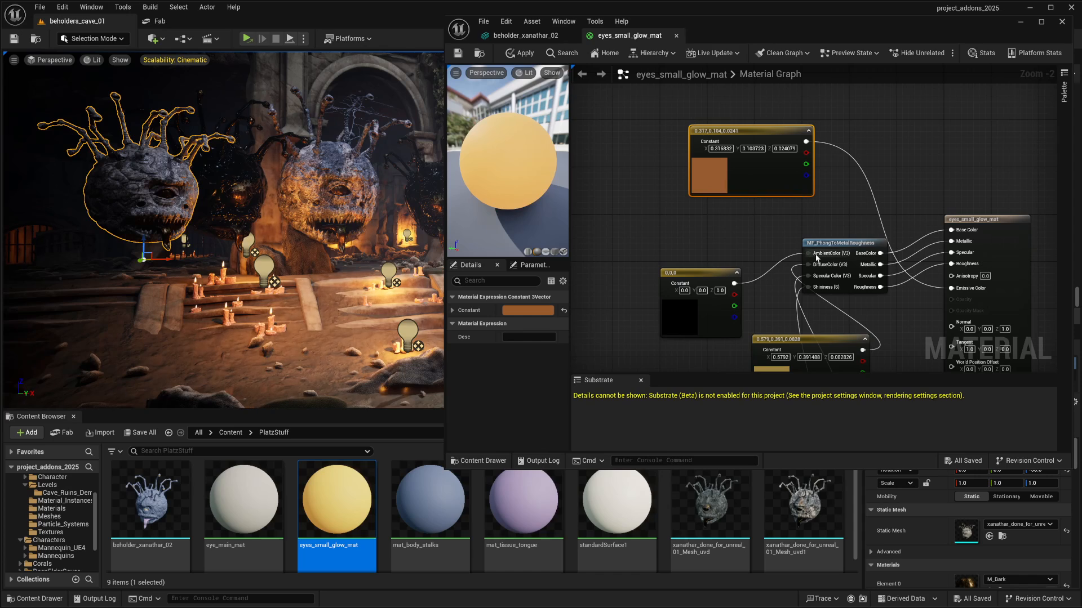
left_click_drag(859, 250, 854, 239)
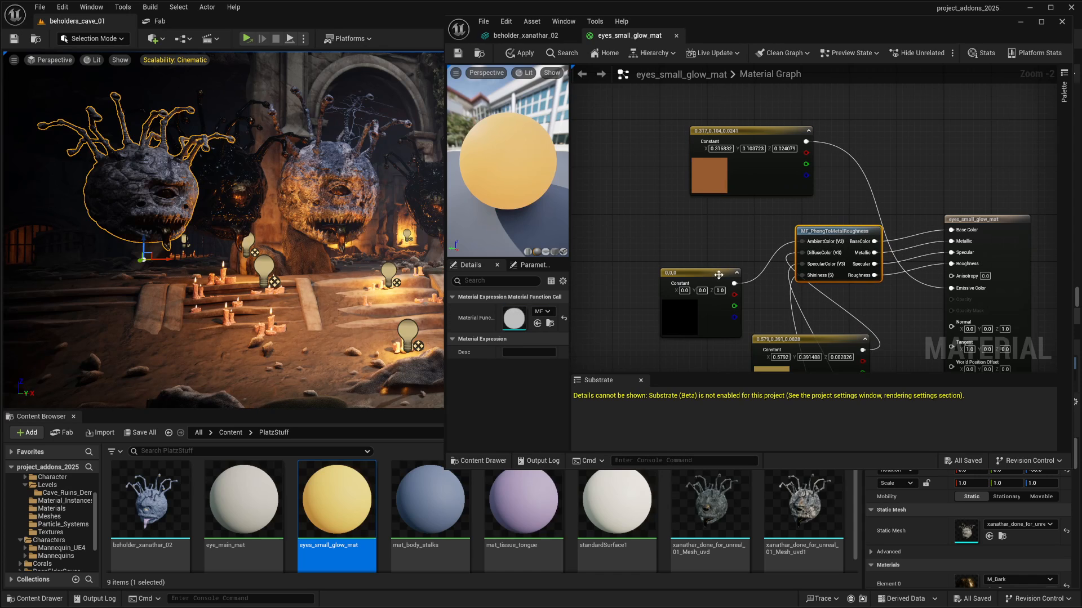
left_click_drag(717, 274, 692, 250)
left_click_drag(807, 338, 674, 311)
left_click_drag(666, 255, 632, 221)
left_click_drag(683, 314, 660, 297)
right_click_drag(770, 301, 732, 174)
left_click_drag(755, 272, 645, 260)
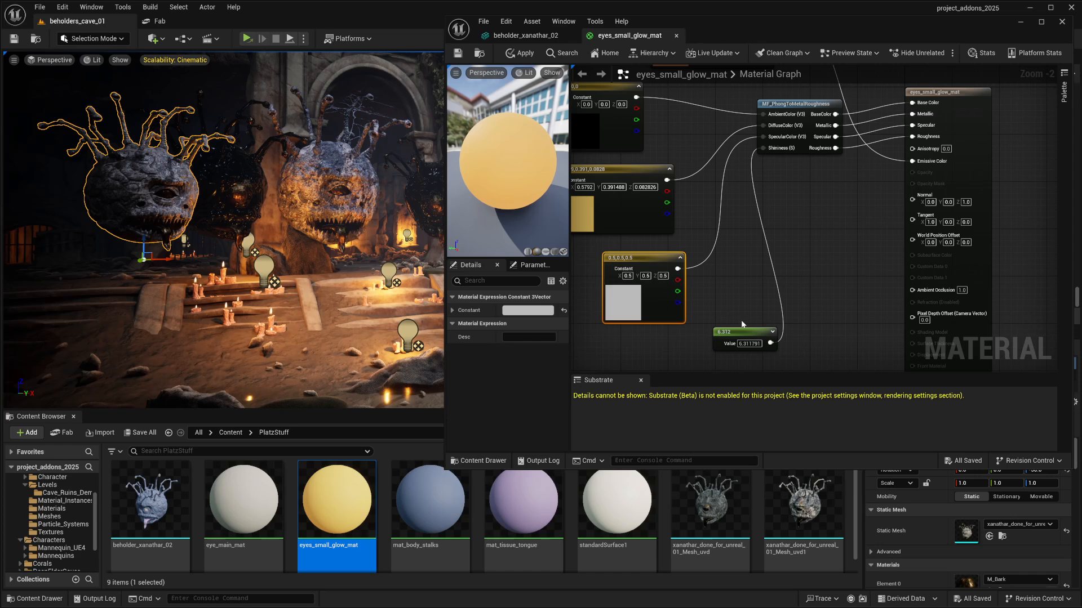
left_click_drag(743, 328, 750, 250)
- Shift the MF_PhongToMetalRoughness node slightly away from the material output node and save eyes_small_glow_mat
right_click_drag(810, 175, 775, 300)
scroll(775, 300, "up", 2)
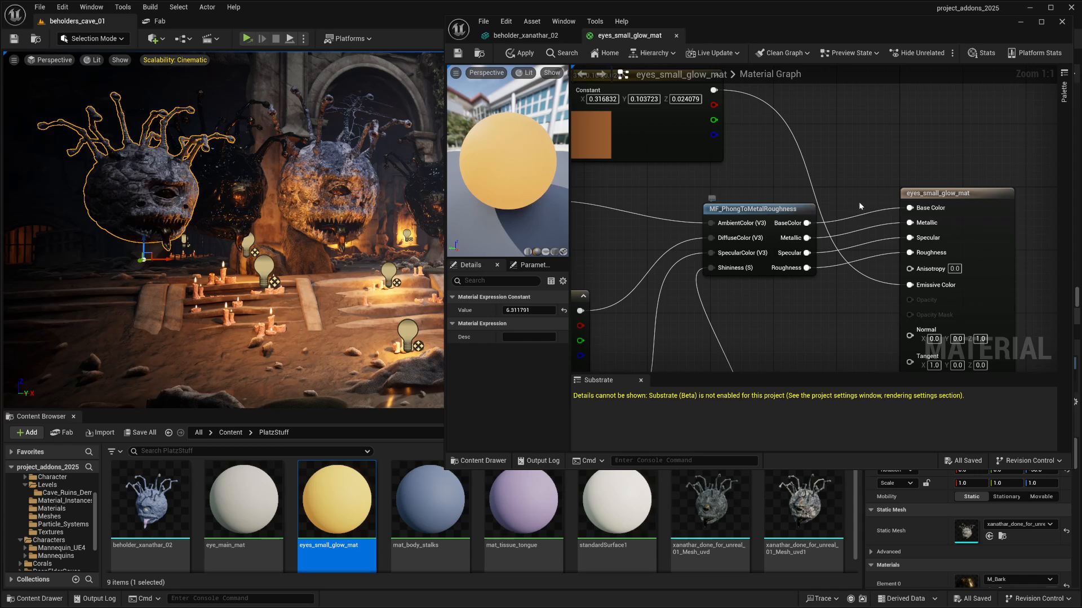
right_click_drag(847, 300, 836, 320)
left_click_drag(747, 235, 734, 236)
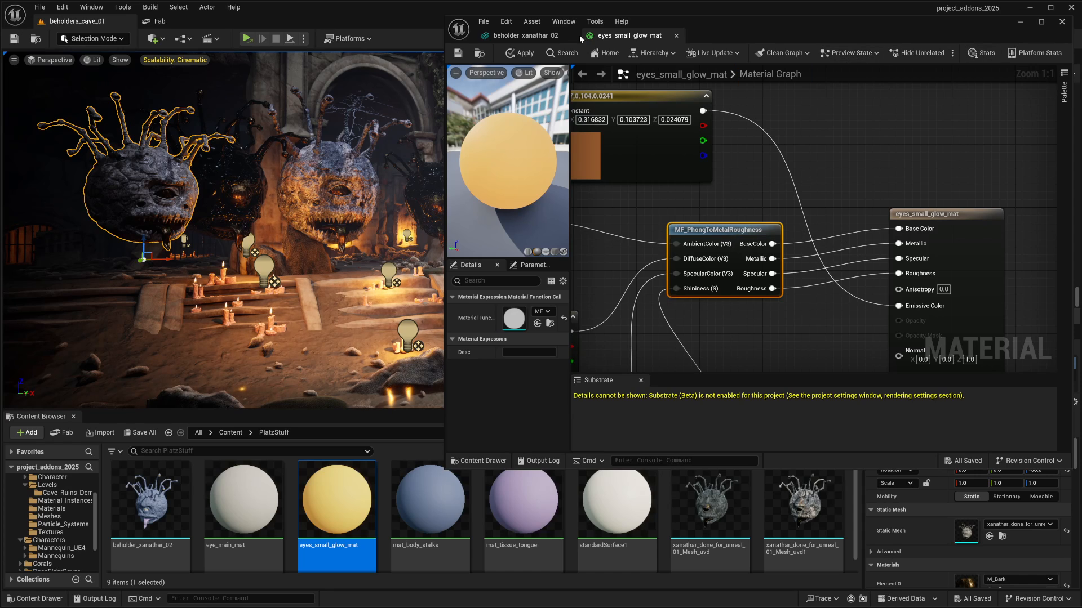
left_click(457, 53)
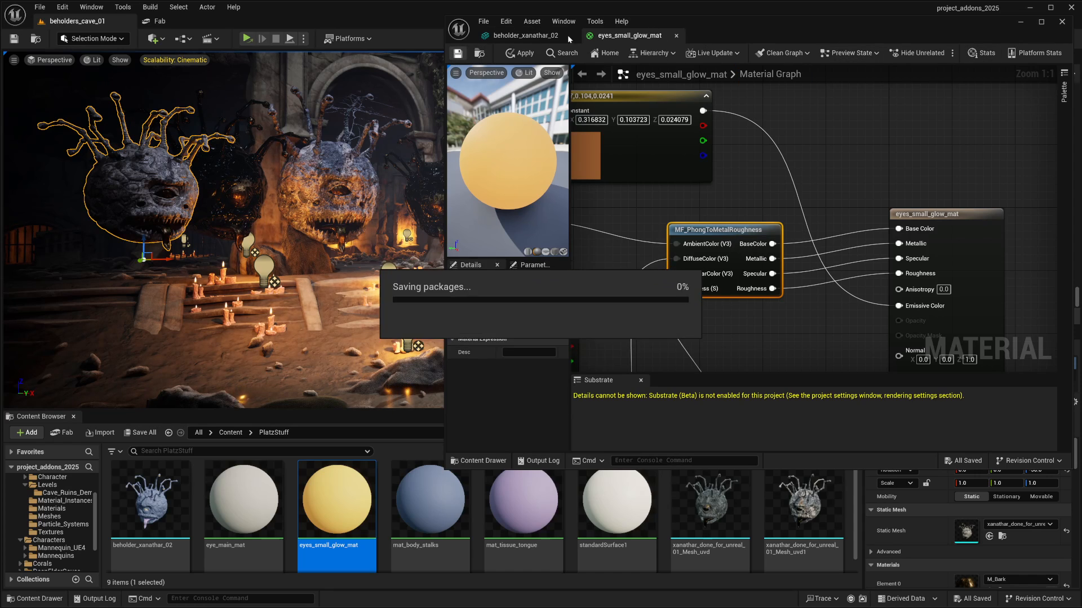
- Open the older xanathar_done_for_unreal_01_Mesh_uvd1 mesh from PlatzStuff to check which materials it uses
left_click(567, 35)
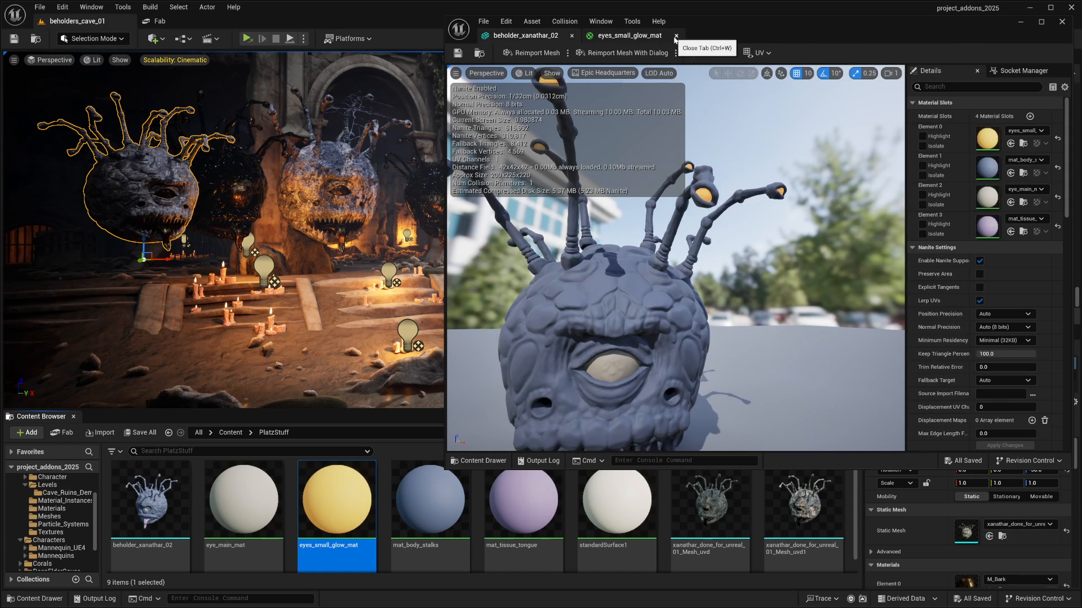
left_click(415, 521)
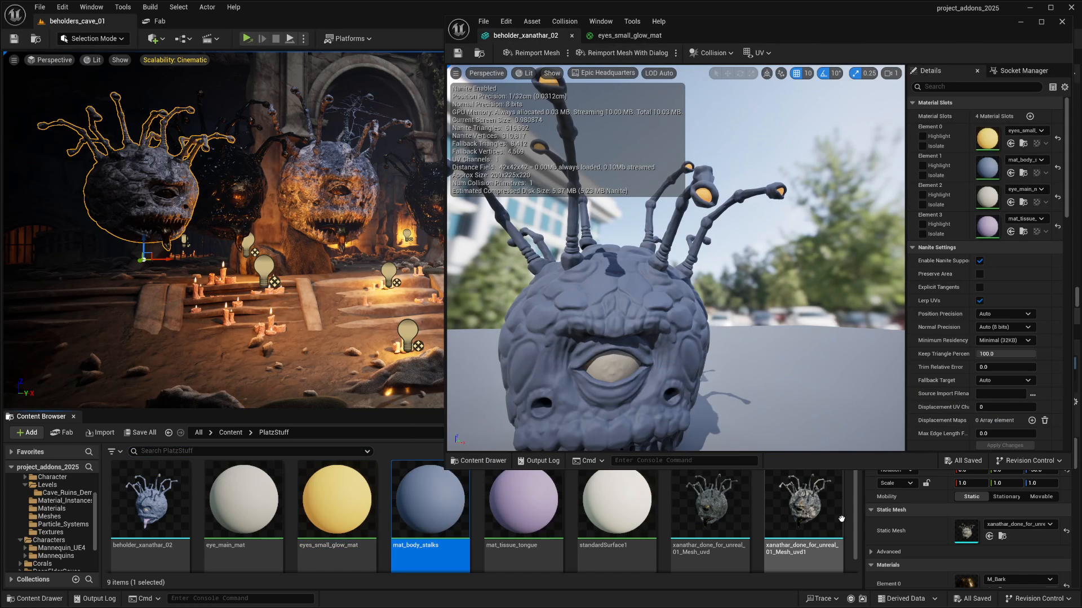
left_click(820, 517)
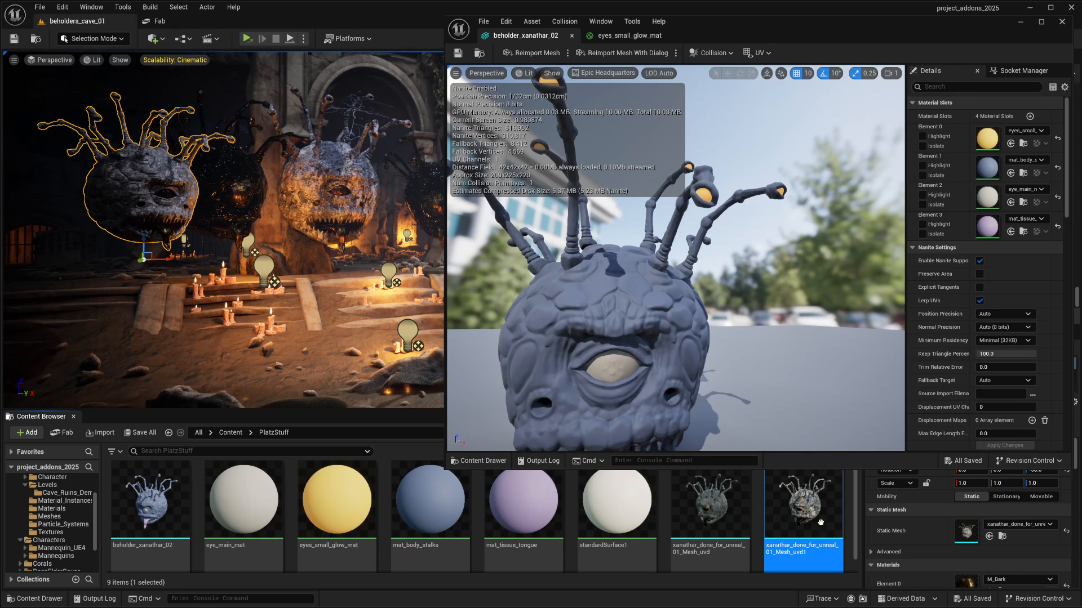
double_click(820, 522)
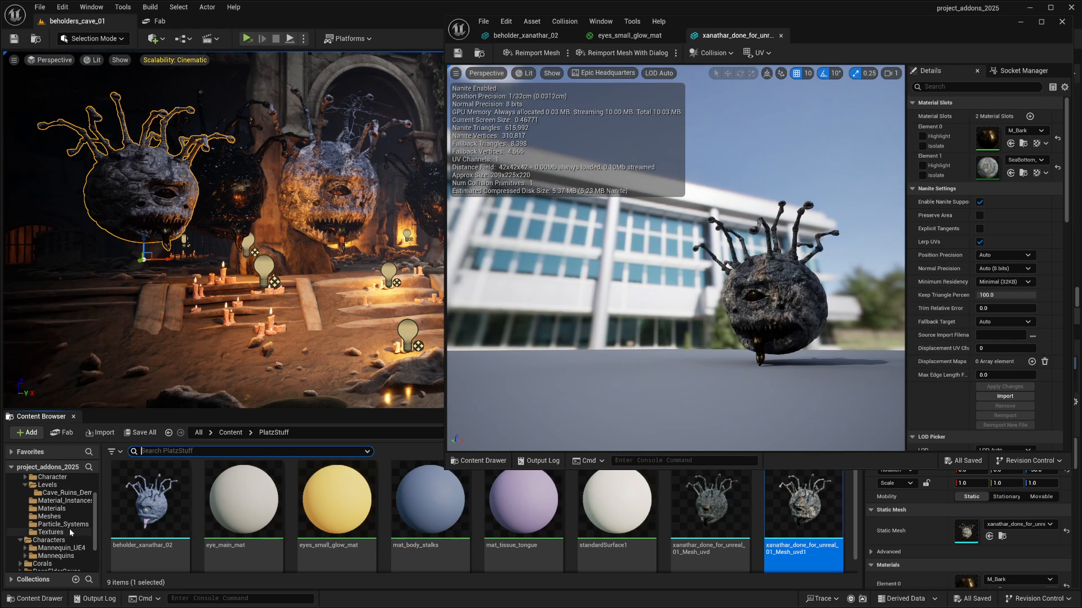
- Assign SeaBottom_MI from the Corals Materials folder to the body slot, Element 1, of beholder_xanathar_02 and inspect the mesh
scroll(67, 533, "down", 3)
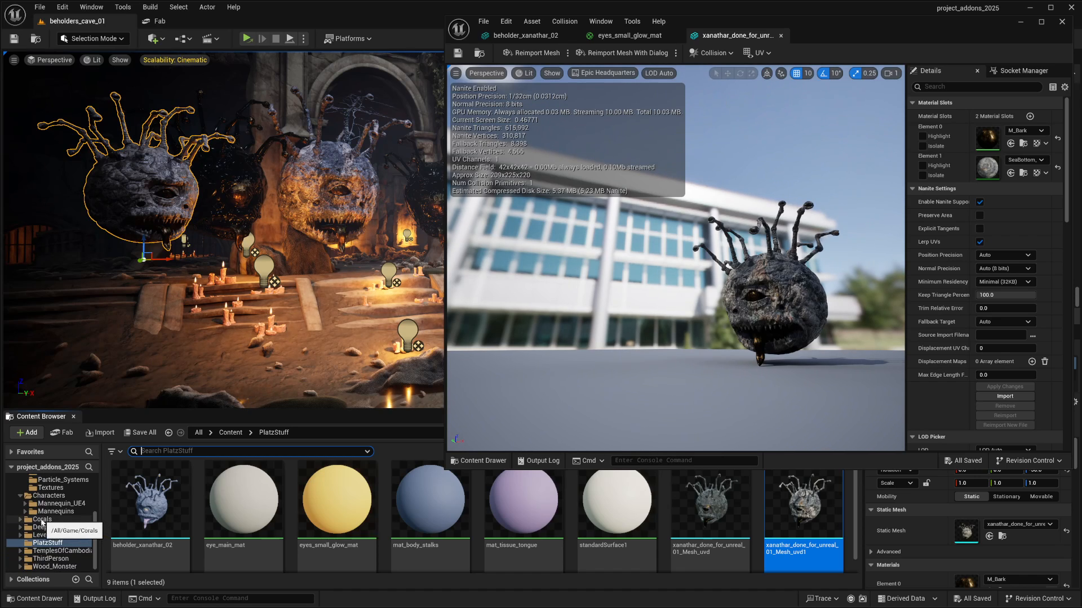
left_click(41, 520)
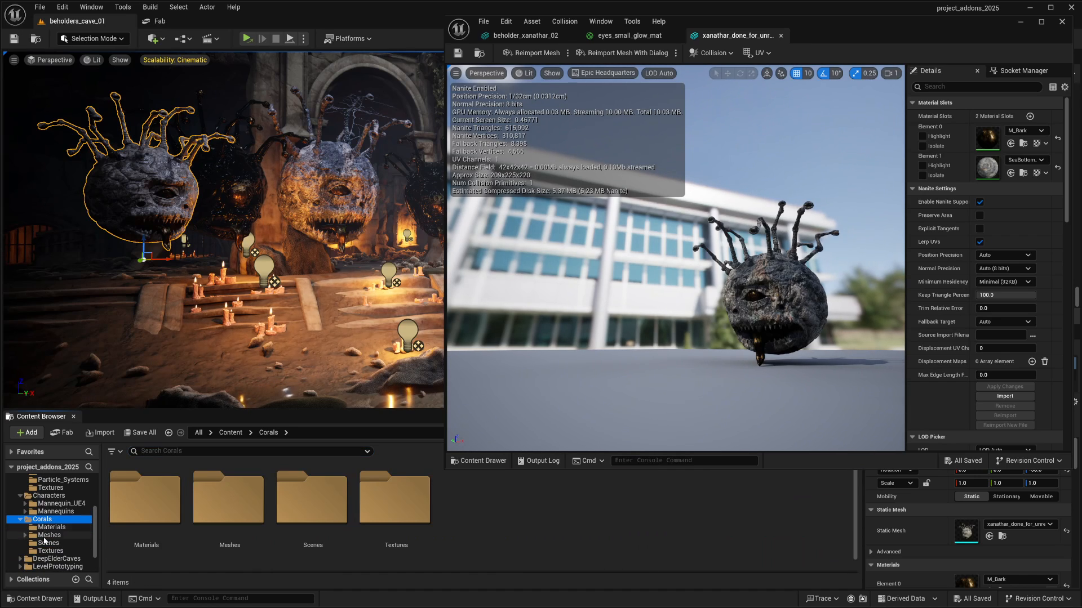
left_click(43, 537)
left_click(49, 527)
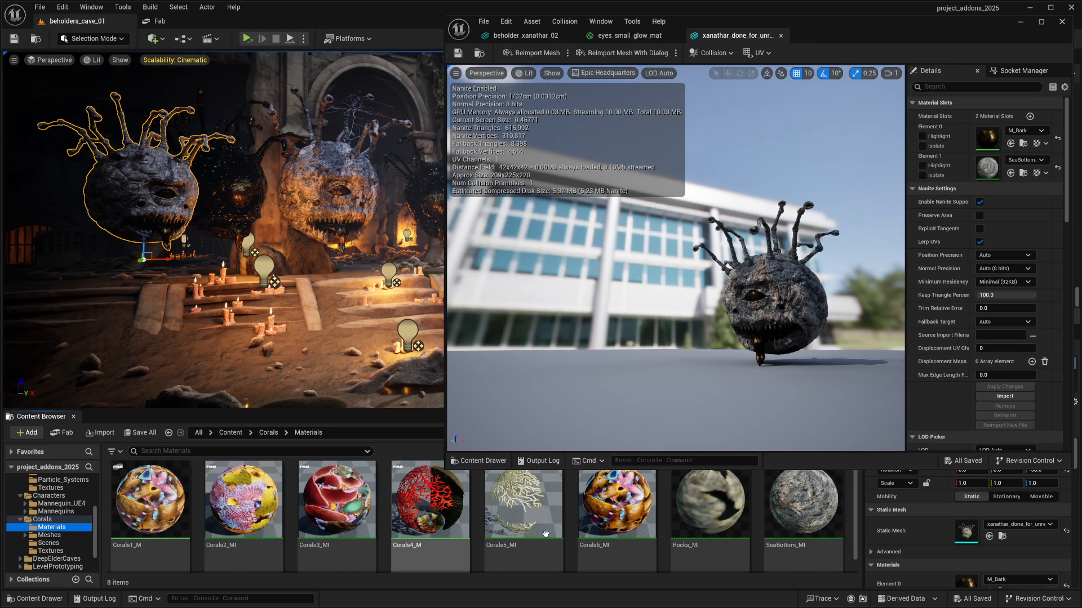
left_click(810, 514)
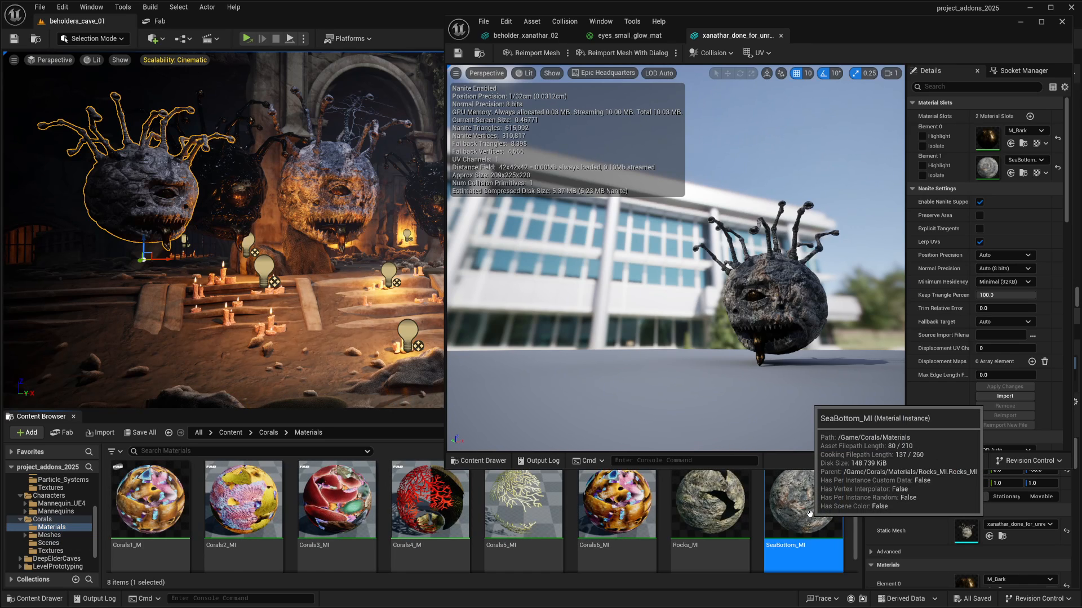
left_click(650, 39)
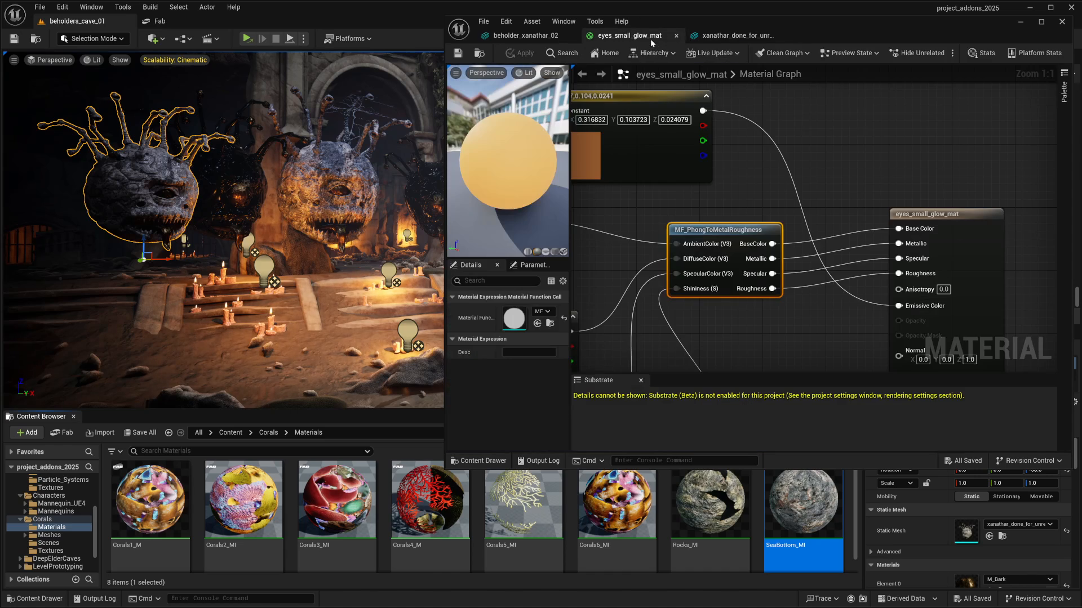
left_click(564, 36)
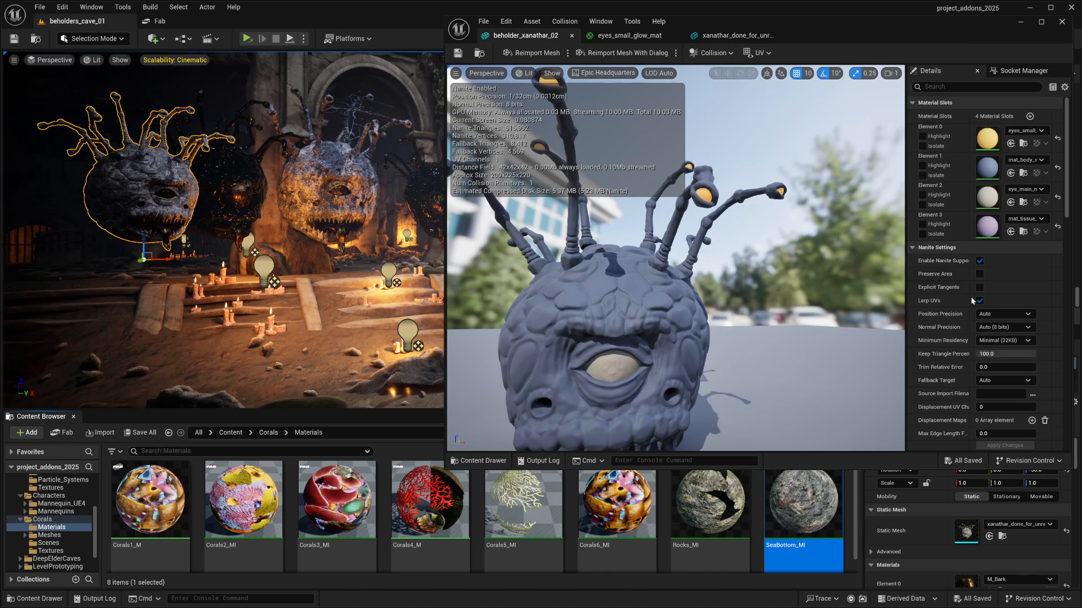
left_click(1010, 174)
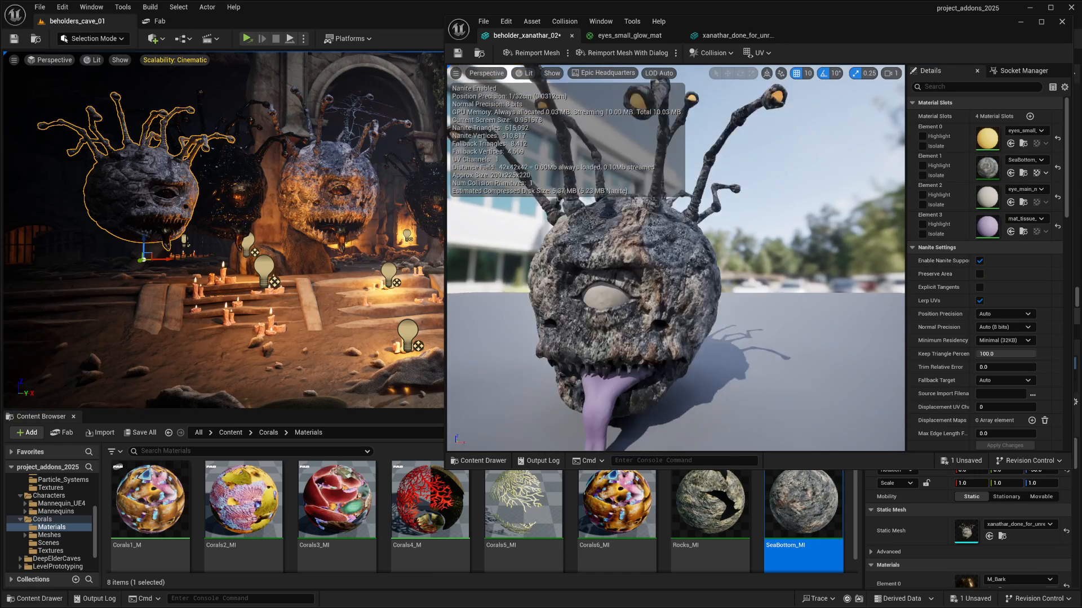
right_click_drag(676, 258, 640, 240)
mouse_move(774, 351)
right_mouse_down()
mouse_move(761, 343)
mouse_move(789, 338)
mouse_move(775, 352)
right_mouse_up()
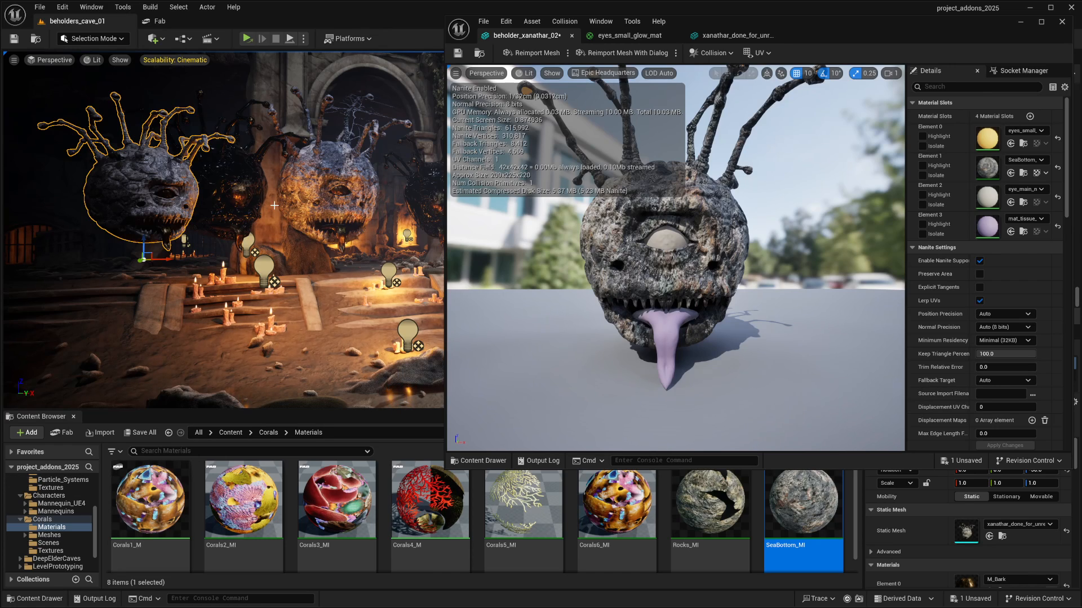
- Locate M_Bark through the dark beholder in the level and assign it to the tongue slot, Element 3, of beholder_xanathar_02
left_click(227, 197)
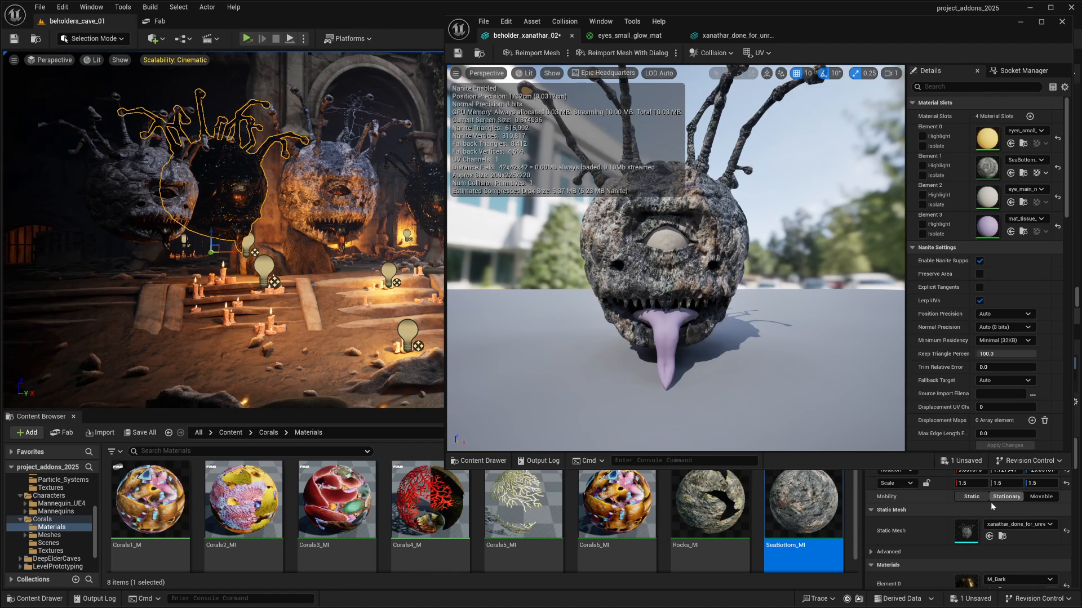
scroll(1001, 573, "down", 2)
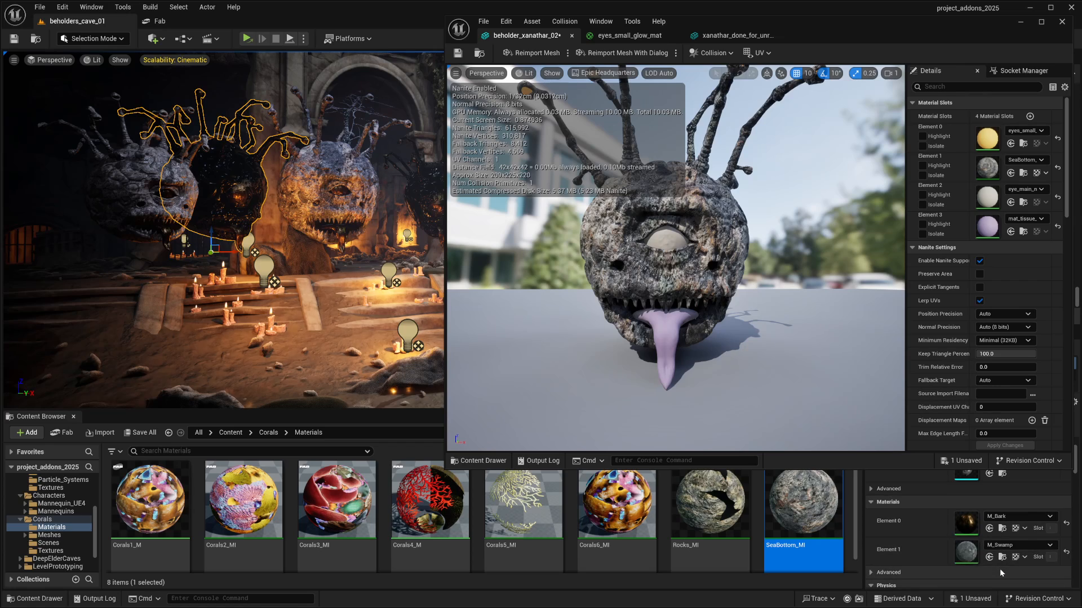
left_click(1002, 529)
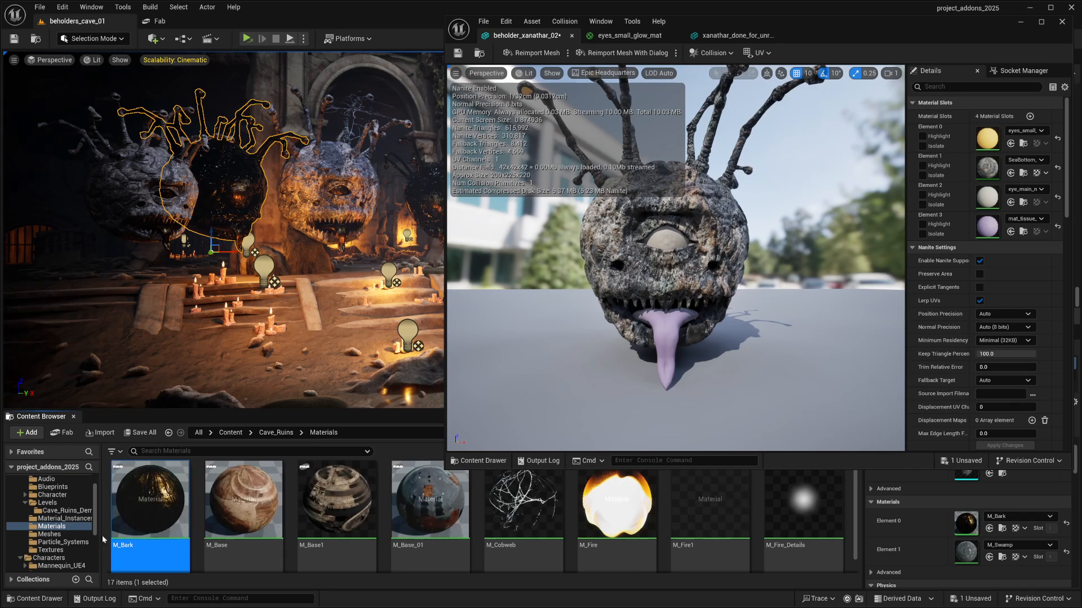
scroll(47, 521, "up", 1)
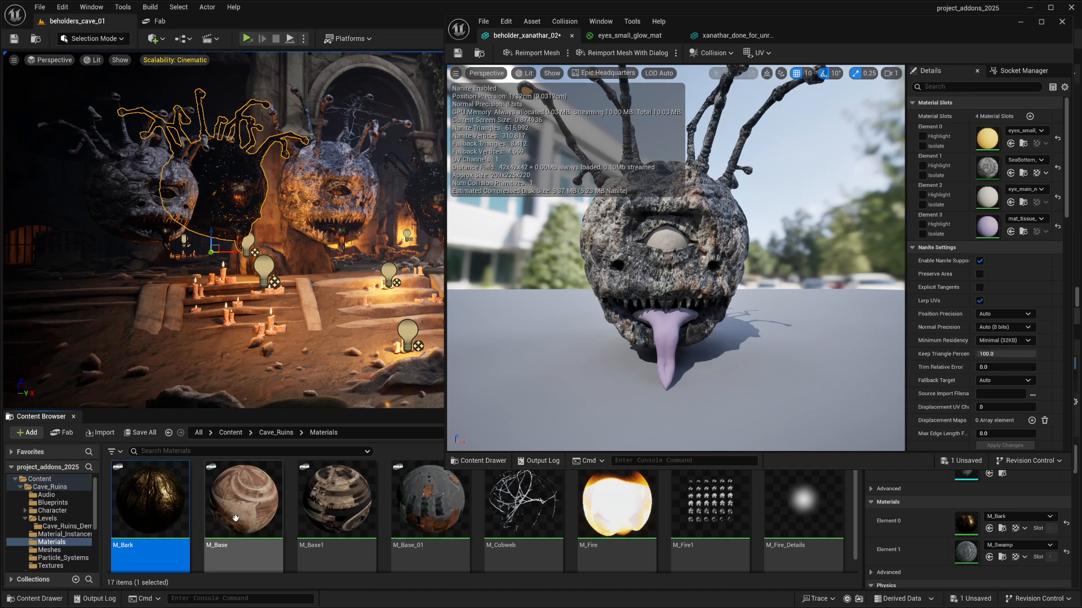
left_click(1012, 233)
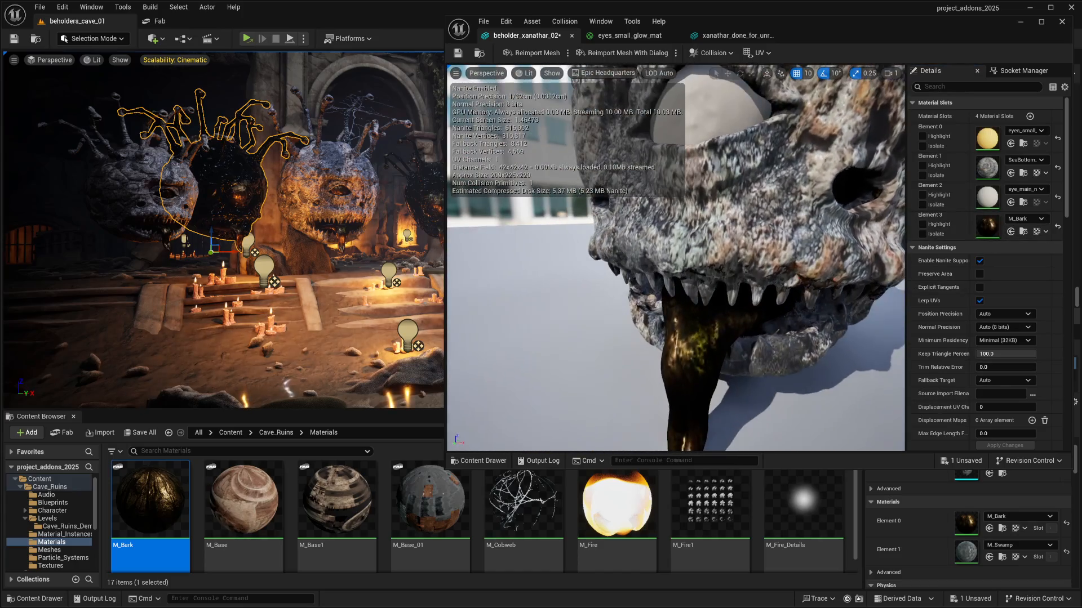
mouse_move(676, 258)
right_mouse_down()
mouse_move(679, 267)
mouse_move(677, 251)
mouse_move(668, 256)
right_mouse_up()
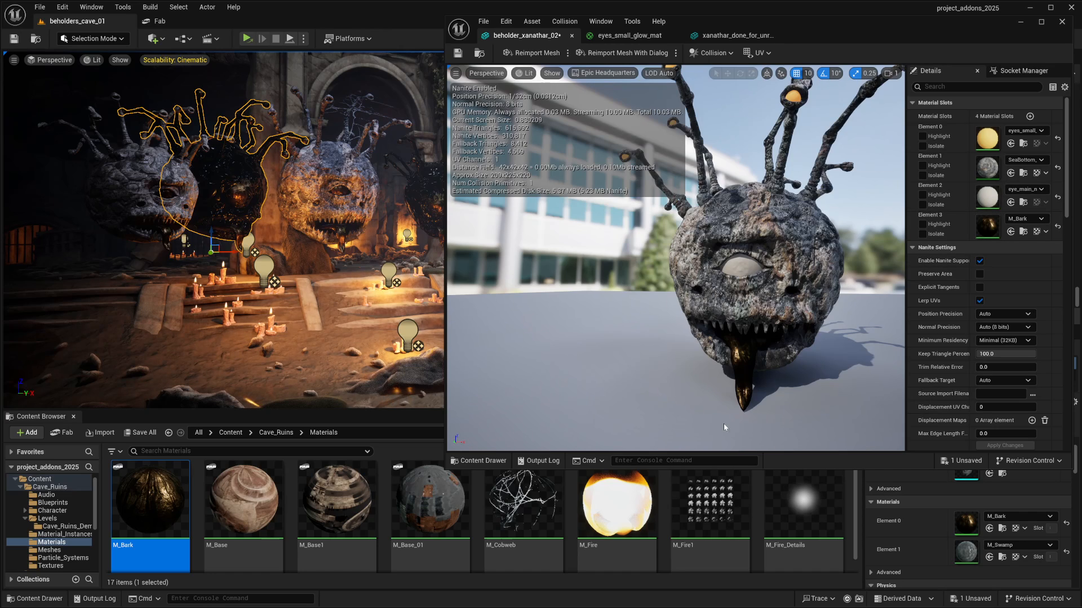
- Try M_Fire on the main eye slot, Element 2, of beholder_xanathar_02, and replace it with M_Bark
left_click(618, 524)
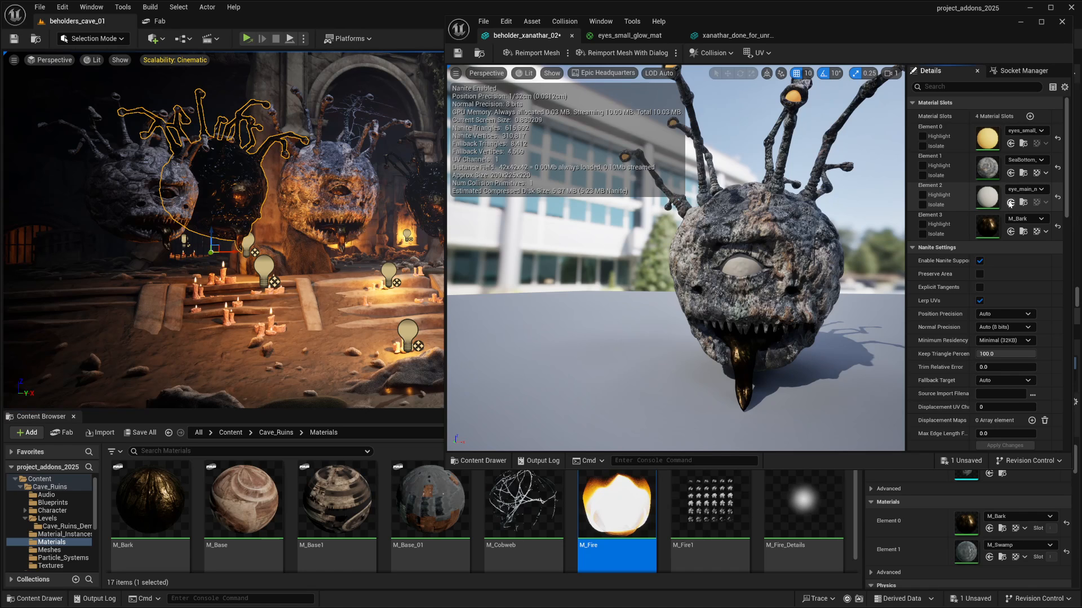
mouse_move(792, 299)
left_mouse_down()
mouse_move(812, 305)
mouse_move(804, 242)
mouse_move(789, 271)
mouse_move(780, 256)
mouse_move(786, 287)
left_mouse_up()
left_click(189, 500)
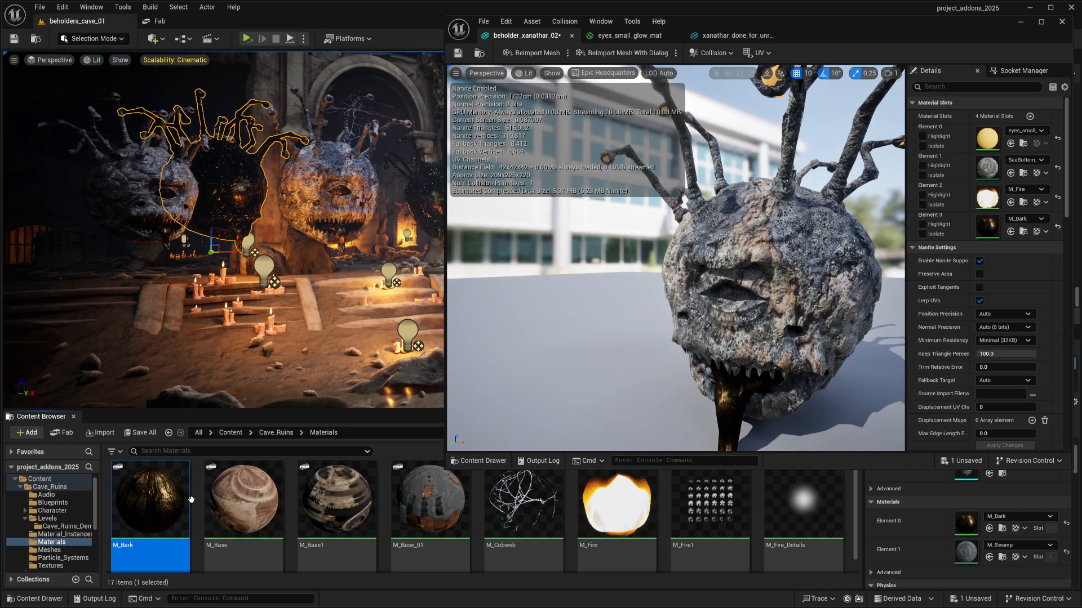
left_click(1011, 202)
right_click_drag(676, 258, 710, 262)
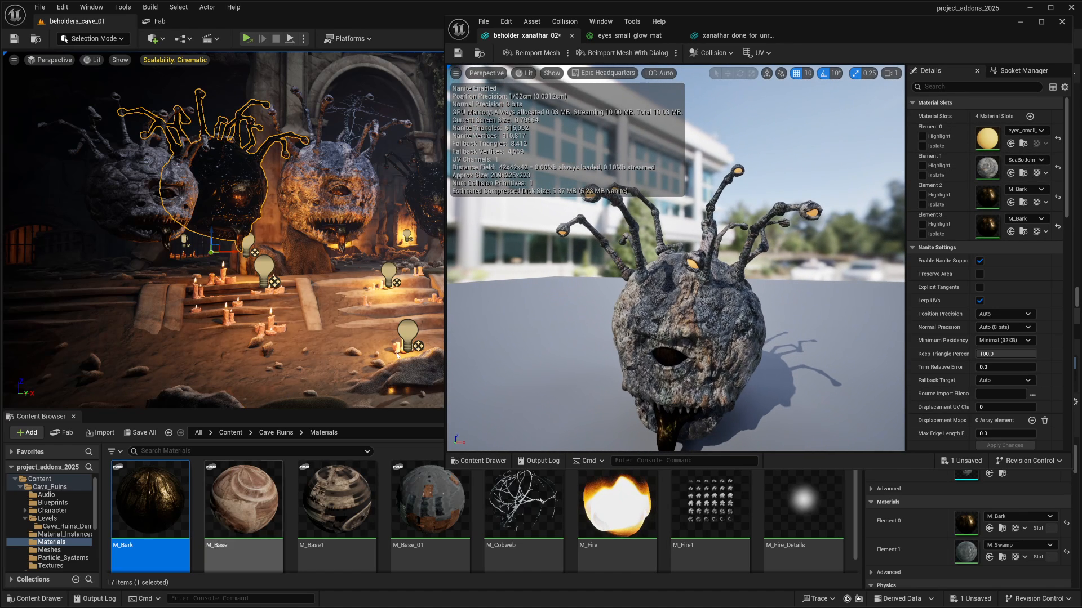
- Collapse the Cave_Ruins folder and select the beholder_xanathar_02 mesh in the PlatzStuff folder
left_click(14, 480)
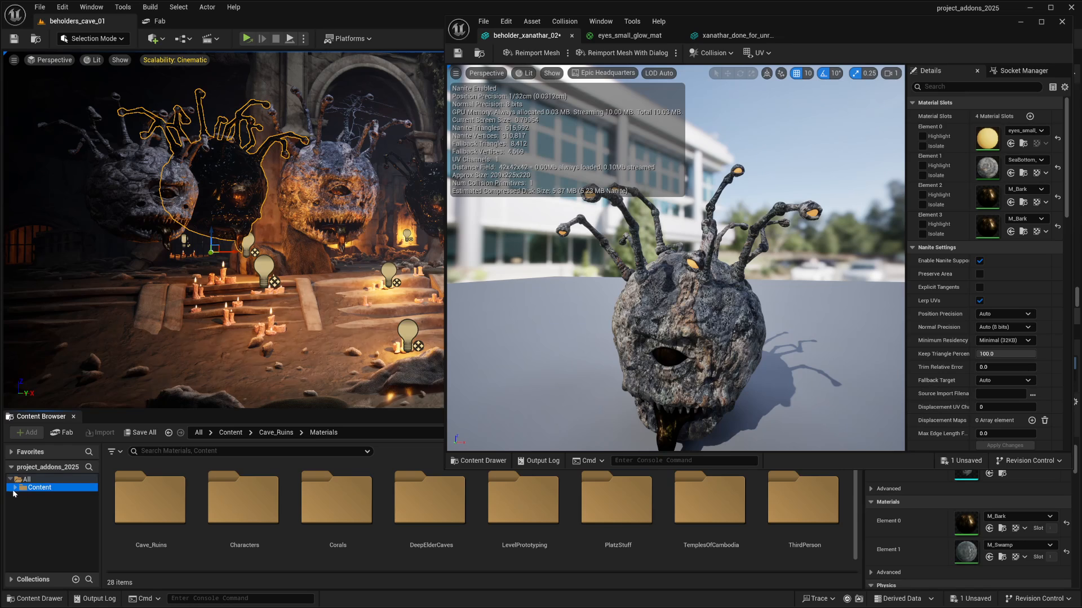
left_click(13, 488)
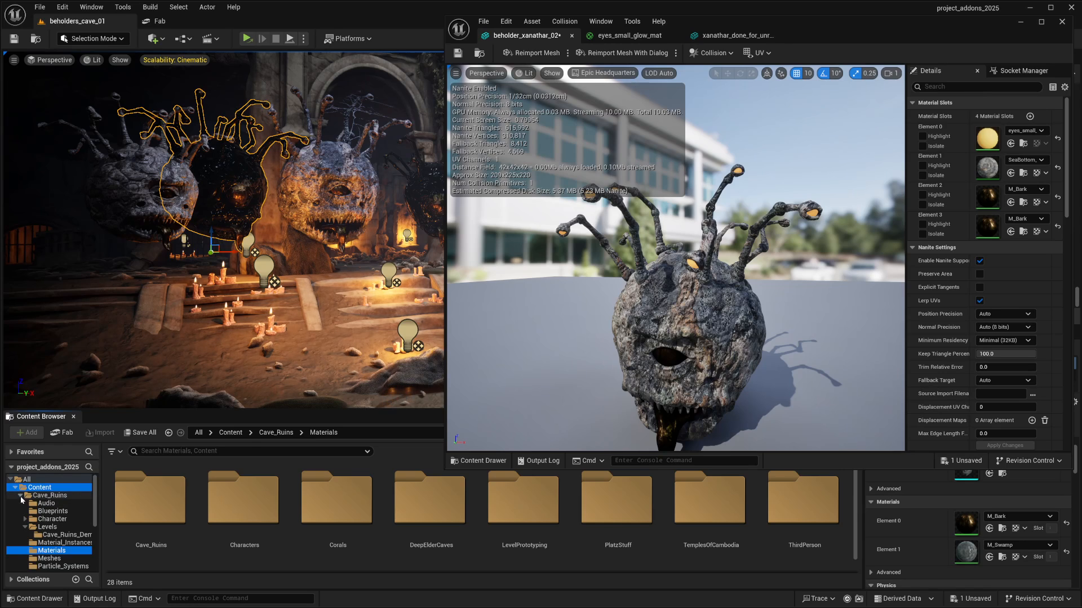
left_click(21, 497)
left_click(20, 528)
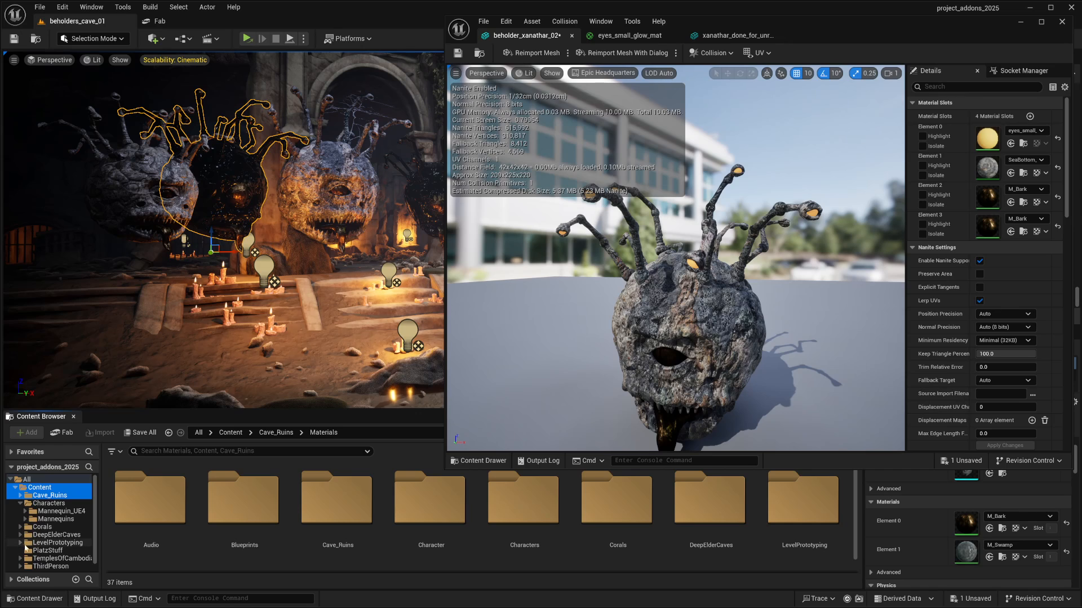
left_click(48, 551)
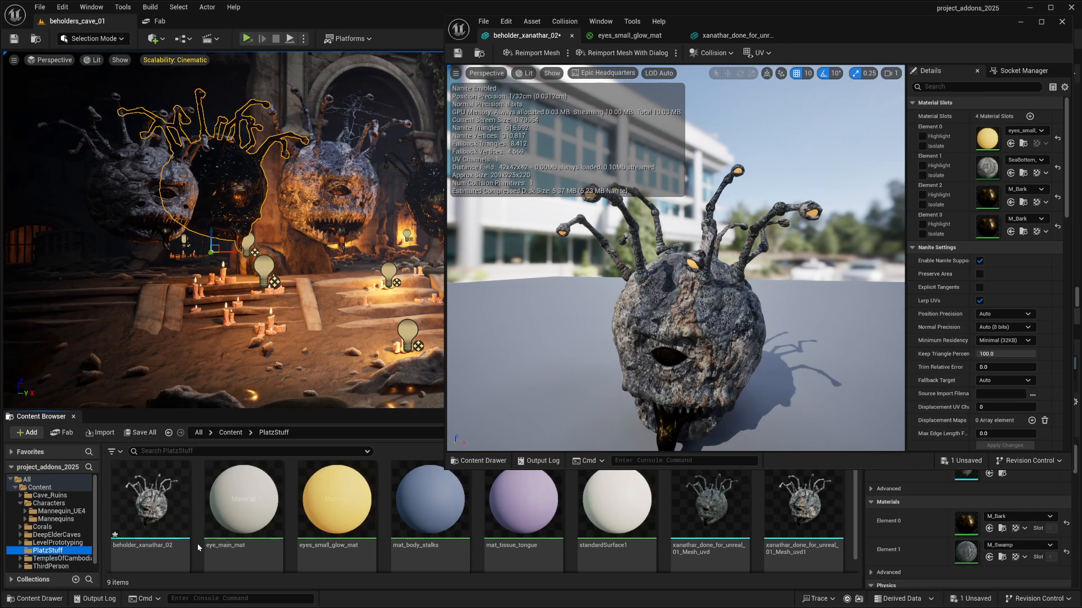
left_click(150, 499)
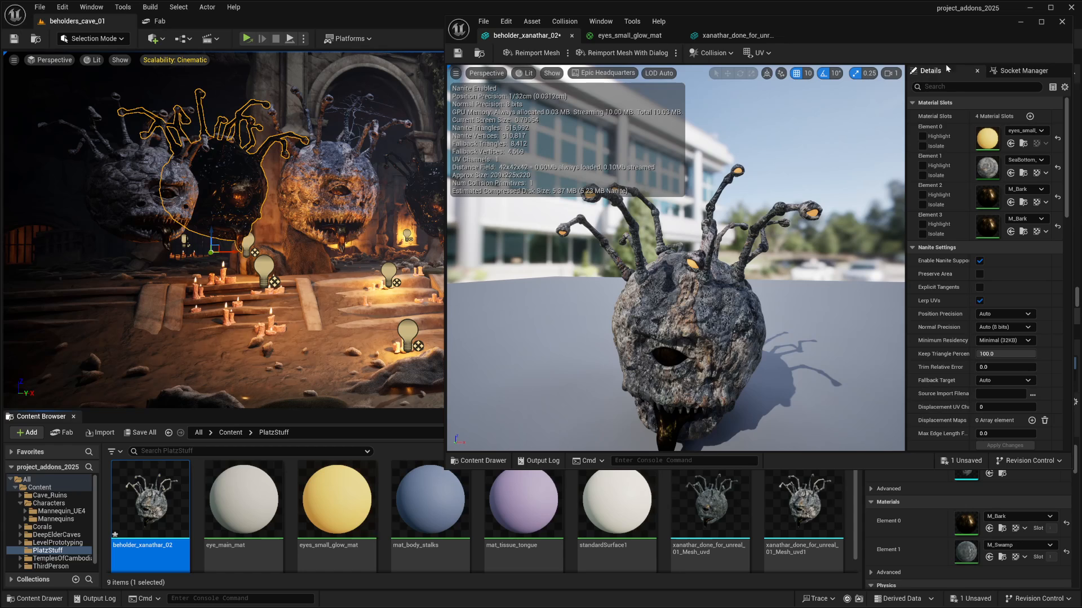
- Save the beholder_xanathar_02 mesh, close its editor window and bring the row of beholders in the level into view
left_click(459, 53)
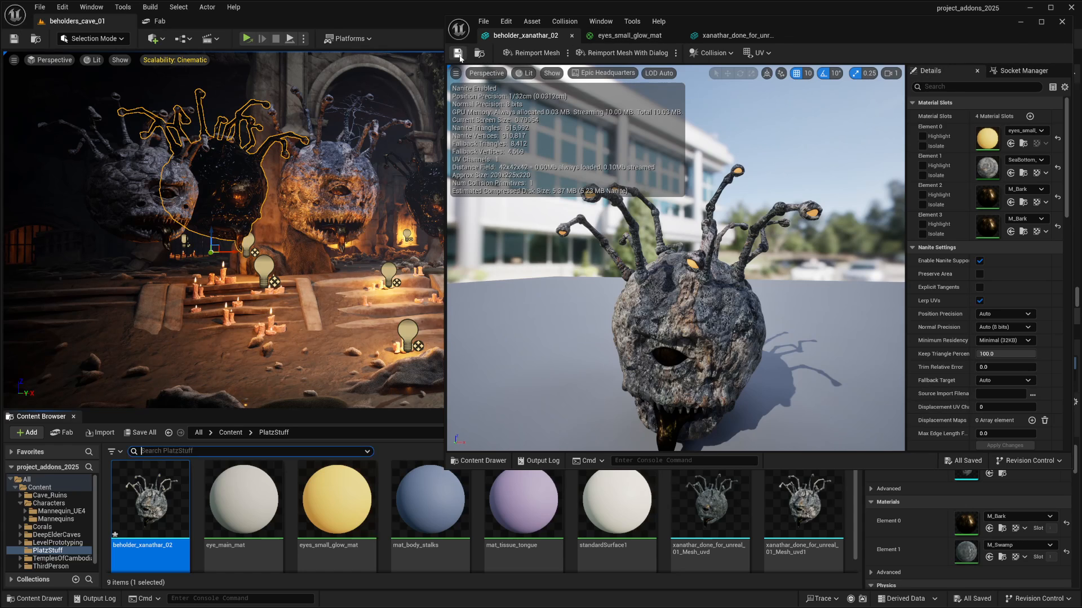
left_click(1062, 22)
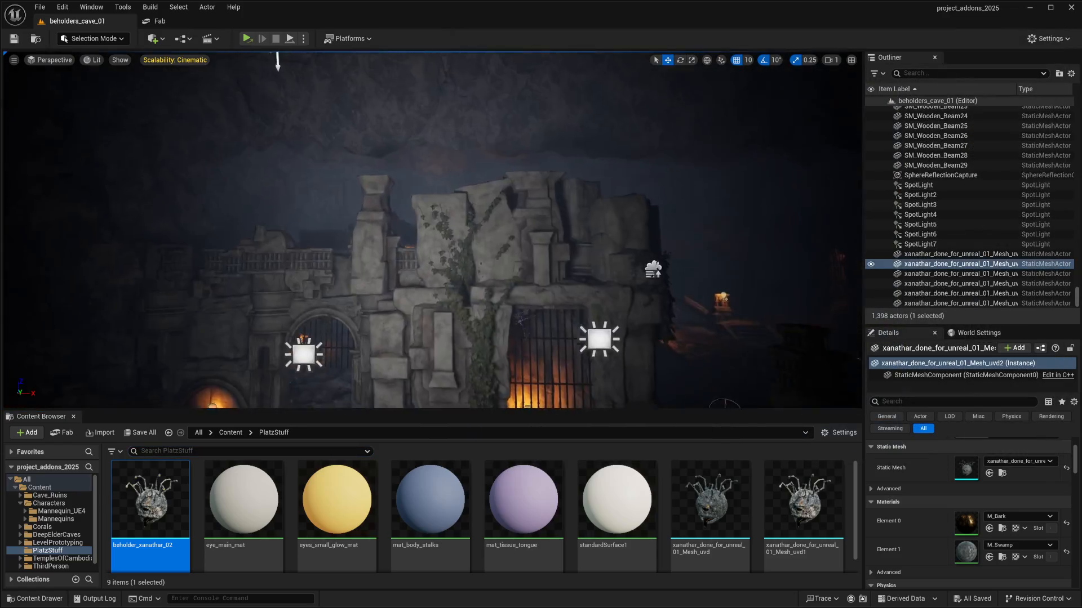
right_click_drag(432, 169, 433, 220)
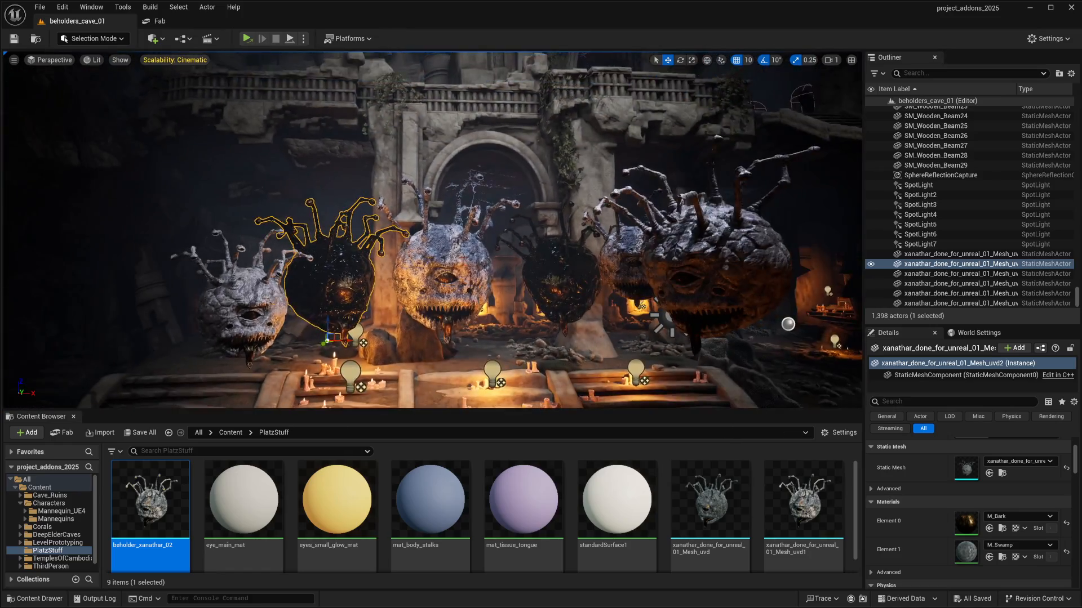
- Inspect the point lights around the candle-lit steps in front of the beholders by selecting them one after another
right_click_drag(555, 225, 555, 256)
left_click(522, 275)
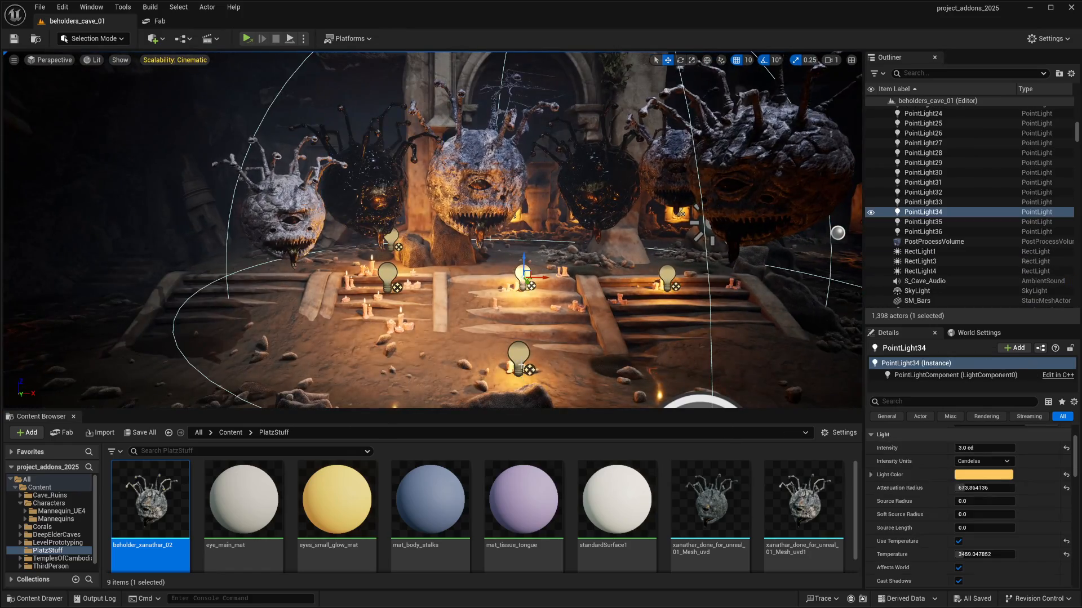
left_click(517, 349)
left_click(387, 275)
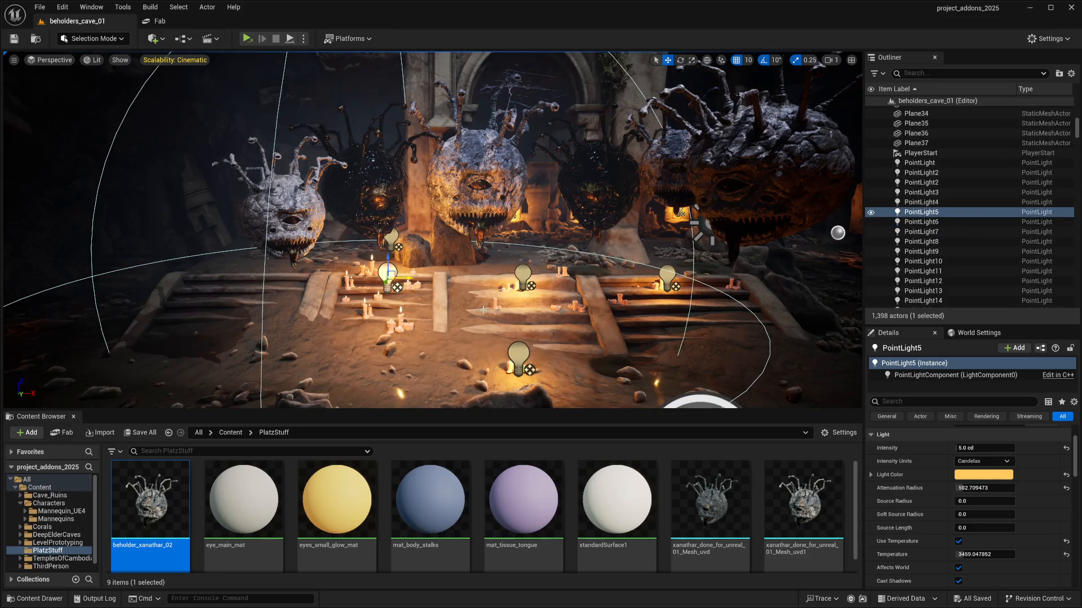
right_click_drag(387, 275, 416, 220)
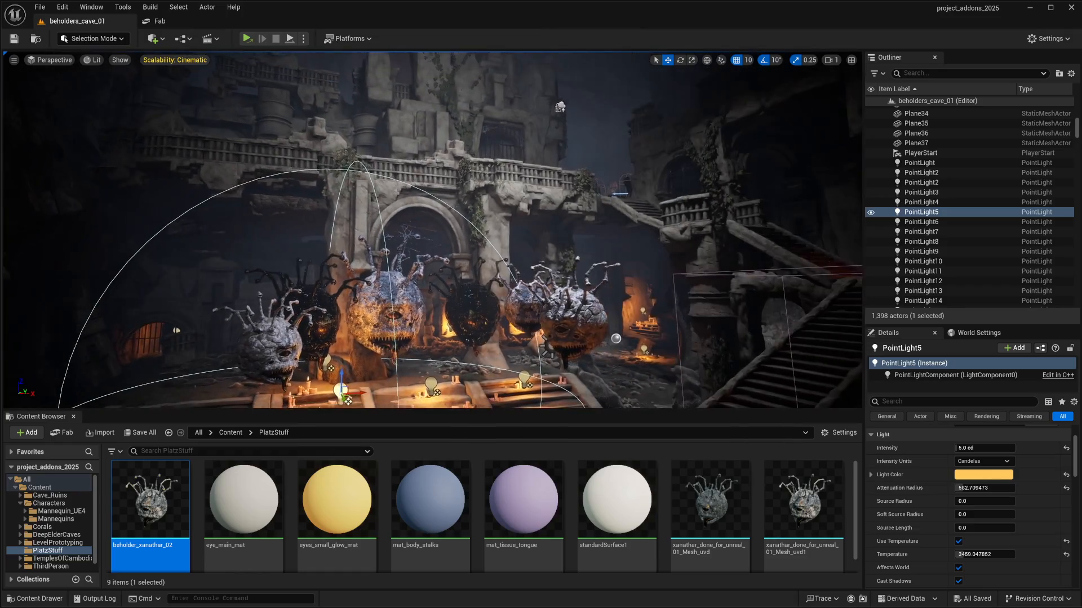
- Place the beholder_xanathar_02 mesh in the cave level in front of the central beholder, above the candle-lit steps
right_click_drag(509, 270, 510, 315)
left_click_drag(151, 499, 368, 285)
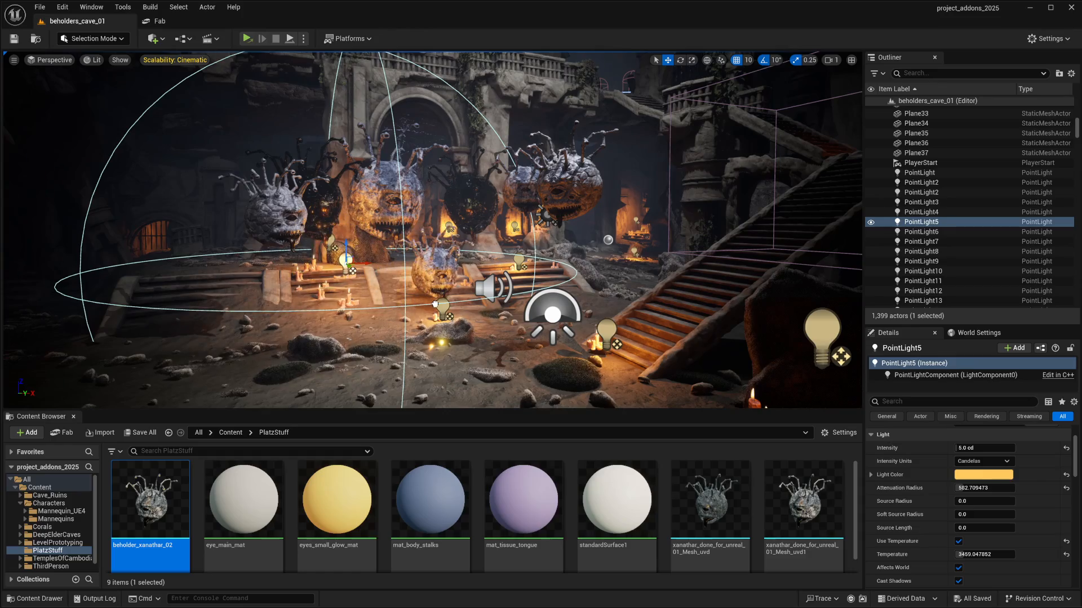
left_click_drag(440, 307, 434, 309)
key("w")
mouse_move(469, 290)
right_mouse_down()
mouse_move(473, 313)
mouse_move(470, 291)
right_mouse_up()
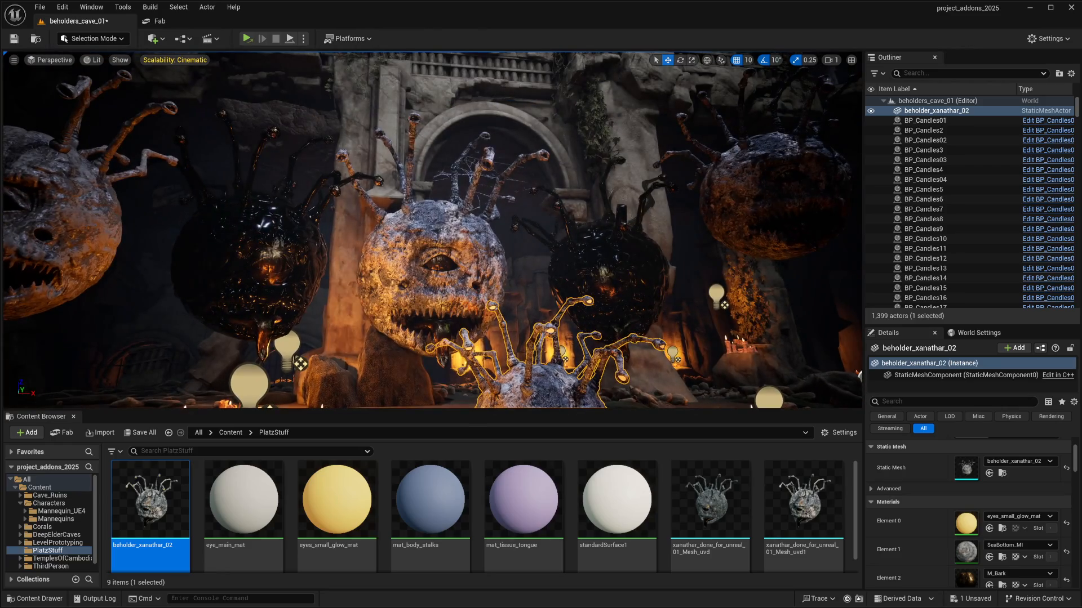
- Select the older central beholder and examine it up close alongside the newly placed beholder_xanathar_02
left_click(514, 153)
key("w")
right_click_drag(434, 119, 432, 96)
key("w")
mouse_move(392, 288)
right_mouse_down()
mouse_move(393, 262)
mouse_move(393, 288)
right_mouse_up()
right_click_drag(437, 156, 459, 207)
right_click_drag(543, 308, 535, 380)
key("s")
key("q")
key("s")
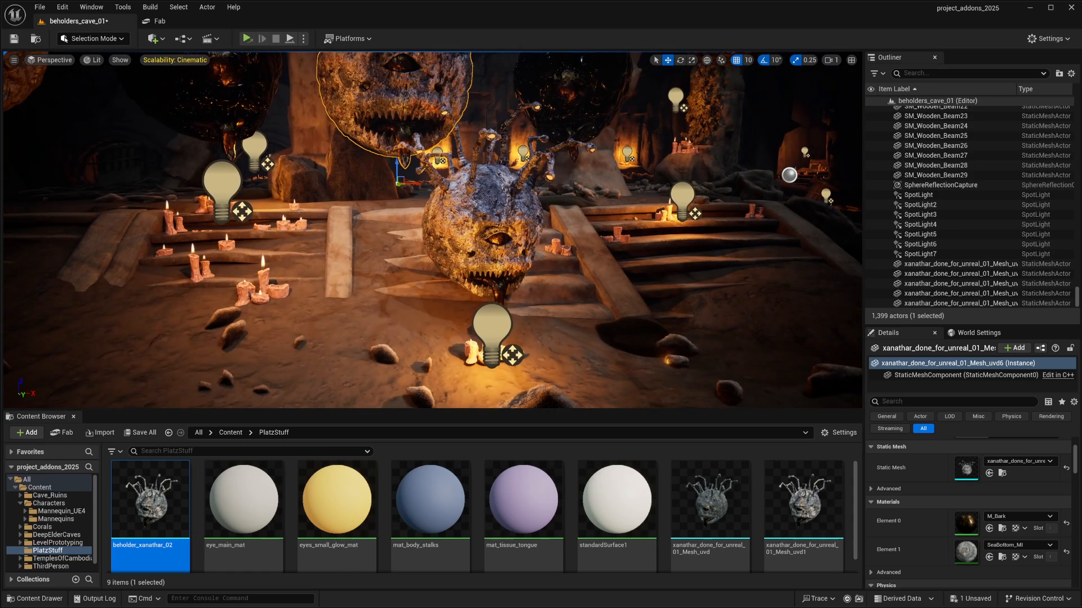
- Select the new beholder_xanathar_02 and adjust its position and scale above the candle-lit steps
left_click(505, 192)
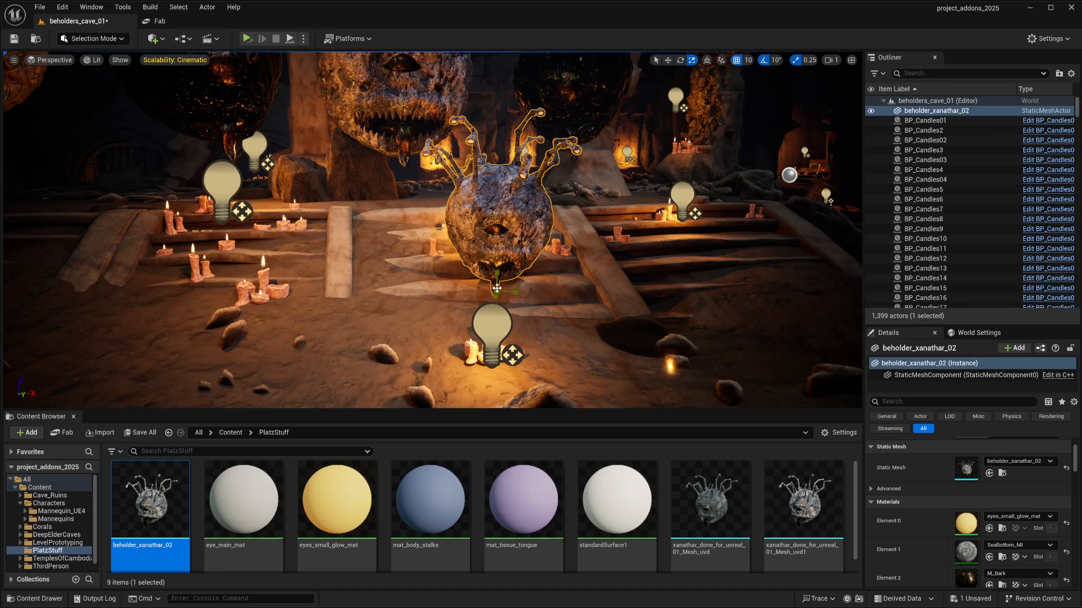
left_click_drag(497, 288, 506, 279)
right_click_drag(497, 289, 462, 293)
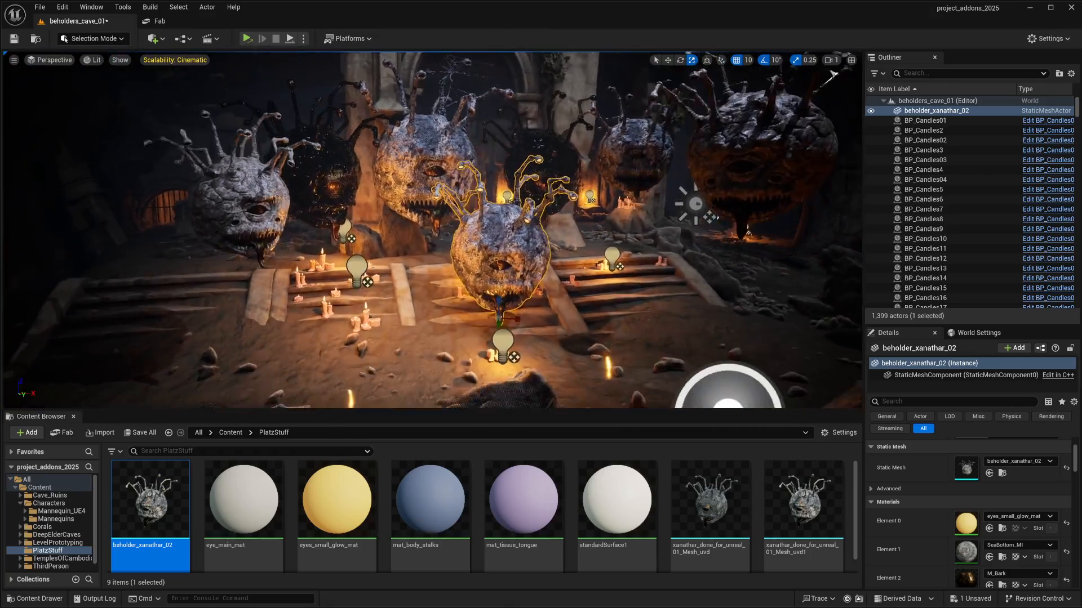
right_click_drag(548, 271, 535, 245)
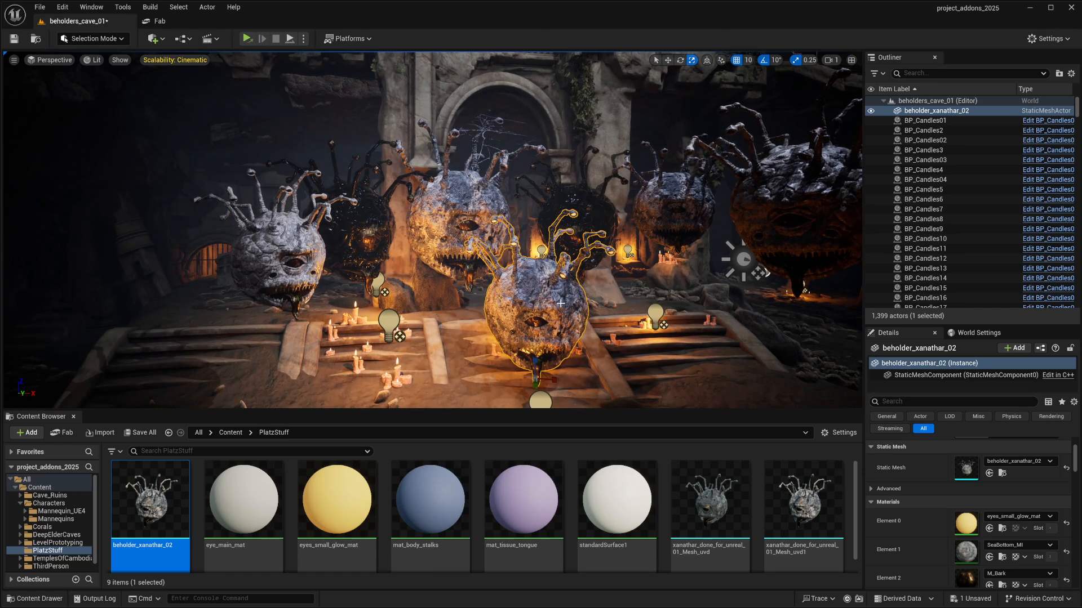
- Turn on Game View and Immersive Mode to view the whole group of beholders without editor icons
key("g")
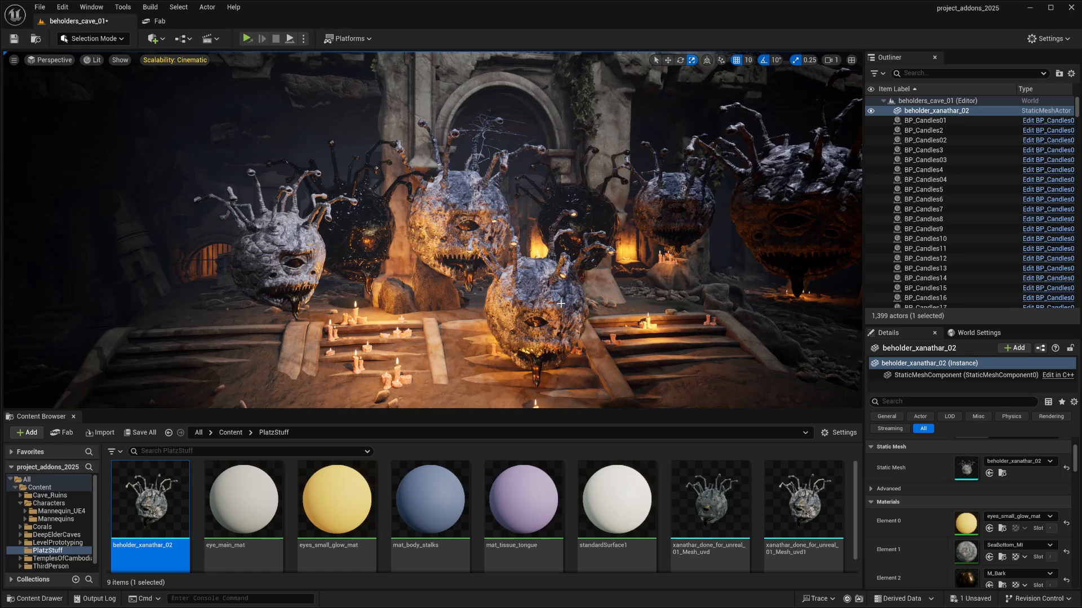
key("F11")
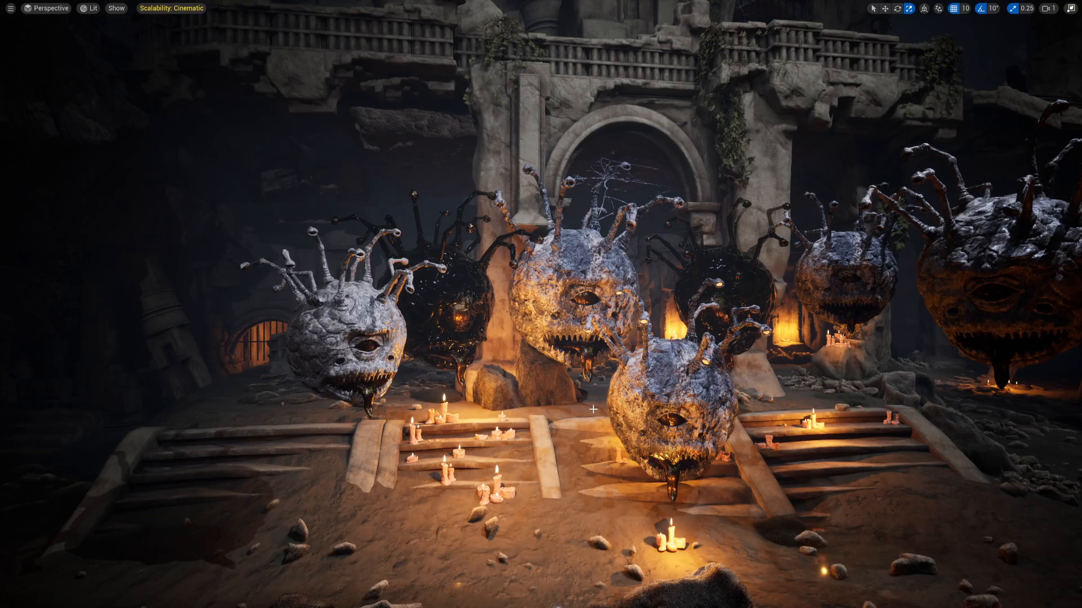
right_click_drag(592, 410, 640, 424)
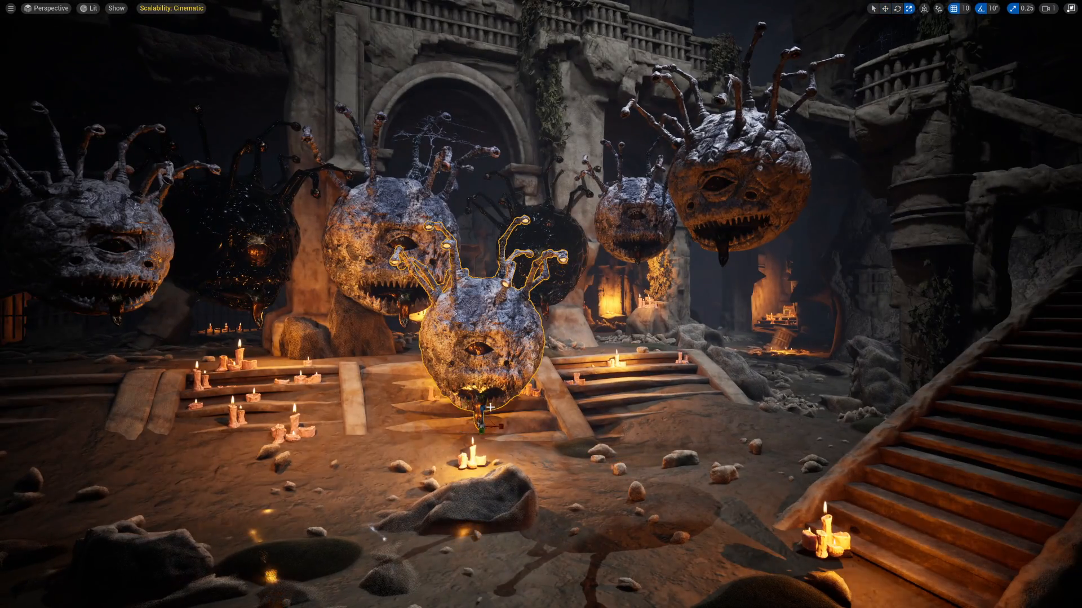
- Raise beholder_xanathar_02 above the row of other beholders and adjust its size there
key("w")
left_click_drag(483, 408, 488, 207)
key("r")
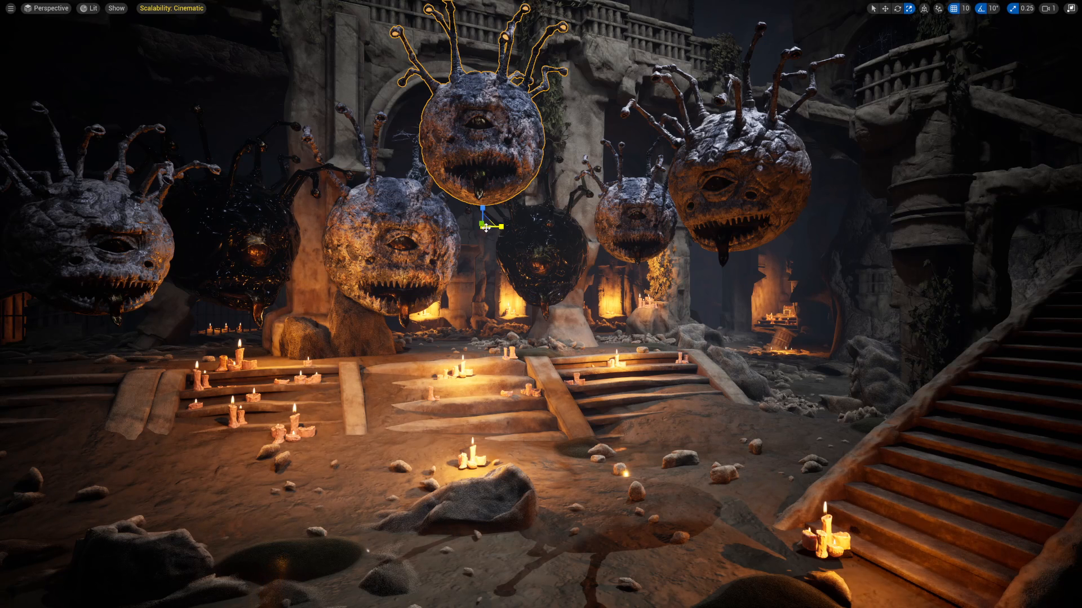
left_click_drag(486, 228, 503, 183)
key("r")
right_click_drag(503, 183, 510, 223)
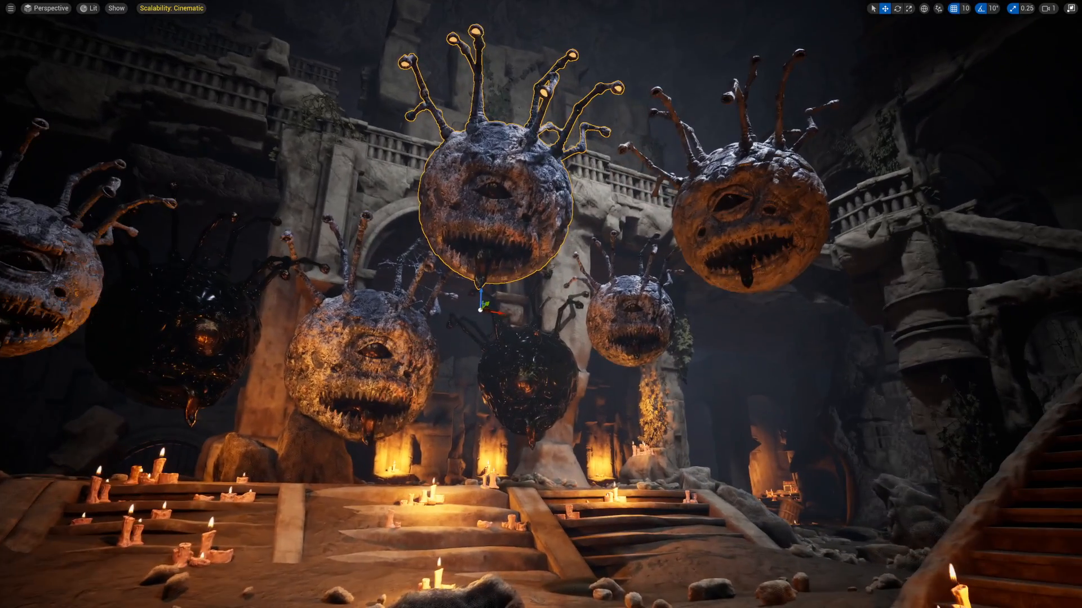
- Move beholder_xanathar_02 back and up in front of the upper balustrade, undoing the unwanted downward move and uneven scaling
left_click_drag(482, 298, 454, 443)
key("ctrl+z")
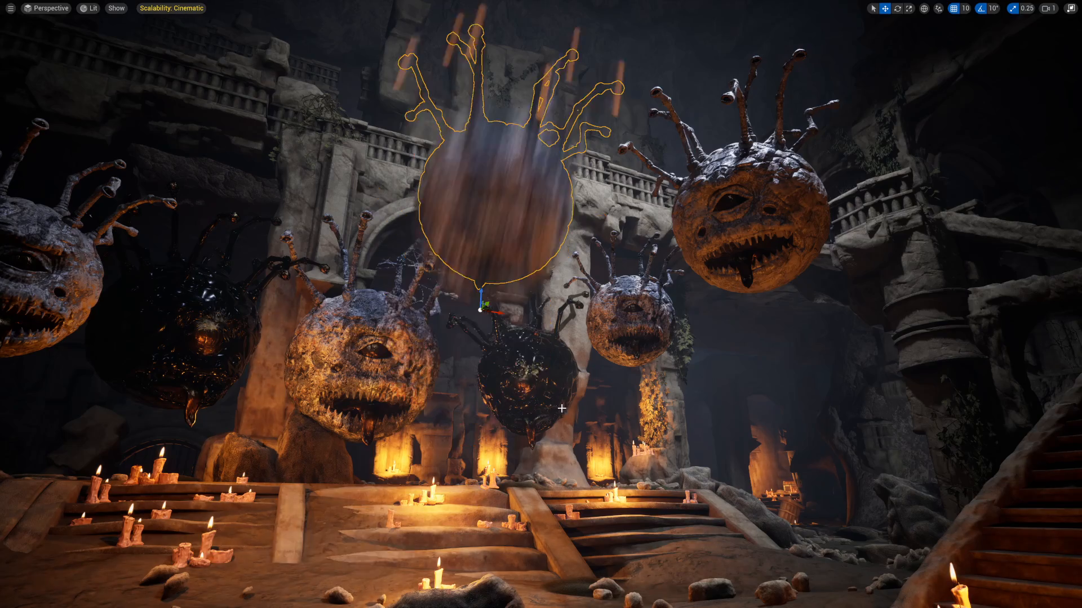
right_click_drag(528, 274, 526, 346)
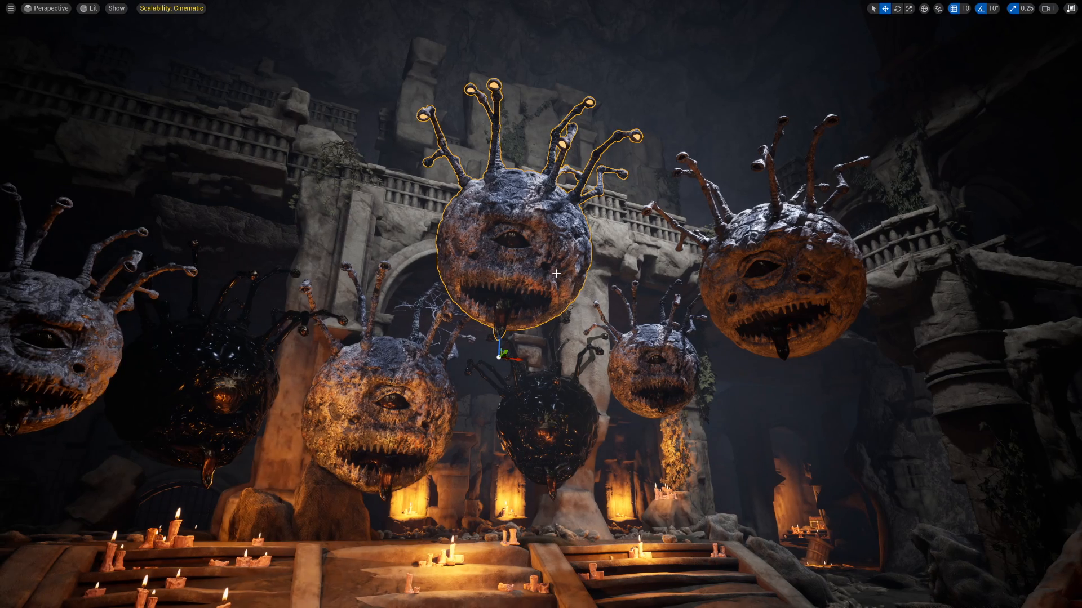
left_click_drag(506, 353, 450, 397)
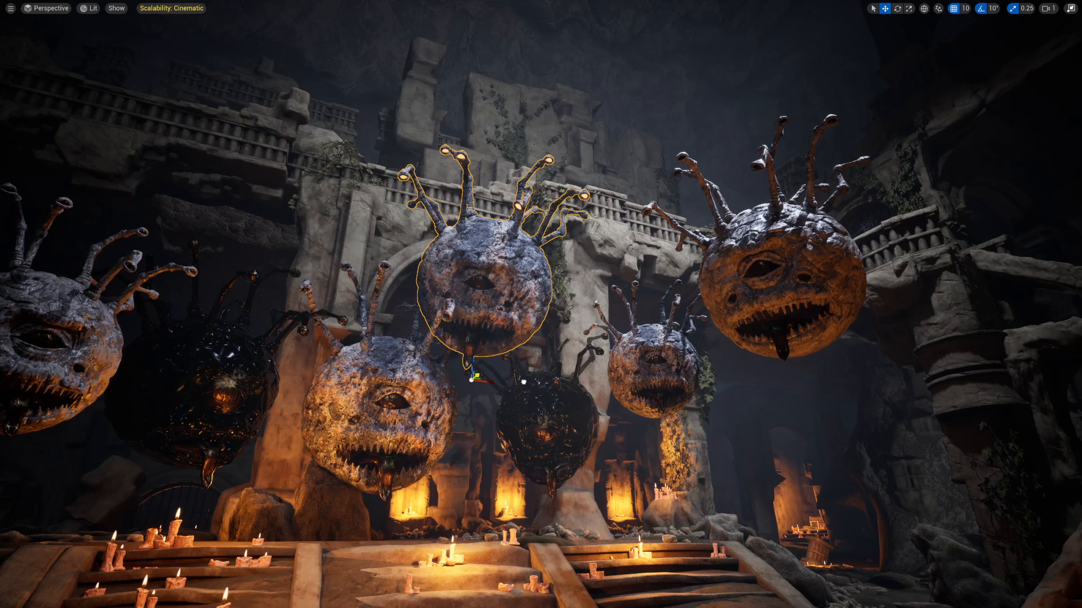
left_click_drag(472, 366, 469, 296)
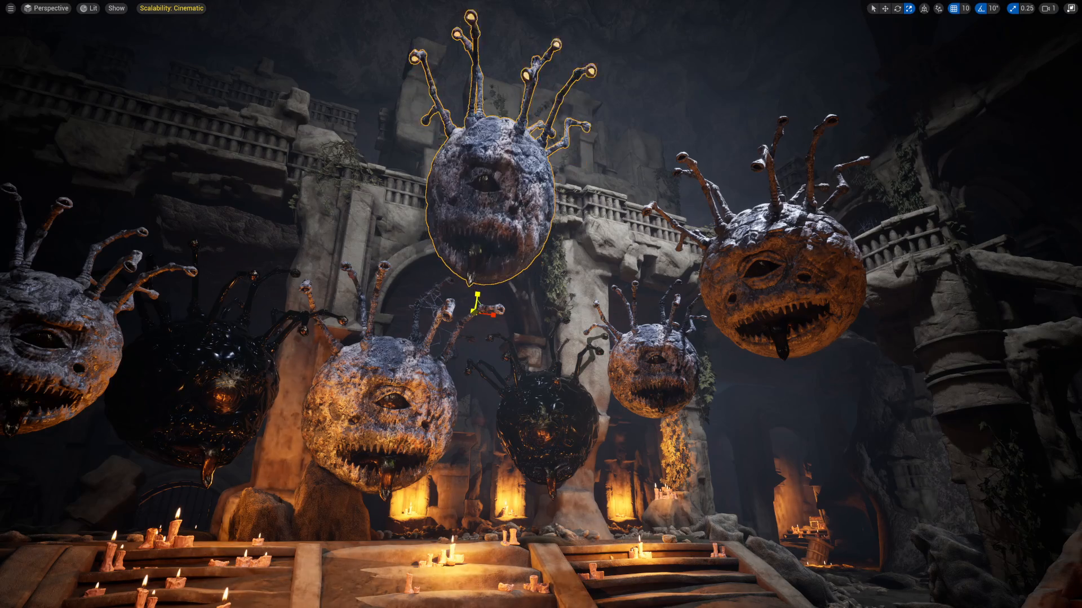
key("ctrl+z")
- Rotate beholder_xanathar_02 slightly so that it faces the viewer above the other beholders
mouse_move(360, 307)
right_mouse_down()
mouse_move(333, 307)
mouse_move(383, 306)
mouse_move(359, 306)
mouse_move(377, 309)
mouse_move(362, 292)
right_mouse_up()
key("d")
key("w")
key("s")
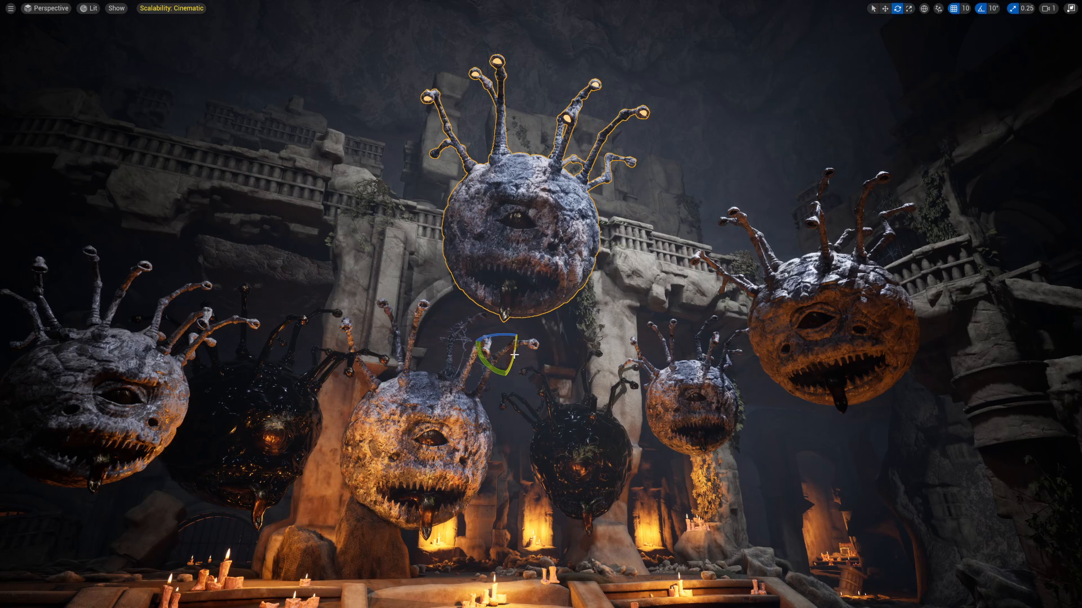
left_click_drag(492, 367, 534, 347)
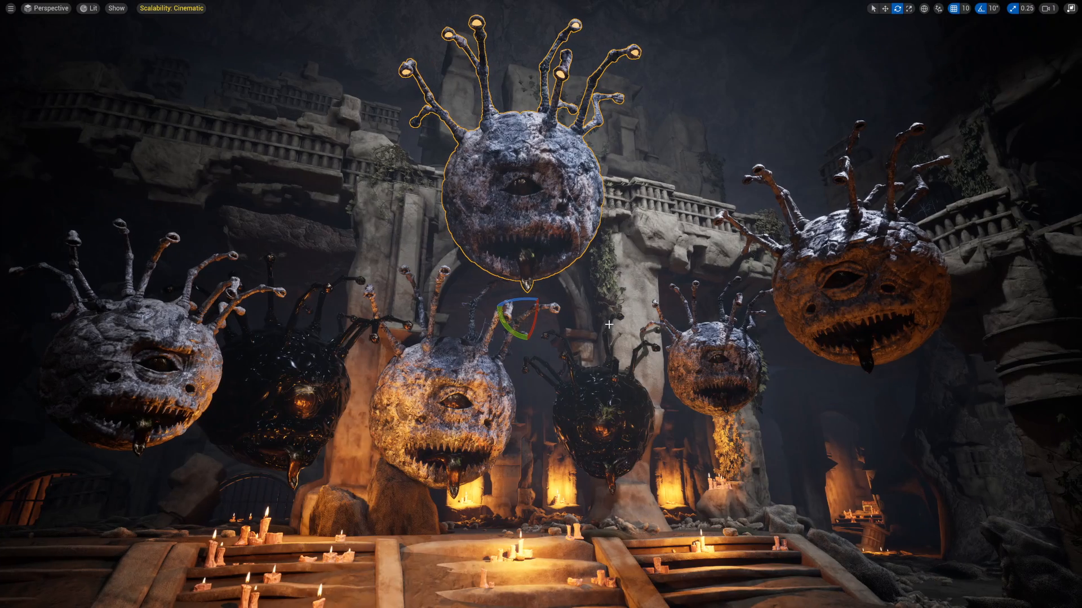
- Leave Immersive Mode and Game View, and save the beholders_cave_01 map
key("F11")
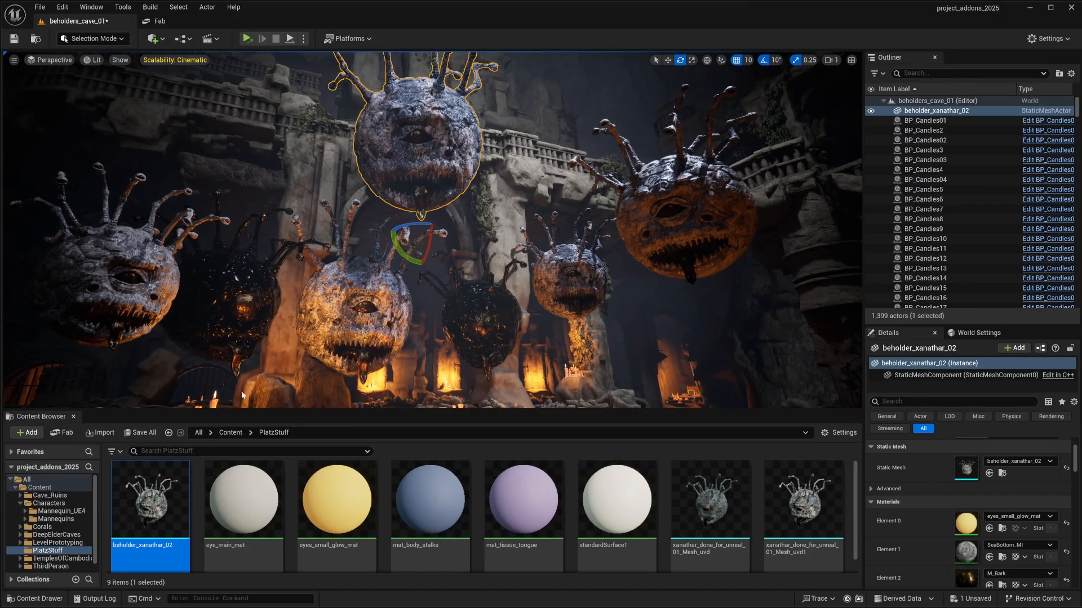
left_click(15, 60)
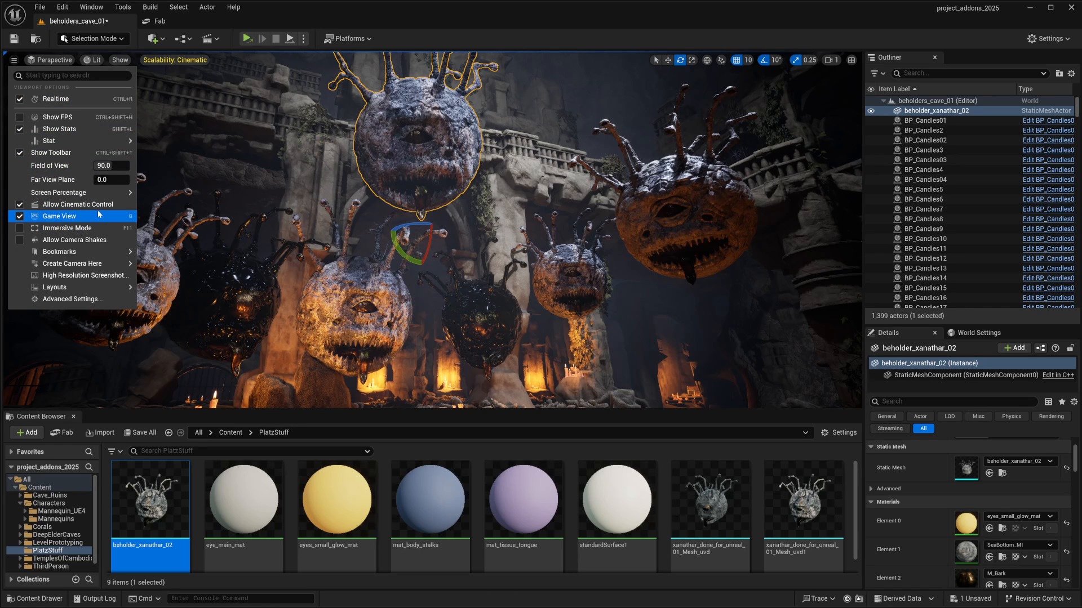
right_click_drag(316, 226, 323, 260)
key("g")
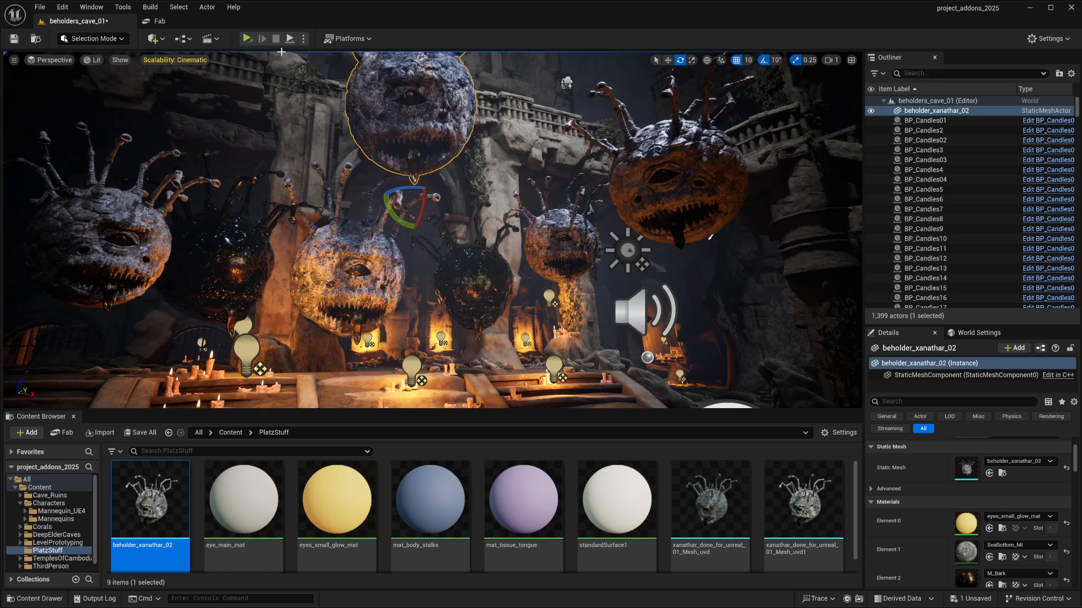
left_click(145, 434)
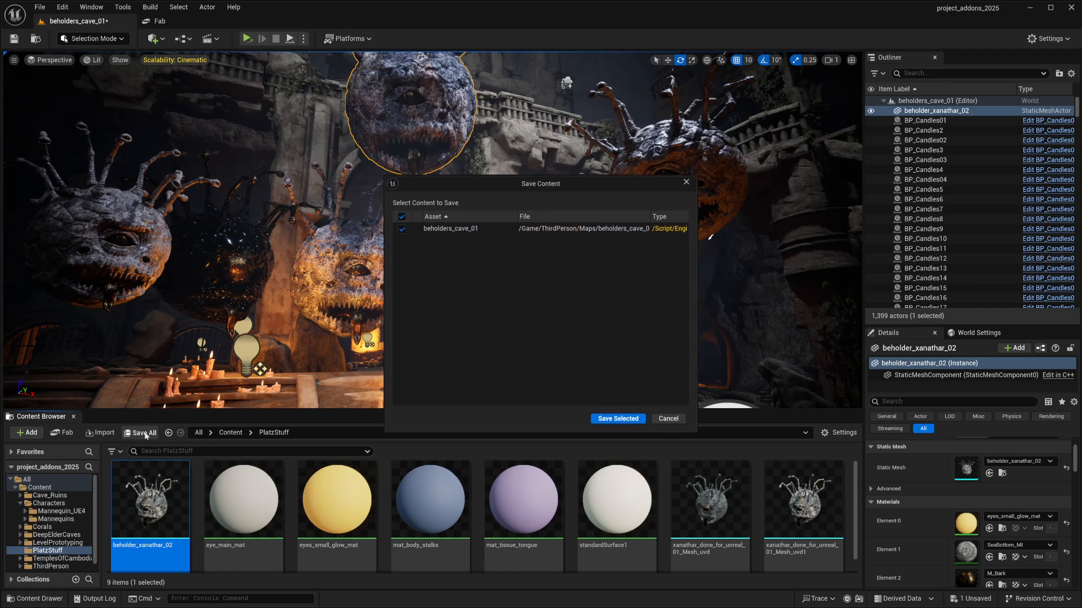
left_click(624, 420)
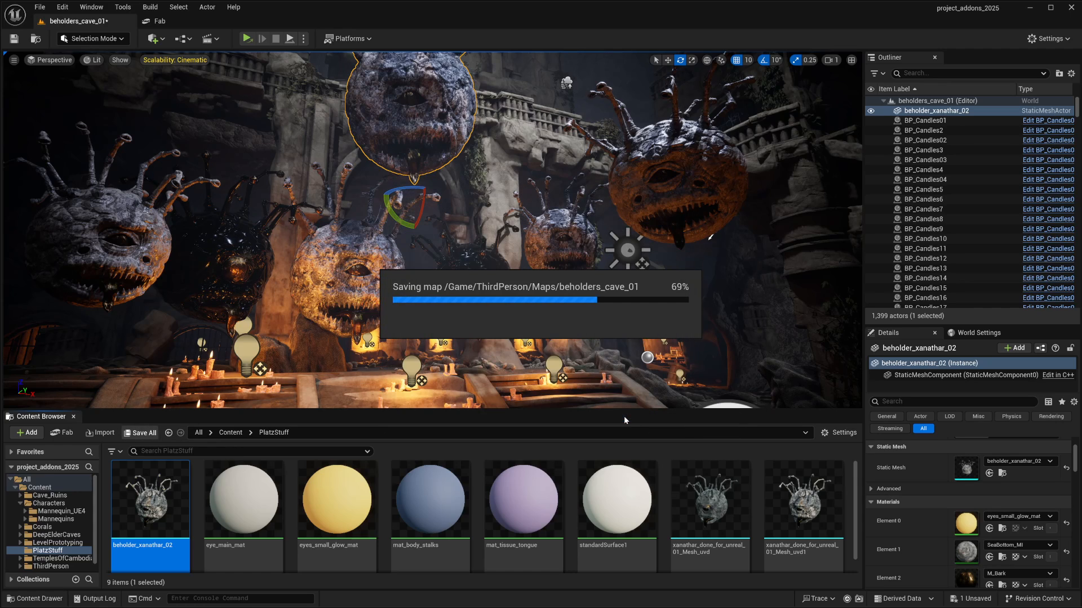
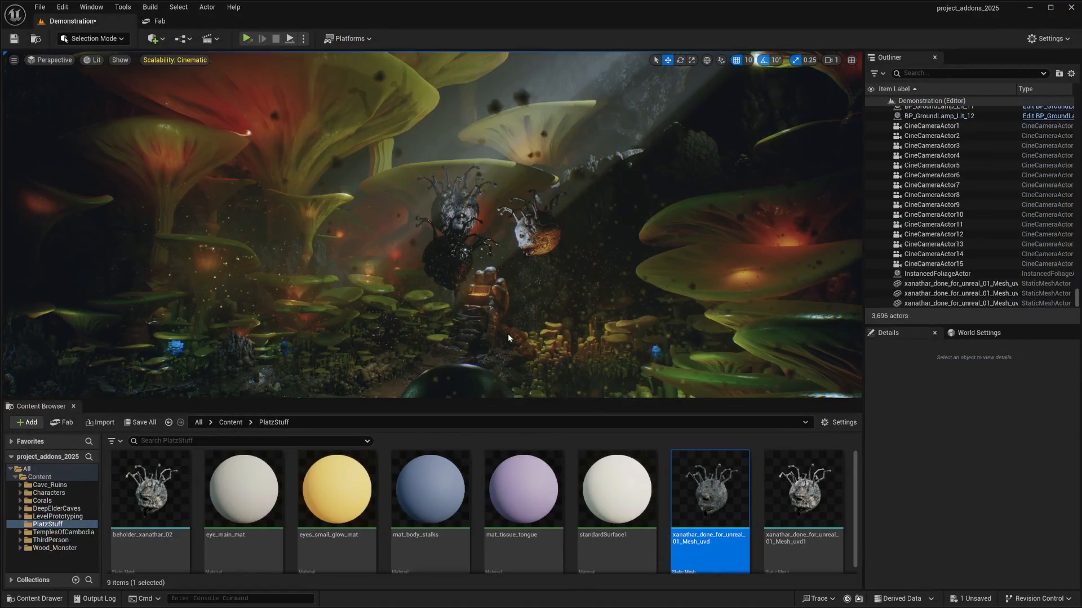
- Place beholder_xanathar_02 in the Demonstration mushroom level, raise it to Z 810 and scale it uniformly to 3.25
key("w")
right_click_drag(508, 338, 586, 279)
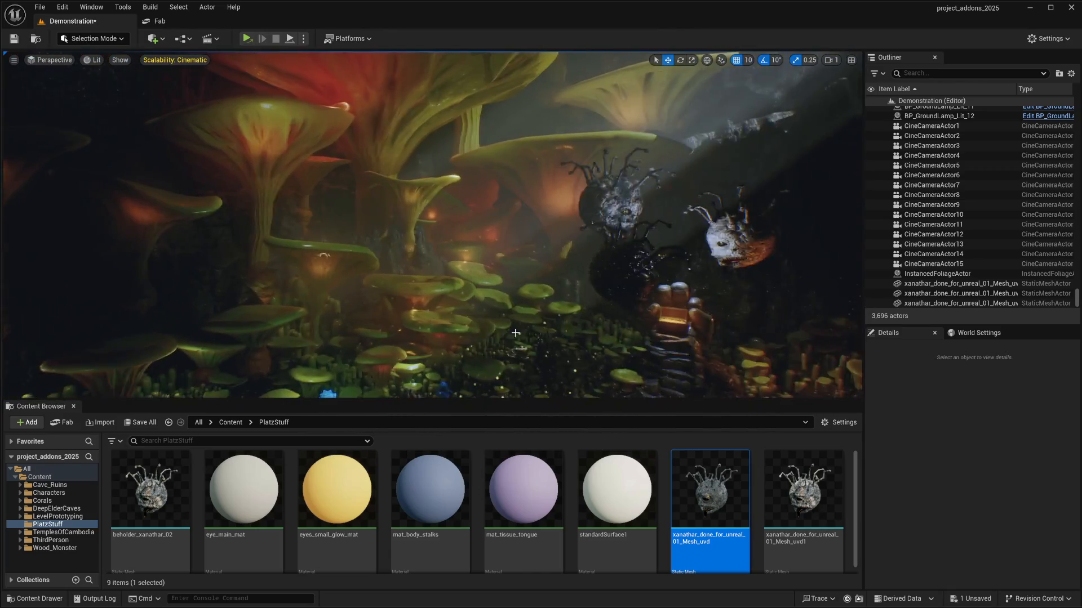
right_click_drag(515, 333, 598, 286)
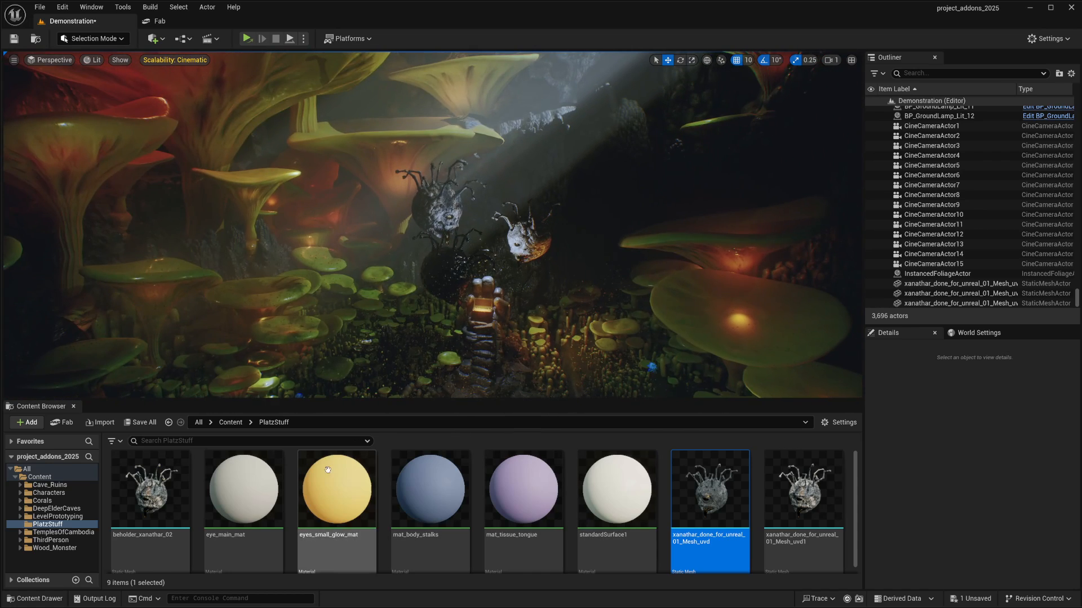
left_click_drag(151, 497, 487, 326)
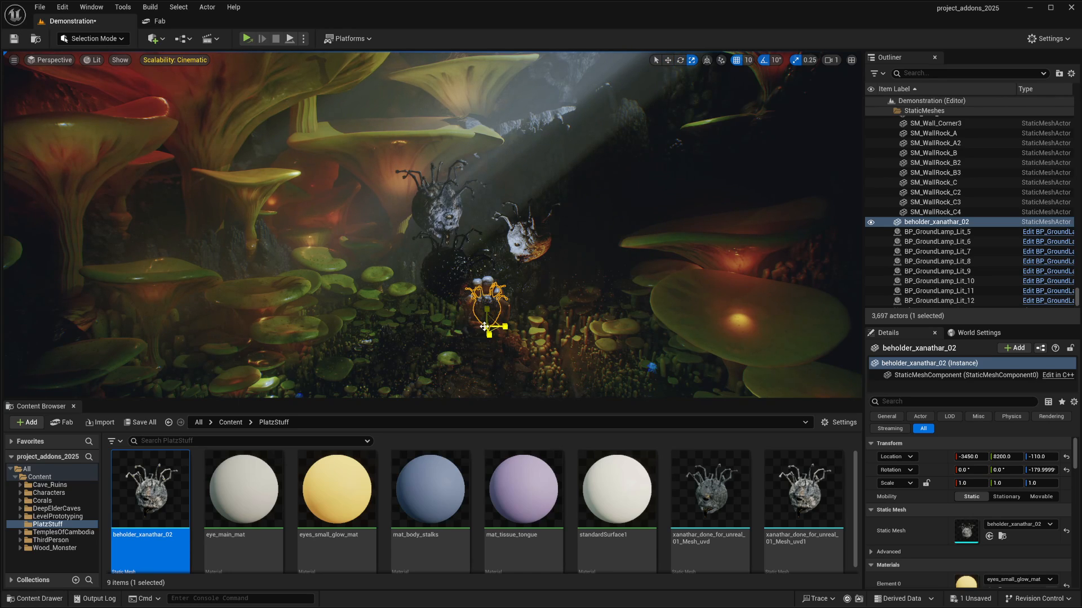
left_click_drag(484, 327, 488, 145)
right_click_drag(519, 234, 557, 210)
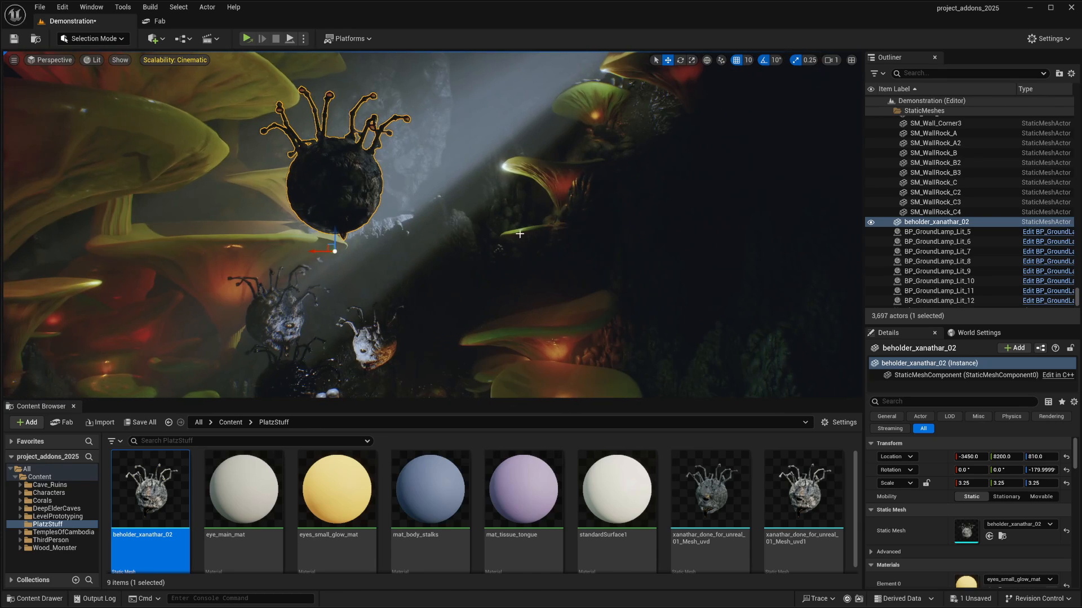
- Move the new beholder beside the other beholders, to about X -2600, Y 8910, Z 460
left_click_drag(323, 252, 304, 252)
key("w")
right_click_drag(355, 225, 371, 244)
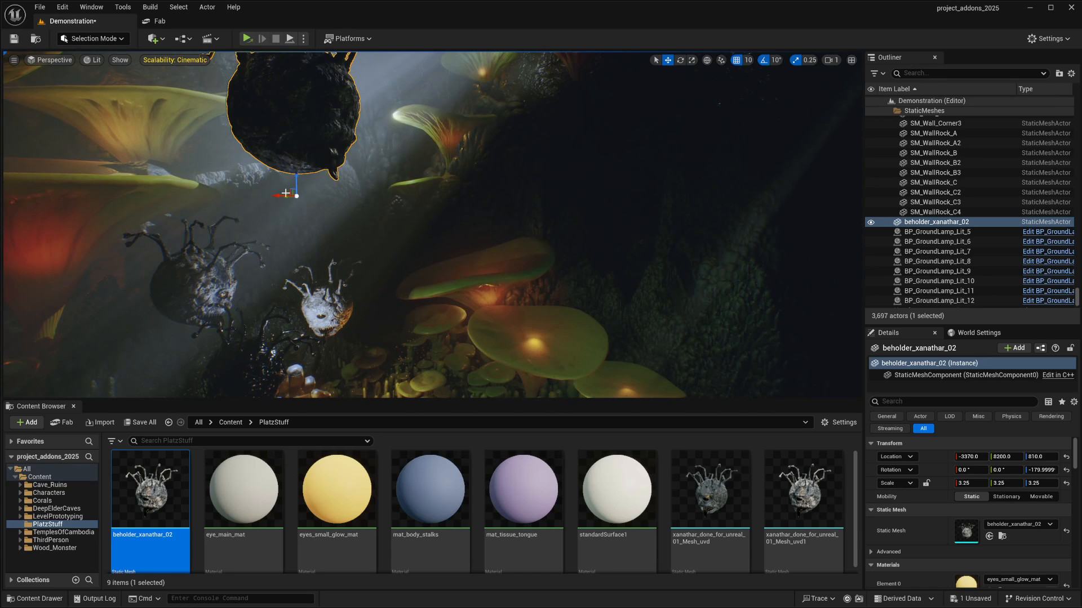
mouse_move(286, 195)
left_mouse_down("shift")
mouse_move(242, 189)
mouse_move(234, 174)
mouse_move(268, 203)
left_mouse_up("shift")
right_click_drag(268, 203, 412, 227)
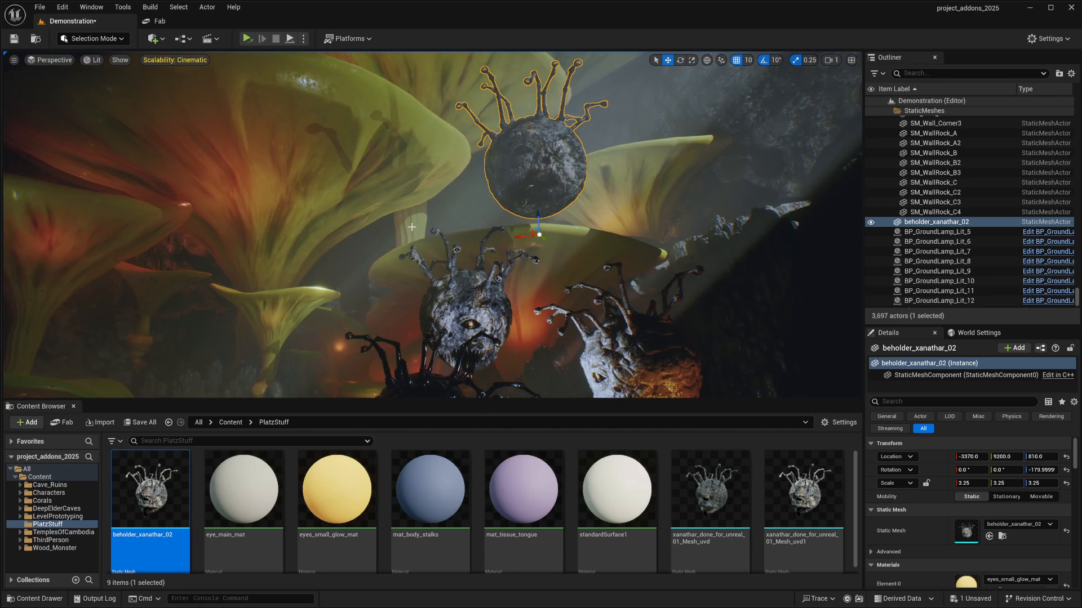
left_click_drag(519, 238, 354, 304)
- Rotate beholder_xanathar_02 to turn it toward the viewer, to about 8.7°, -5° and -250°
right_click_drag(353, 304, 380, 282)
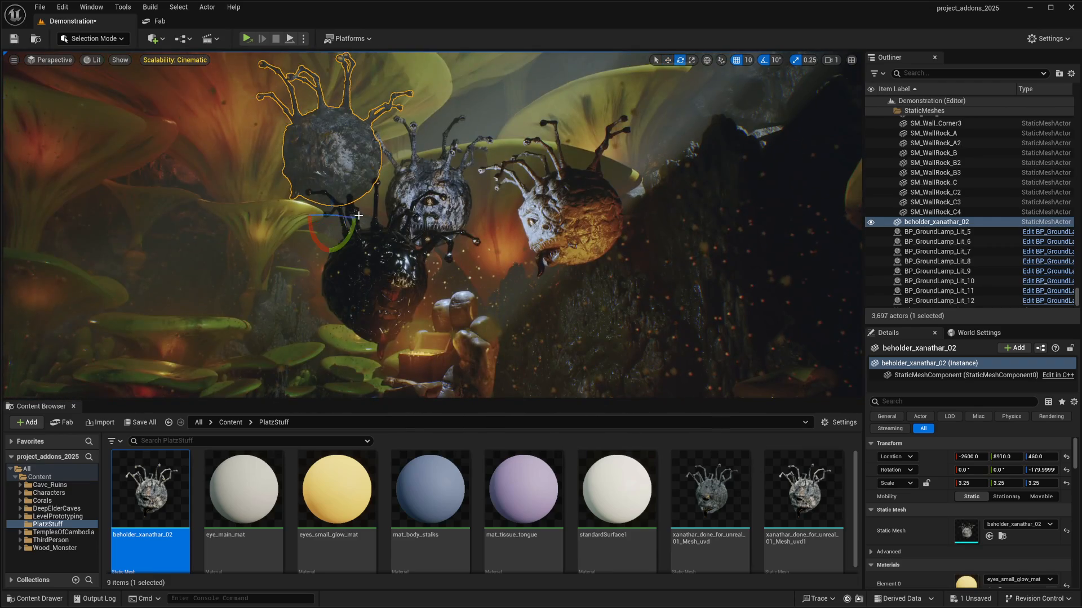
mouse_move(341, 216)
left_mouse_down()
mouse_move(299, 221)
mouse_move(336, 231)
left_mouse_up()
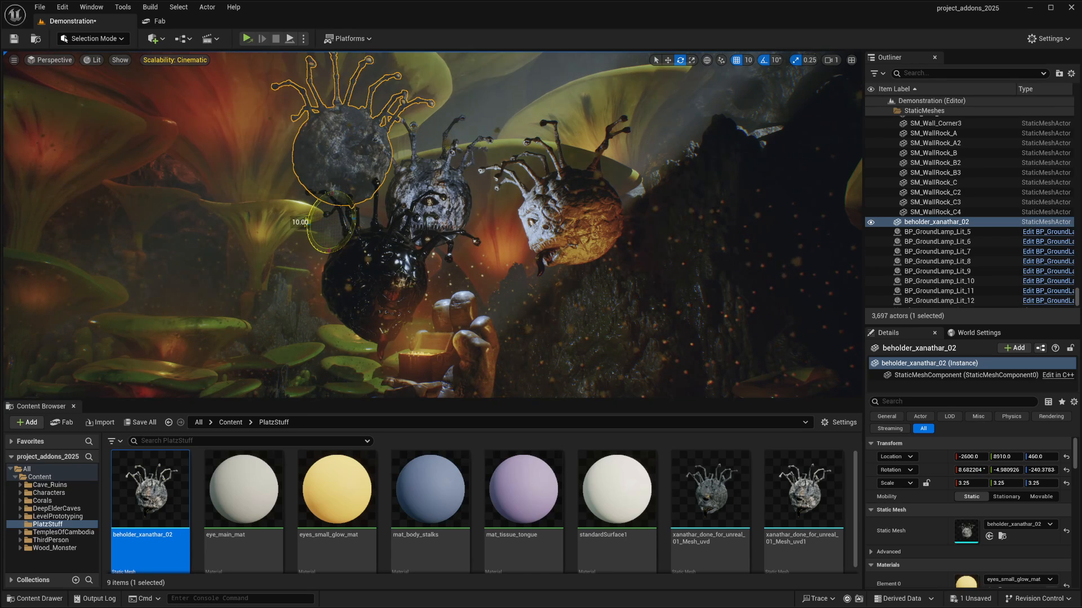
key("r")
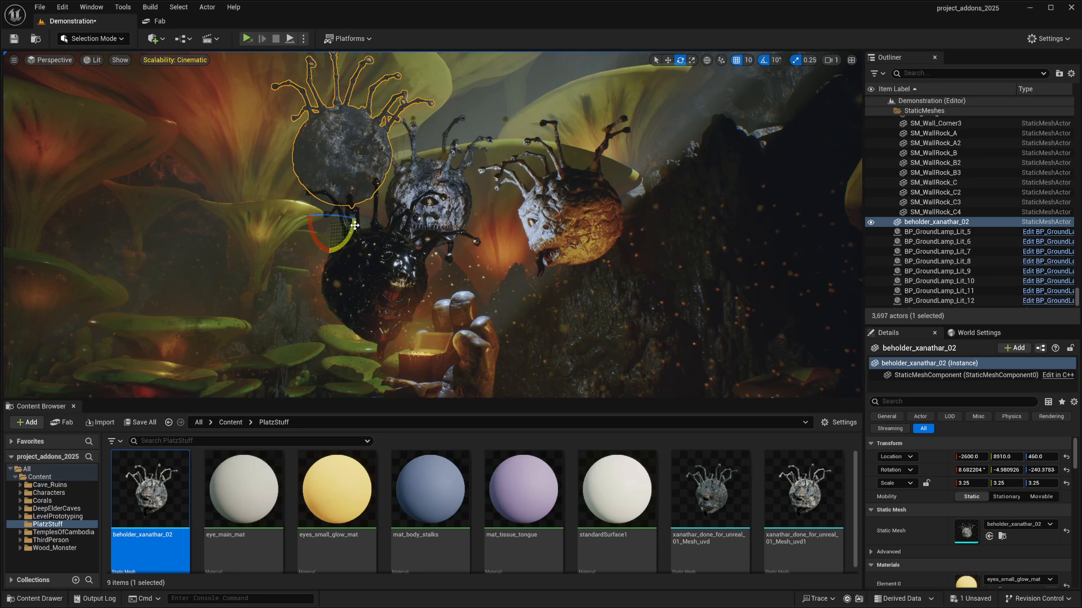
left_click_drag(343, 224, 256, 224)
- Move beholder_xanathar_02 closer and lower beside the dark beholder, to about X -2600, Y 8500, Z 310
key("w")
right_click_drag(394, 264, 338, 261)
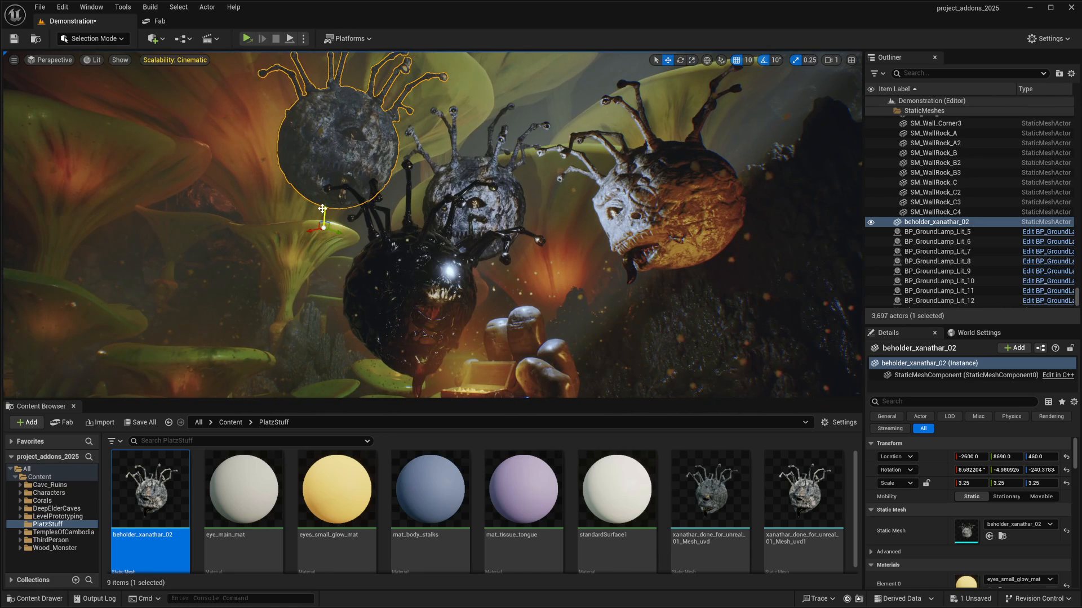
left_click_drag(322, 209, 291, 256)
key("e")
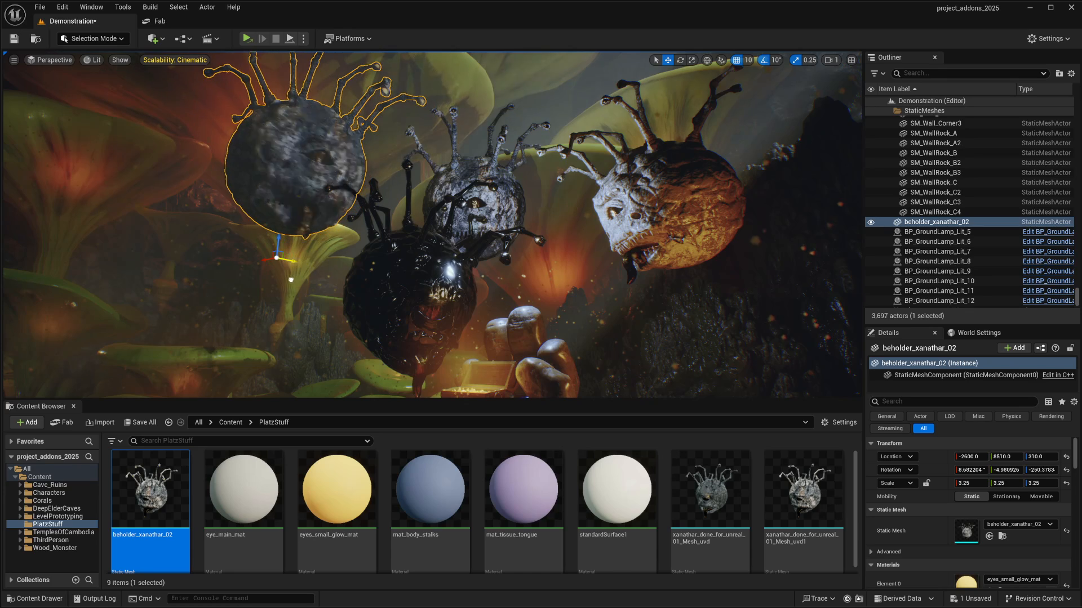
right_click_drag(497, 300, 509, 307)
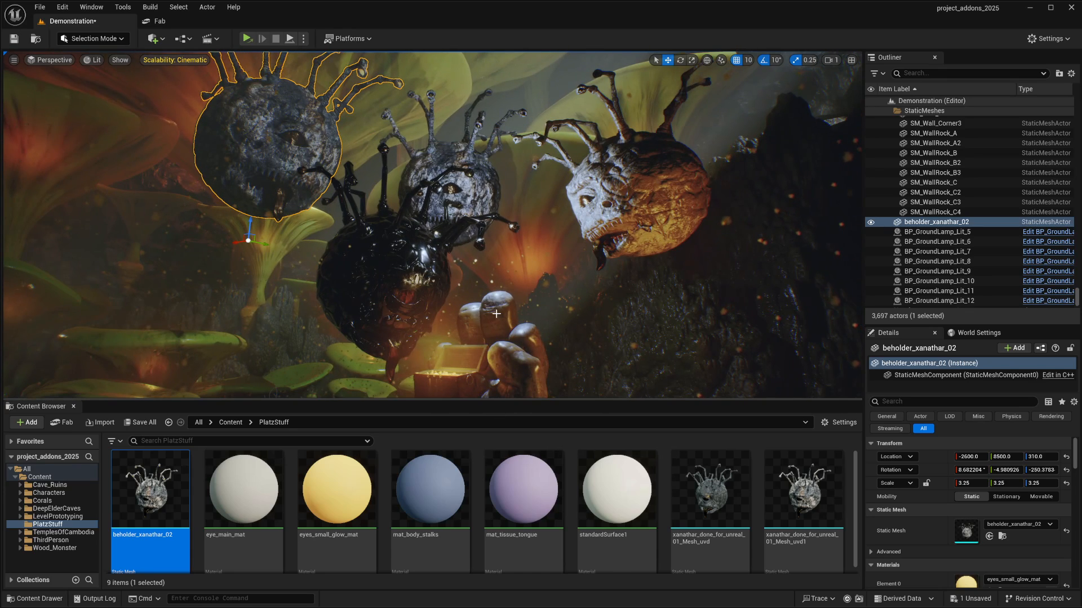
- Toggle Game View off and on, and view the group of beholders in Immersive Mode
key("g")
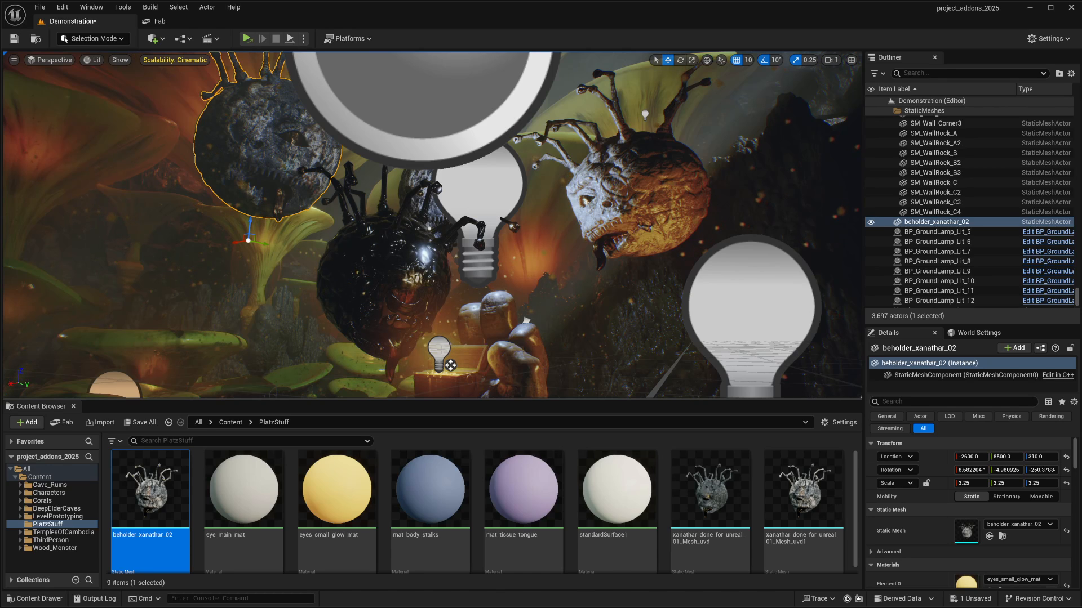
right_click_drag(451, 365, 450, 343)
right_click_drag(344, 269, 352, 301)
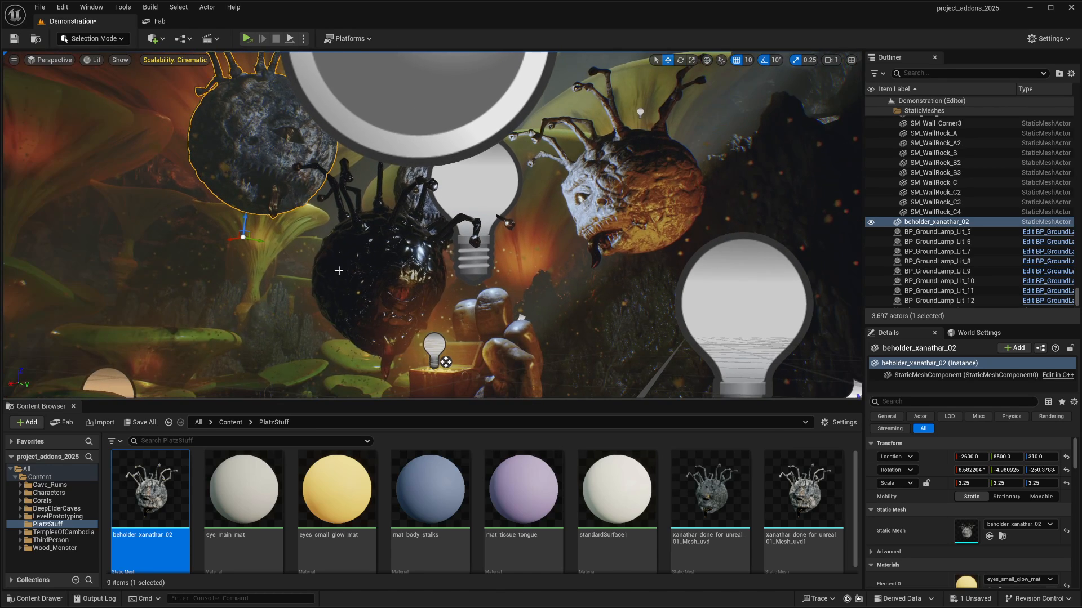
key("g")
right_click_drag(439, 267, 351, 298)
key("F11")
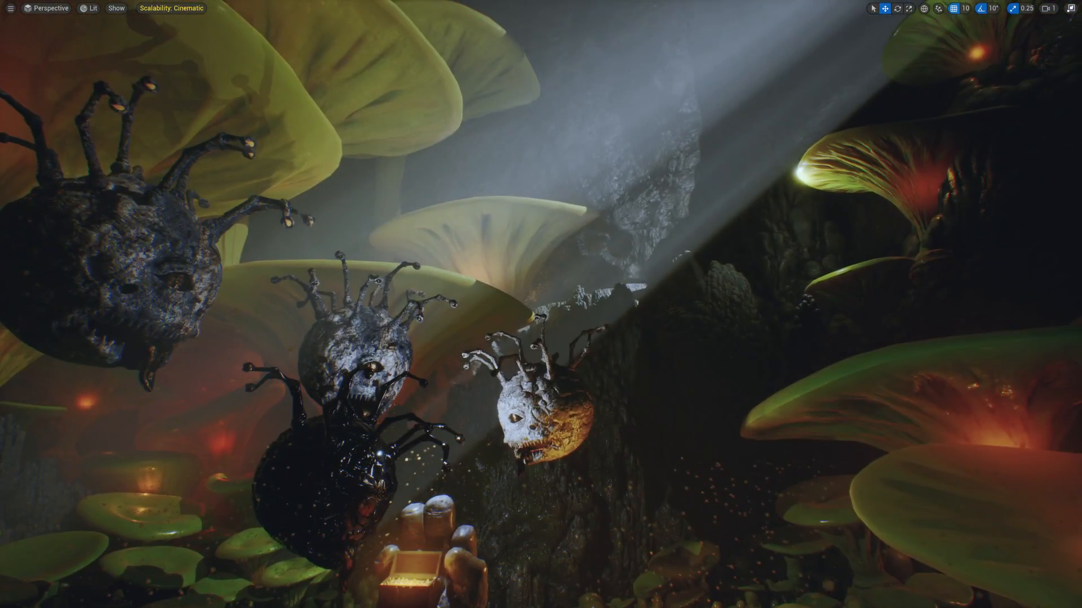
- Move beholder_xanathar_02 above the other beholders to X -3500, Y 8730, Z 650, rotate it to face the viewer, and leave Immersive Mode
left_click(156, 275)
key("e")
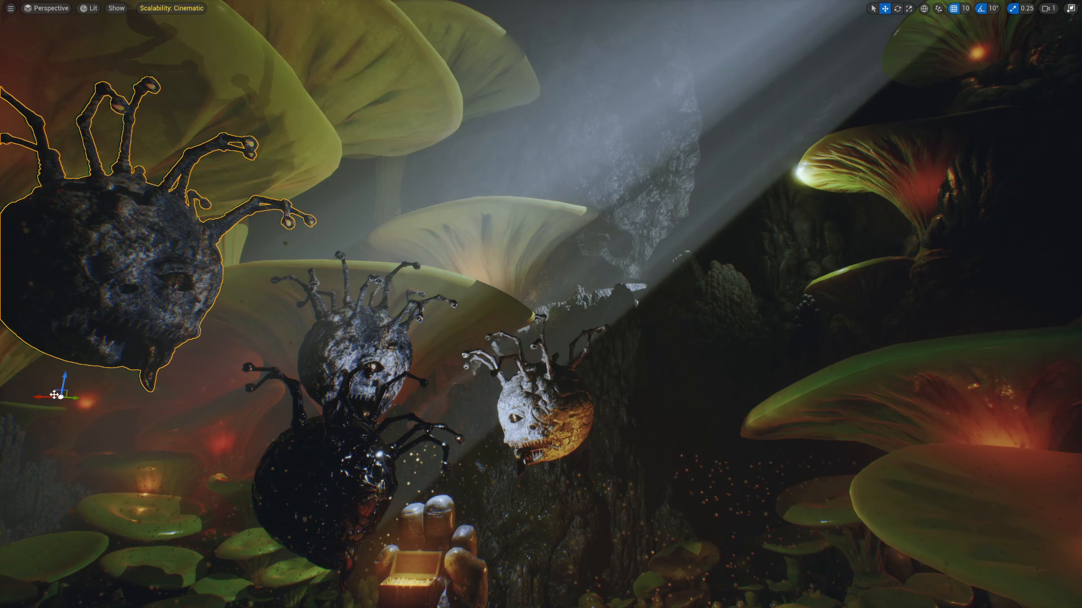
left_click_drag(57, 390, 461, 320)
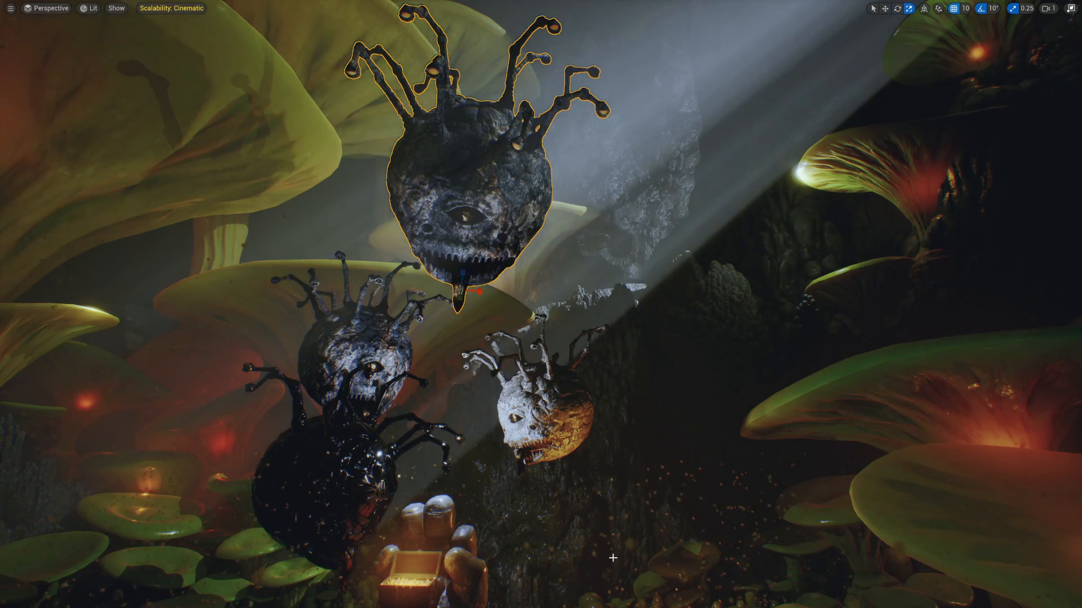
mouse_move(613, 558)
right_mouse_down()
mouse_move(613, 512)
mouse_move(624, 535)
mouse_move(607, 544)
mouse_move(614, 559)
right_mouse_up()
key("F11")
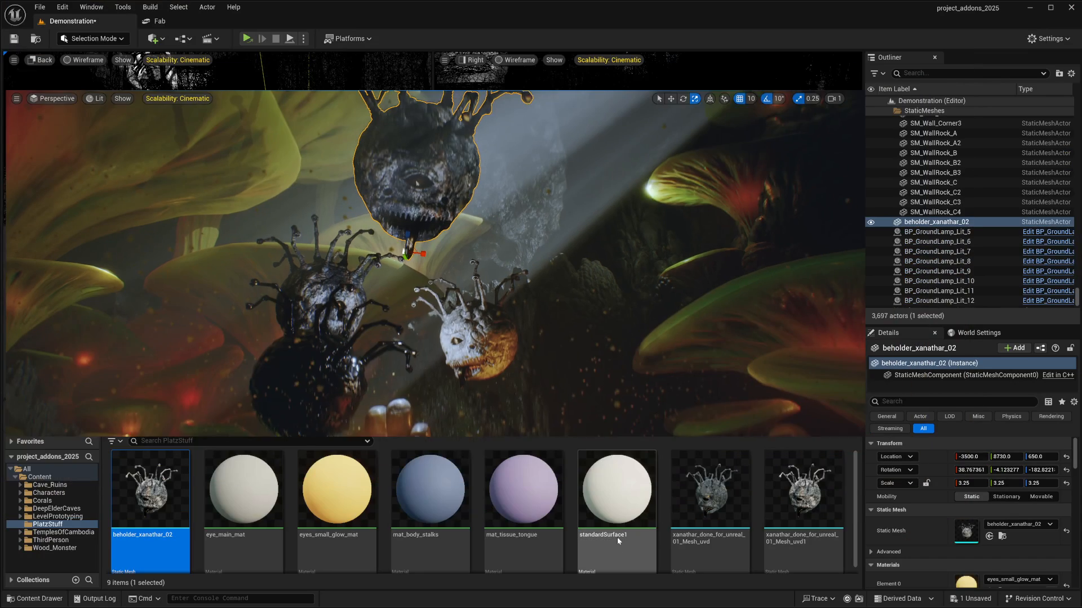
- Open the eye_main_mat material and replace its imported nodes with one Constant3Vector connected to Base Color
left_click(249, 494)
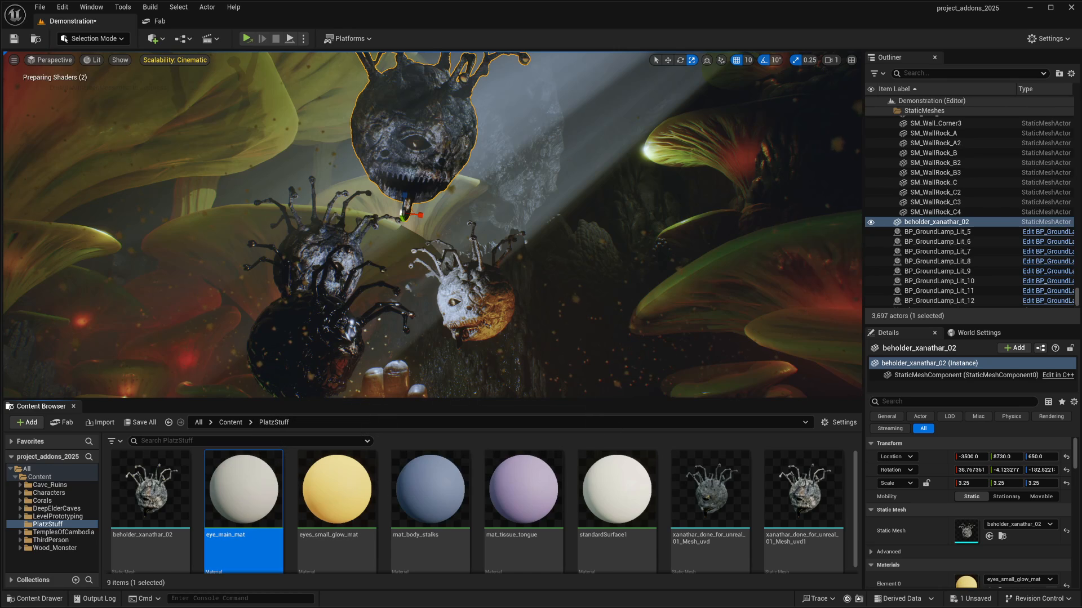
double_click(249, 493)
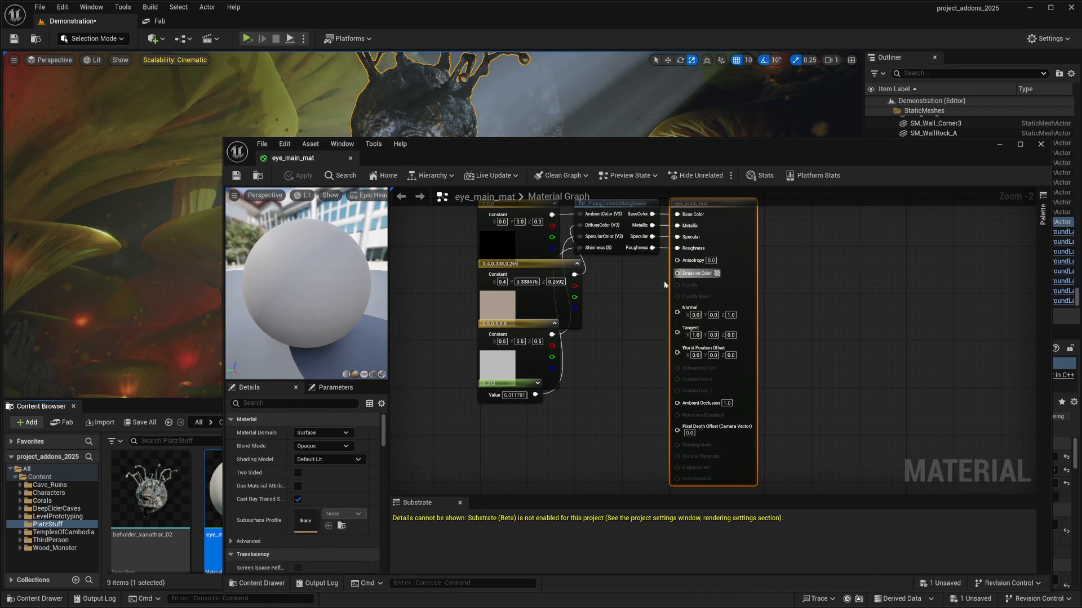
left_click_drag(540, 235, 711, 465)
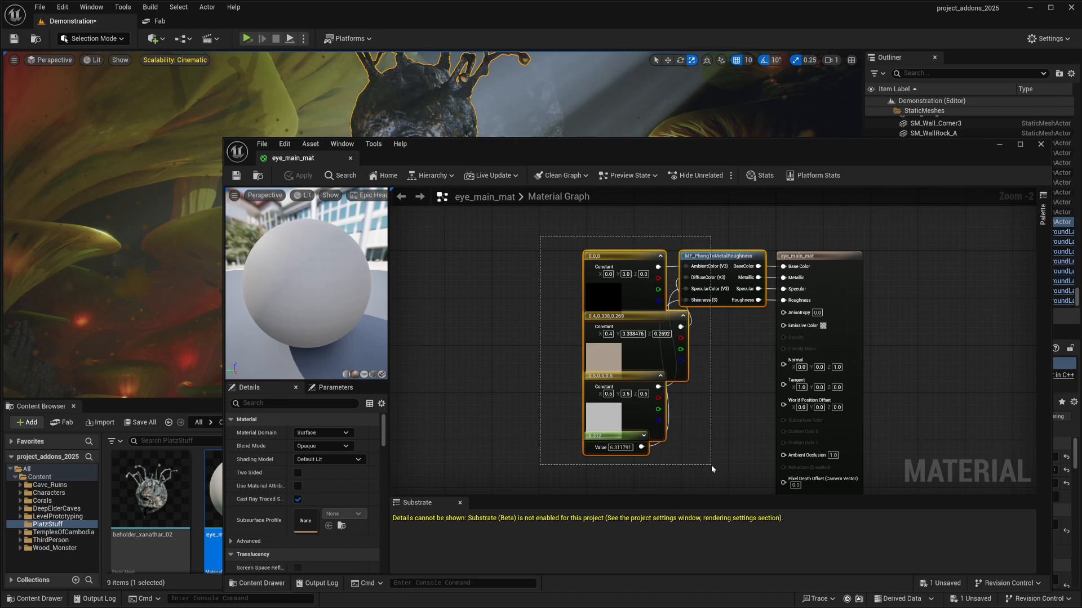
key("Delete")
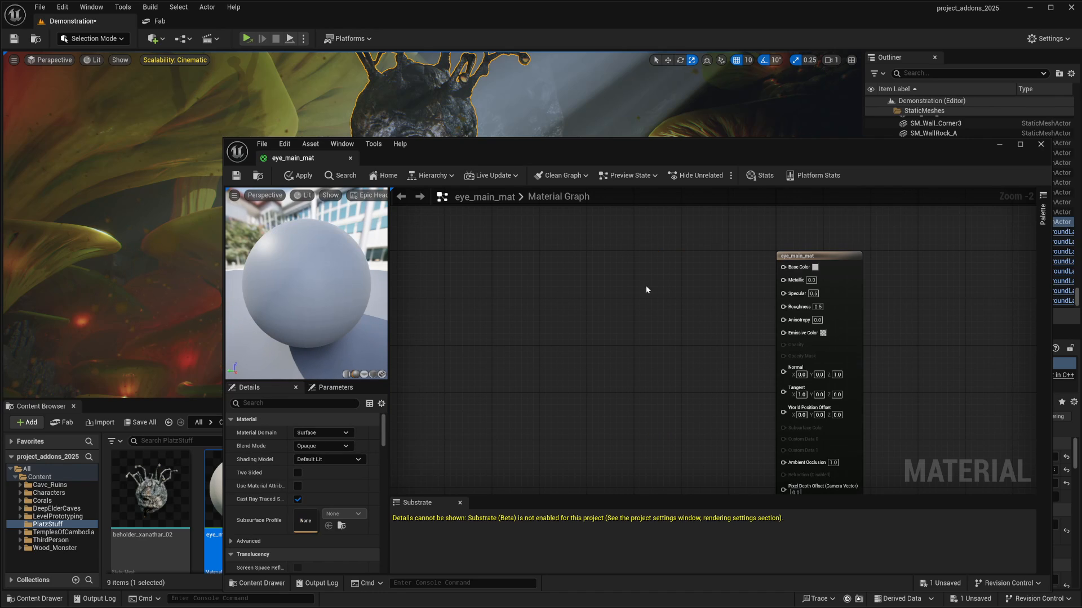
left_click(614, 277)
left_click_drag(649, 283, 783, 267)
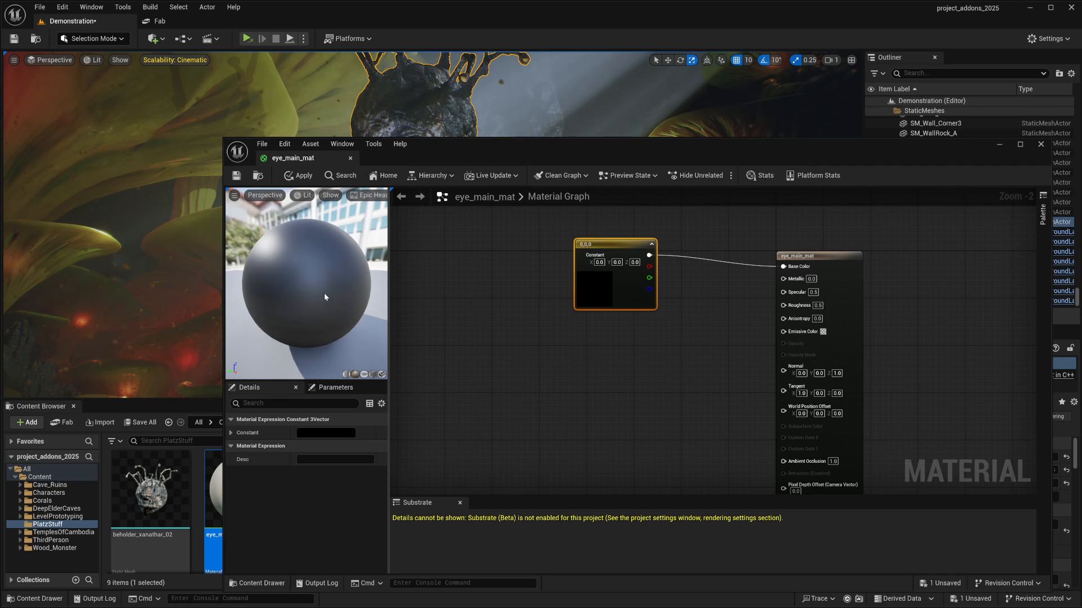
- Set the Base Color constant of eye_main_mat to a pale yellow of about 0.807, 0.685, 0.276
double_click(603, 292)
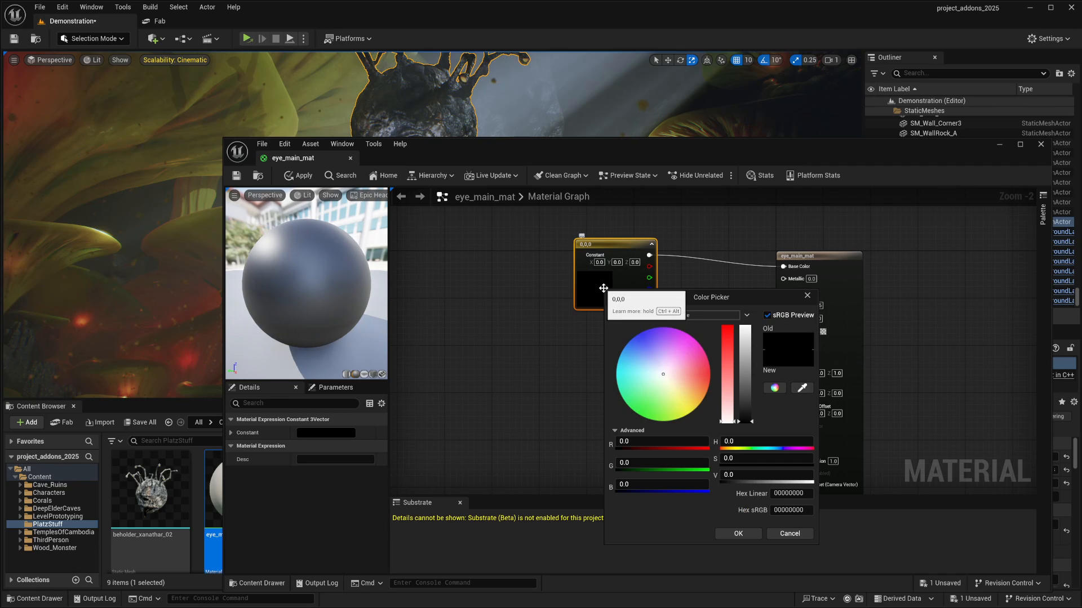
left_click(688, 401)
left_click(745, 364)
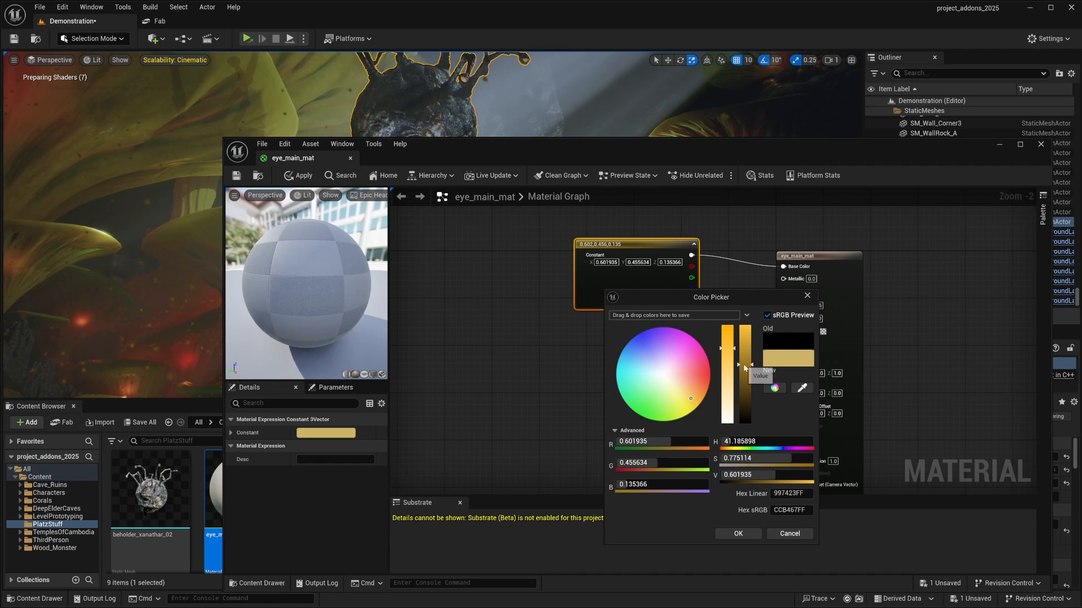
left_click(688, 400)
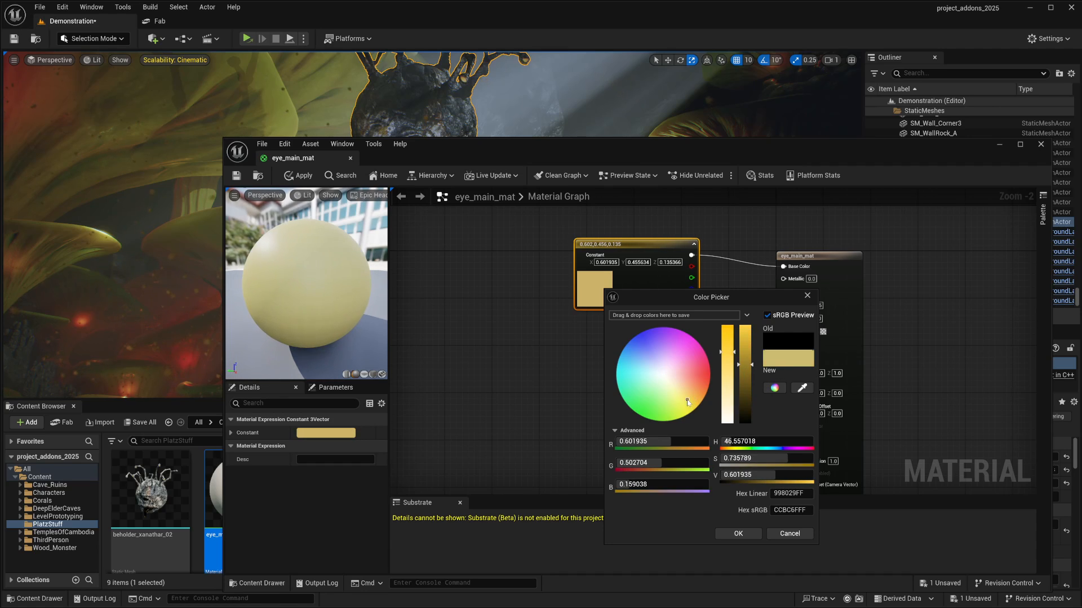
left_click(728, 344)
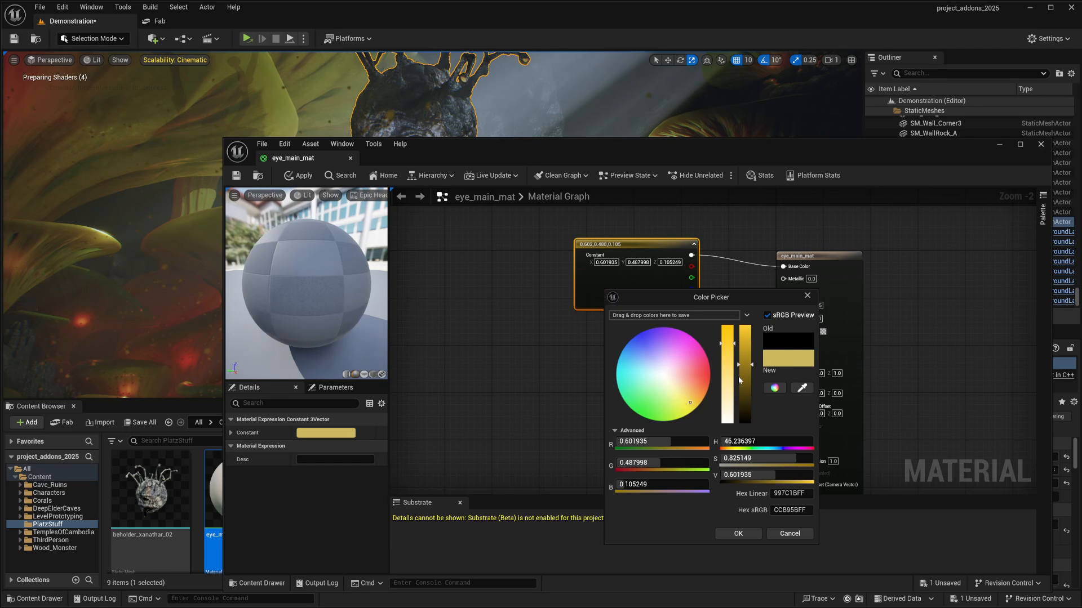
left_click(744, 345)
left_click(730, 359)
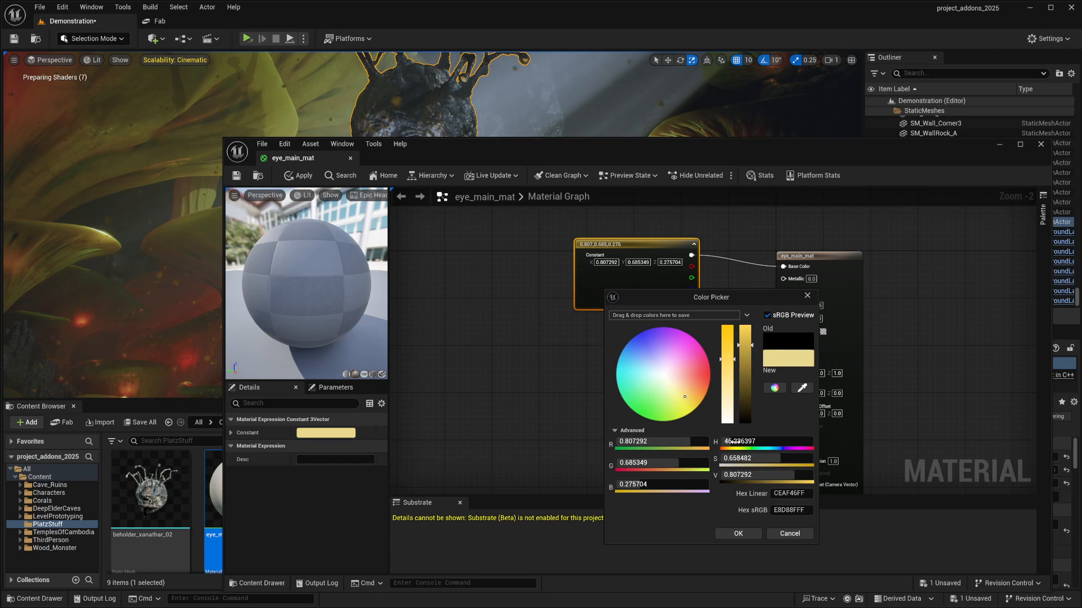
left_click(739, 534)
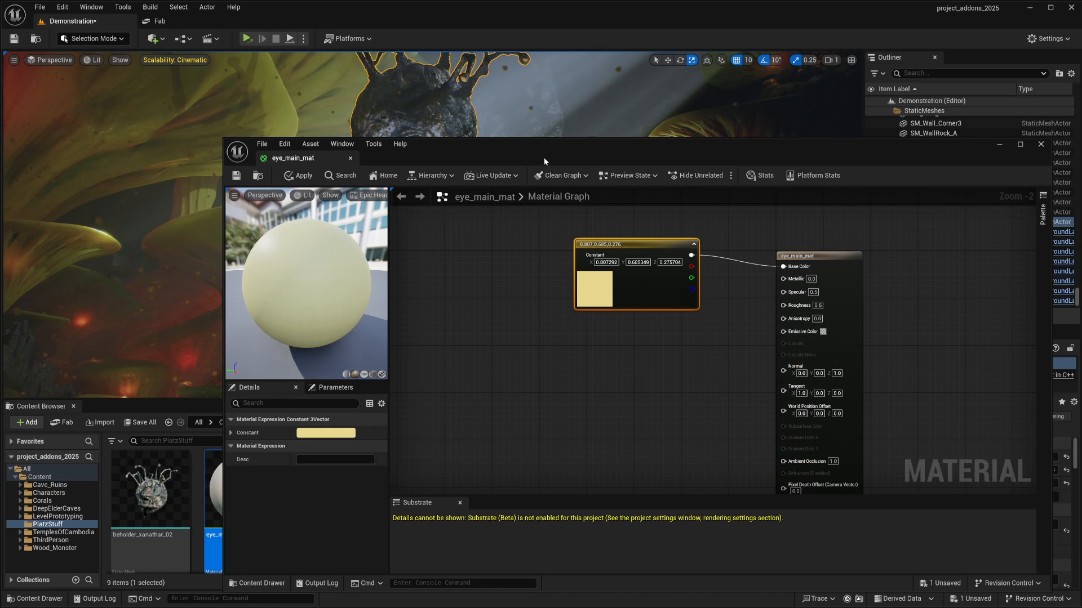
- Open the beholder_xanathar_02 static mesh in its editor and place that window clear of the asset thumbnails
left_click_drag(543, 157, 773, 423)
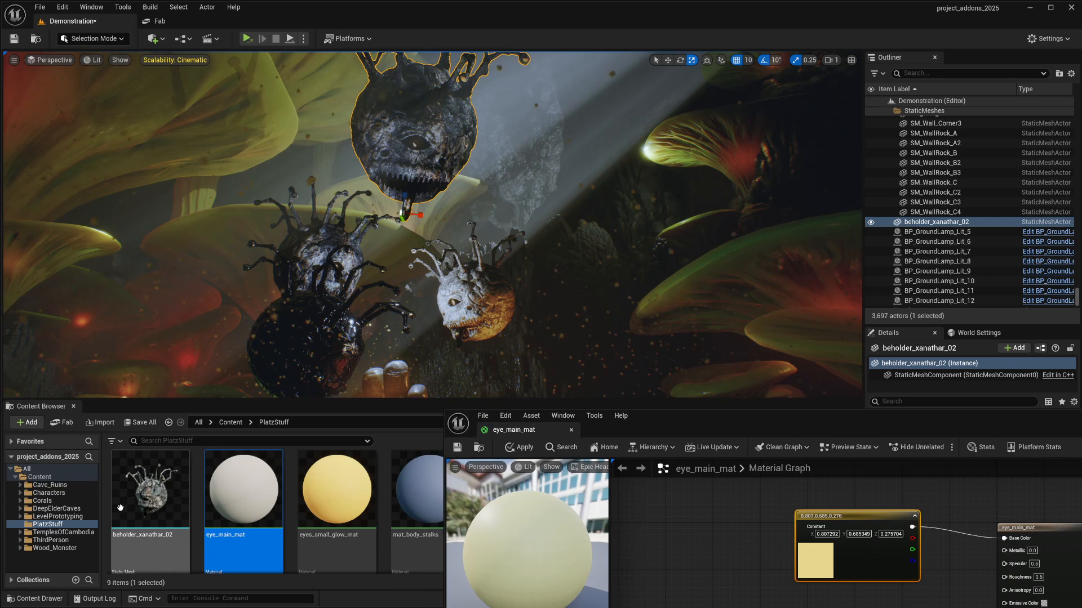
left_click(160, 509)
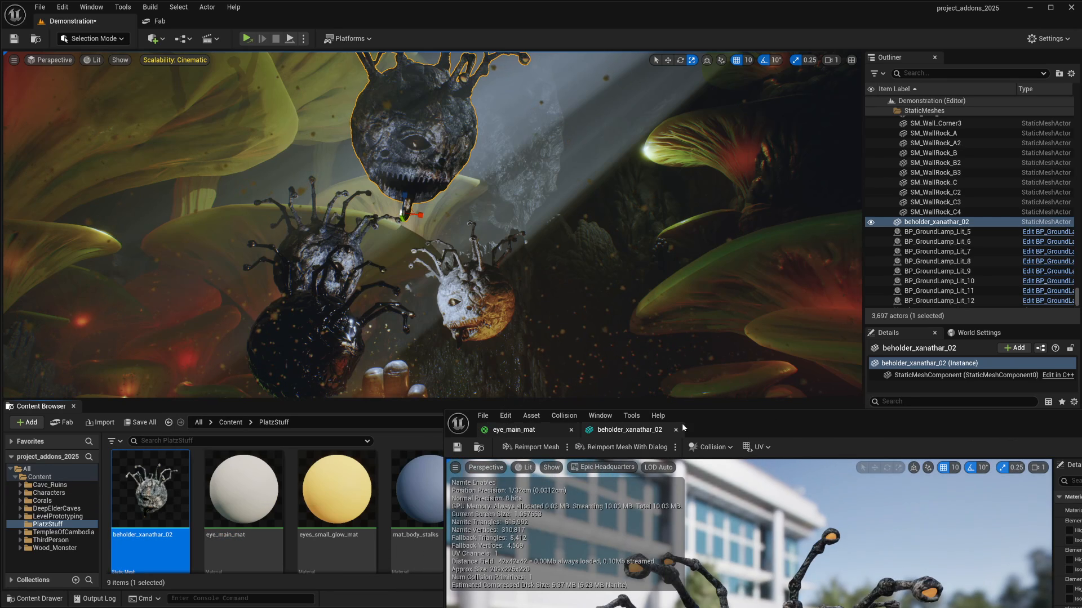
left_click_drag(757, 425, 764, 96)
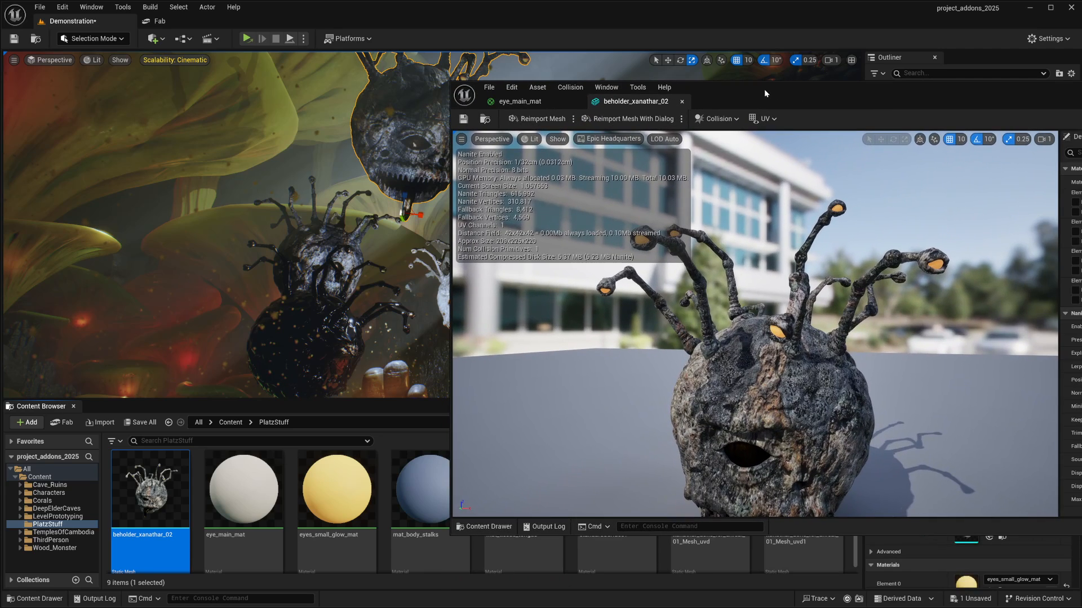
- Assign eye_main_mat to material slot Element 2 of beholder_xanathar_02, check the eye, and close the mesh editor
left_click(239, 485)
left_click_drag(929, 99, 645, 108)
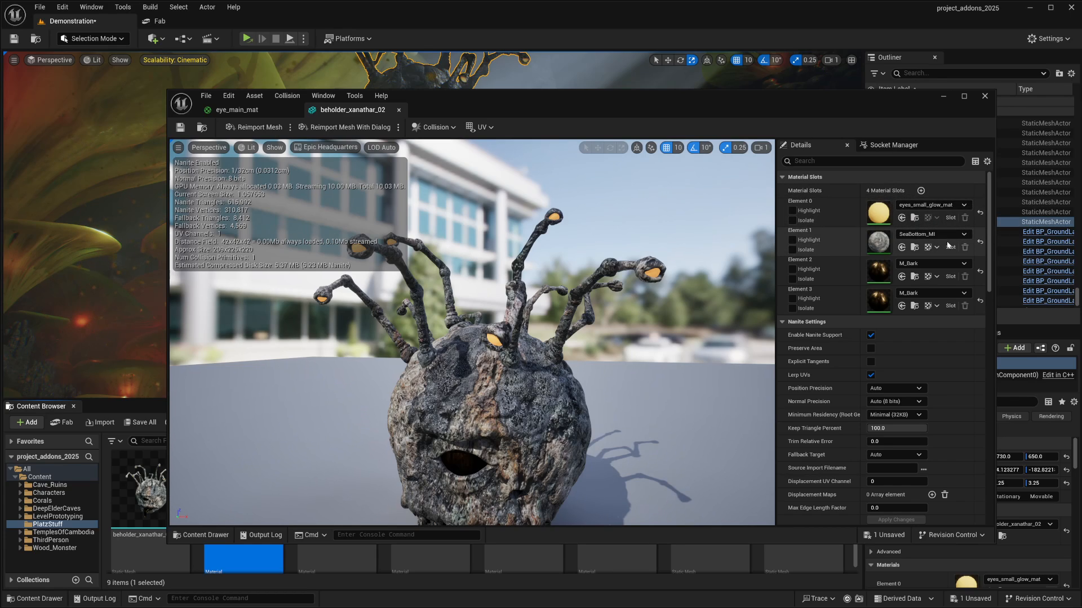
scroll(941, 239, "down", 1)
scroll(822, 219, "up", 1)
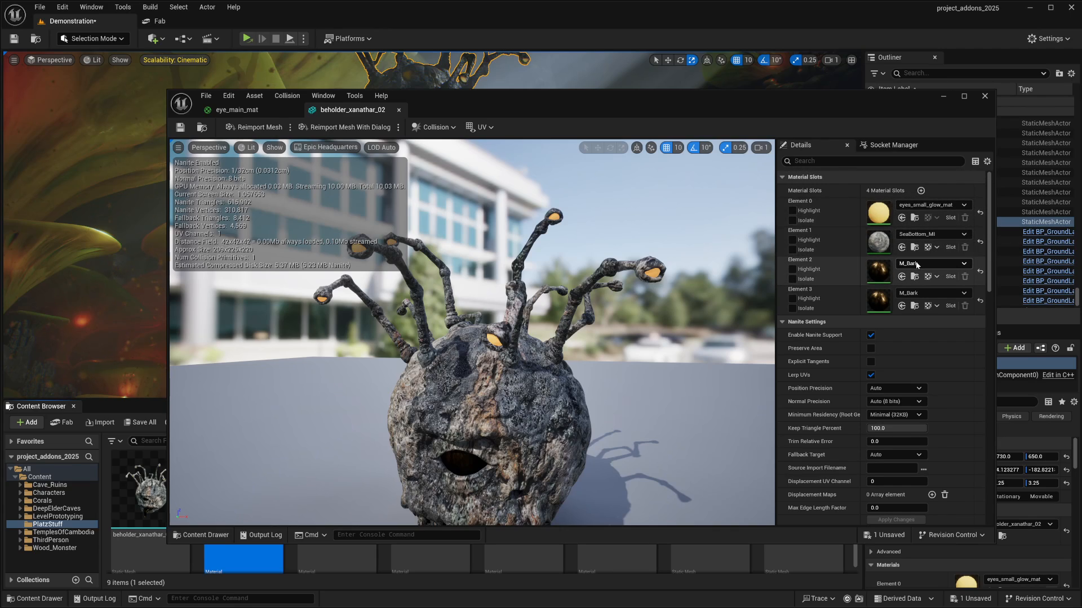
scroll(910, 253, "down", 1)
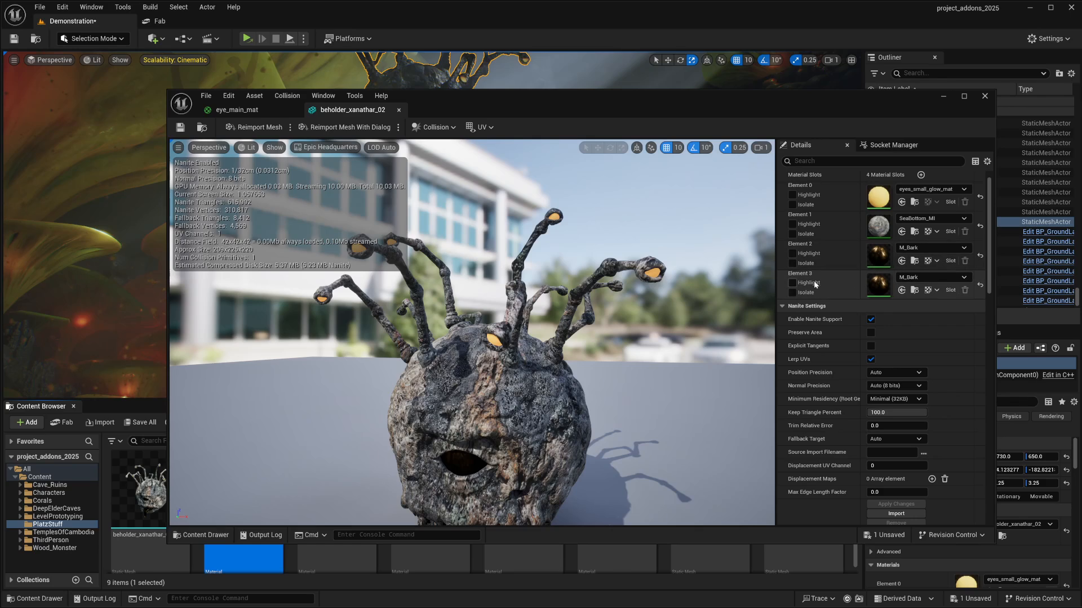
scroll(867, 264, "down", 3)
scroll(841, 276, "up", 4)
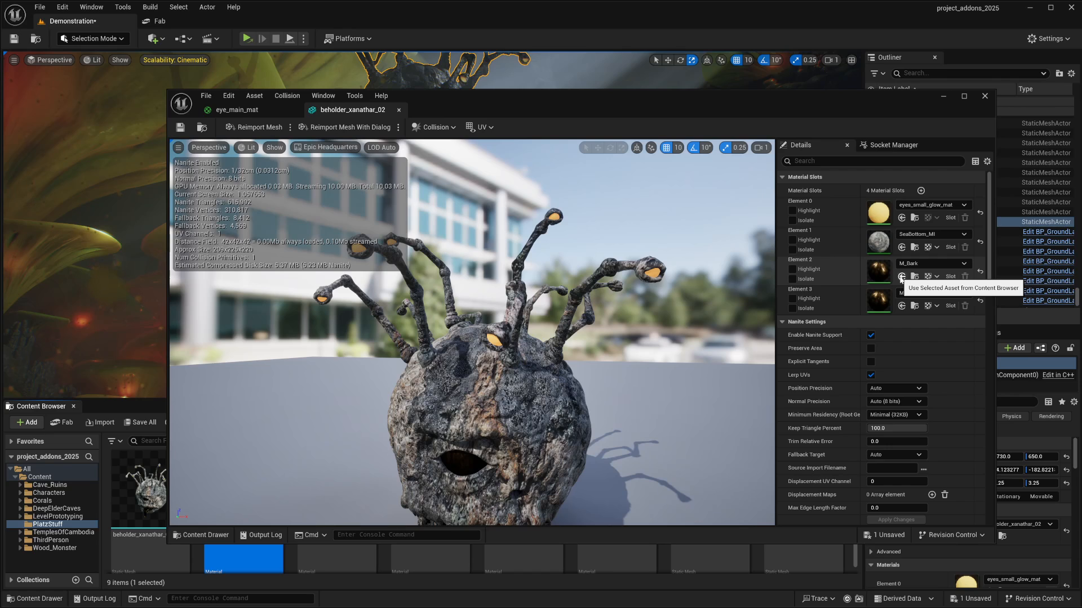
left_click(901, 277)
mouse_move(623, 380)
right_mouse_down()
mouse_move(620, 418)
mouse_move(601, 355)
mouse_move(591, 370)
mouse_move(612, 377)
mouse_move(599, 371)
mouse_move(615, 365)
right_mouse_up()
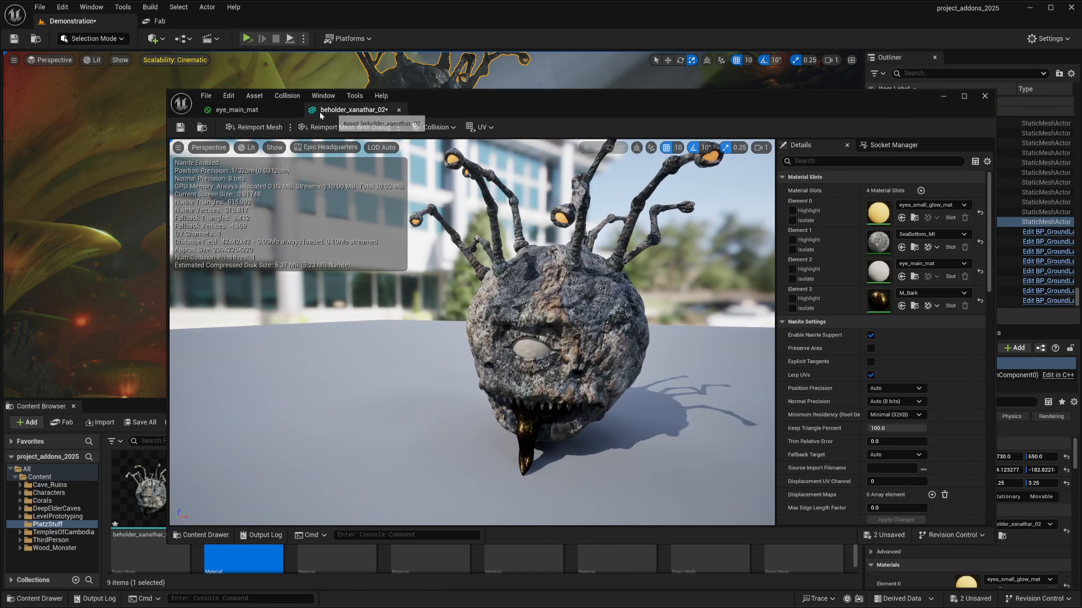
left_click(398, 110)
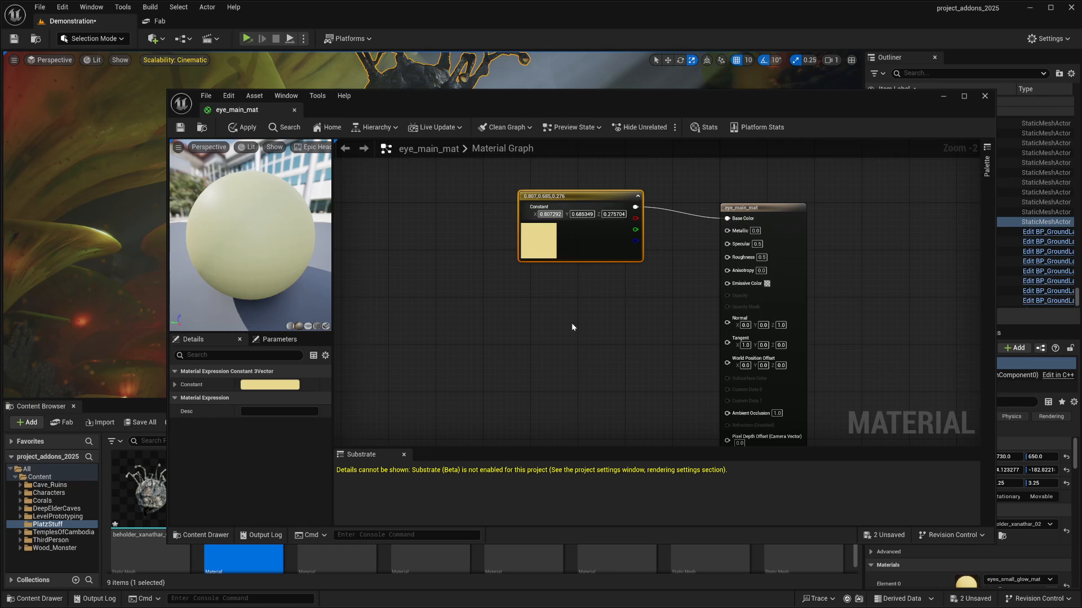
- Add a second Constant3Vector to eye_main_mat and connect it to Emissive Color
right_click_drag(585, 346, 575, 359)
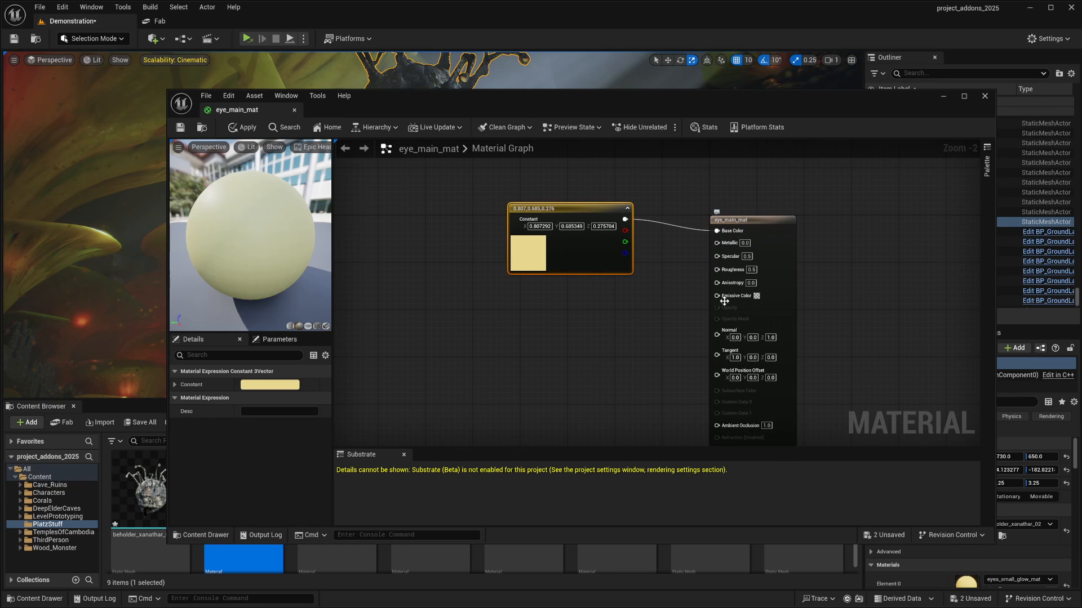
key("3")
left_click(529, 331)
left_click_drag(608, 346, 552, 312)
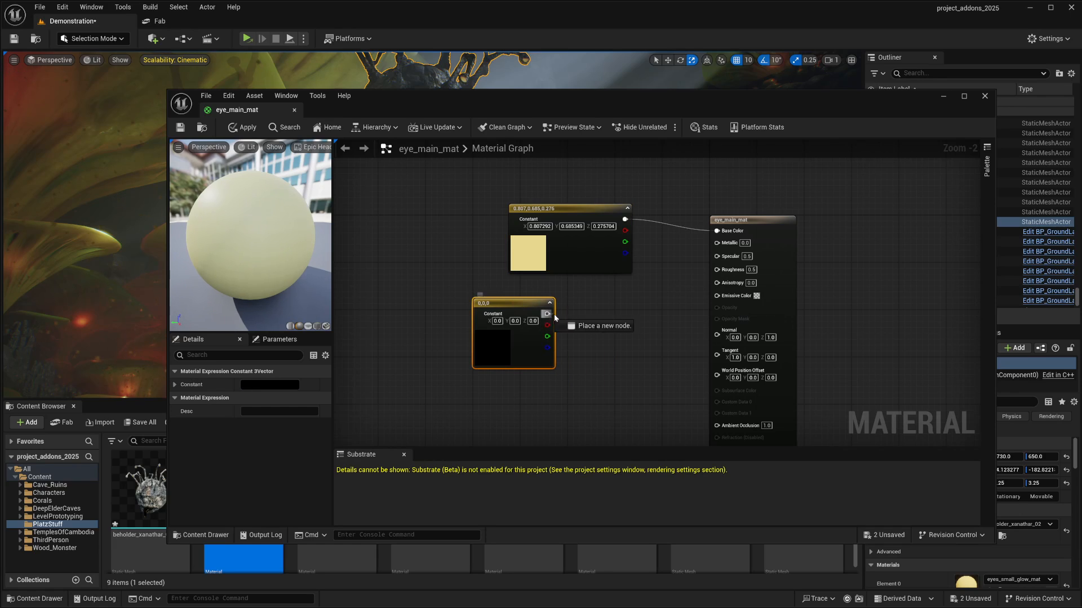
left_click_drag(686, 316, 713, 297)
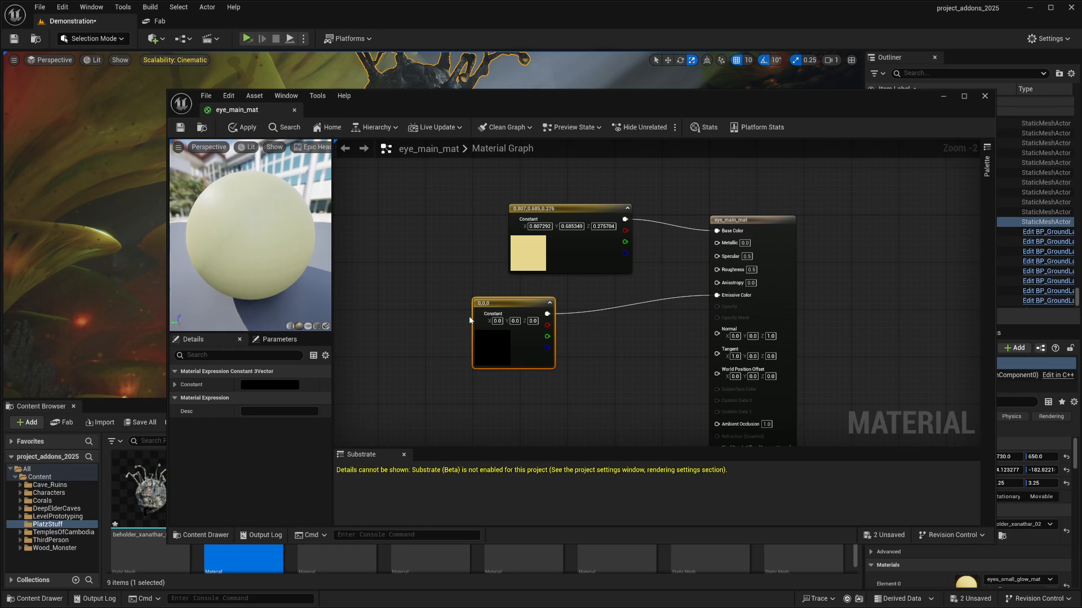
- Set the Emissive Color constant of eye_main_mat to a bright yellow of about 1, 0.836, 0.031
double_click(496, 349)
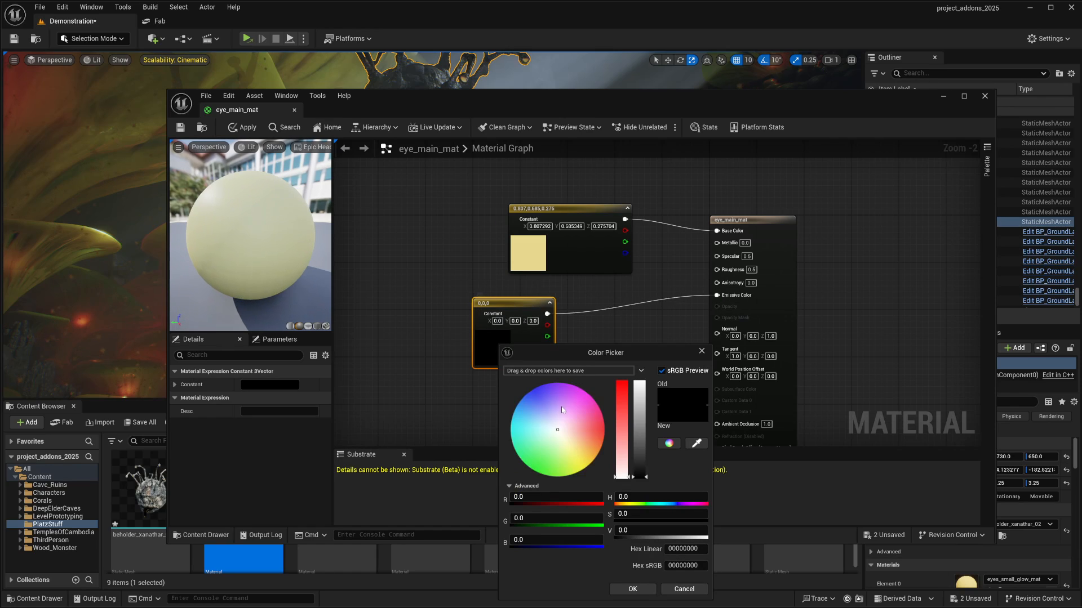
left_click(576, 464)
left_click_drag(579, 468, 587, 465)
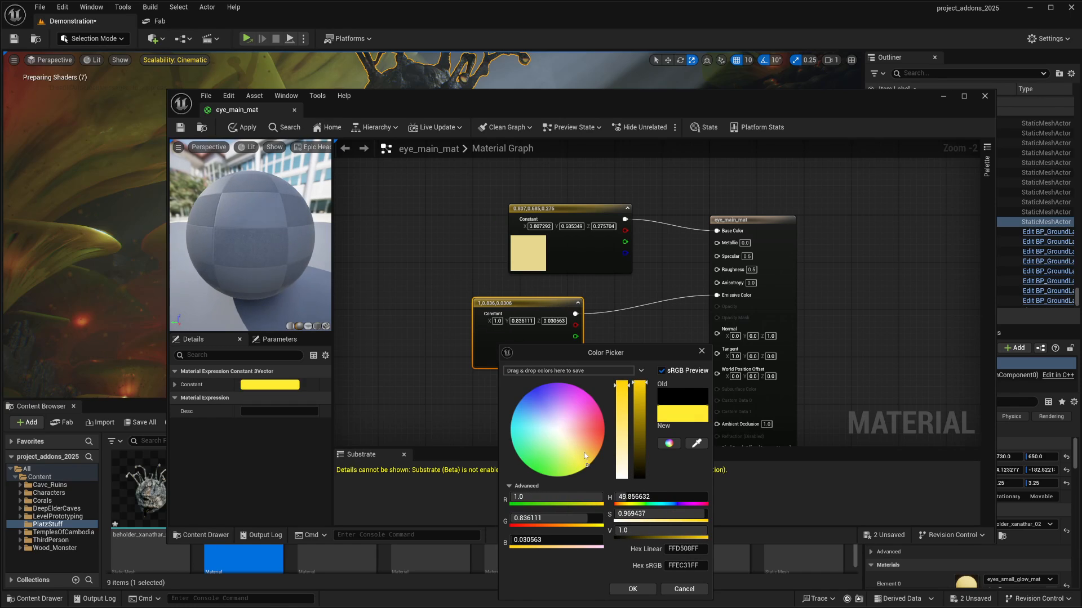
left_click(640, 592)
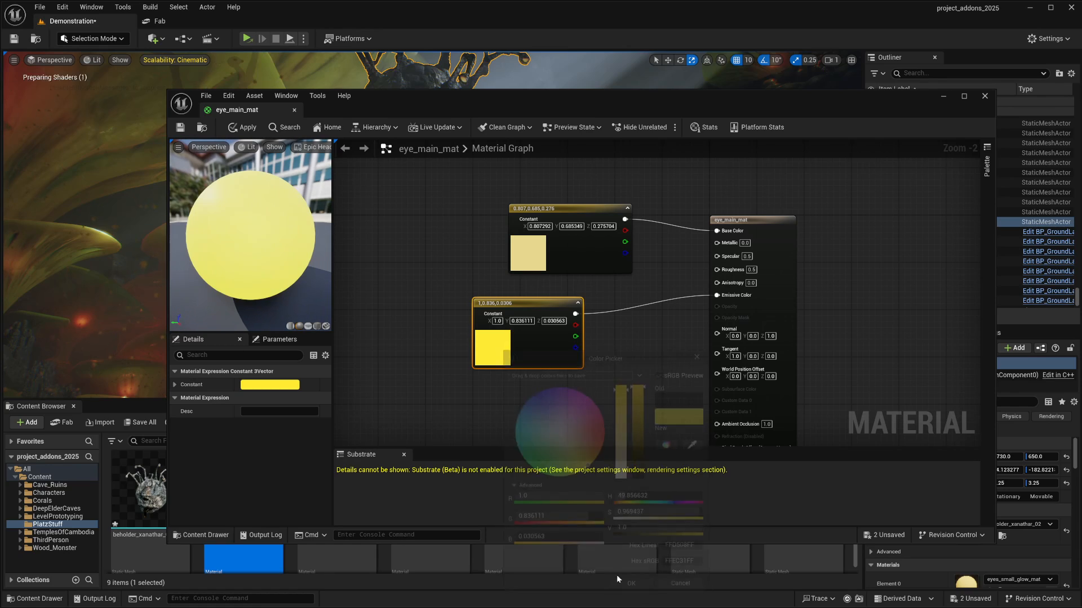
- Expand the emissive constant's channels and set R, G and B each to 2
left_click(175, 384)
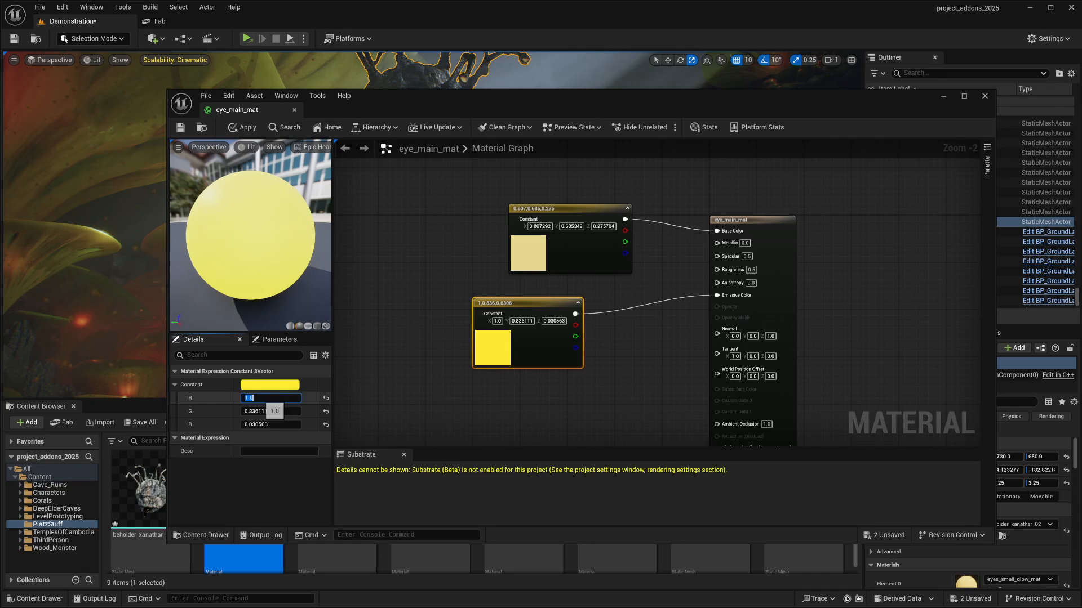
type("2")
key("Tab")
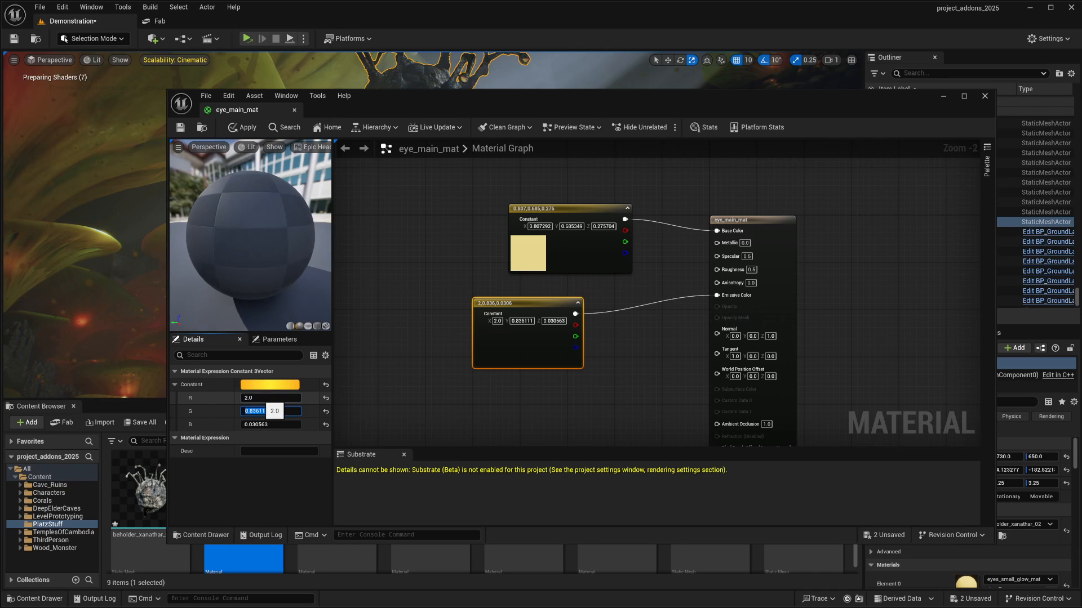
type("2")
key("Tab")
type("2")
key("Tab")
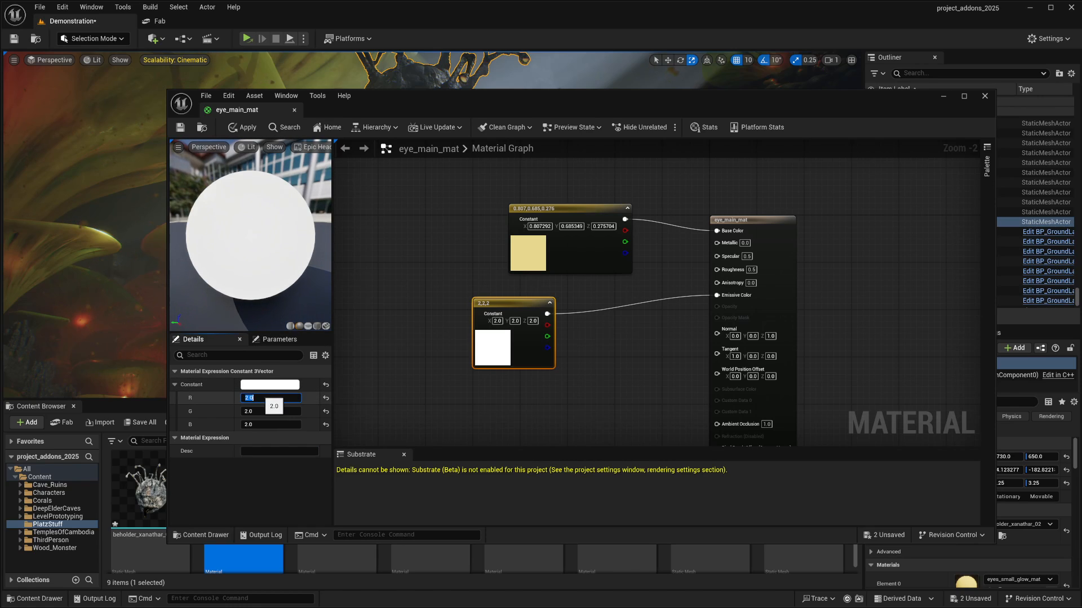
- Raise the R, G and B values of the emissive constant to 5 each
type("5")
key("Tab")
type("5")
key("Tab")
type("5")
key("Tab")
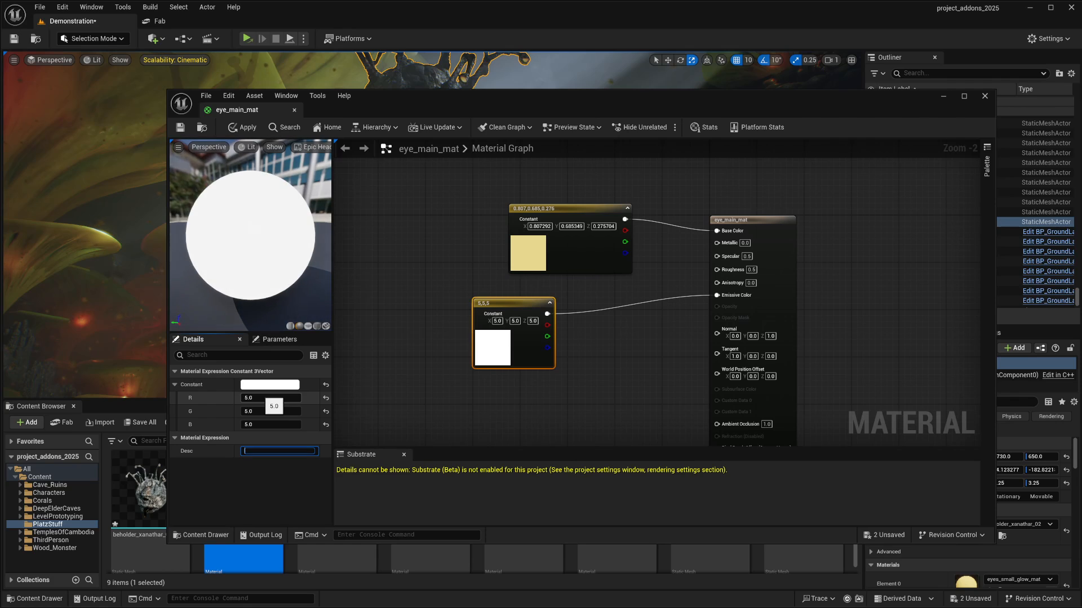
- Save eye_main_mat, check the eye's glow on the beholders in the level, and close the material editor
left_click_drag(398, 99, 867, 116)
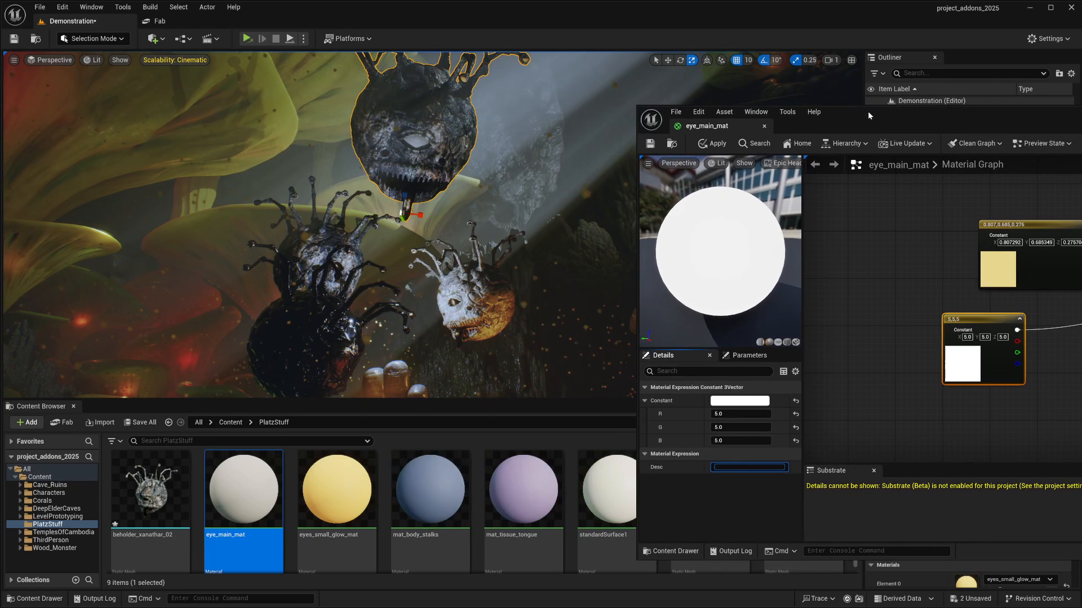
left_click(650, 143)
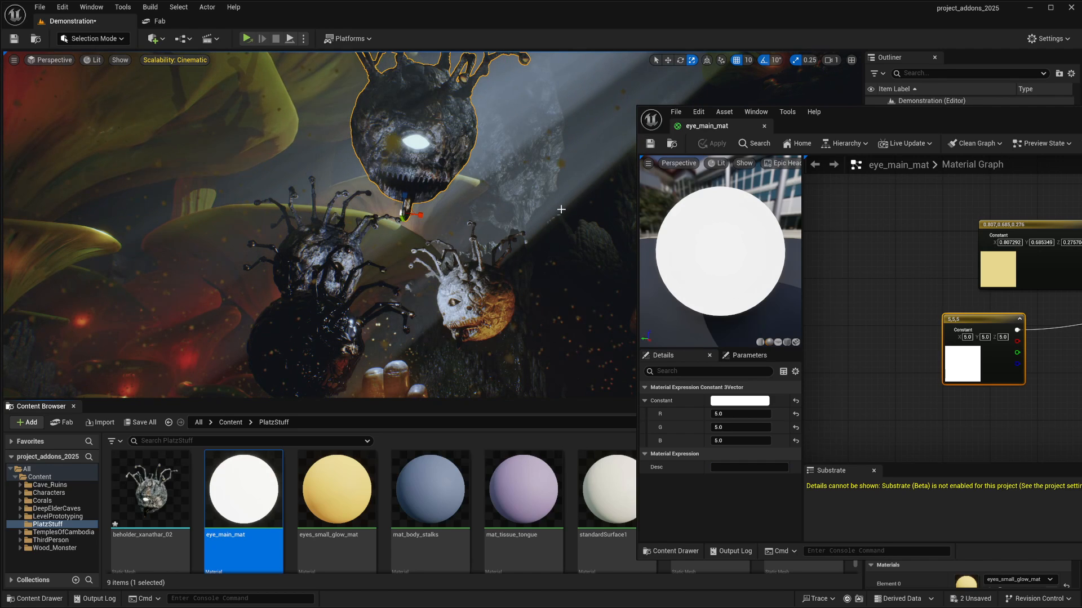
right_click_drag(534, 241, 566, 250)
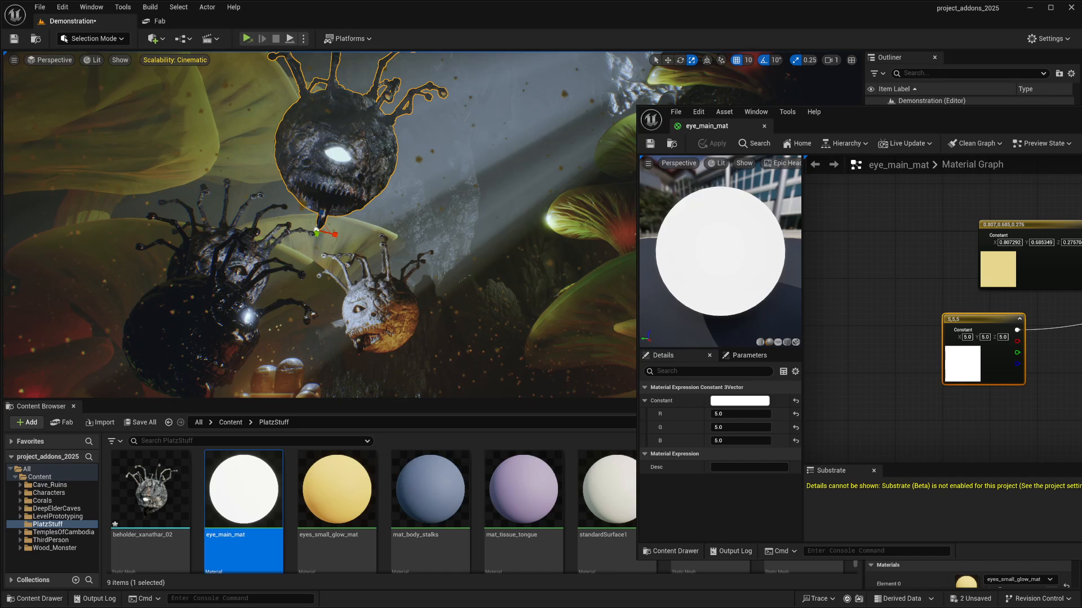
left_click_drag(887, 119, 375, 136)
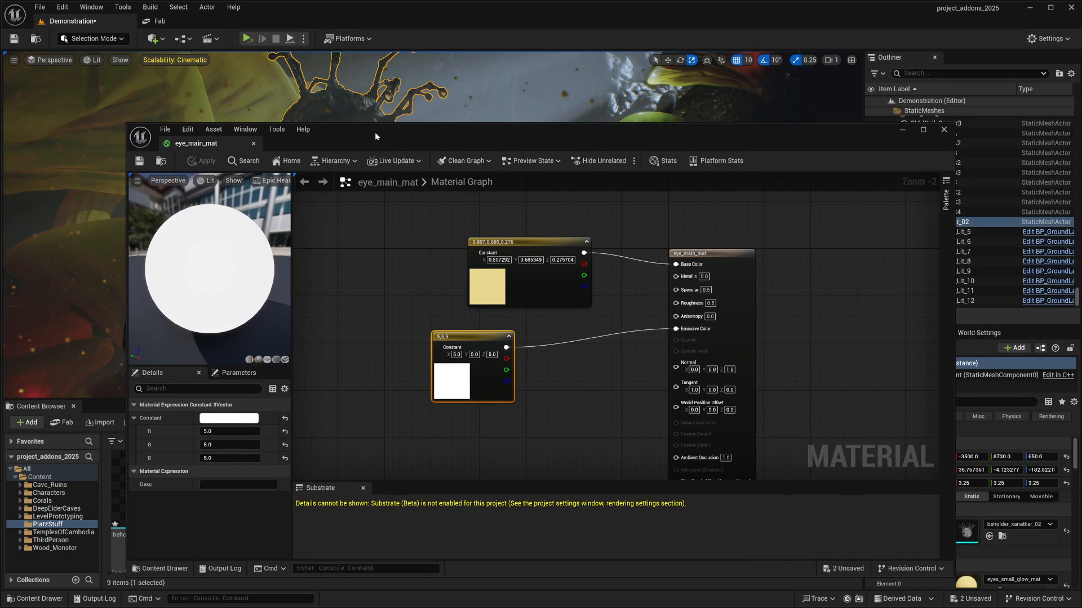
left_click(943, 130)
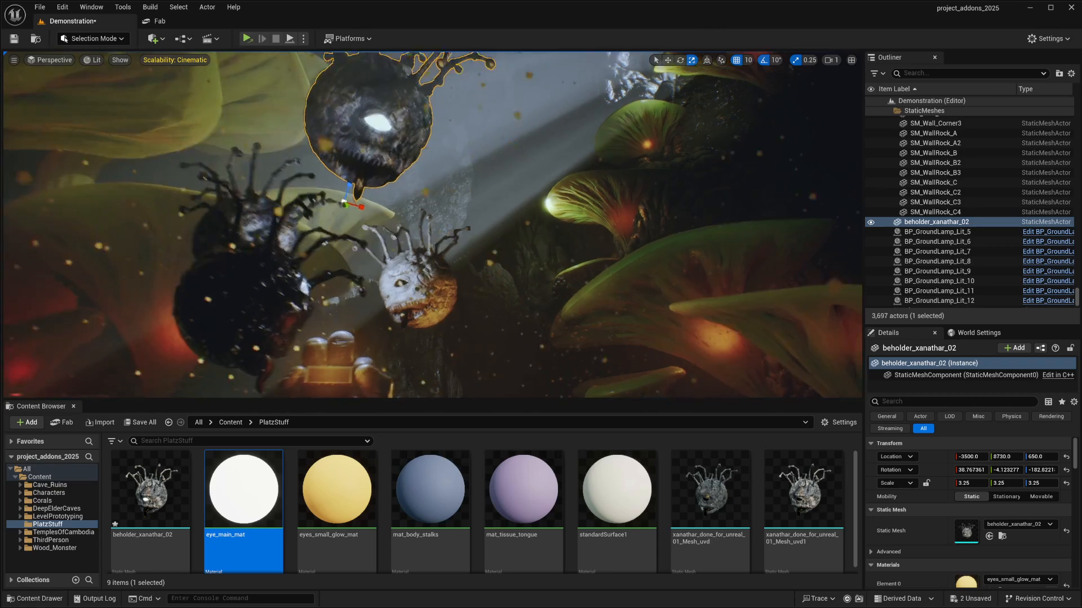
- Show the level viewport in full screen with the selection outline and editor overlays hidden
key("w")
right_click_drag(557, 303, 575, 325)
key("F11")
key("w")
key("s")
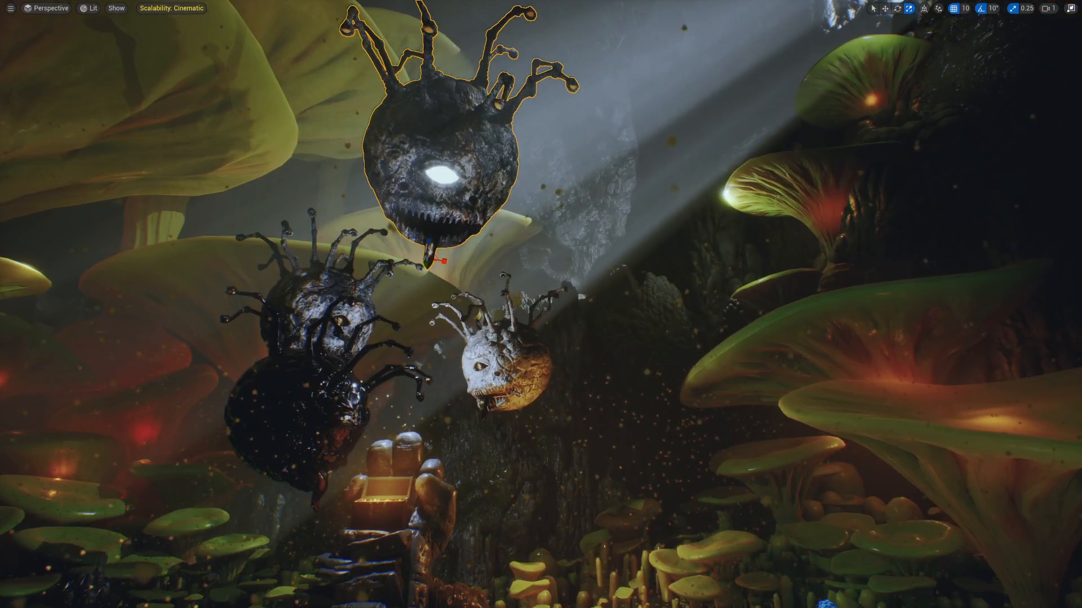
key("g")
key("g")
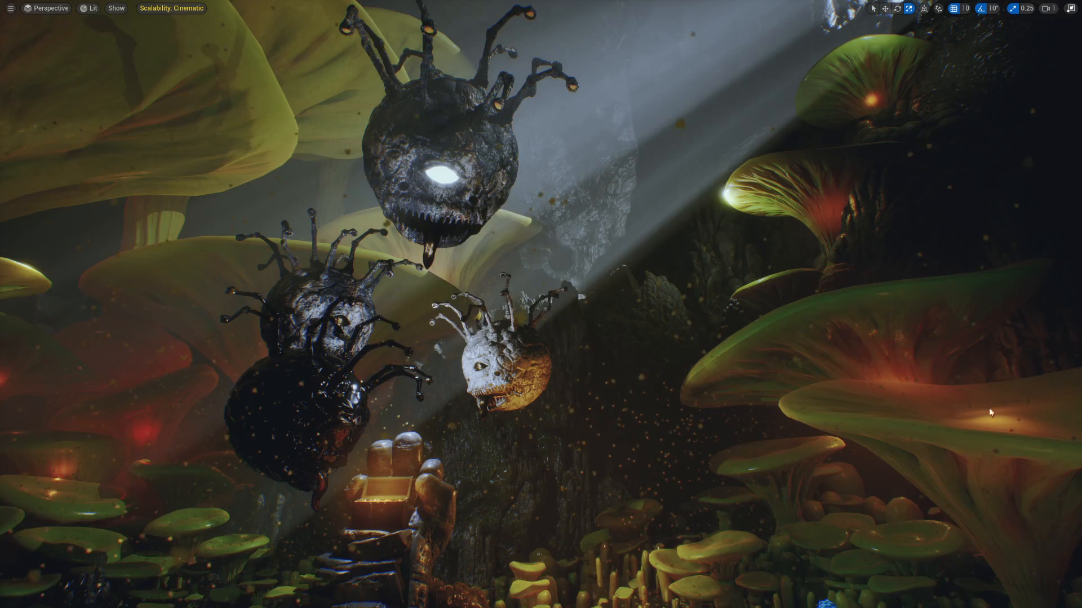
- Examine the beholders and their eyes from close up and from farther back in the mushroom cave
mouse_move(991, 413)
right_mouse_down()
mouse_move(986, 377)
mouse_move(1000, 359)
mouse_move(985, 392)
mouse_move(986, 374)
mouse_move(992, 461)
mouse_move(985, 414)
right_mouse_up()
key("s")
key("w")
key("s")
key("w")
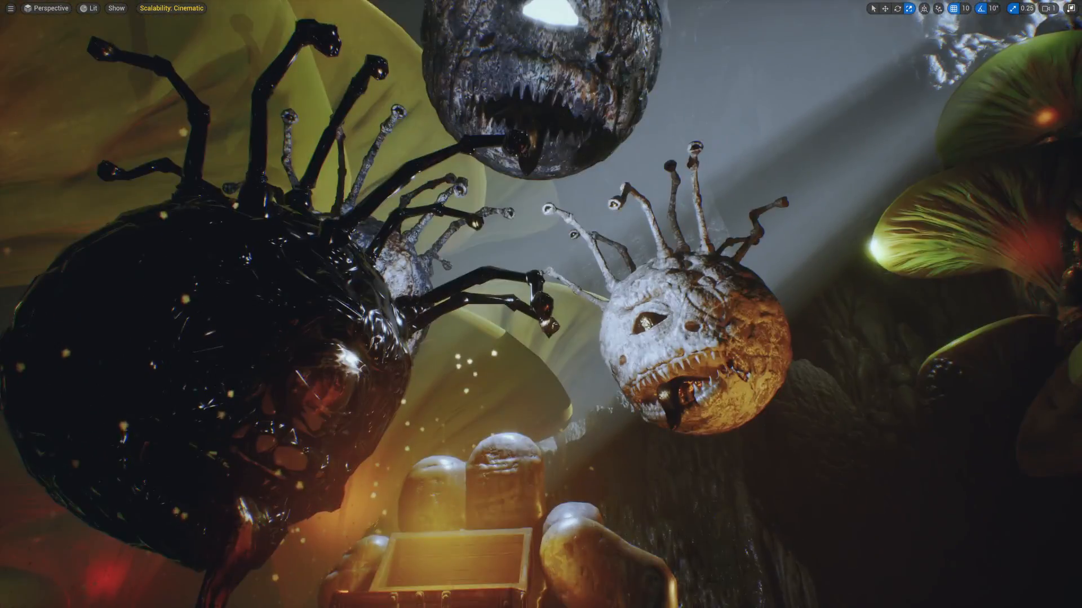
key("s")
mouse_move(853, 438)
right_mouse_down()
mouse_move(846, 407)
mouse_move(853, 437)
mouse_move(843, 427)
mouse_move(863, 418)
mouse_move(863, 443)
right_mouse_up()
key("s")
key("w")
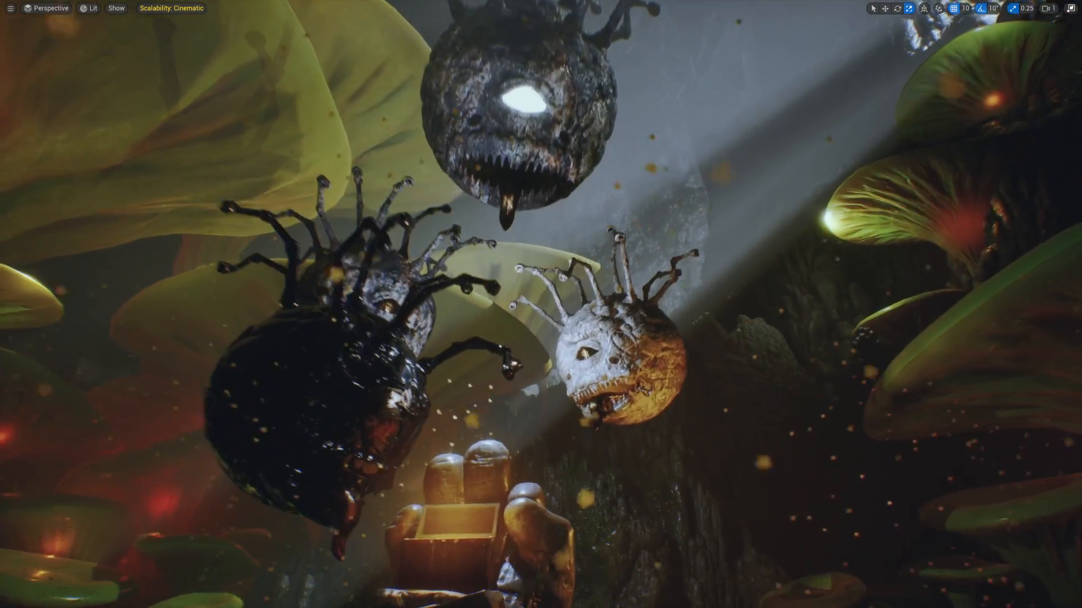
key("s")
mouse_move(762, 391)
right_mouse_down()
mouse_move(781, 380)
mouse_move(778, 366)
mouse_move(774, 381)
right_mouse_up()
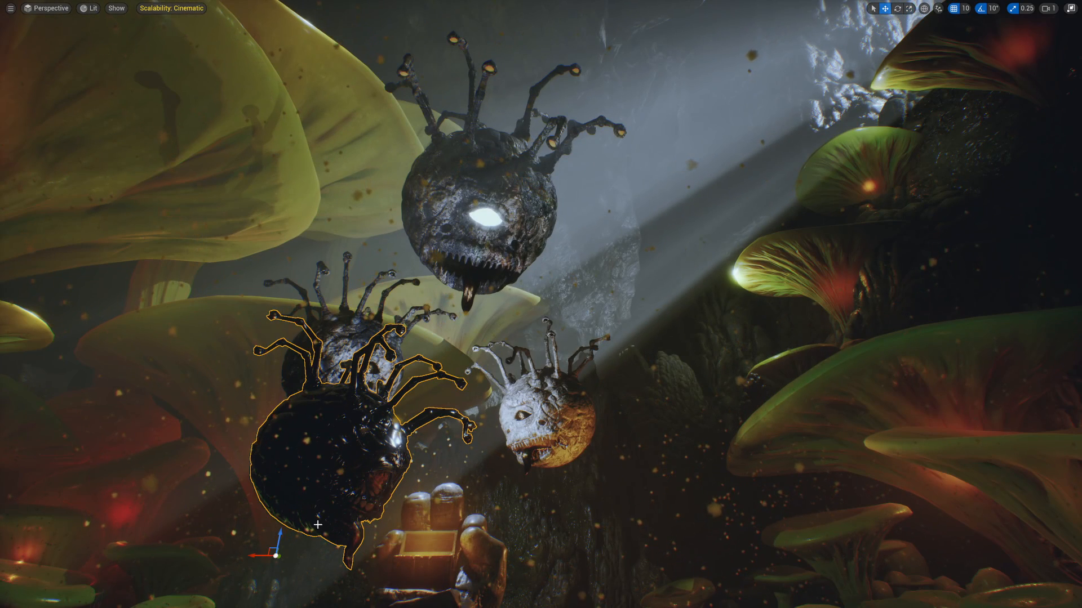
- Move the dark foreground beholder up and back beside the largest one, and rotate it to face another direction
left_click_drag(291, 556, 651, 196)
key("w")
key("e")
key("w")
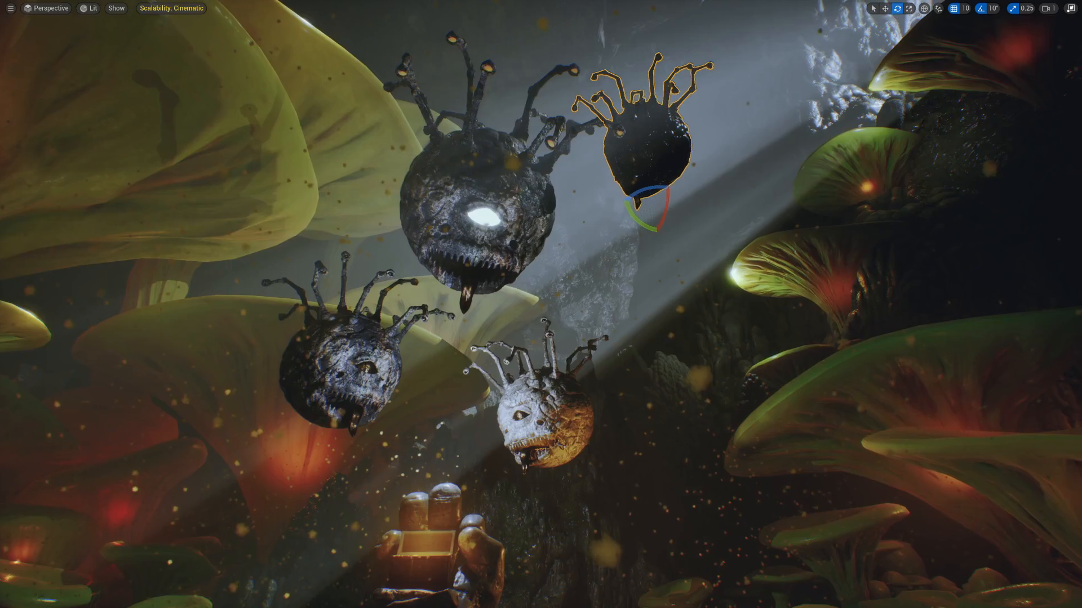
mouse_move(672, 170)
right_mouse_down()
mouse_move(699, 167)
mouse_move(671, 170)
right_mouse_up()
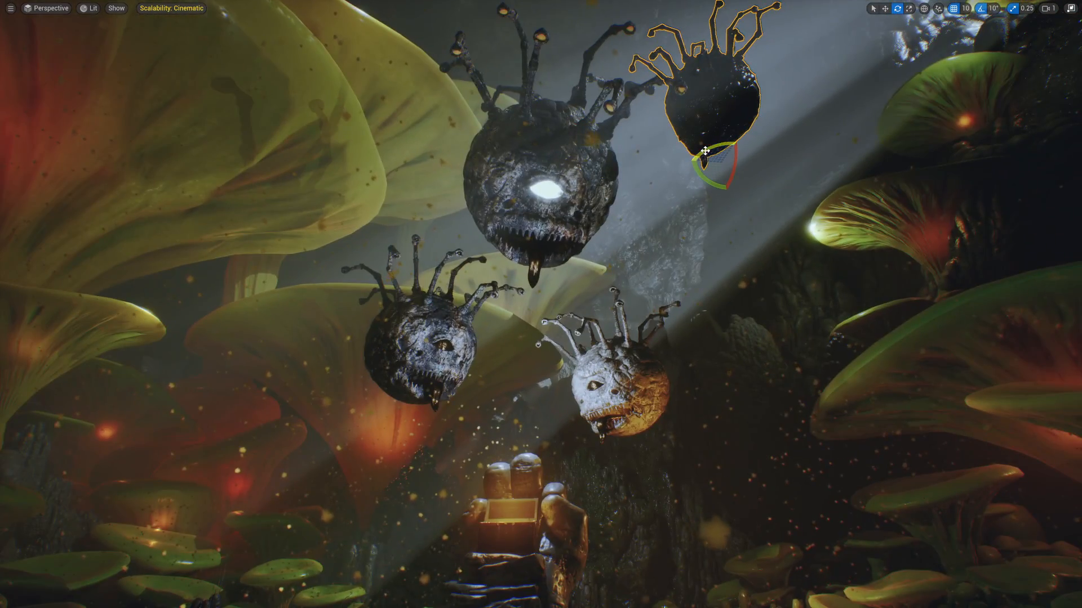
left_click_drag(705, 151, 705, 151)
key("w")
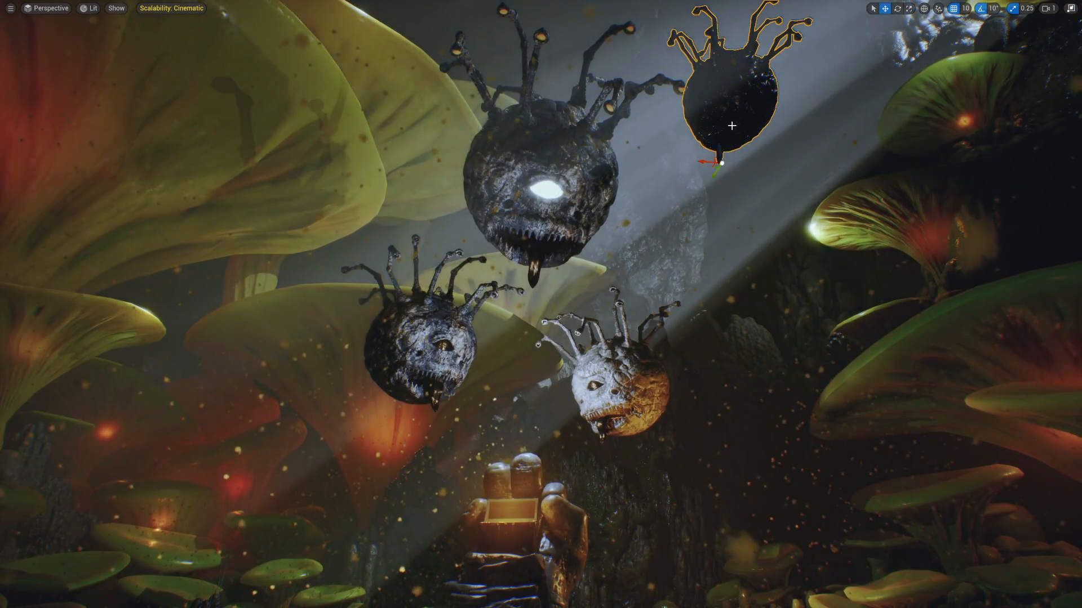
mouse_move(720, 142)
left_mouse_down()
mouse_move(717, 203)
mouse_move(705, 139)
left_mouse_up()
- Frame all four beholders above the treasure chest and capture a screenshot of the viewport
right_click_drag(705, 139, 664, 311)
key("w")
key("s")
key("s")
key("w")
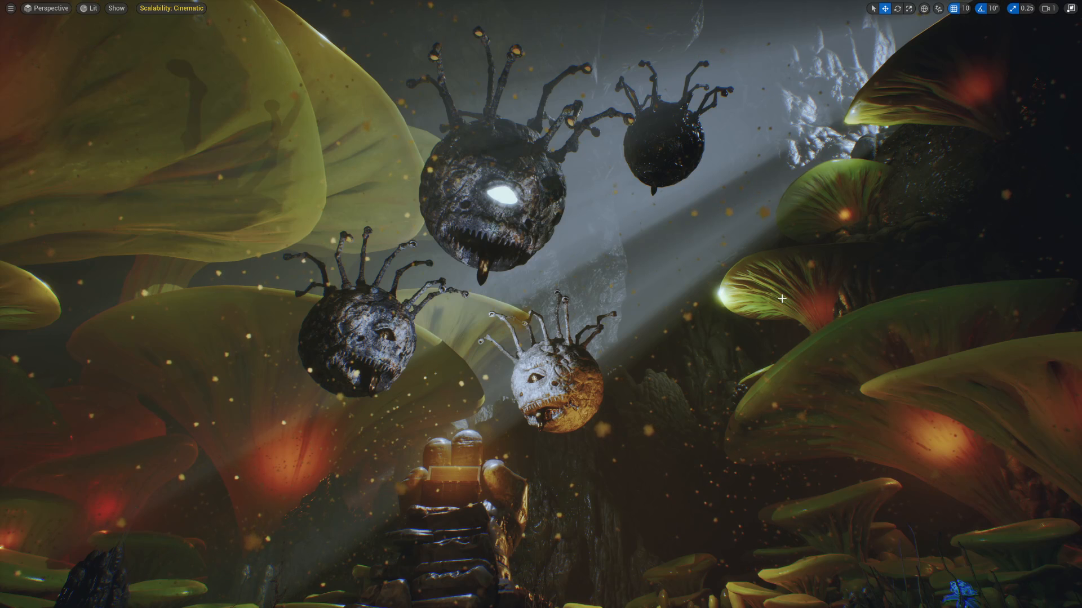
key("F9")
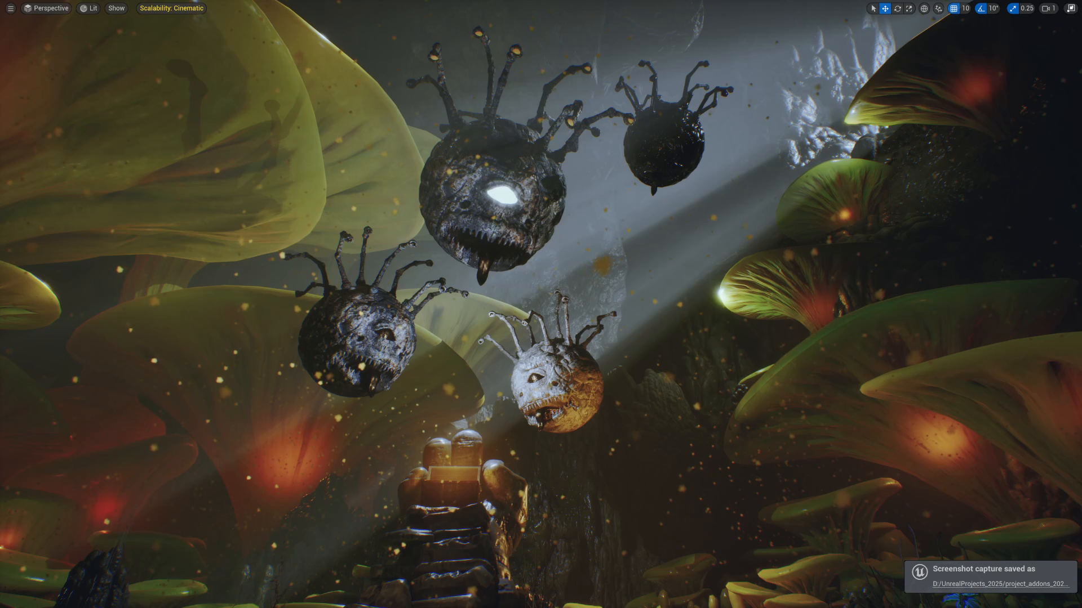
- Open the saved ScreenShot00000.png in the image viewer, inspect the beholders up close, and close it
left_click(1000, 584)
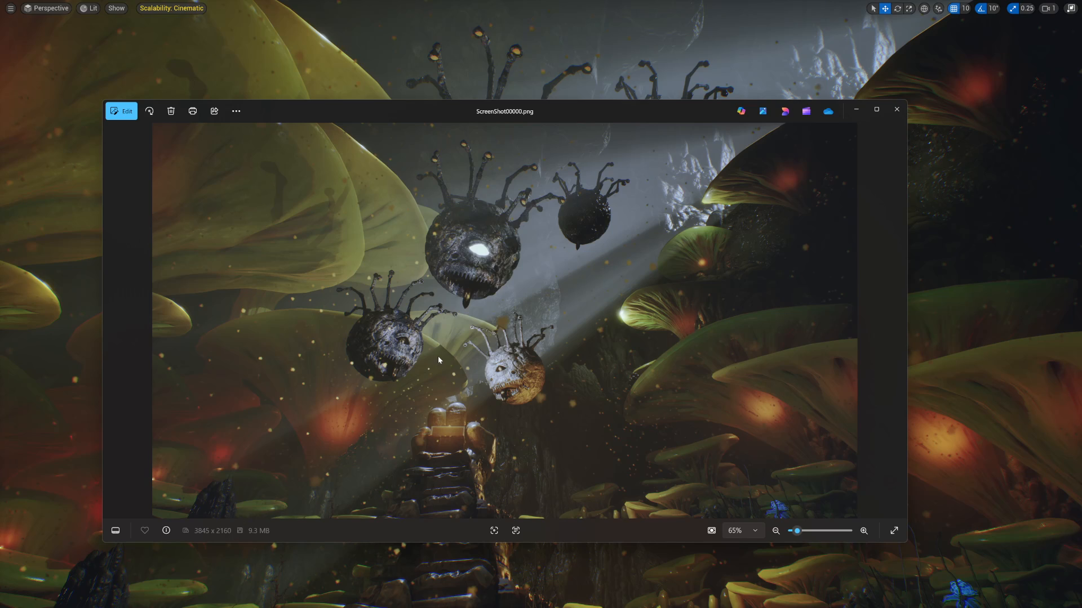
scroll(501, 352, "up", 6)
scroll(507, 351, "down", 6)
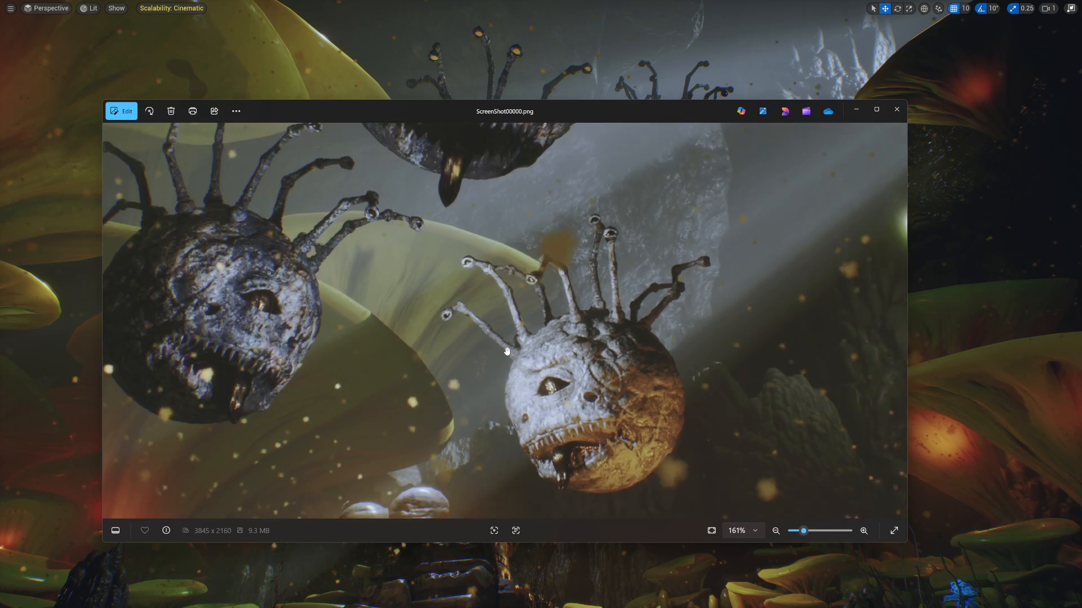
scroll(518, 343, "down", 1)
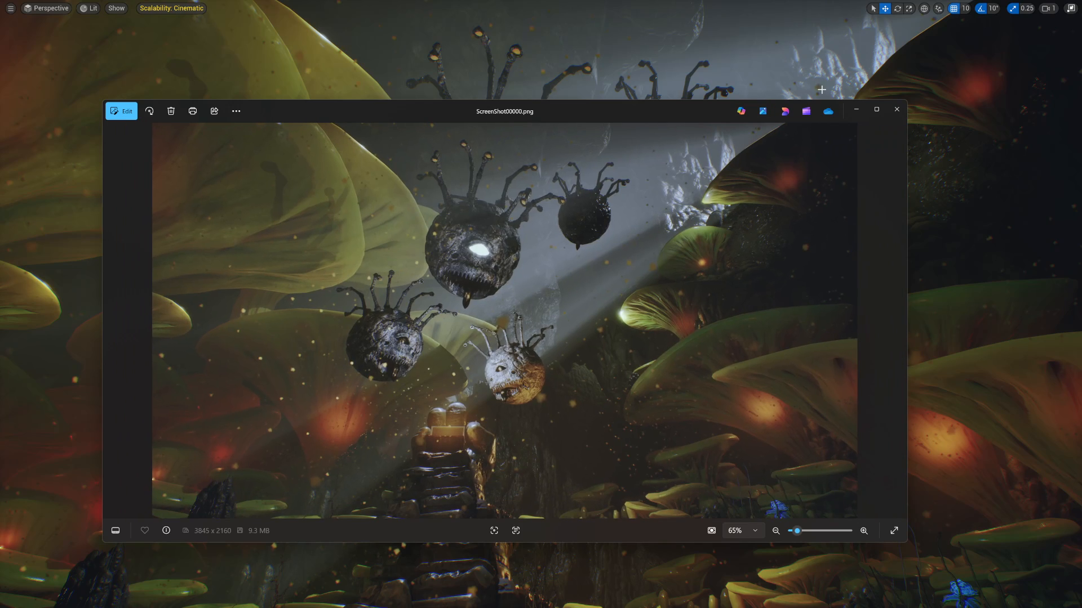
left_click(902, 111)
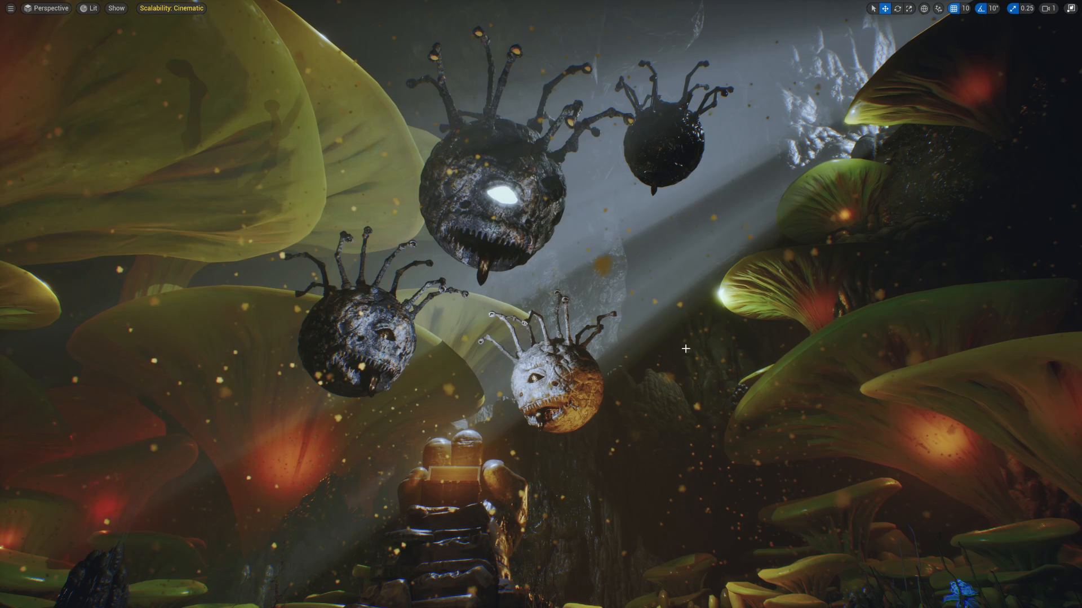
- Leave the full-screen viewport and reframe the four beholders slightly lower in the view
key("F11")
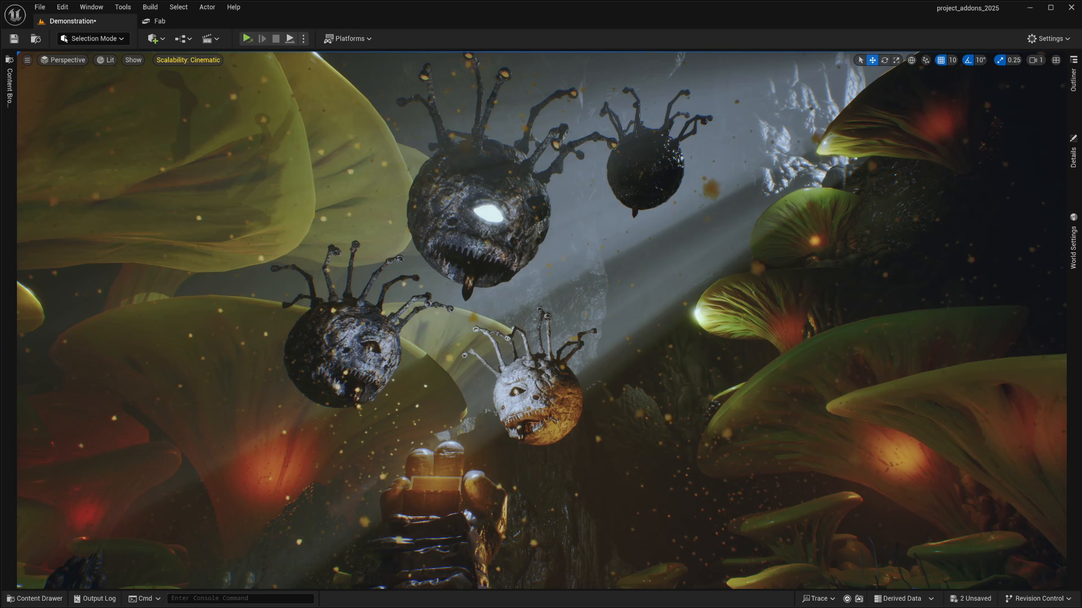
right_click_drag(672, 389, 682, 363)
mouse_move(612, 380)
right_mouse_down()
mouse_move(612, 401)
mouse_move(607, 372)
right_mouse_up()
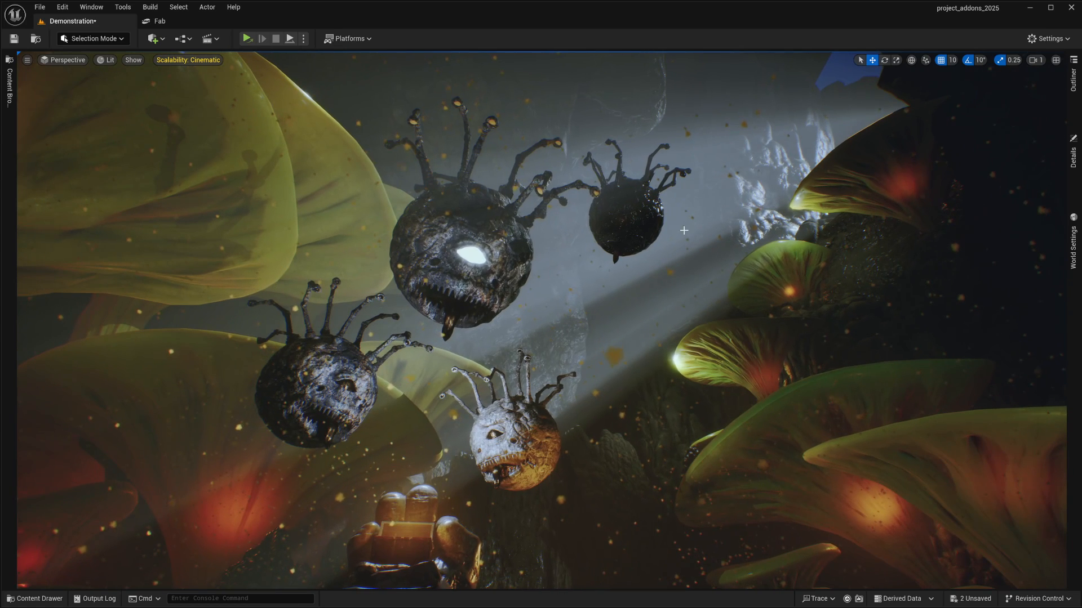